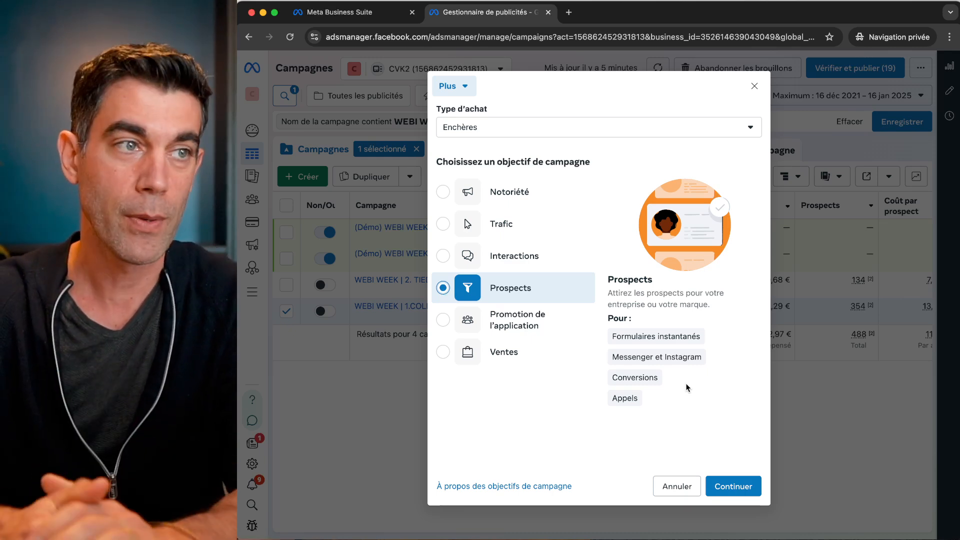
Step: Confirm the Prospects objective and create the campaign with the manual setup, Campagne prospects manuelle
left_click(734, 484)
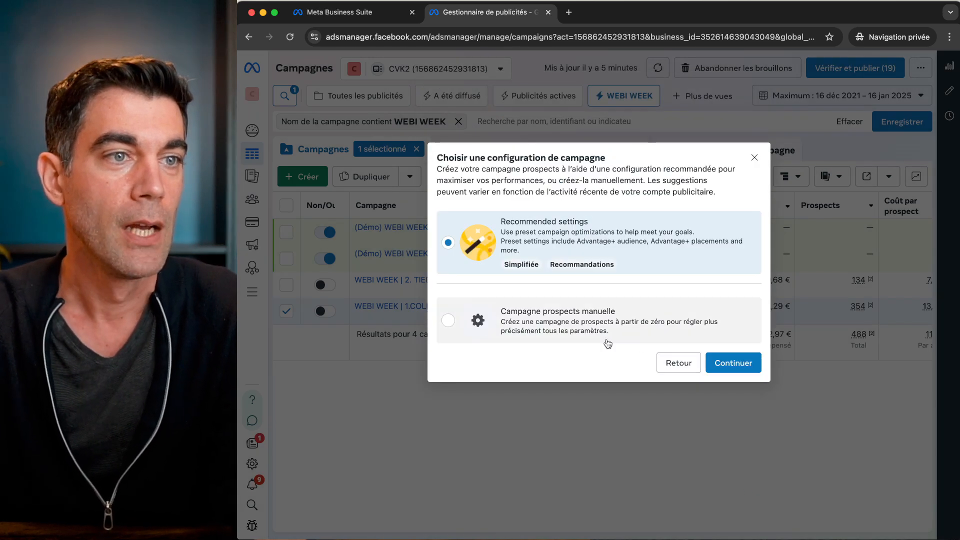
left_click(535, 321)
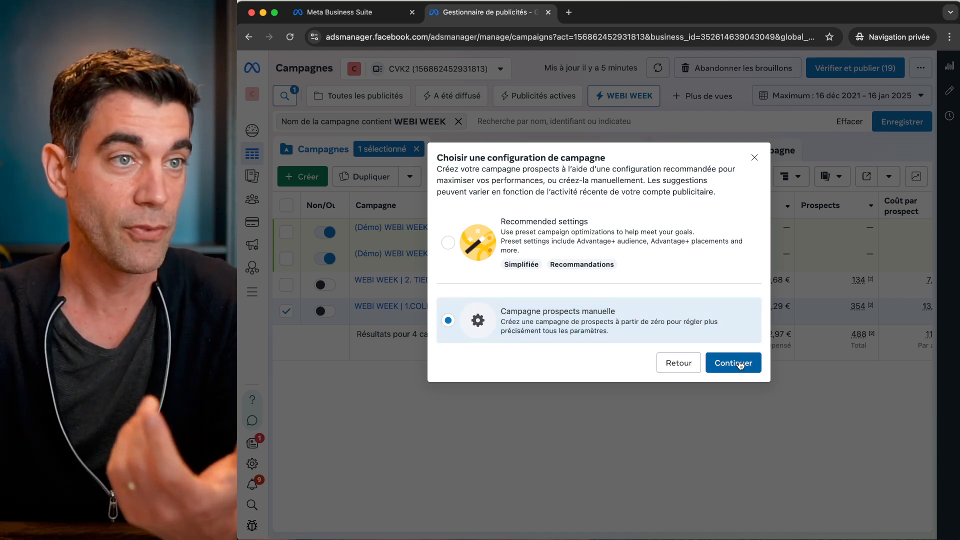
left_click(741, 372)
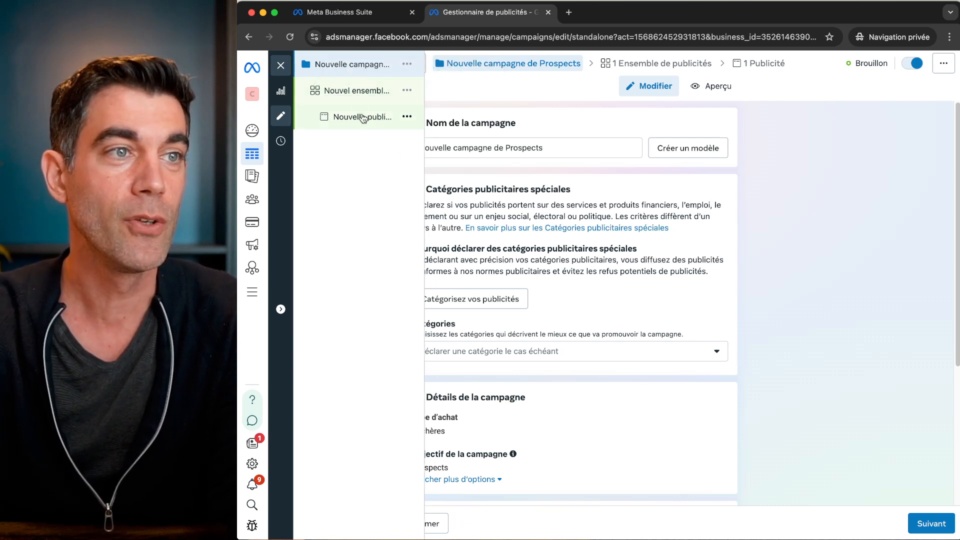
Step: Name the campaign "WEBI WEEK | 1.COLD | Conversion (Lead) | ABO", reusing the matching existing campaign name
triple_click(497, 150)
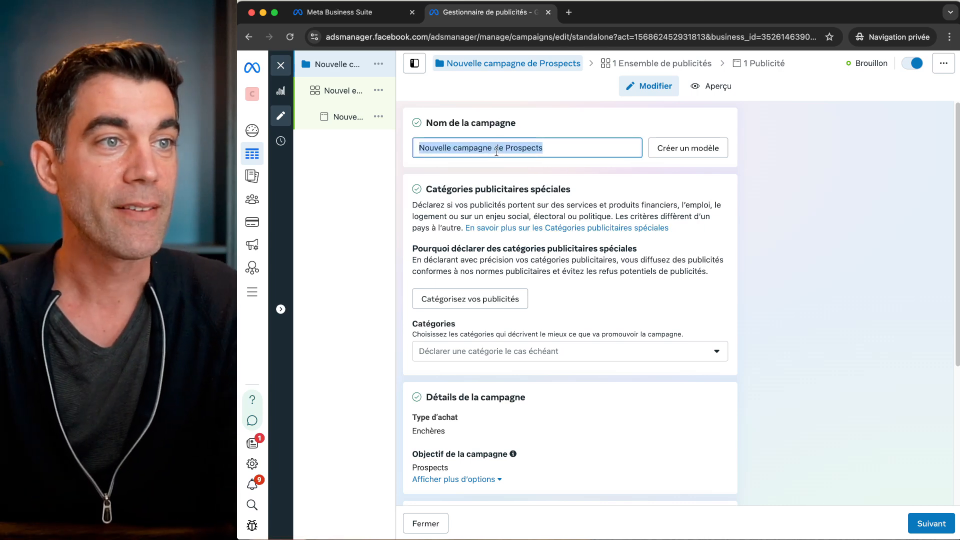
type("WEBI")
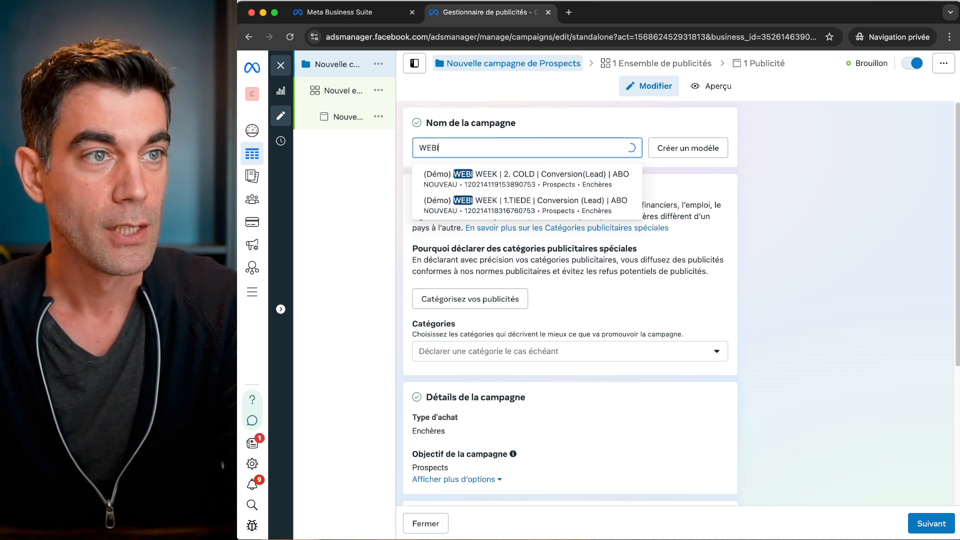
type("W")
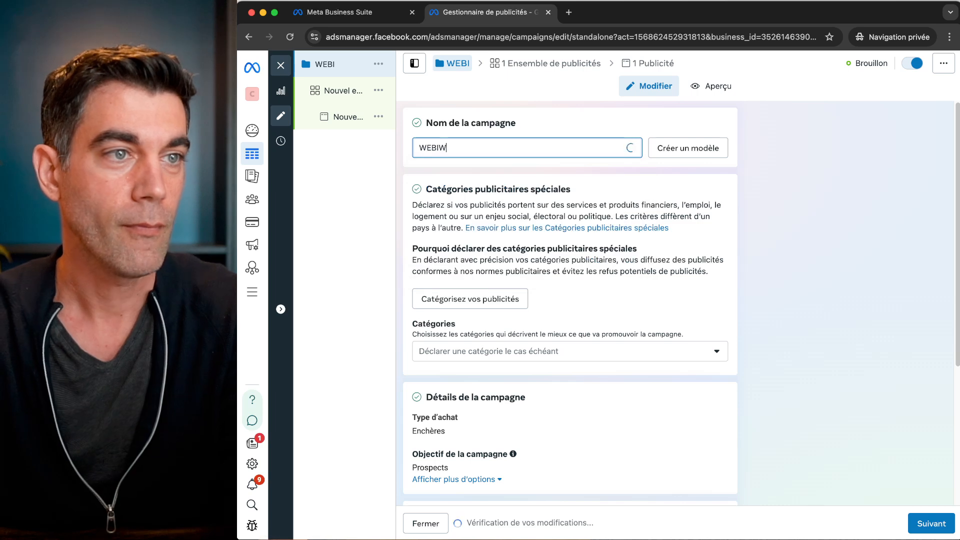
key("BackSpace")
type("_ WEB")
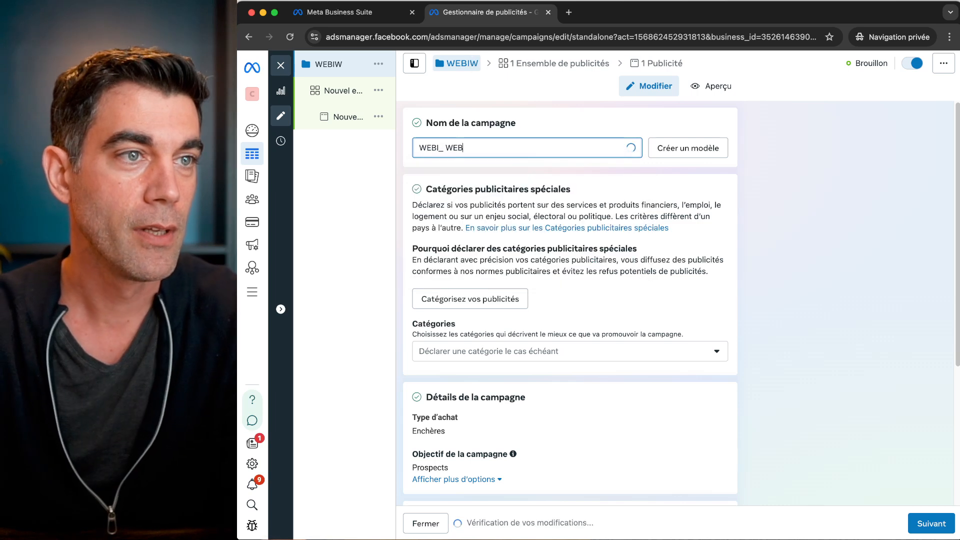
key("BackSpace")
type("--")
key("BackSpace")
key("BackSpace")
key("BackSpace")
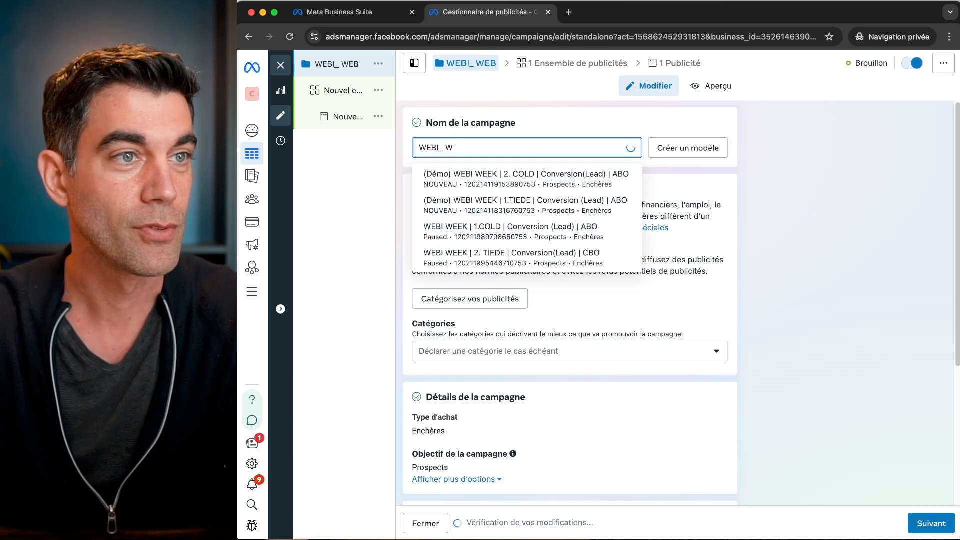
key("BackSpace")
type("WEEK")
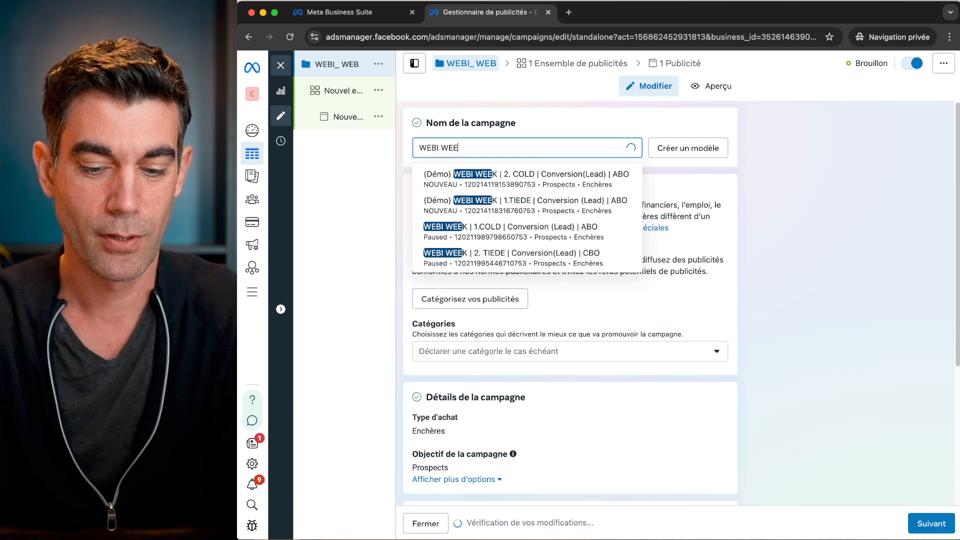
left_click(520, 227)
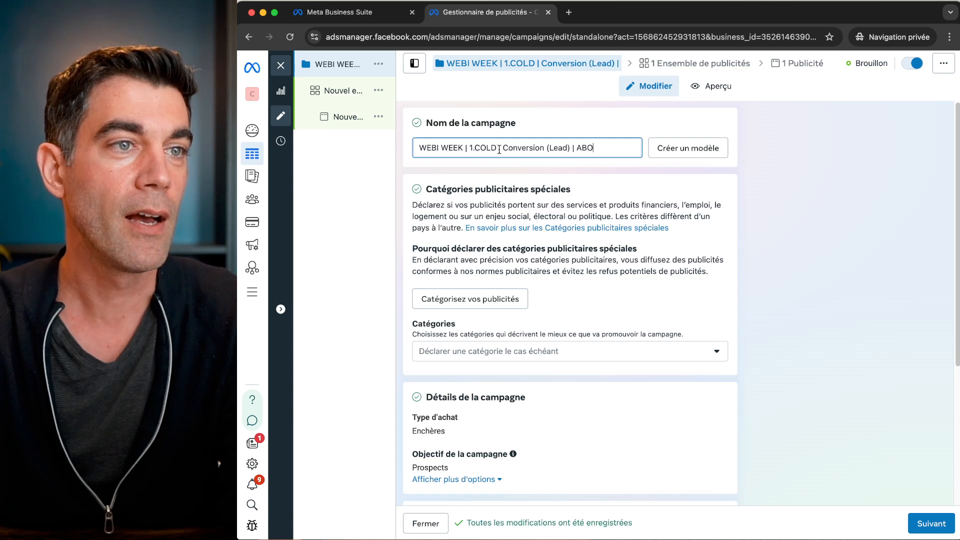
Step: Append "(Jan. 2025)" to the end of the campaign name
left_click_drag(503, 146, 567, 145)
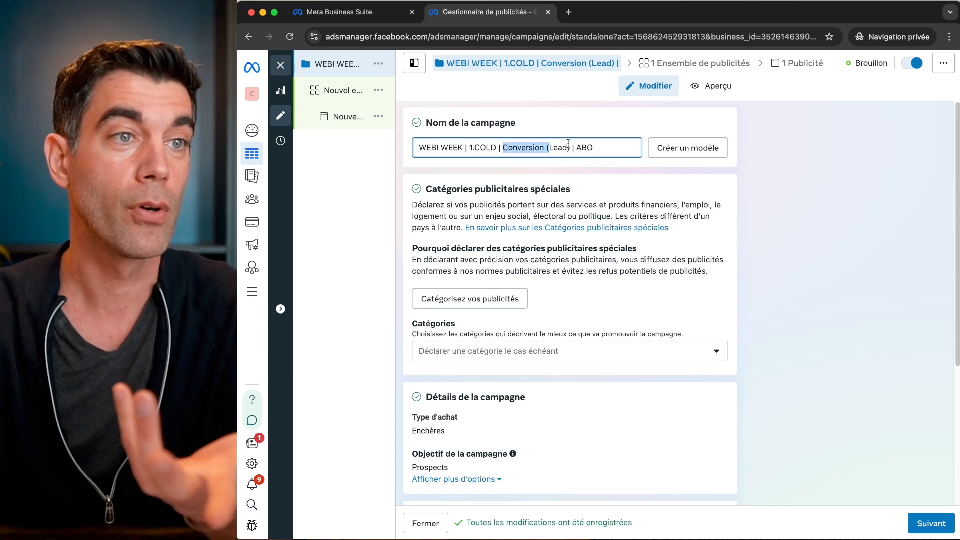
left_click(568, 145)
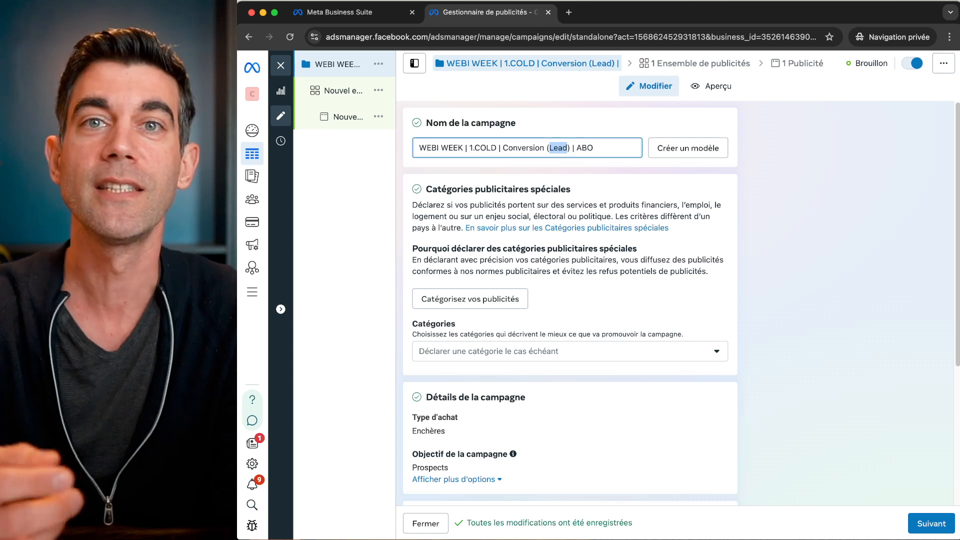
left_click(570, 147)
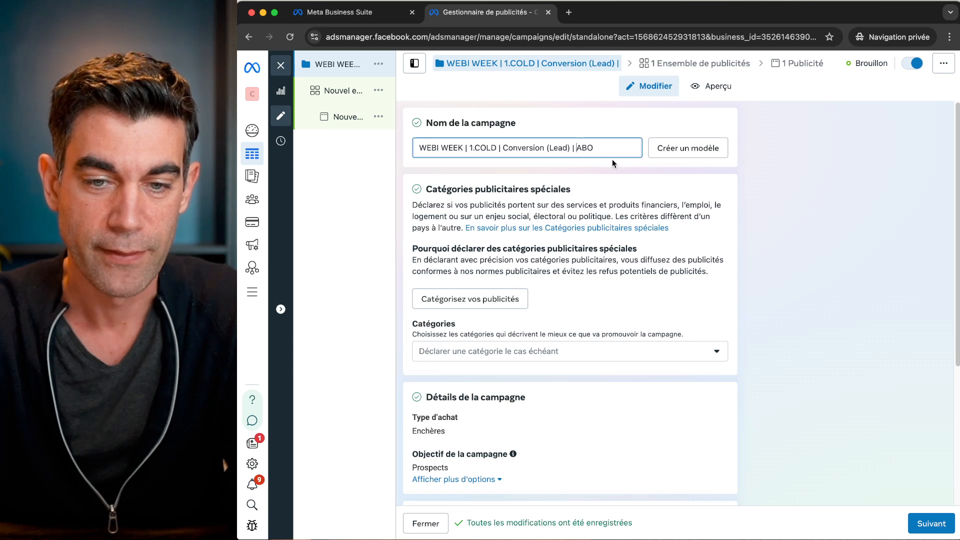
type("(")
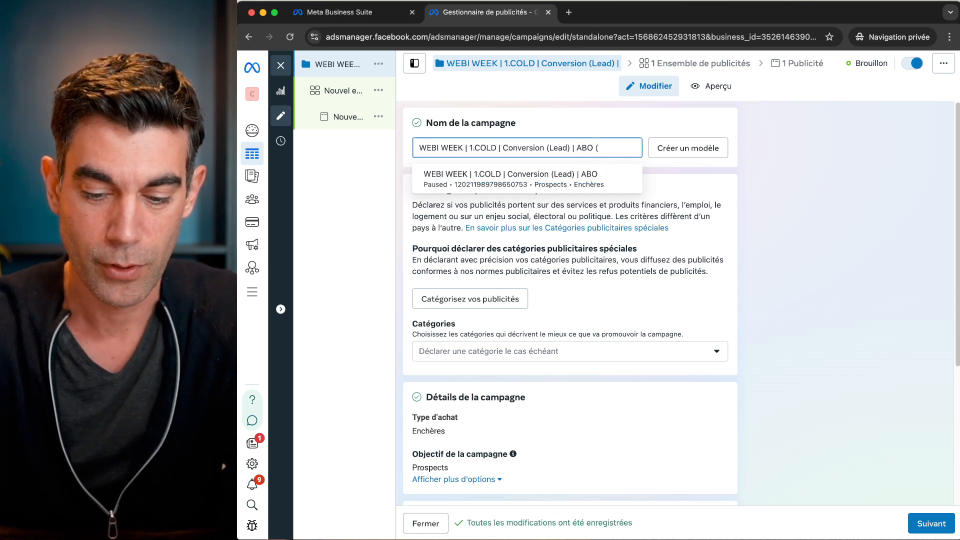
type("Jan. 2025)")
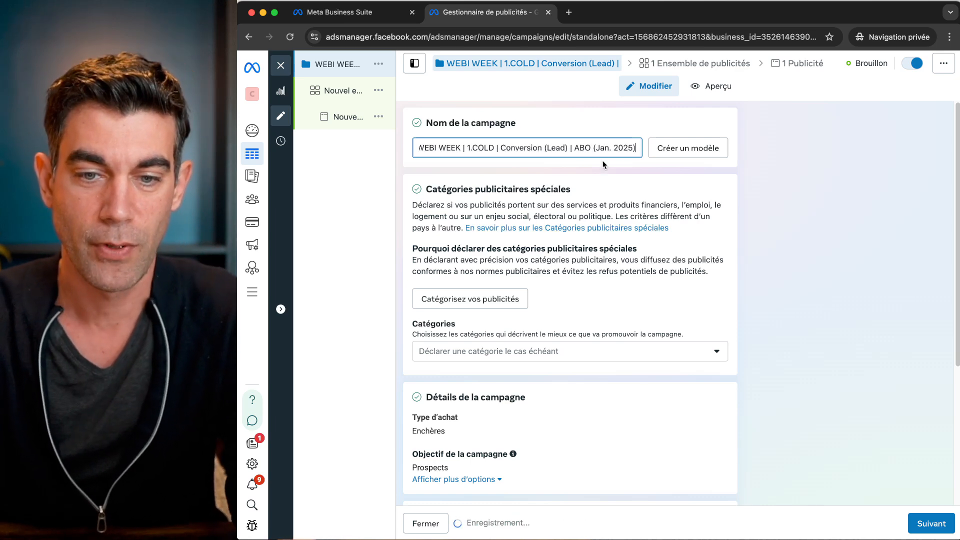
Step: Leave the remaining campaign settings at their defaults, continue to the ad set, and clear its default name
scroll(616, 328, "down", 4)
scroll(618, 334, "down", 1)
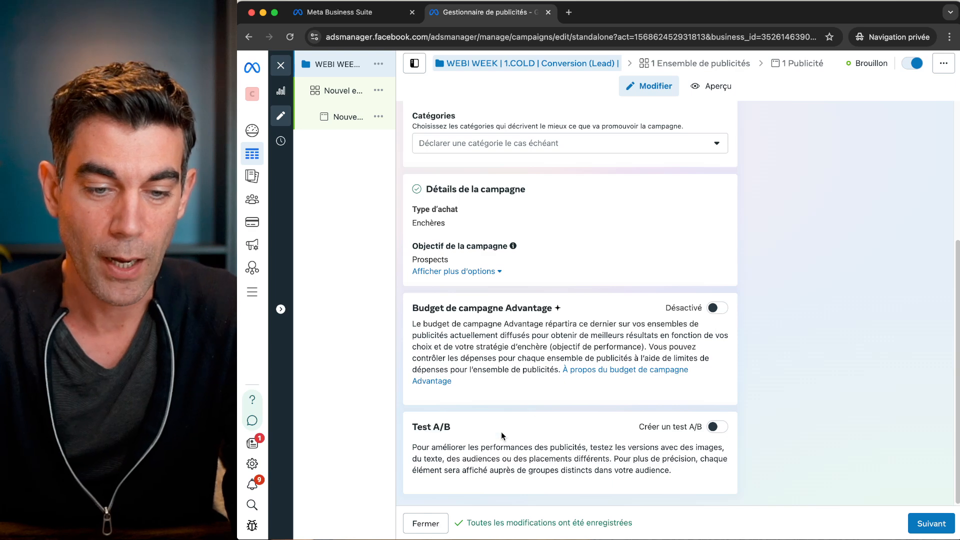
left_click(909, 526)
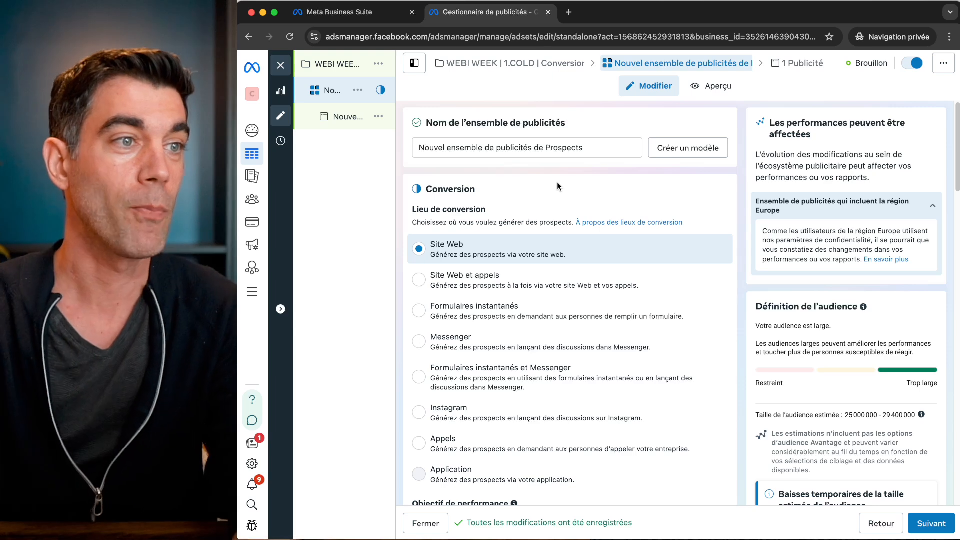
left_click(515, 145)
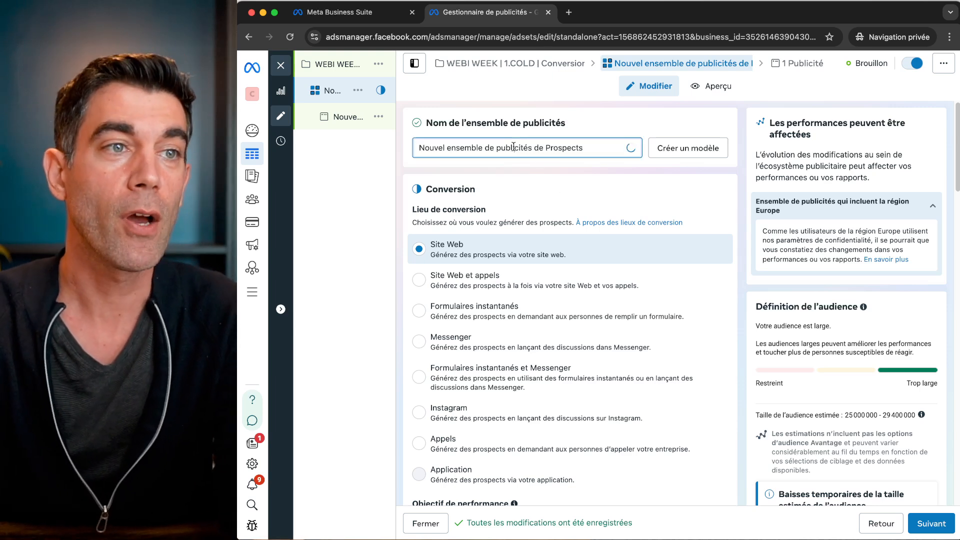
triple_click(513, 146)
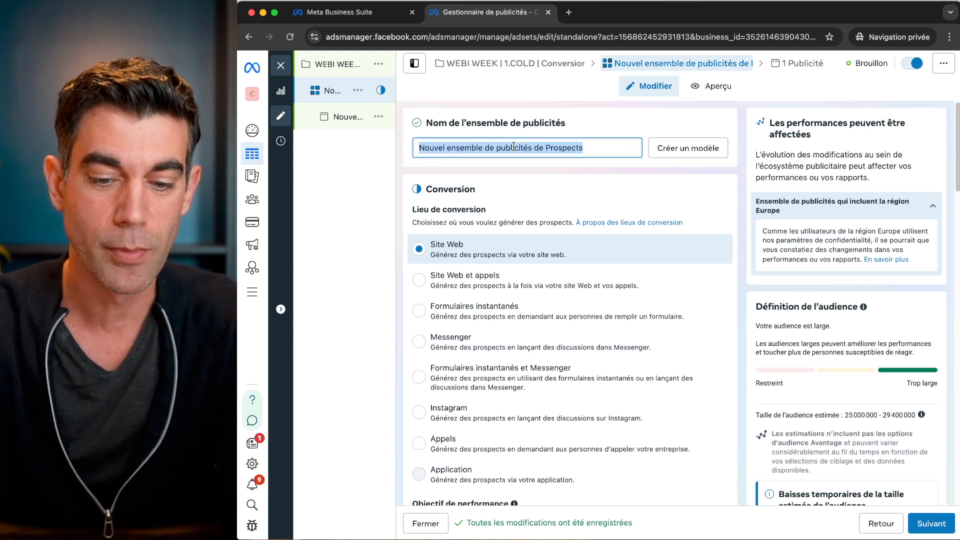
key("BackSpace")
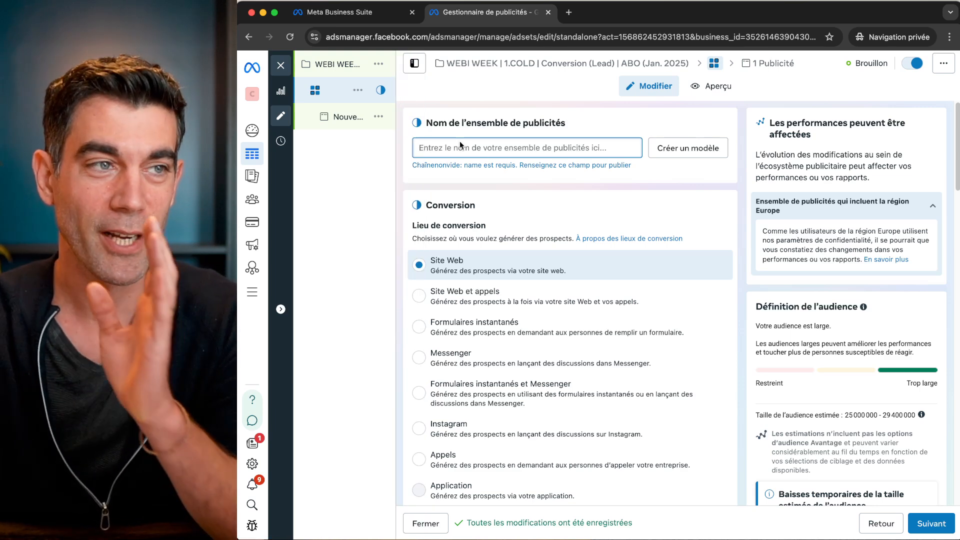
Step: Close the editor and examine how the ad sets in the existing WEBI WEEK | 1.COLD campaign are named
left_click(281, 67)
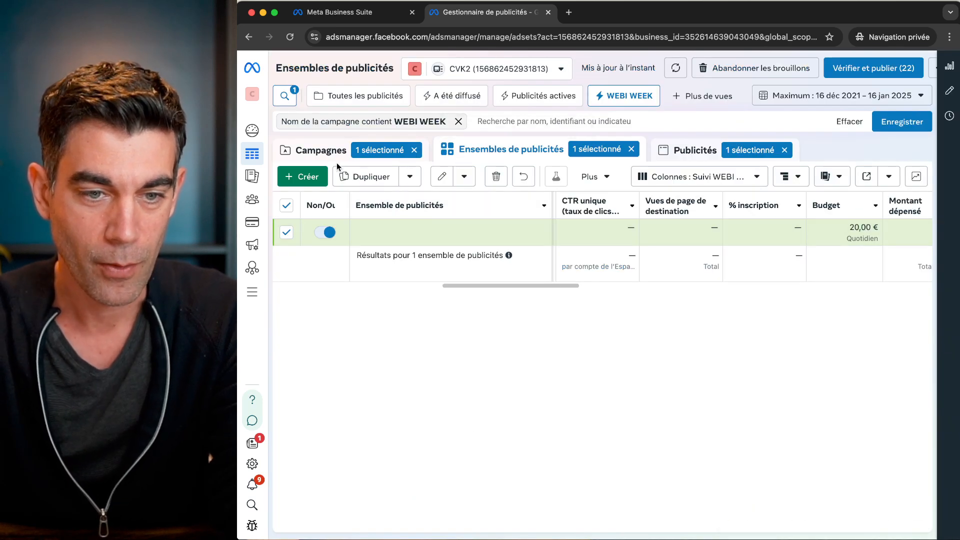
left_click(310, 150)
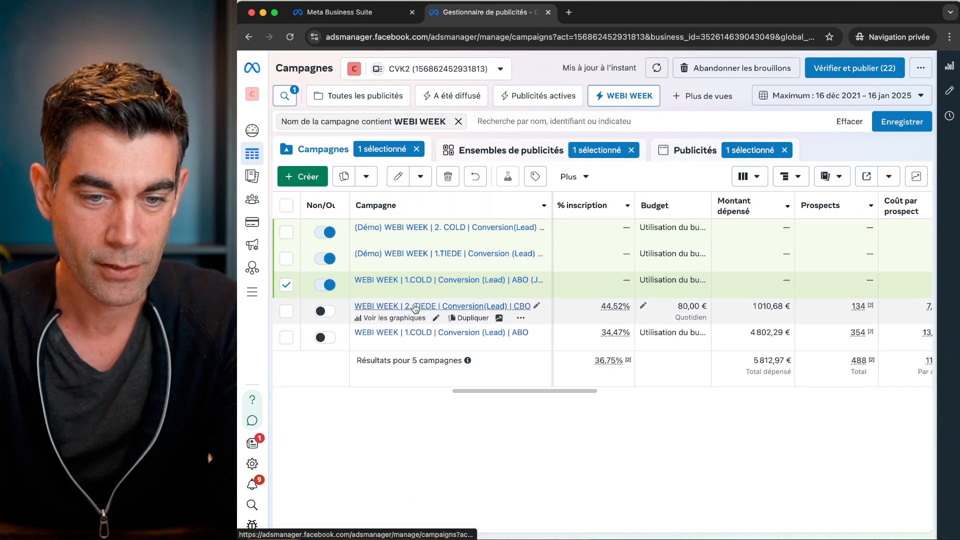
left_click(404, 333)
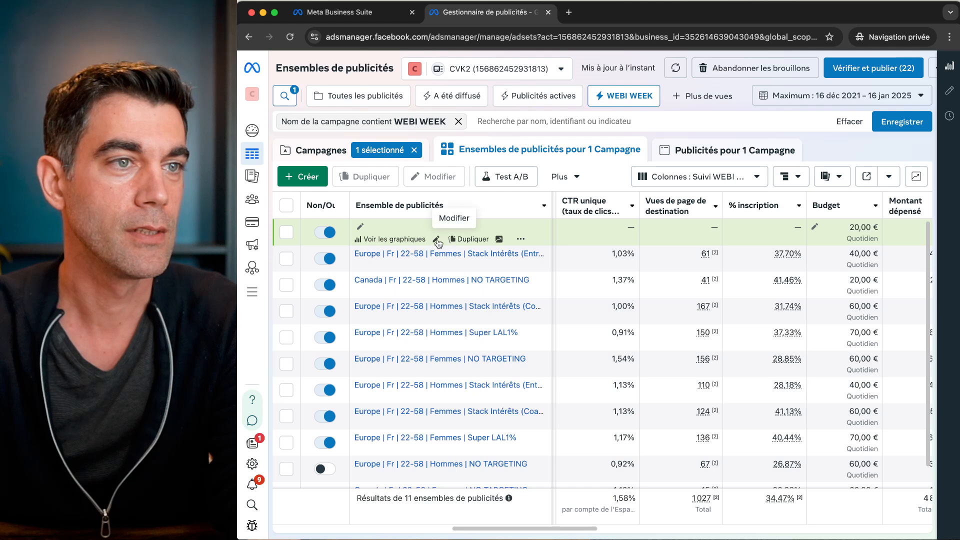
Step: Reopen the unnamed ad set for editing and name it "Europe | fr | 22-58 | Stack Intérêts"
left_click(436, 242)
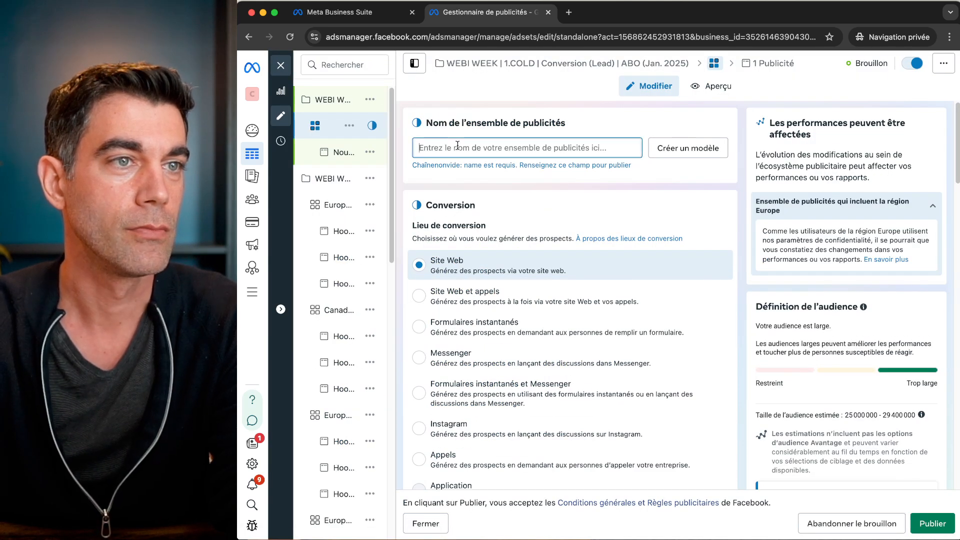
type("Euro")
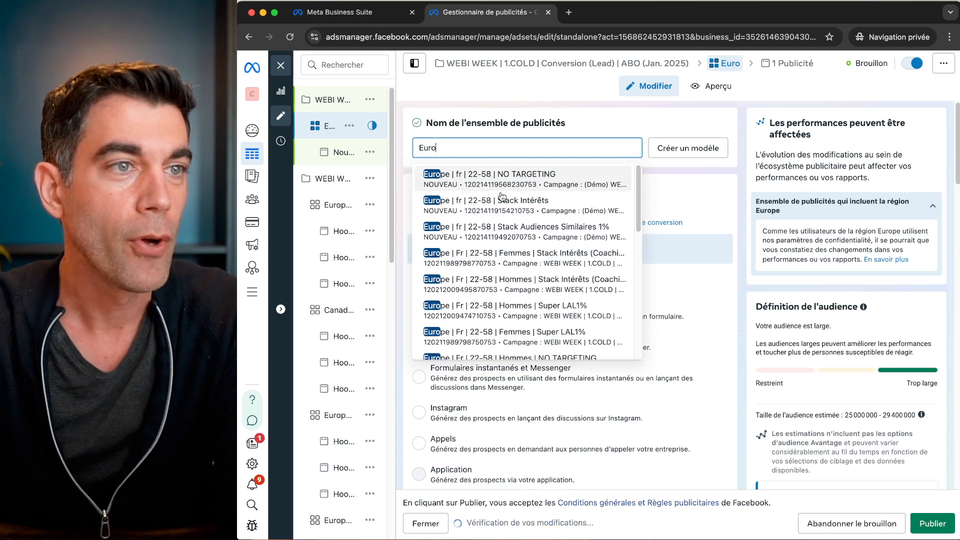
left_click(497, 208)
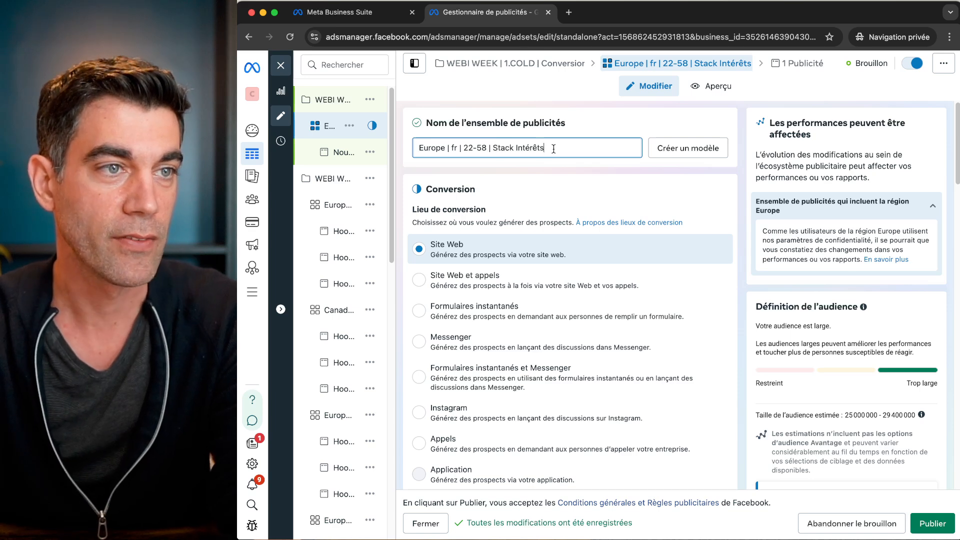
Step: Keep Site Web as the conversion location and choose Pixel de CVK1 as the ad set's dataset
scroll(474, 223, "down", 1)
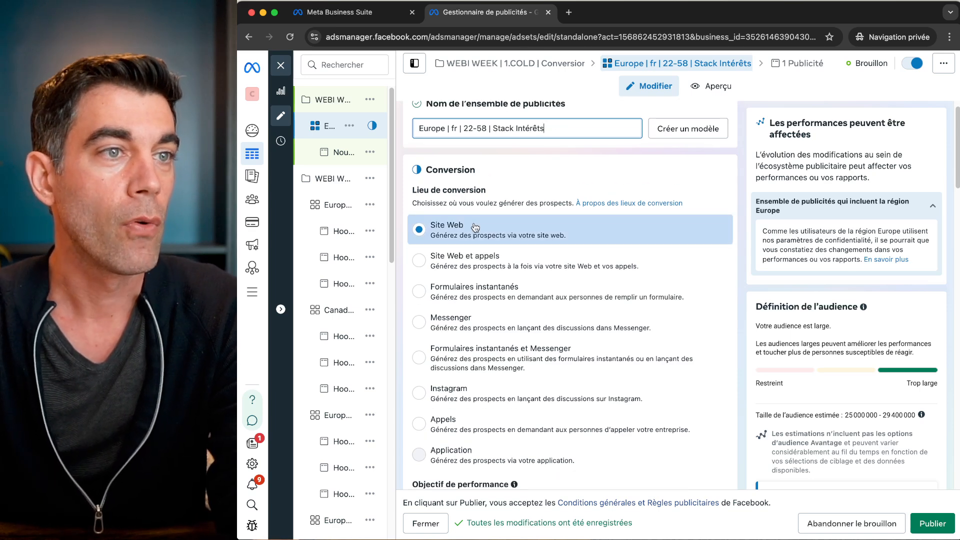
scroll(448, 212, "down", 1)
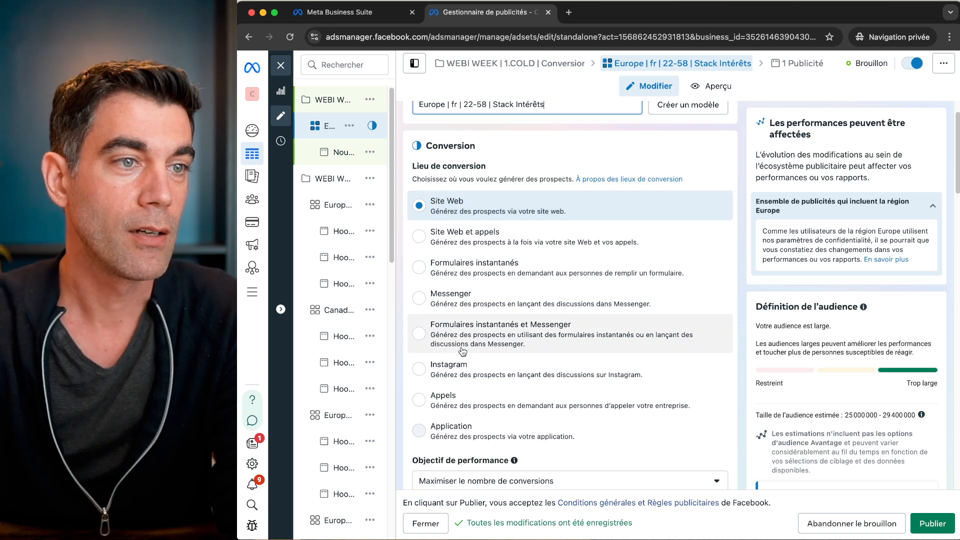
scroll(472, 201, "down", 8)
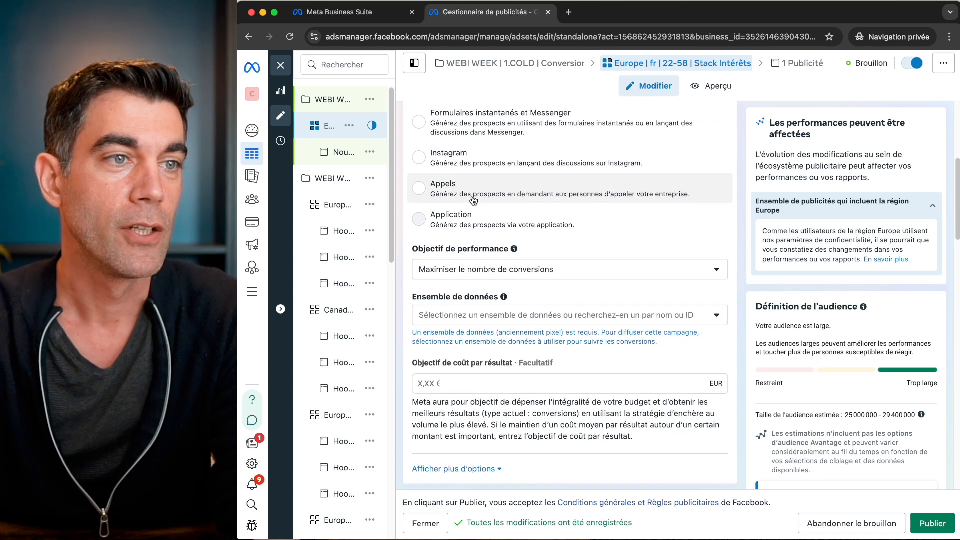
left_click(458, 321)
left_click(462, 305)
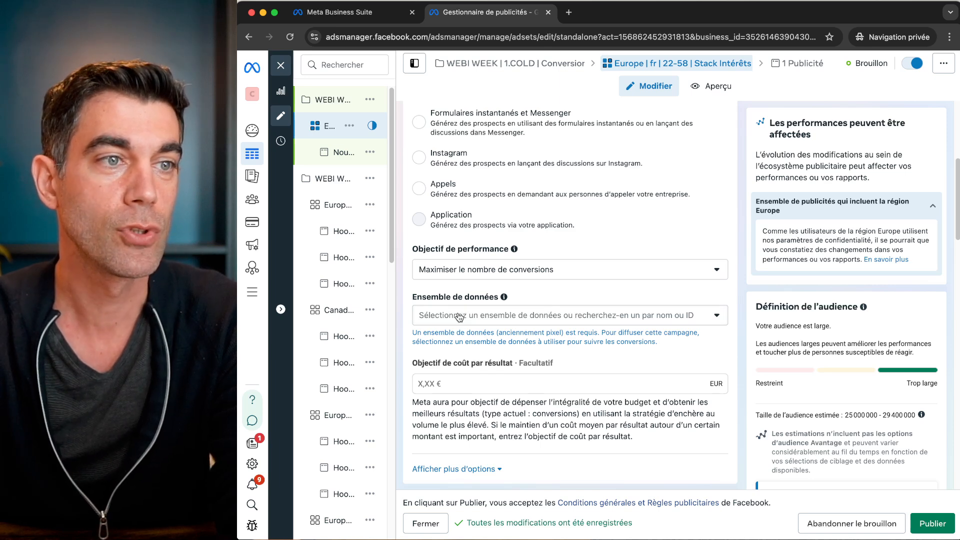
left_click(459, 316)
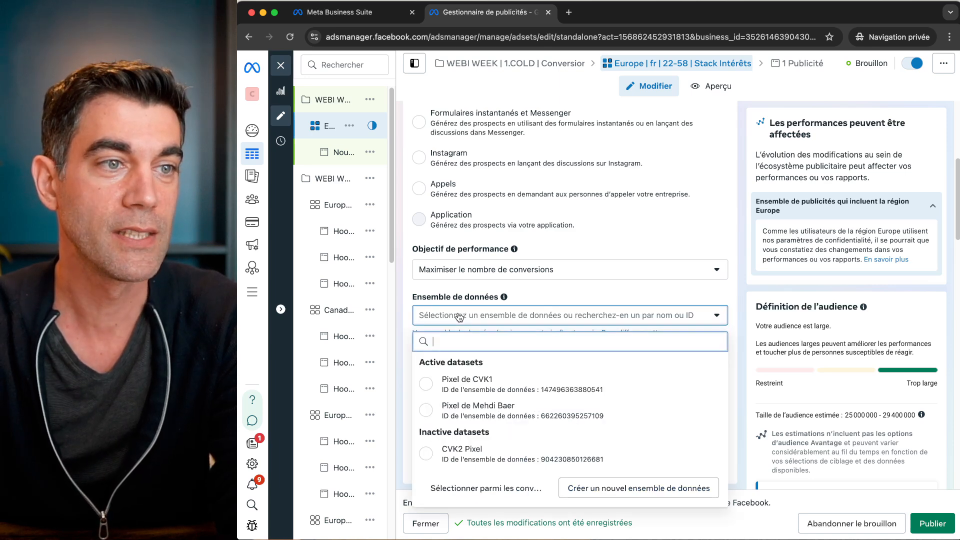
left_click(457, 382)
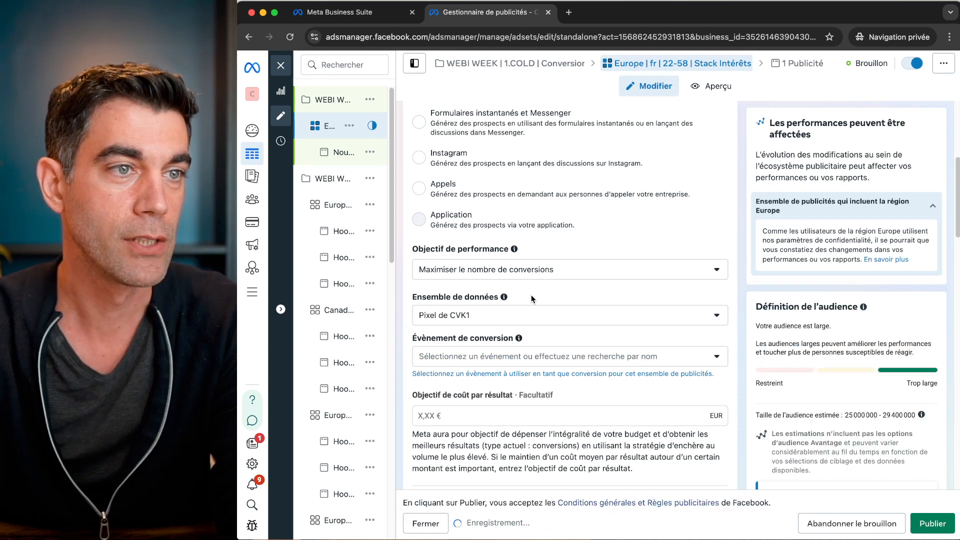
Step: Set the ad set's conversion event to Prospect
scroll(471, 364, "down", 2)
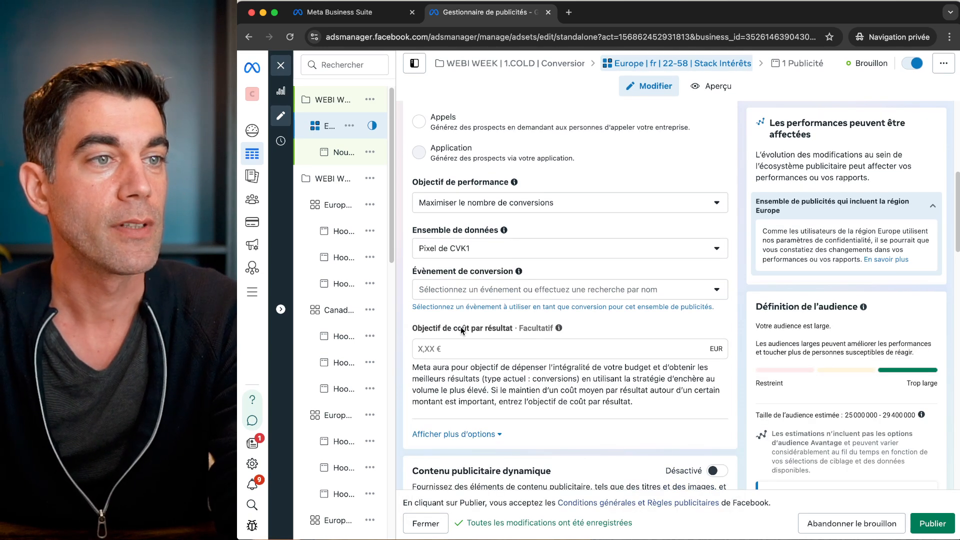
left_click(447, 293)
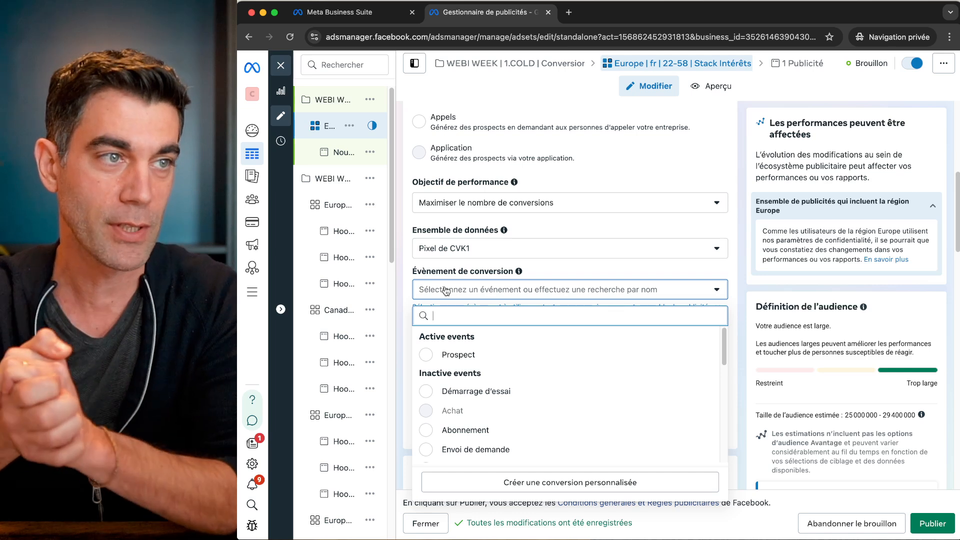
left_click(440, 355)
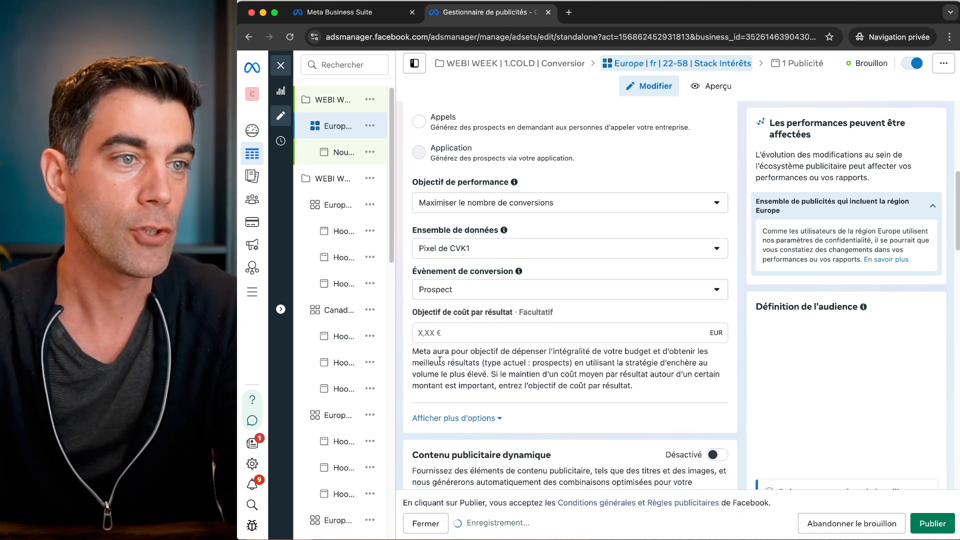
Step: Set the ad set's daily budget to 200 €
scroll(488, 375, "down", 5)
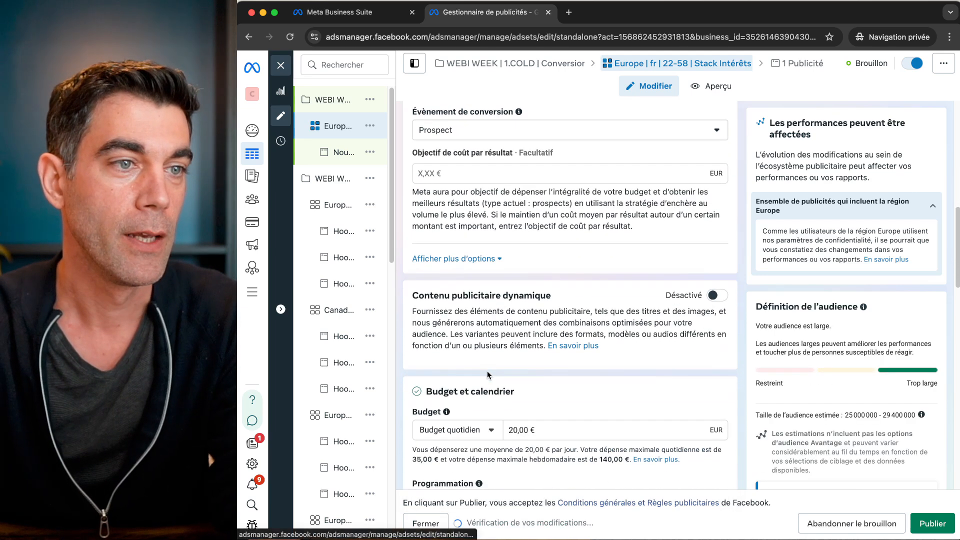
scroll(488, 375, "down", 1)
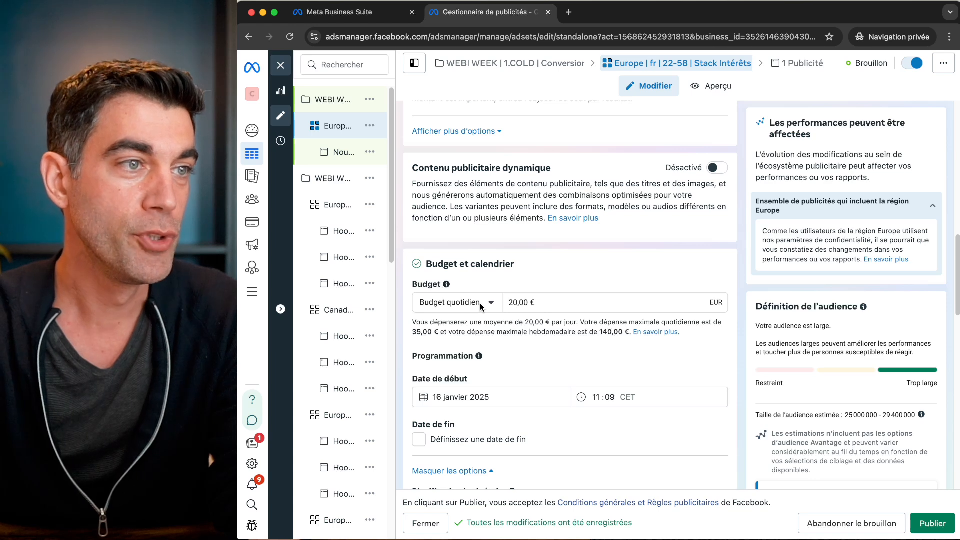
left_click(518, 302)
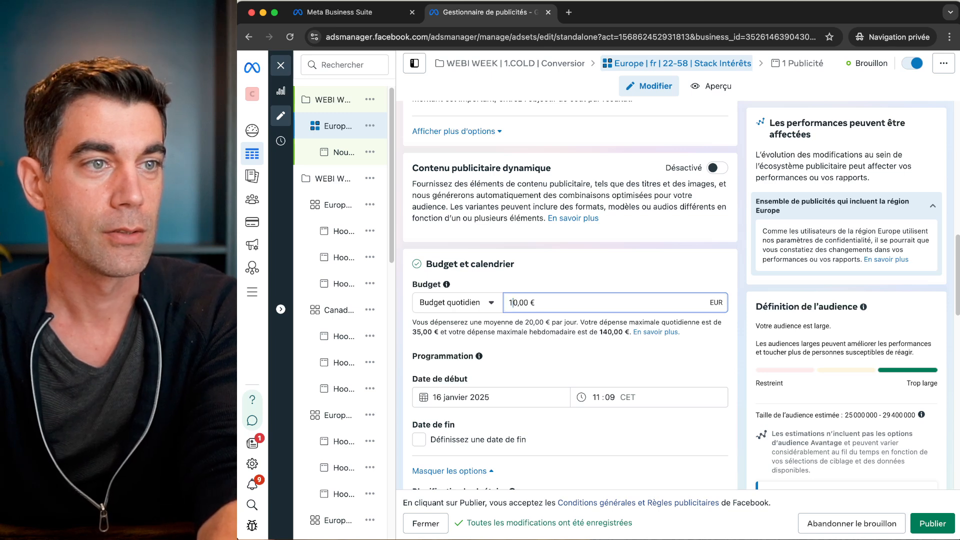
key("BackSpace")
type("2")
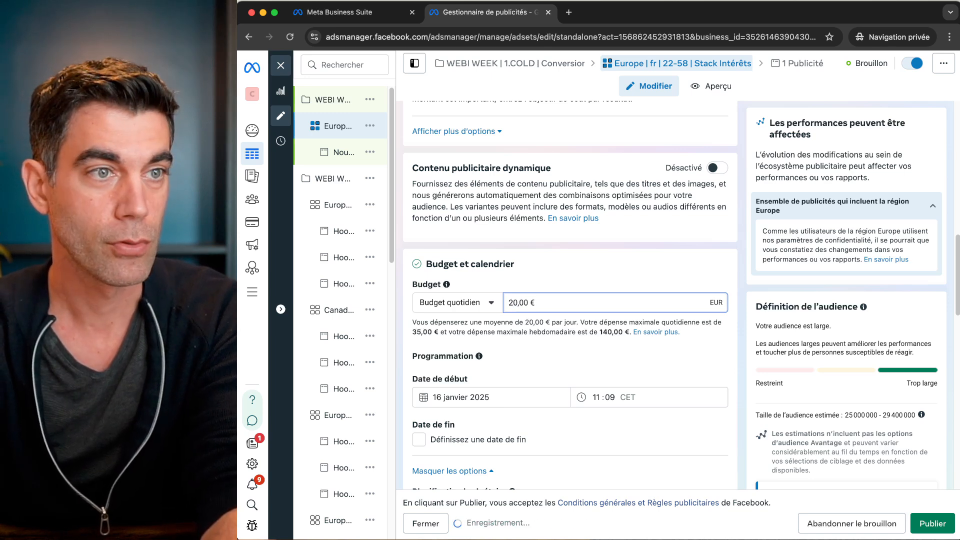
type("0")
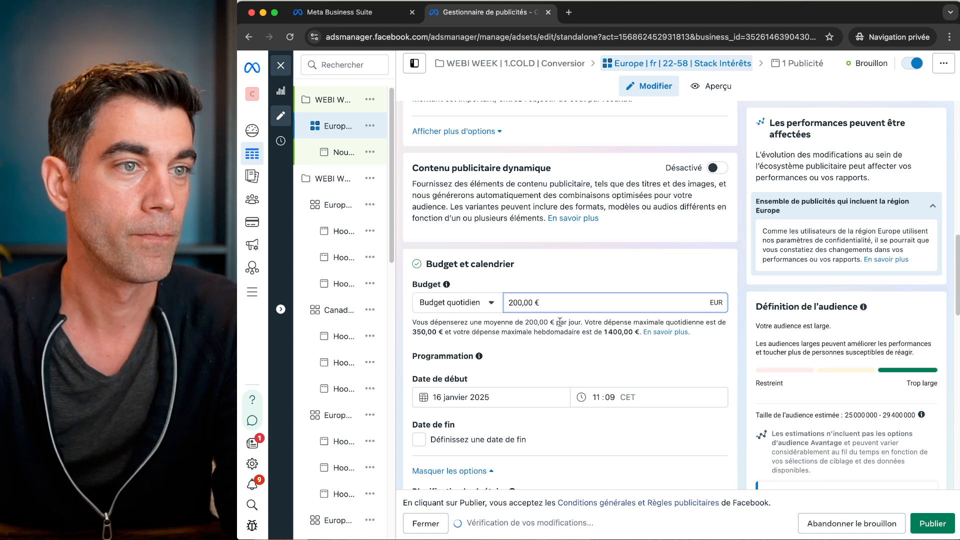
left_click(556, 337)
Step: Schedule the ad set to start on 27 January 2025 at 00:00
scroll(556, 337, "down", 1)
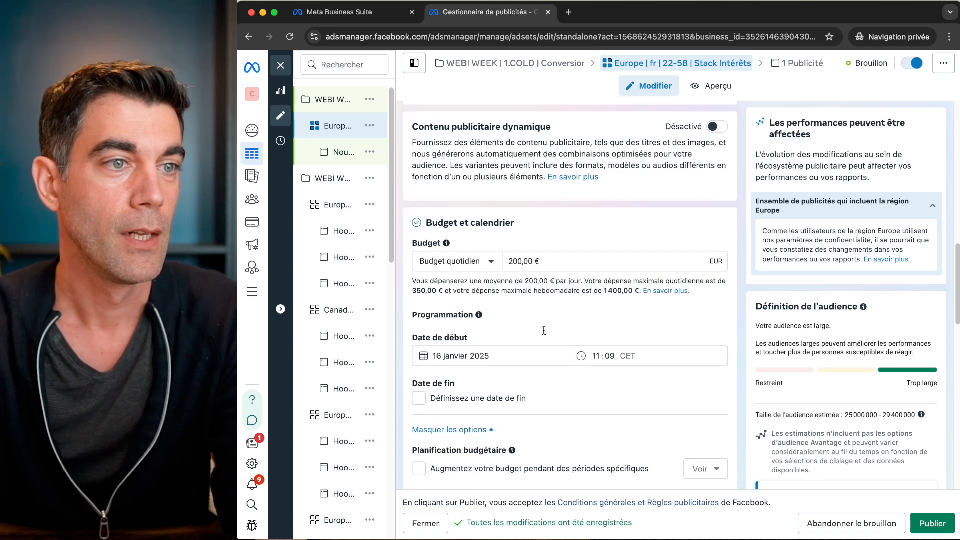
left_click(465, 356)
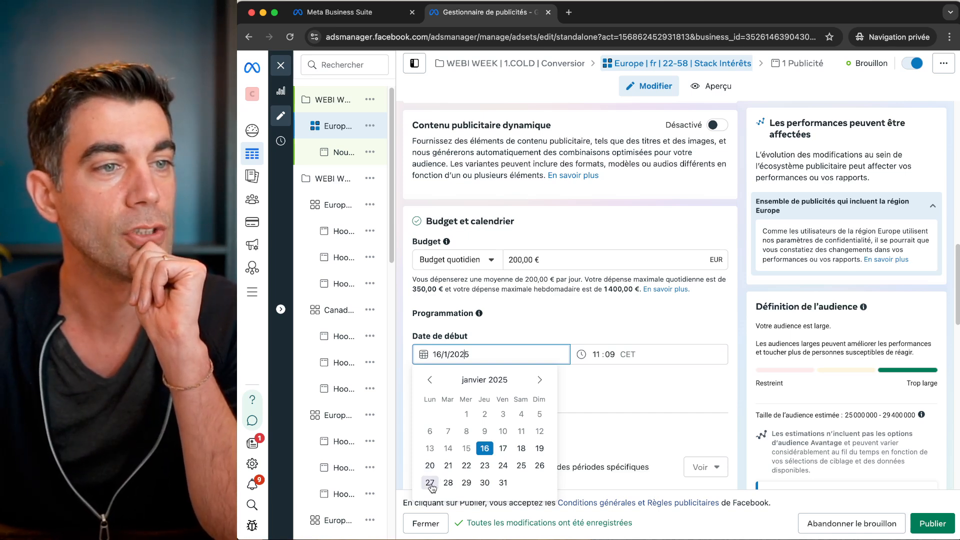
left_click(430, 483)
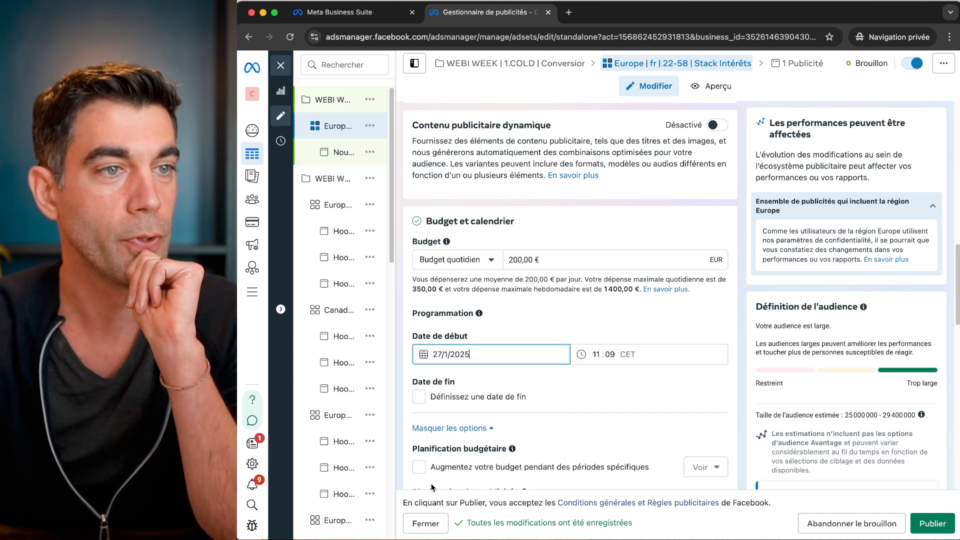
left_click(596, 353)
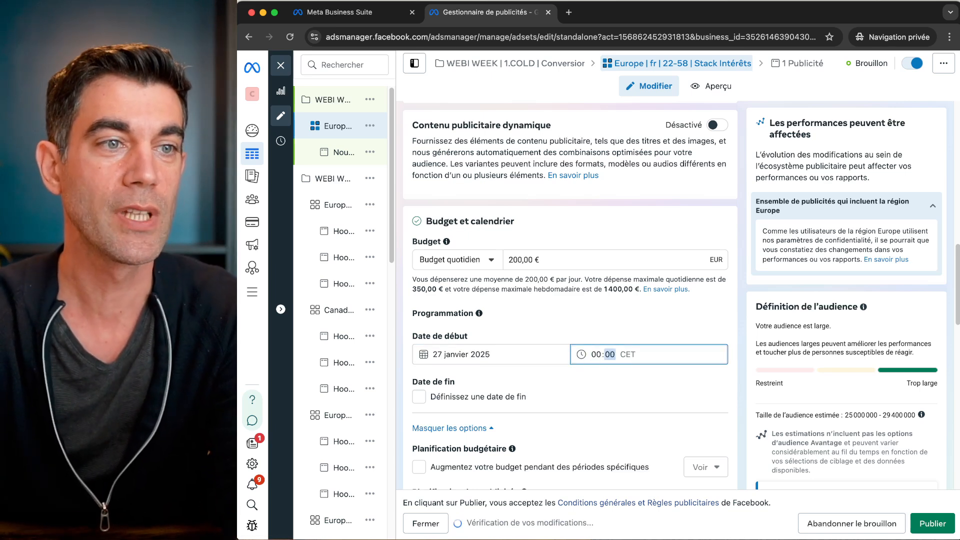
left_click(628, 324)
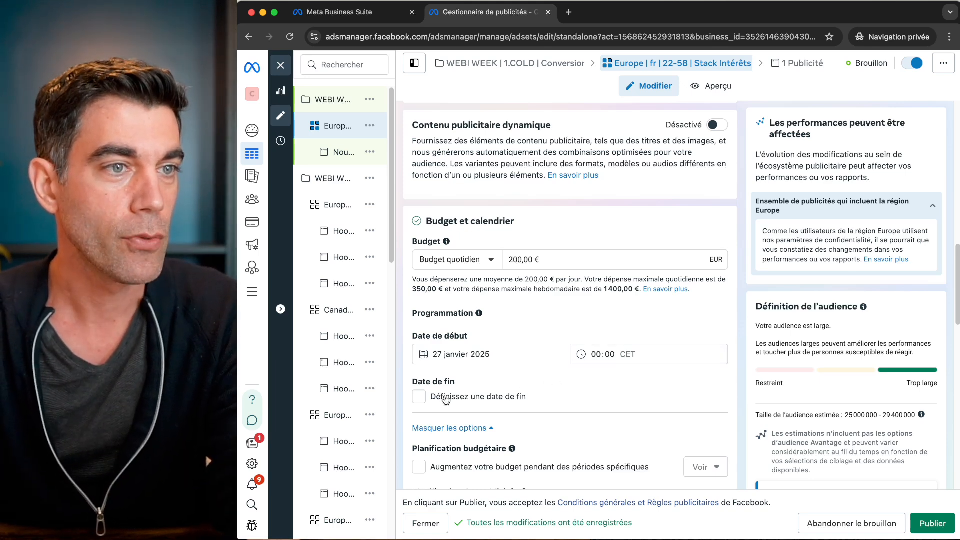
Step: Try giving the ad set an end date of 5 February 2025 at 11:00
left_click(420, 397)
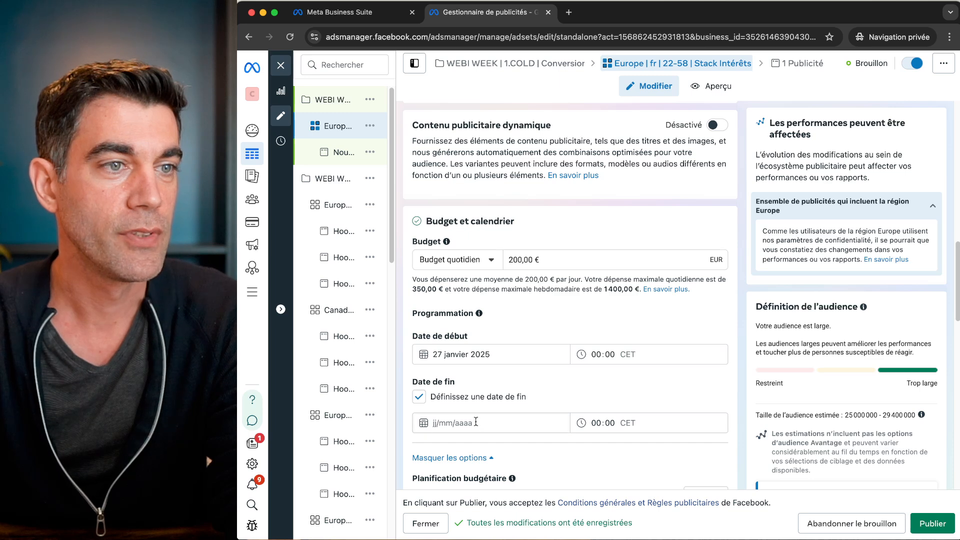
left_click(476, 422)
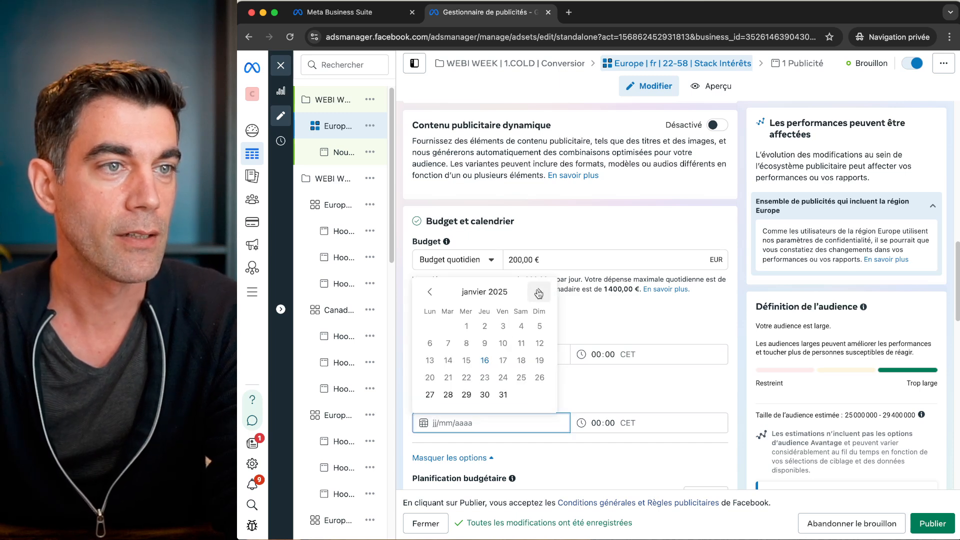
left_click(539, 291)
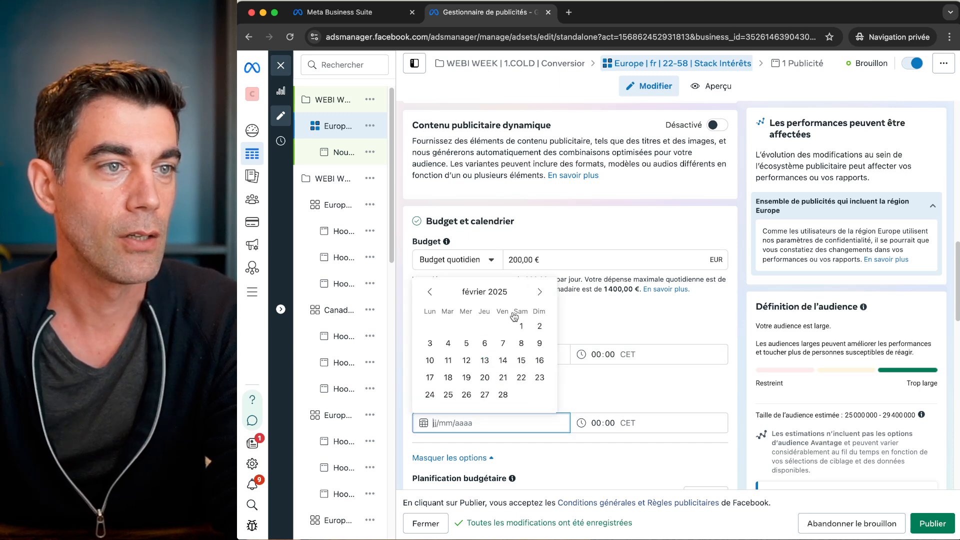
left_click(466, 344)
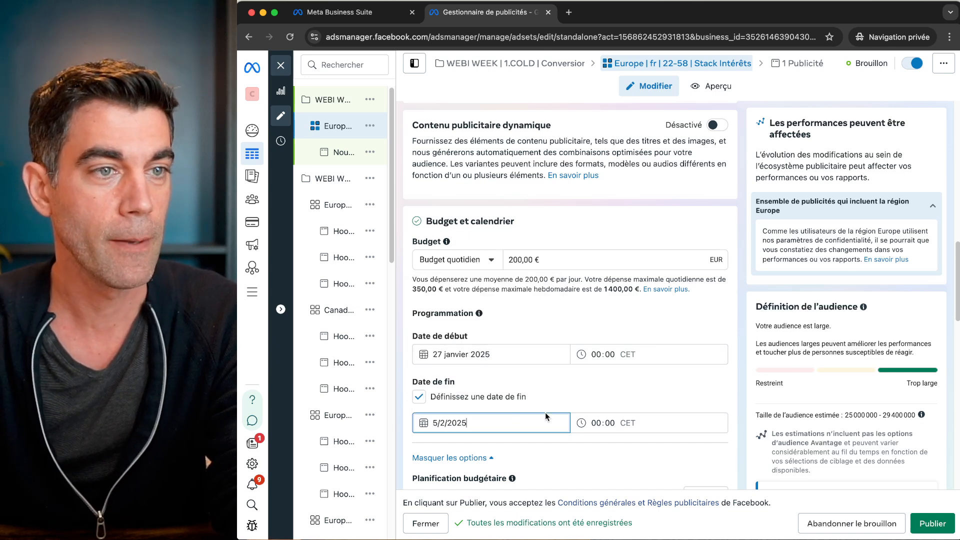
left_click(595, 421)
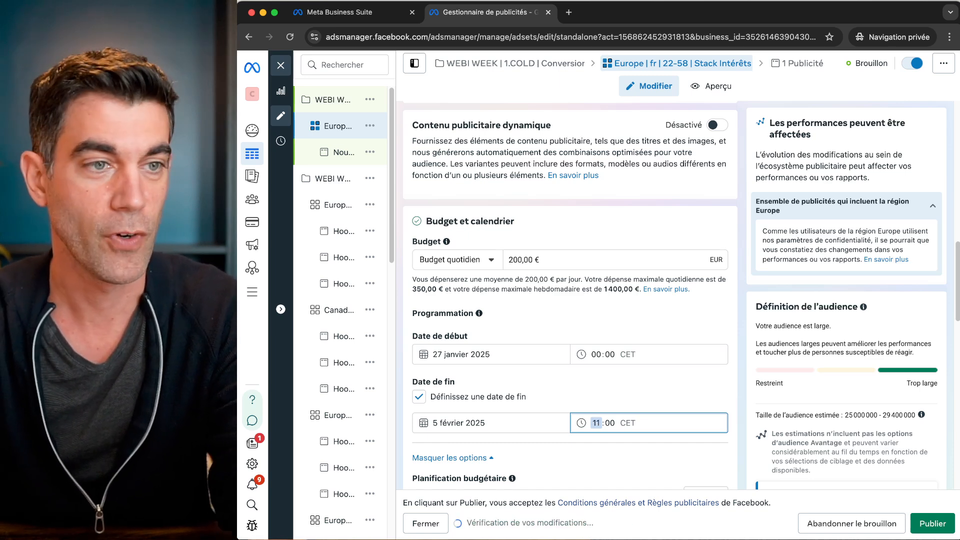
left_click(629, 401)
Step: Change the ad set's targeted location from France to Europe
scroll(631, 401, "down", 2)
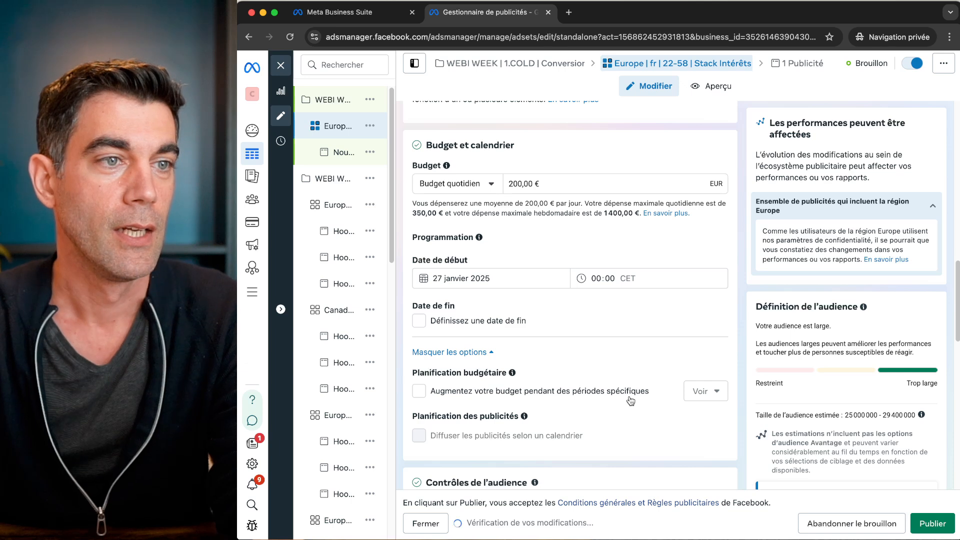
scroll(630, 400, "down", 2)
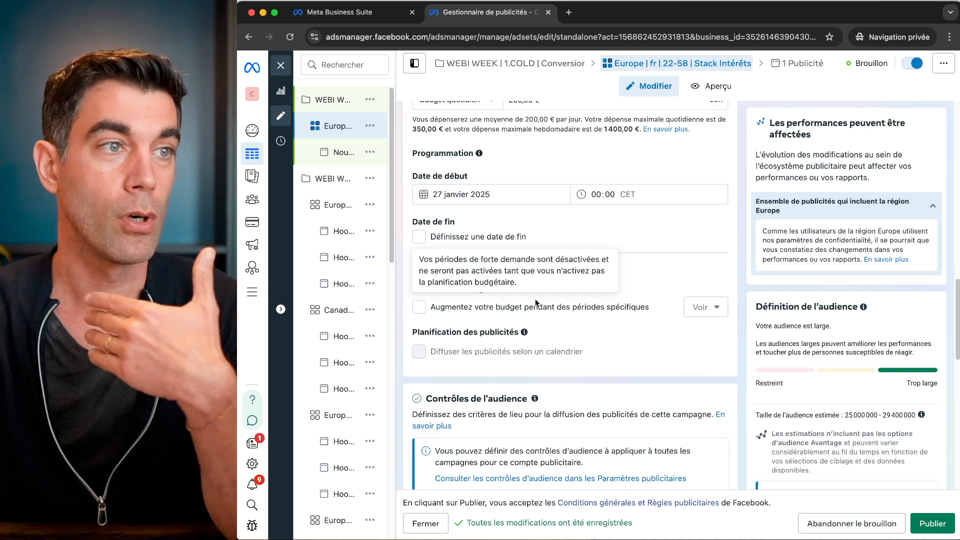
scroll(555, 306, "down", 2)
scroll(559, 305, "down", 4)
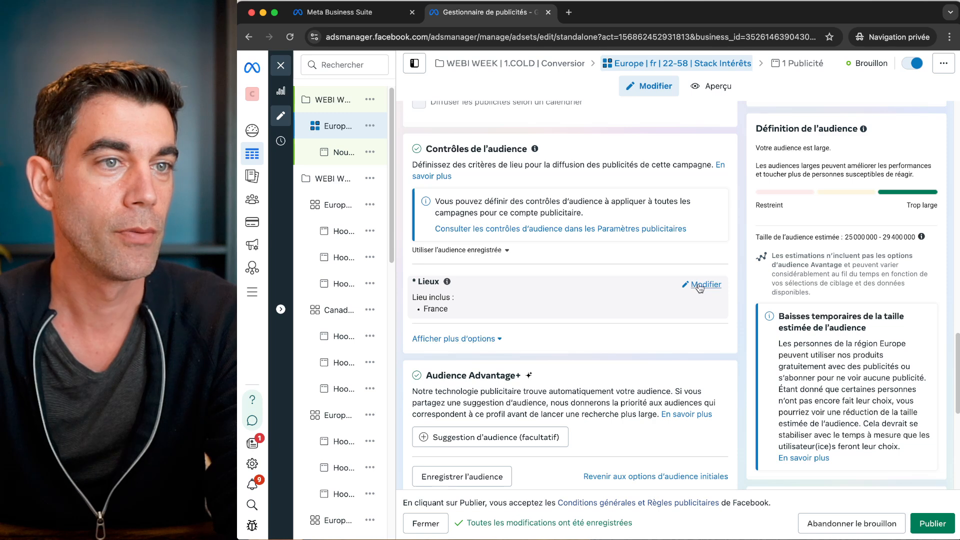
left_click(705, 285)
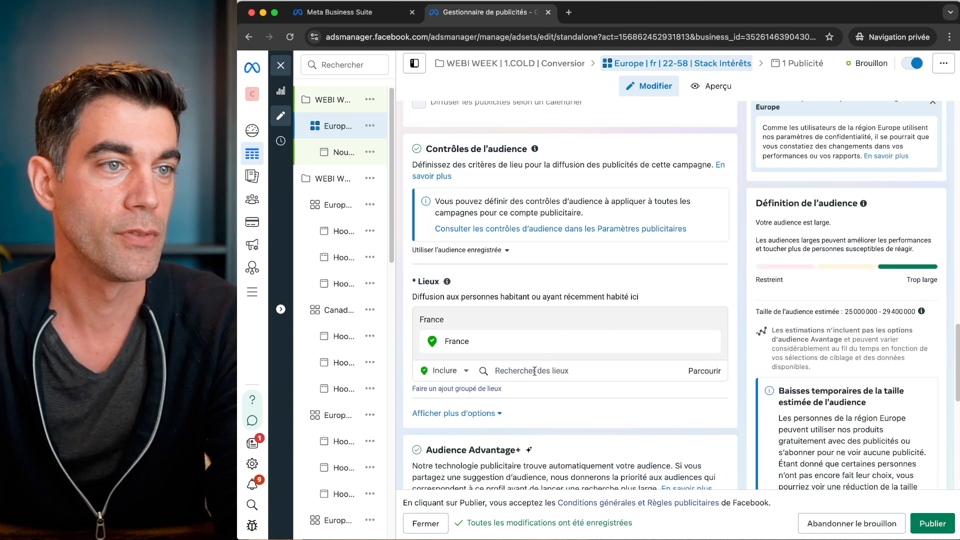
left_click(534, 370)
type("europe")
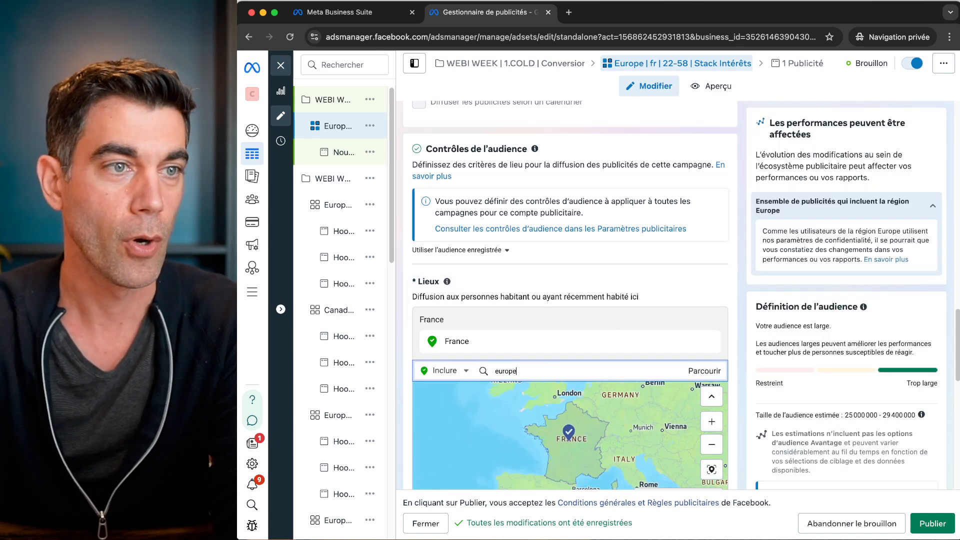
left_click(534, 392)
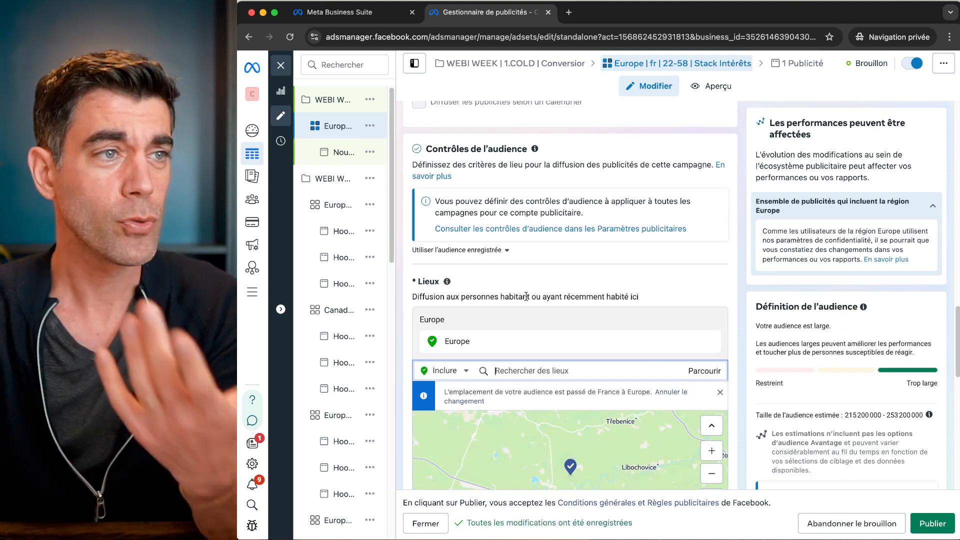
Step: Show the additional audience control options and open the minimum age setting for editing
scroll(526, 296, "down", 5)
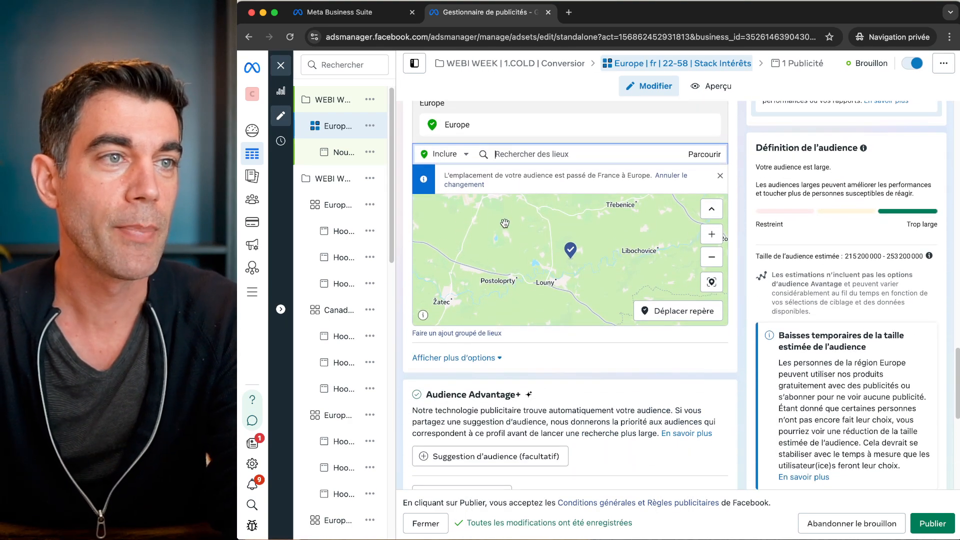
left_click(481, 358)
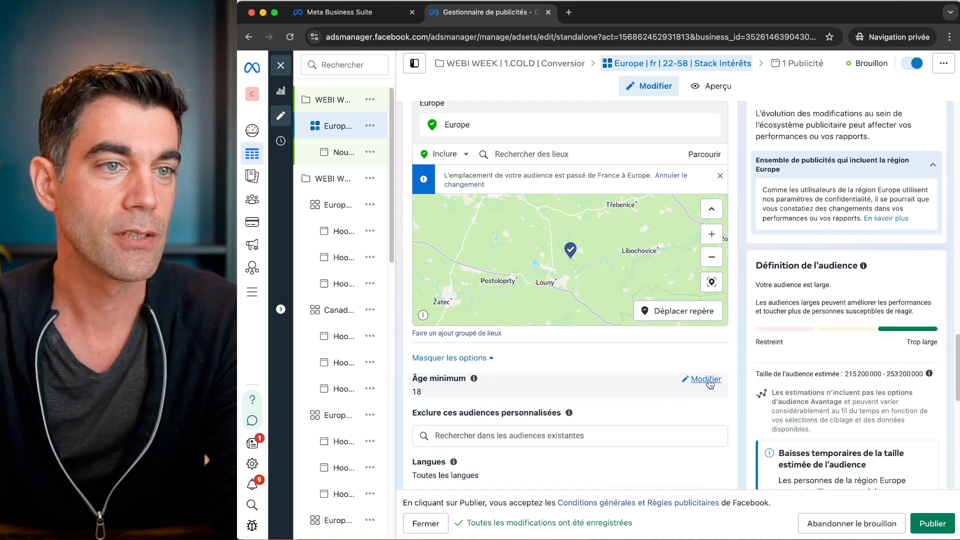
left_click(706, 379)
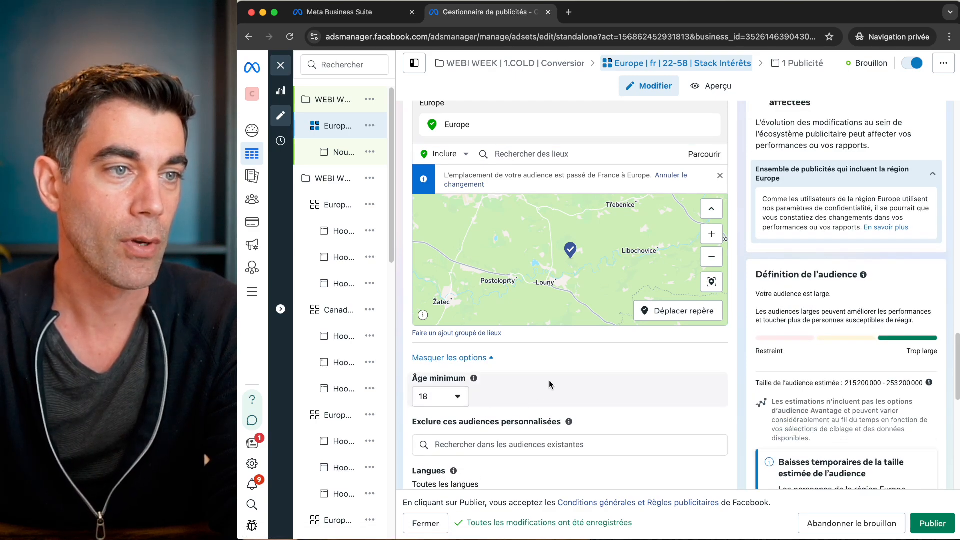
Step: Switch the ad set from Audience Advantage+ back to the original audience options
scroll(550, 384, "down", 4)
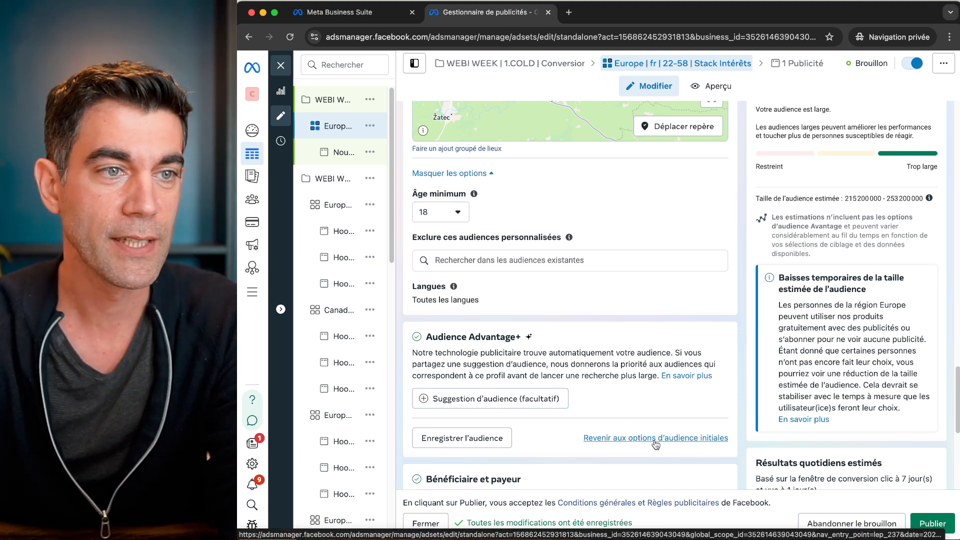
left_click(655, 439)
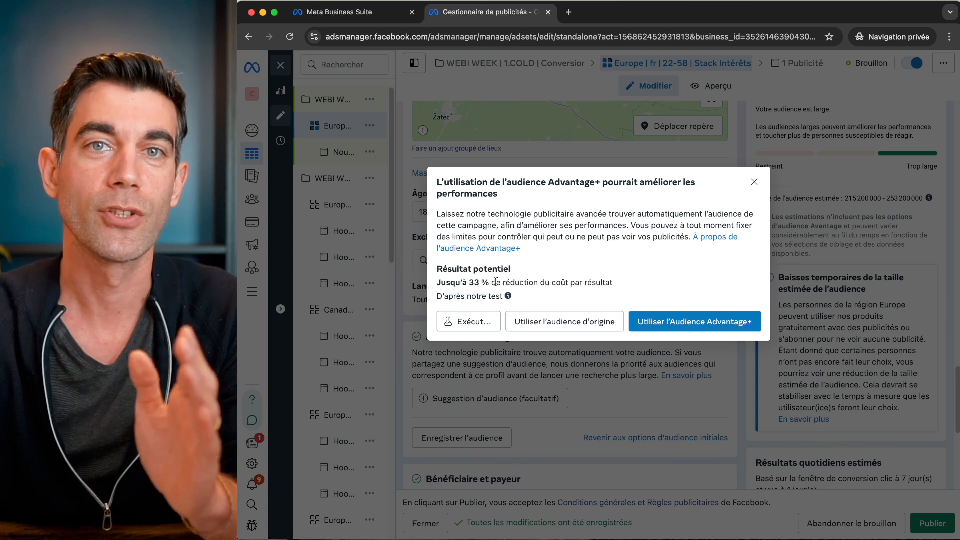
left_click(553, 323)
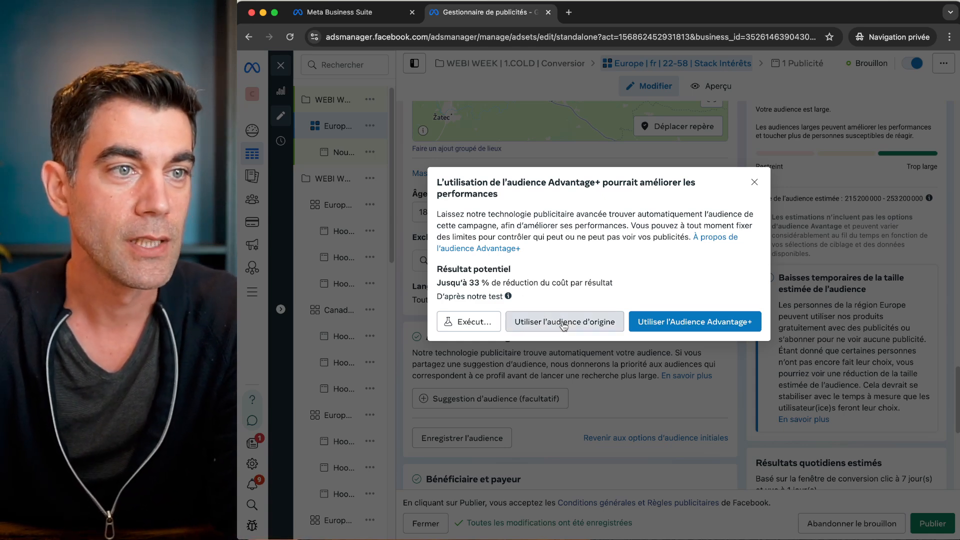
Step: Set the audience's age range to 22–58 and open the gender choices, keeping Tous selected
scroll(563, 327, "up", 5)
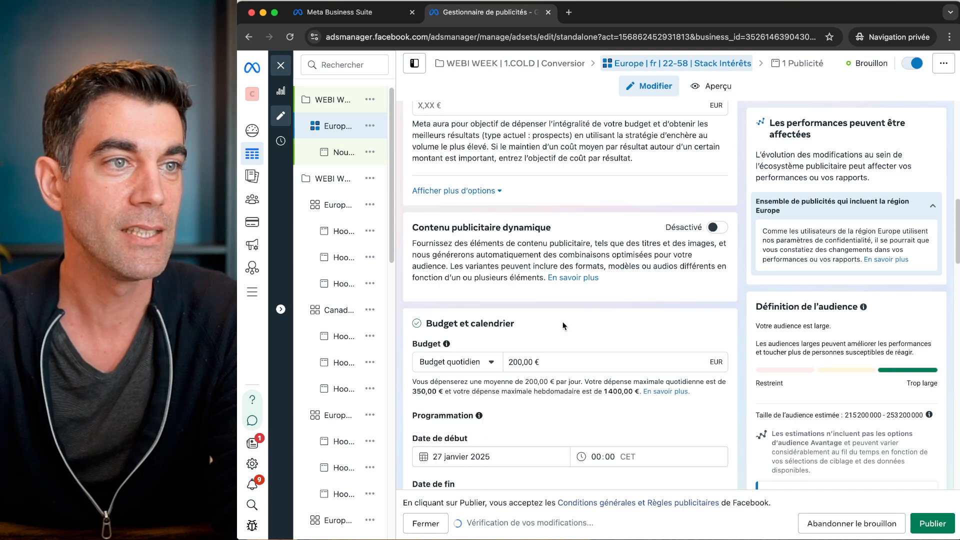
scroll(564, 327, "down", 8)
scroll(563, 325, "down", 10)
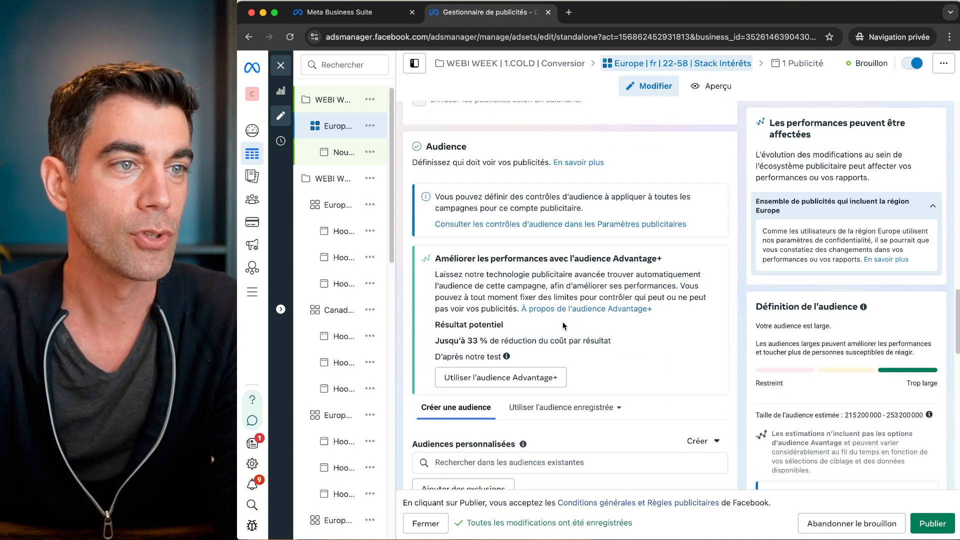
scroll(542, 325, "down", 2)
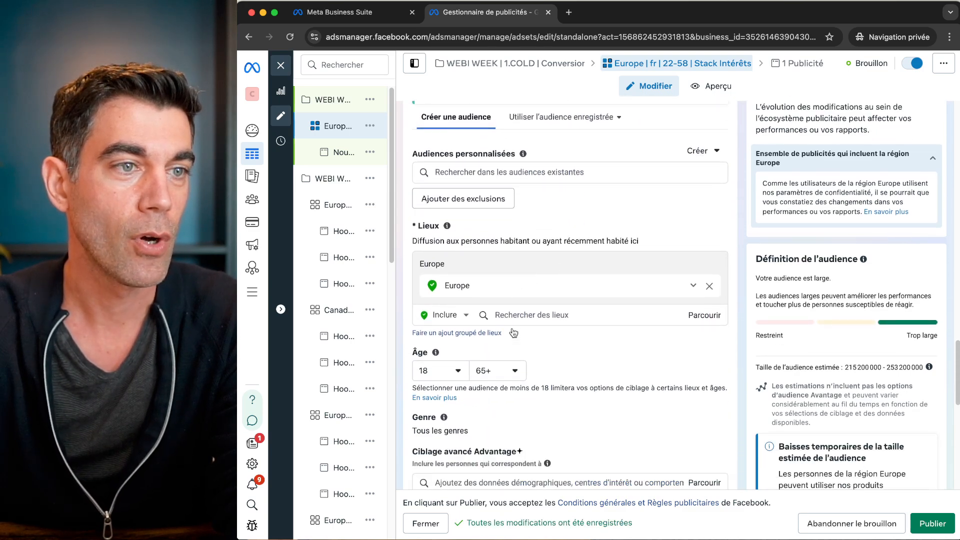
left_click(456, 344)
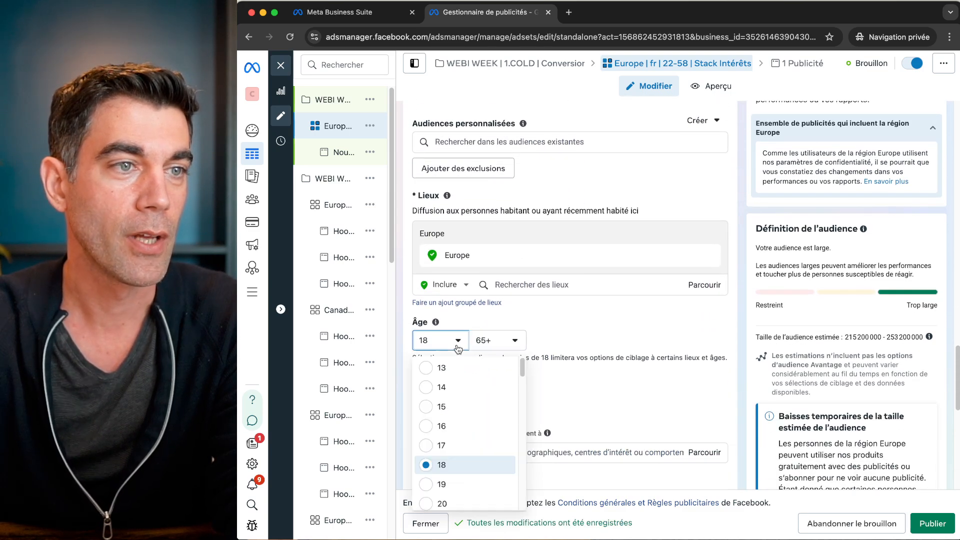
scroll(452, 424, "down", 3)
left_click(454, 424)
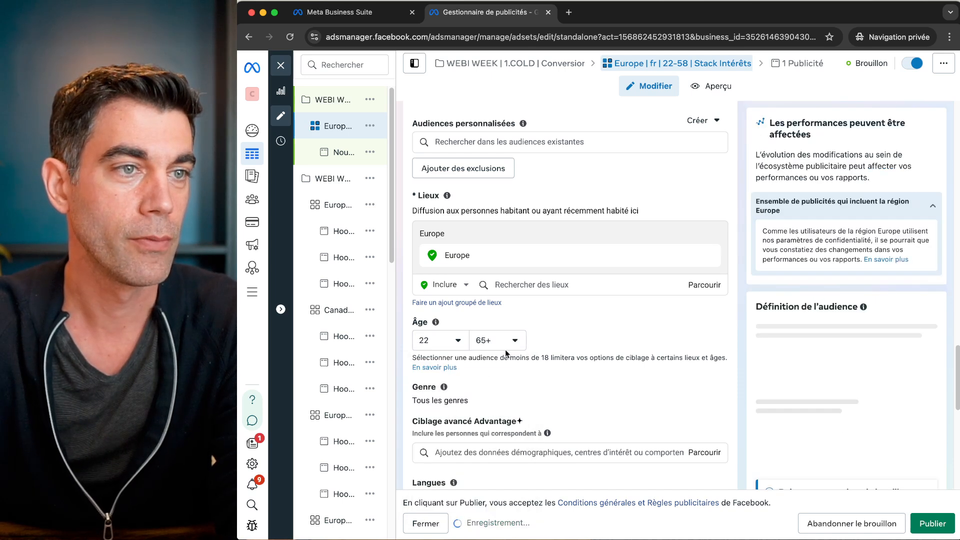
left_click(498, 340)
scroll(510, 416, "up", 2)
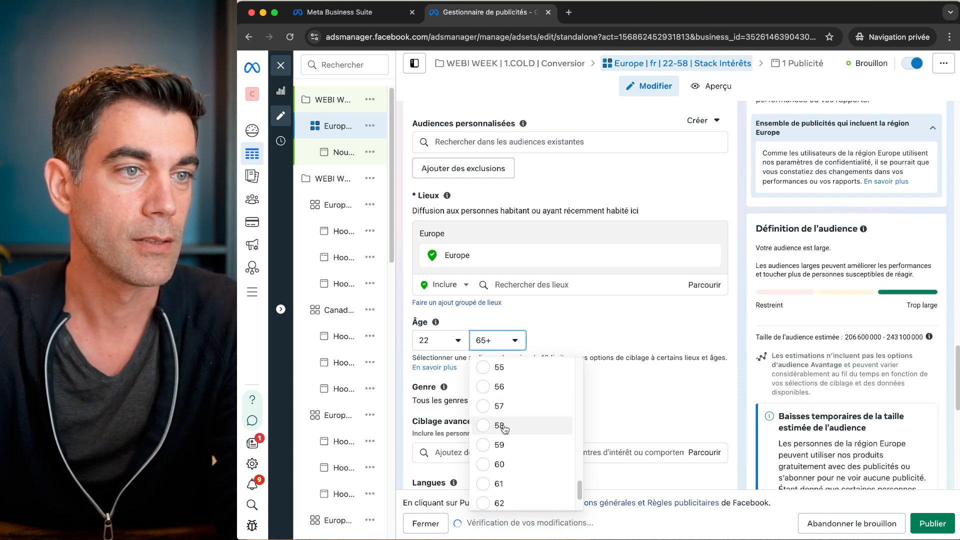
left_click(510, 425)
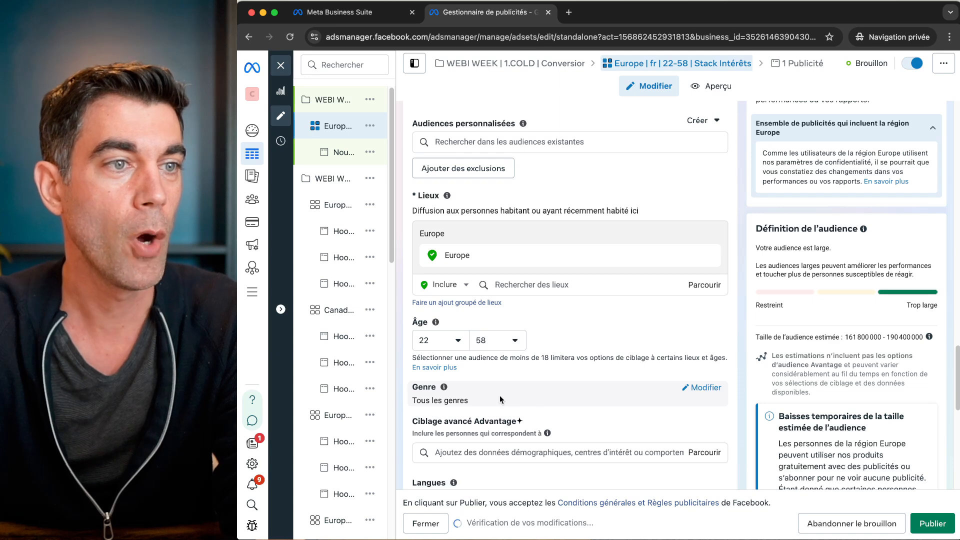
left_click(702, 387)
scroll(504, 356, "down", 2)
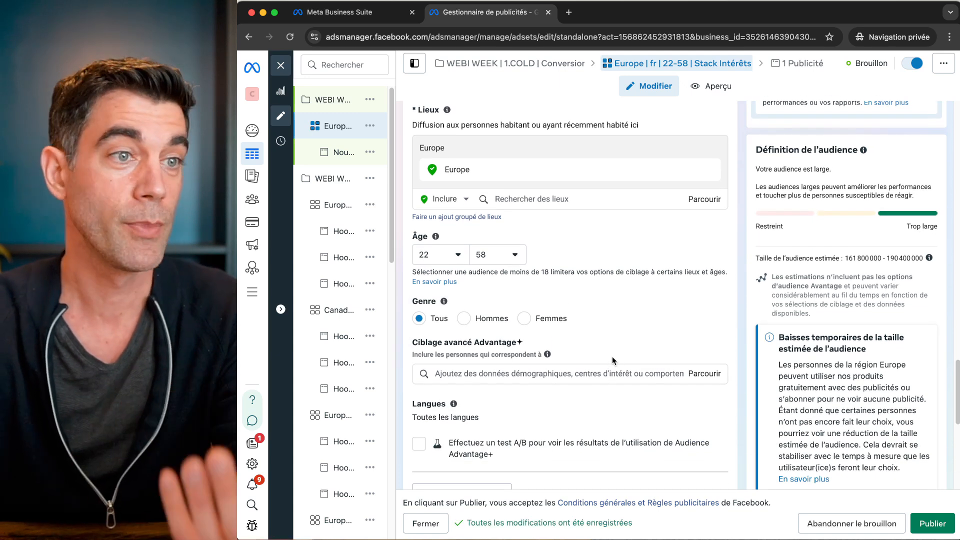
Step: Limit the audience's languages to Français (tout)
scroll(611, 356, "down", 3)
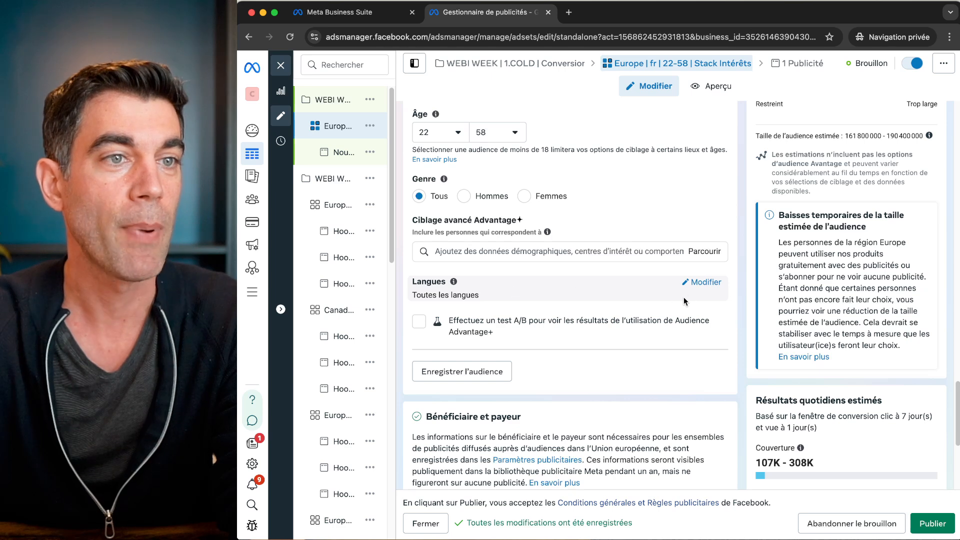
left_click(702, 283)
left_click(568, 326)
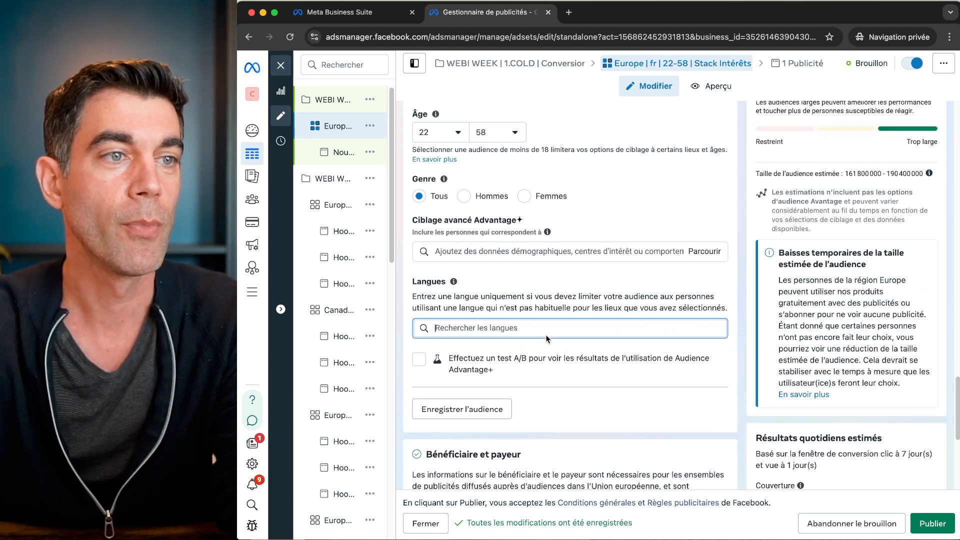
type("fr")
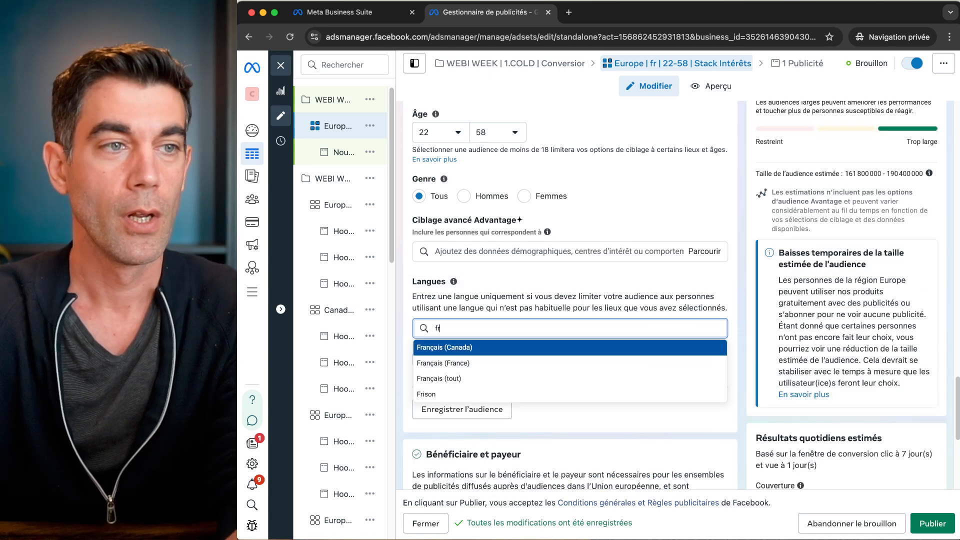
left_click(508, 381)
scroll(532, 314, "down", 1)
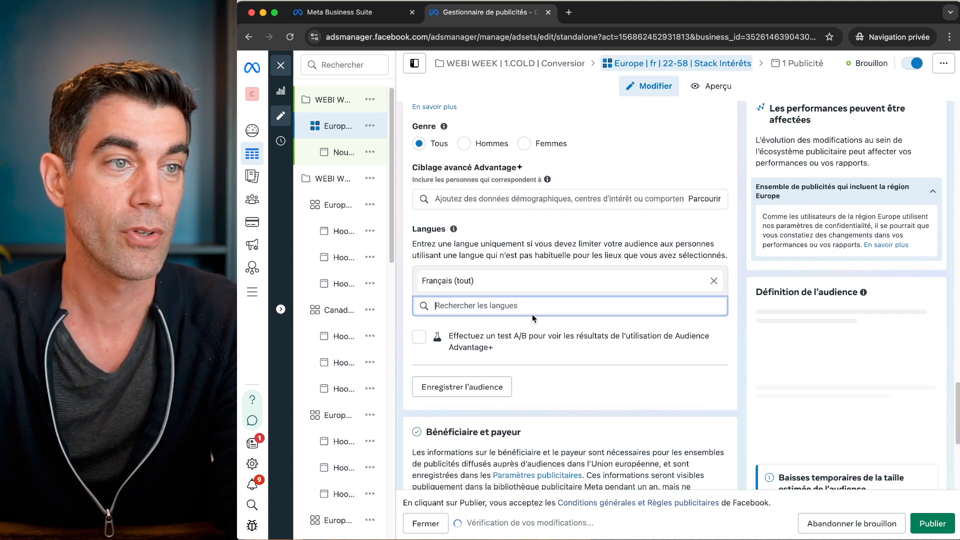
Step: Review the ad set's beneficiary, placement and audience settings, including the list of existing custom audiences
scroll(577, 367, "down", 4)
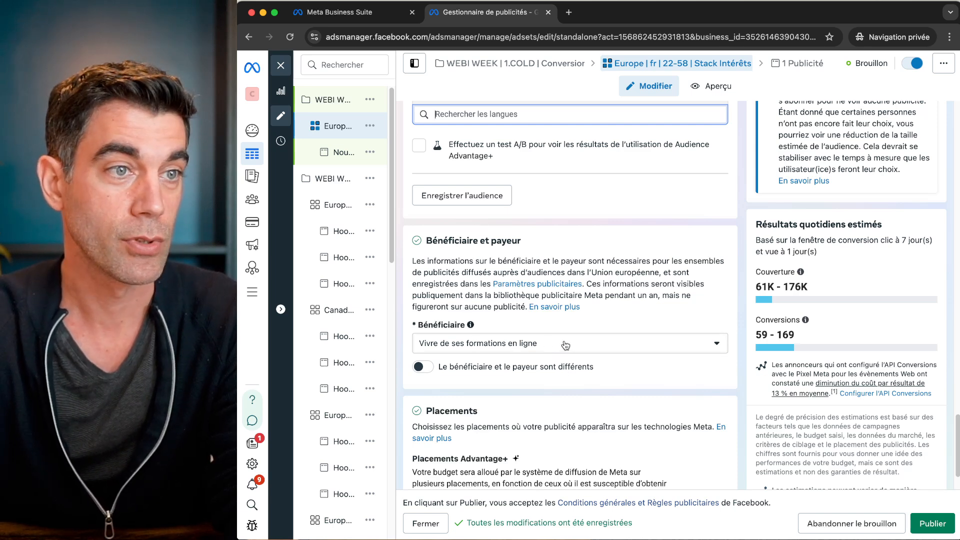
scroll(609, 338, "down", 1)
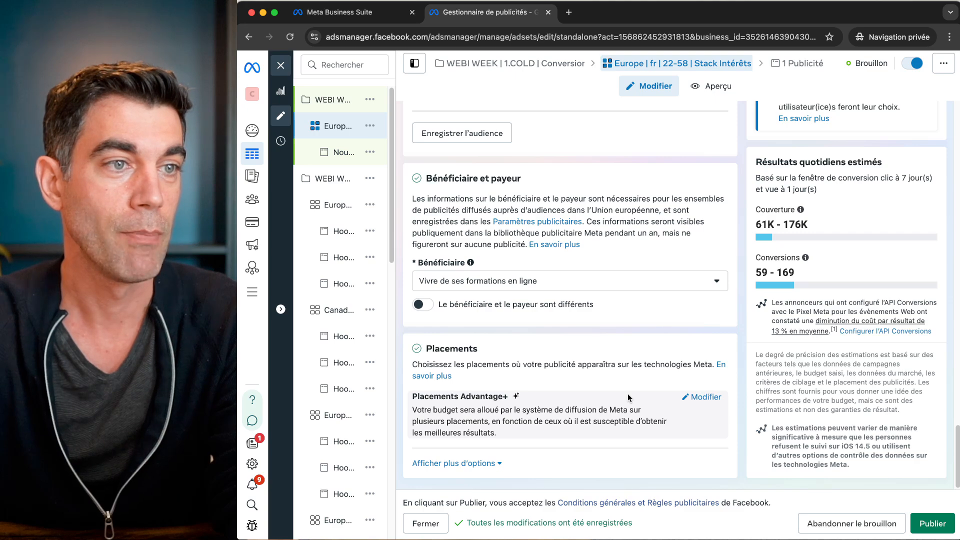
scroll(628, 394, "up", 15)
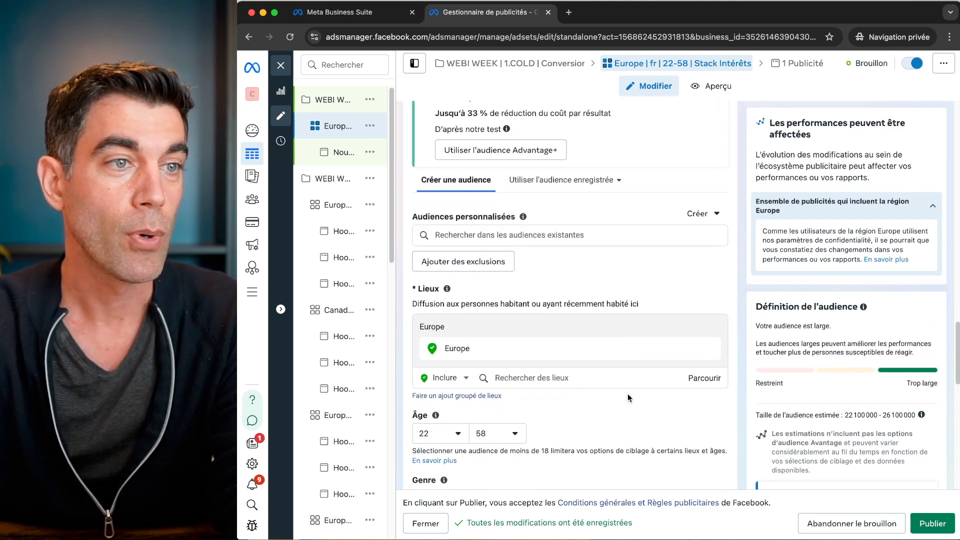
scroll(628, 397, "down", 1)
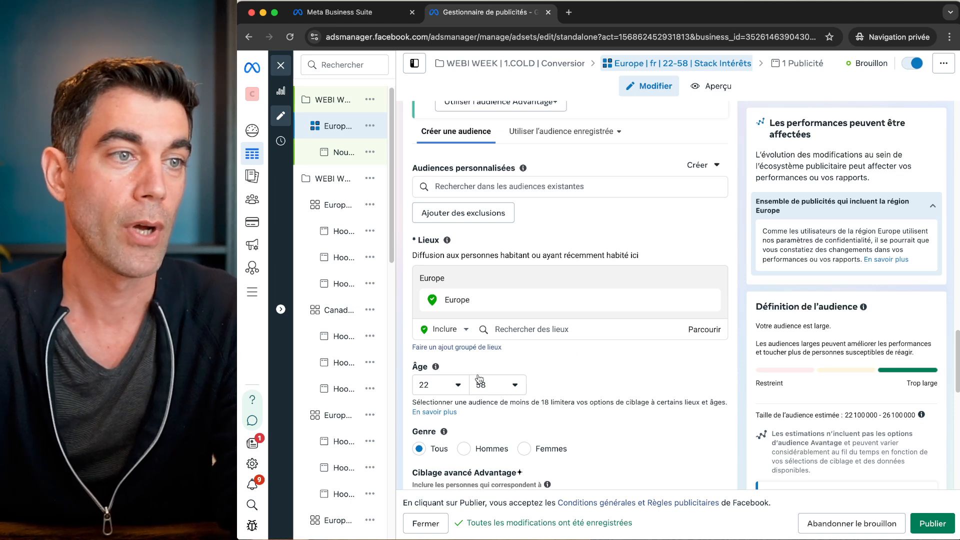
scroll(520, 422, "down", 1)
scroll(520, 419, "up", 4)
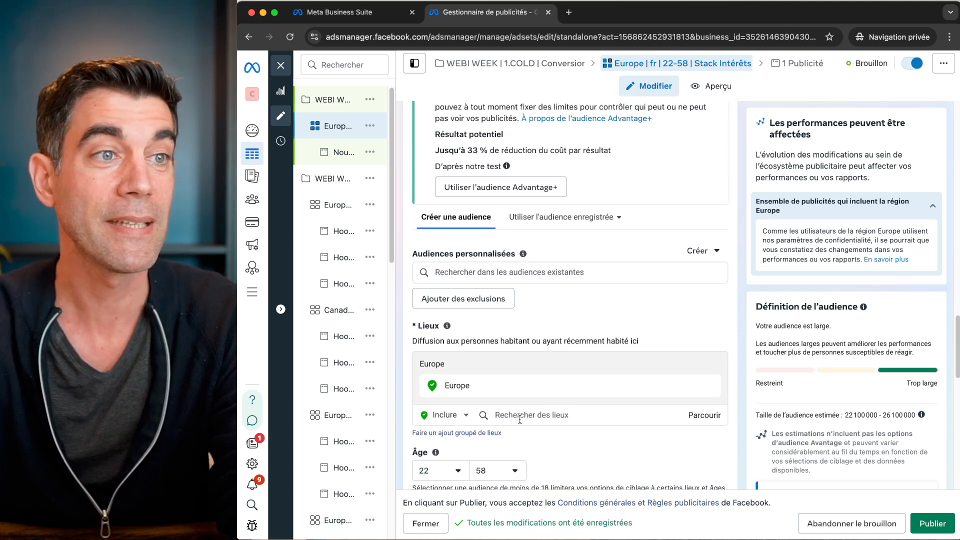
scroll(520, 419, "up", 4)
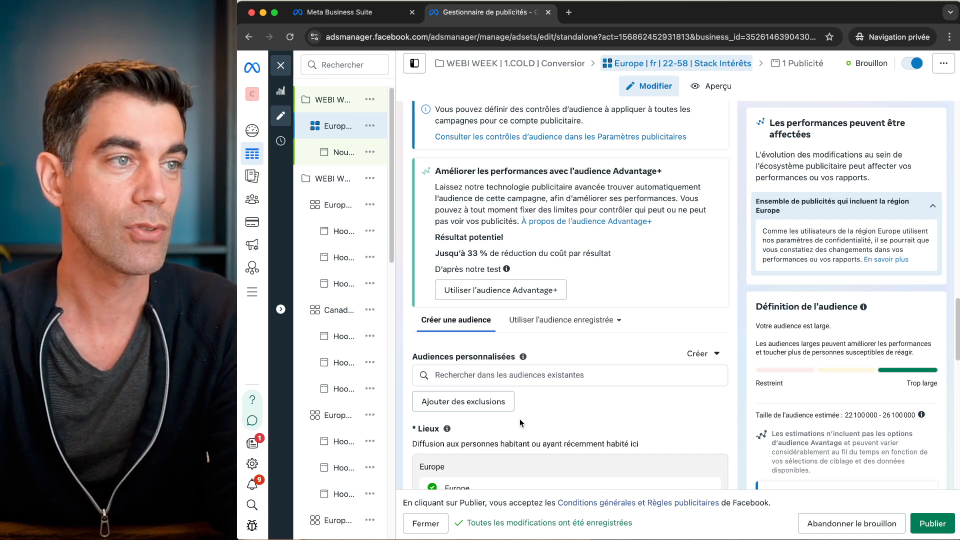
left_click(538, 373)
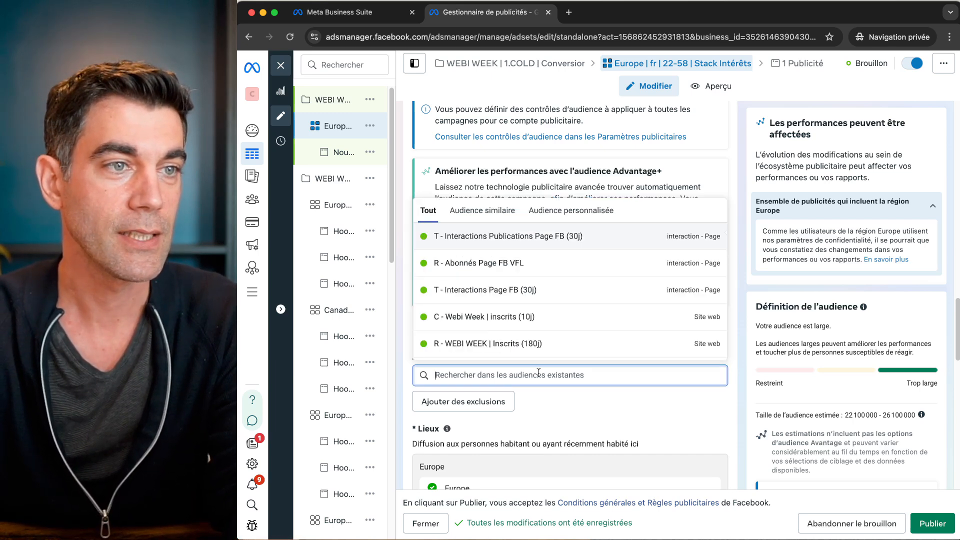
left_click(549, 403)
Step: Search the detailed targeting options for "yoga" and clear the search
scroll(550, 400, "down", 5)
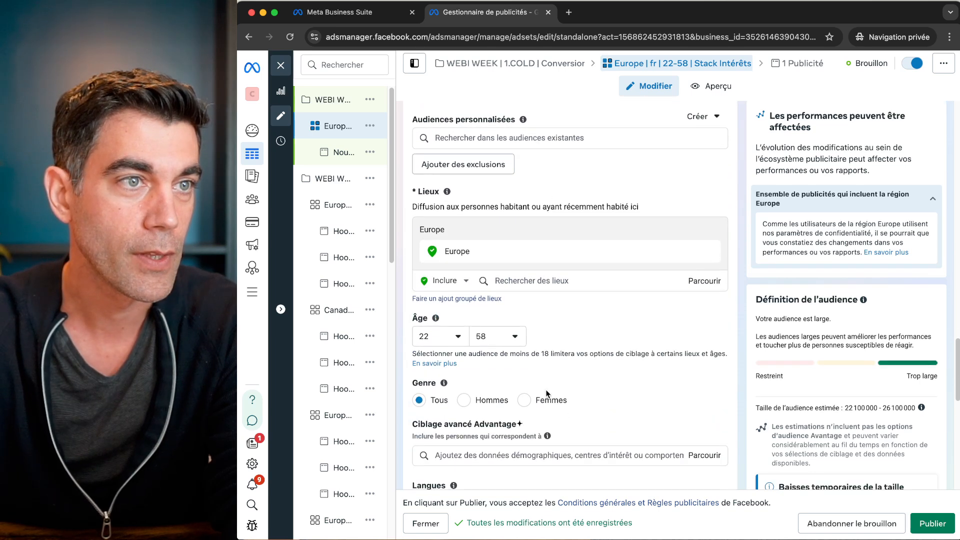
scroll(546, 393, "down", 3)
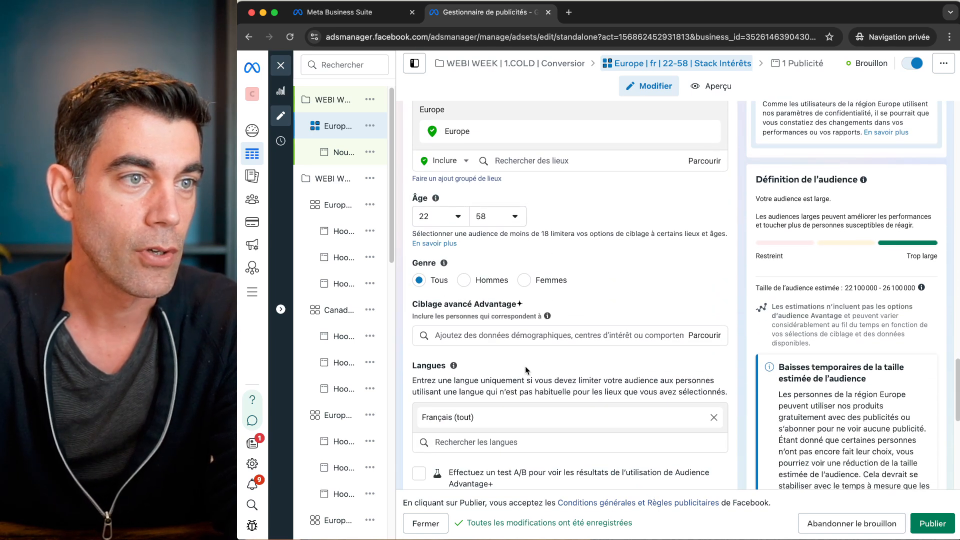
left_click(495, 335)
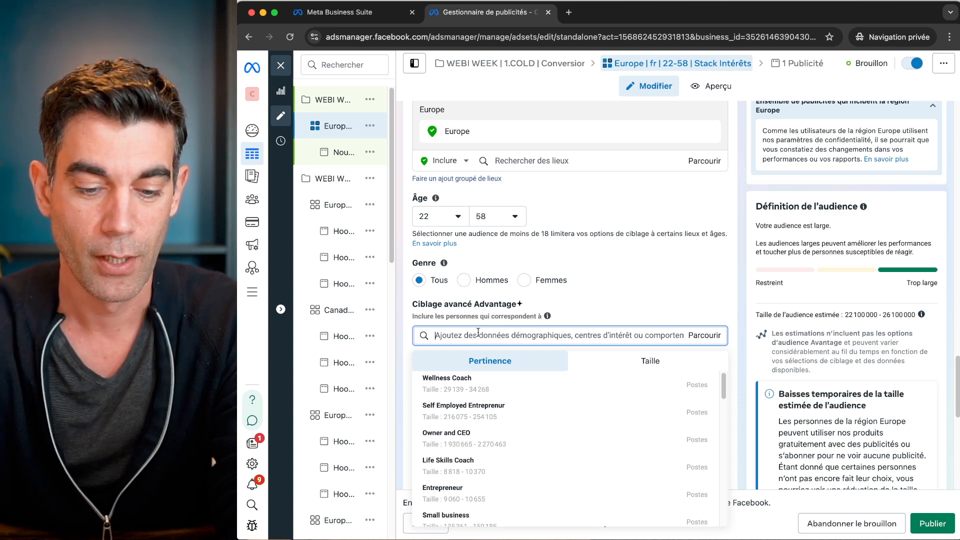
type("yo")
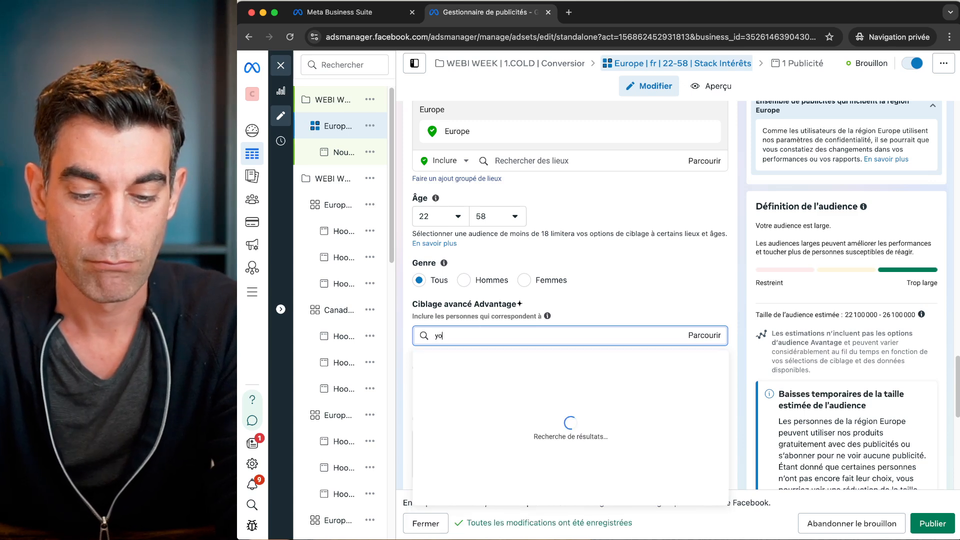
type("ga")
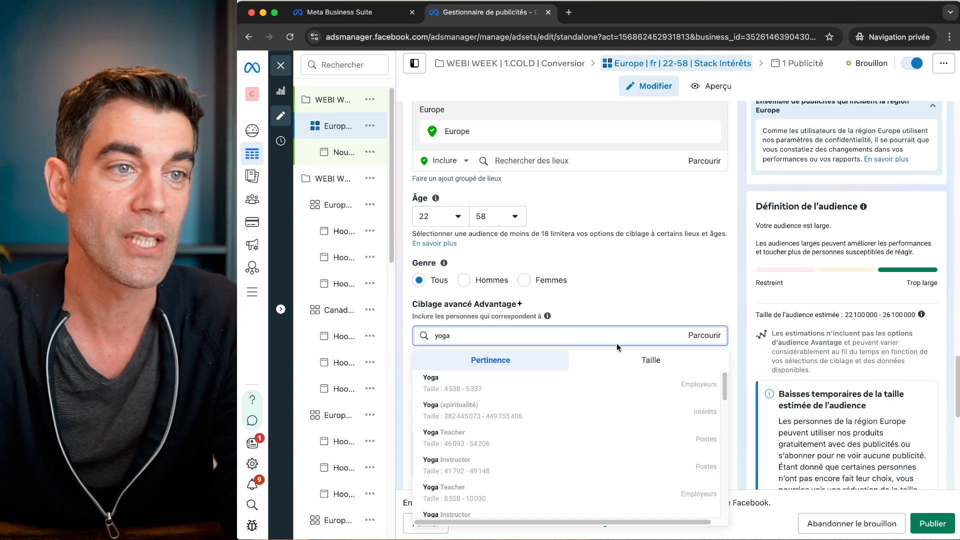
key("BackSpace")
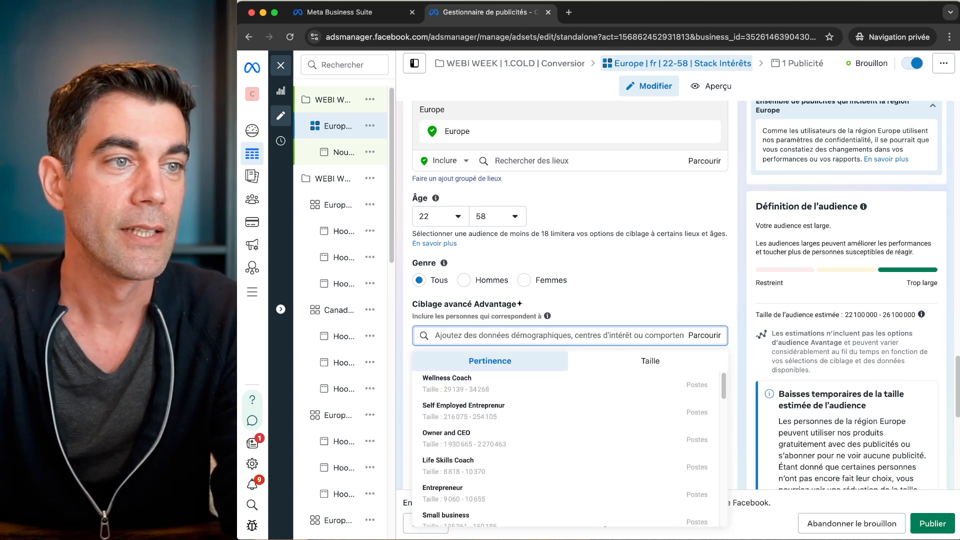
Step: Browse the detailed targeting demographics and examine the parent categories under Tous les parents
left_click(706, 339)
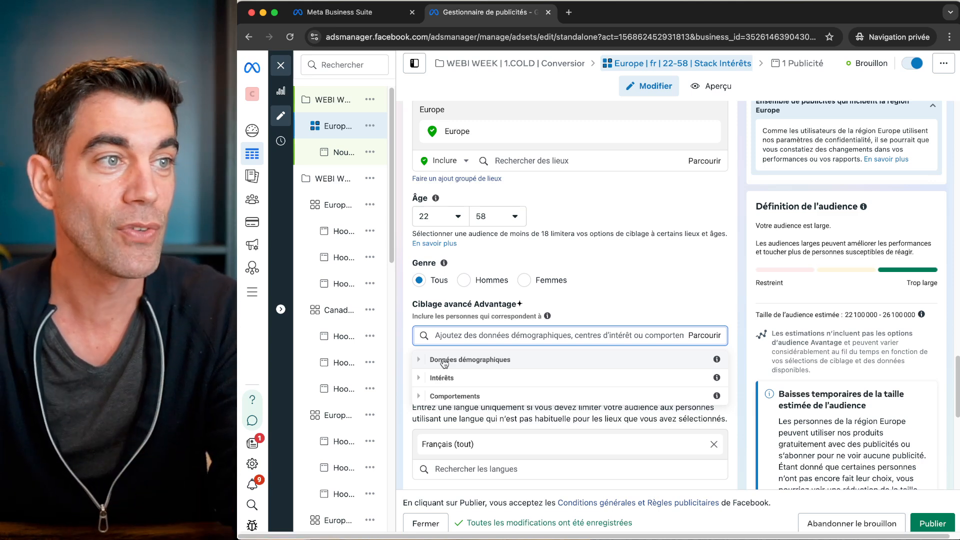
left_click(420, 360)
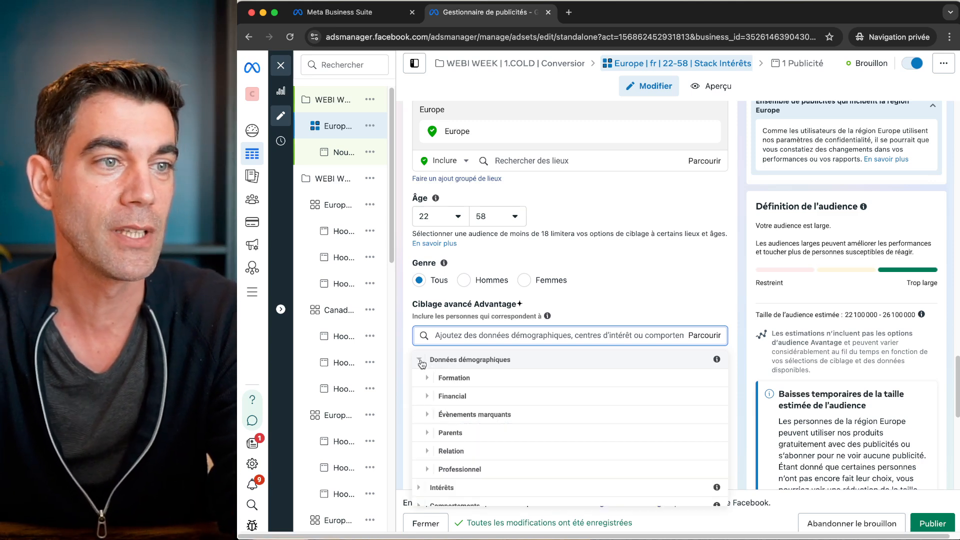
left_click(427, 433)
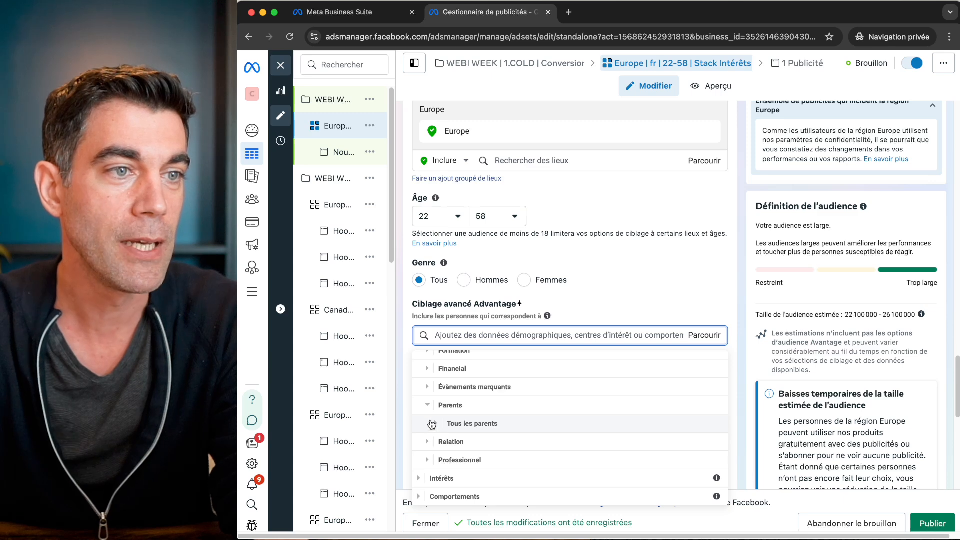
left_click(435, 424)
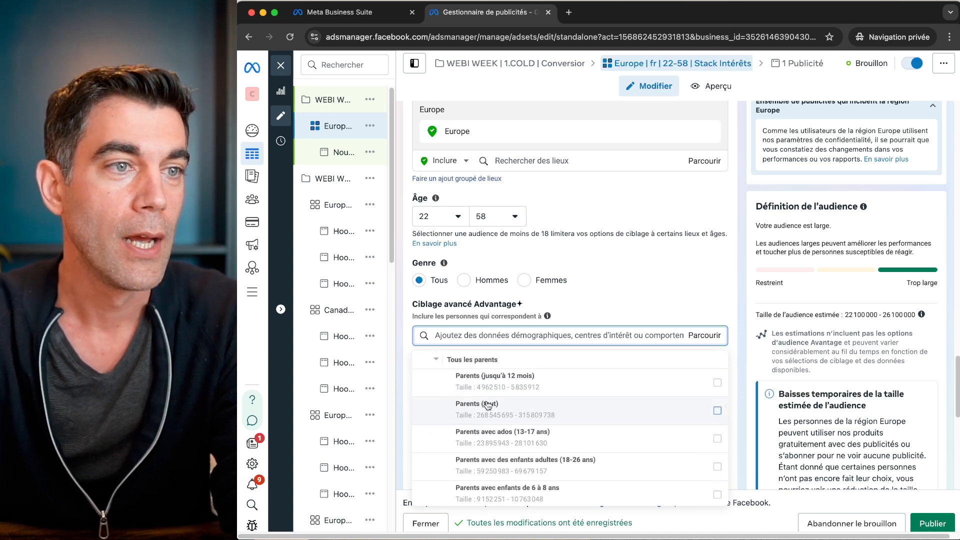
mouse_move(507, 384)
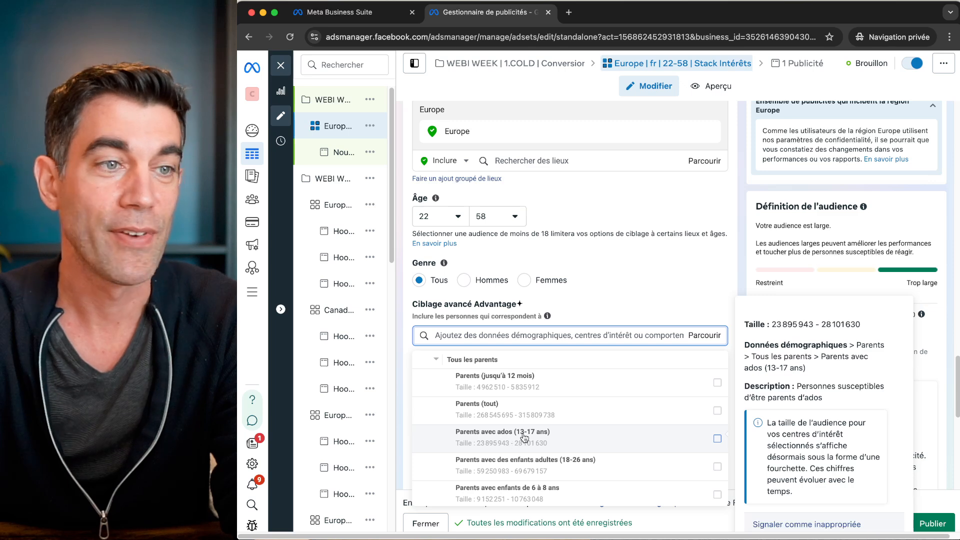
scroll(525, 470, "down", 1)
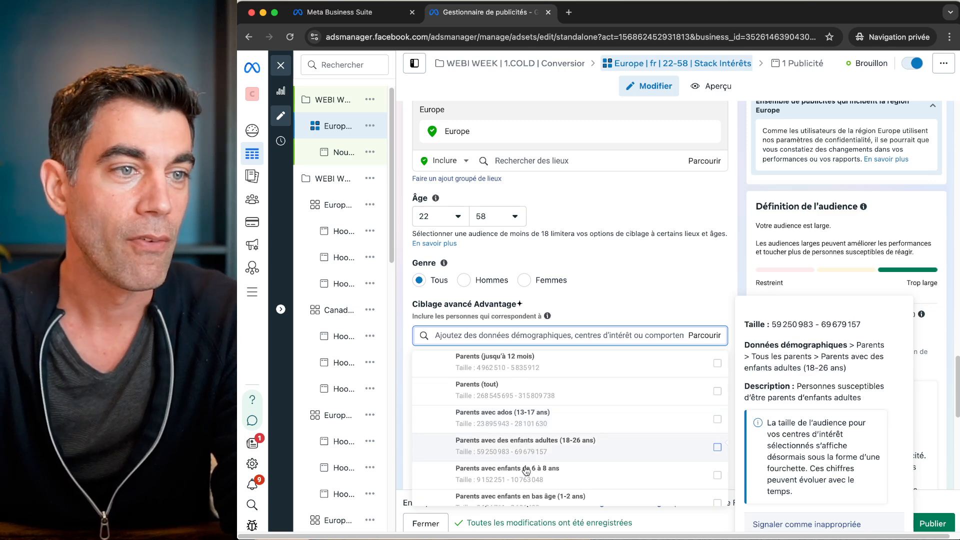
scroll(535, 452, "down", 2)
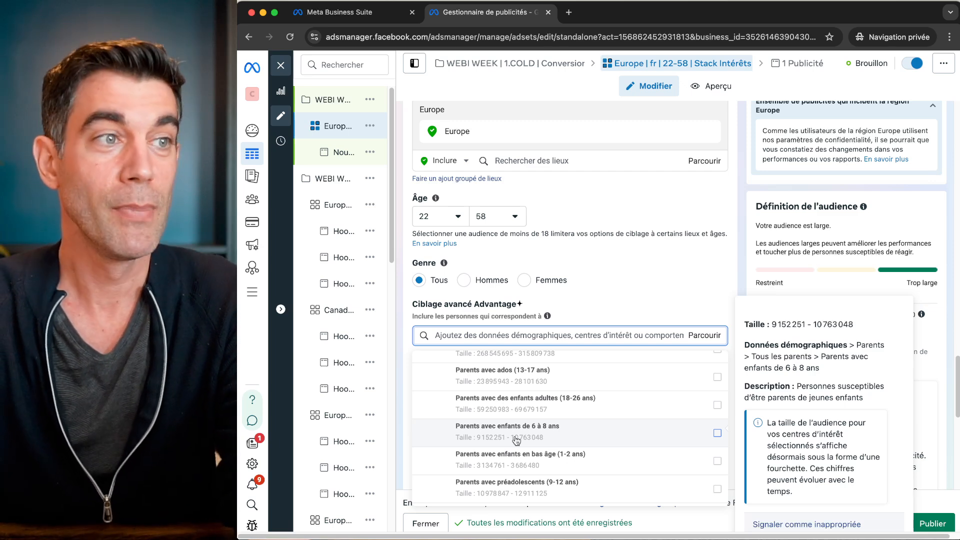
scroll(516, 440, "up", 5)
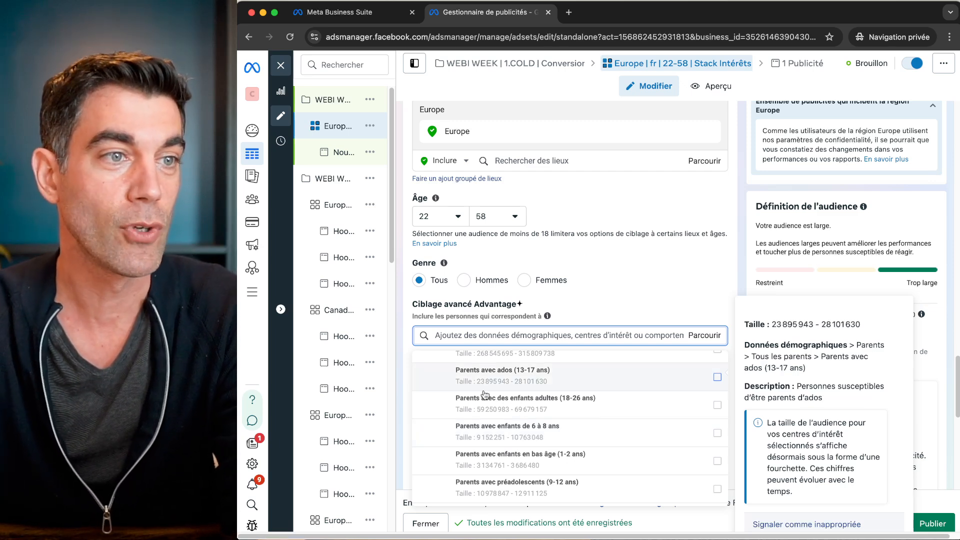
Step: Examine the Situation amoureuse options under Relation and the main Intérêts categories in detailed targeting
left_click(432, 429)
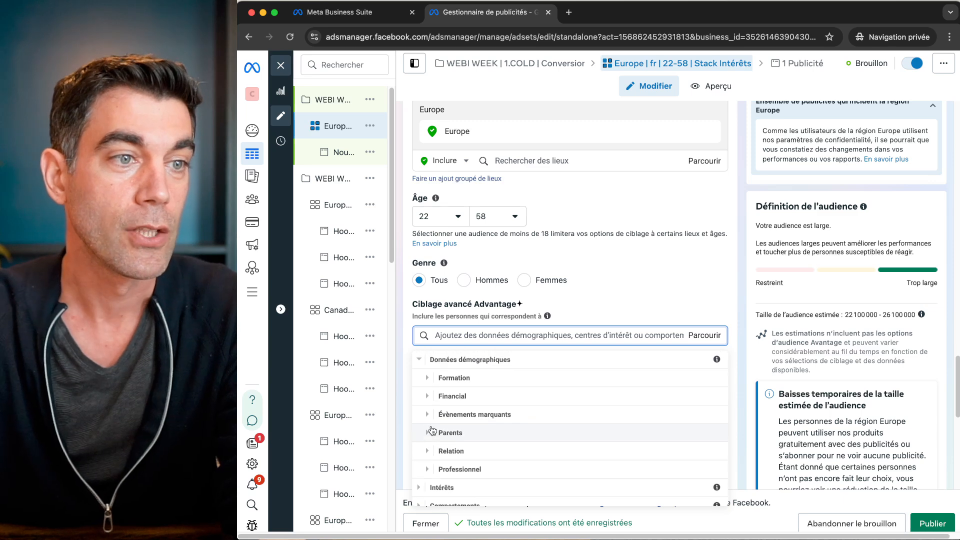
left_click(431, 446)
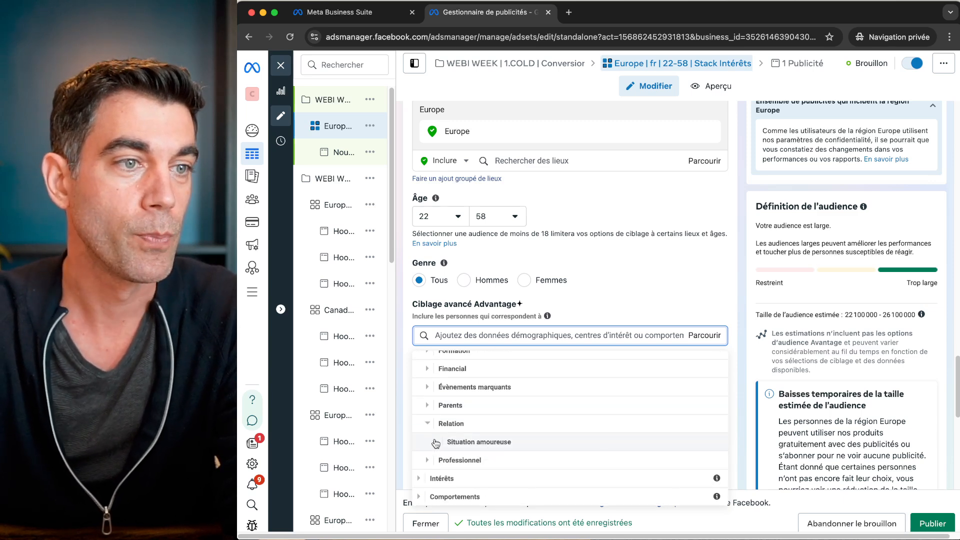
left_click(435, 443)
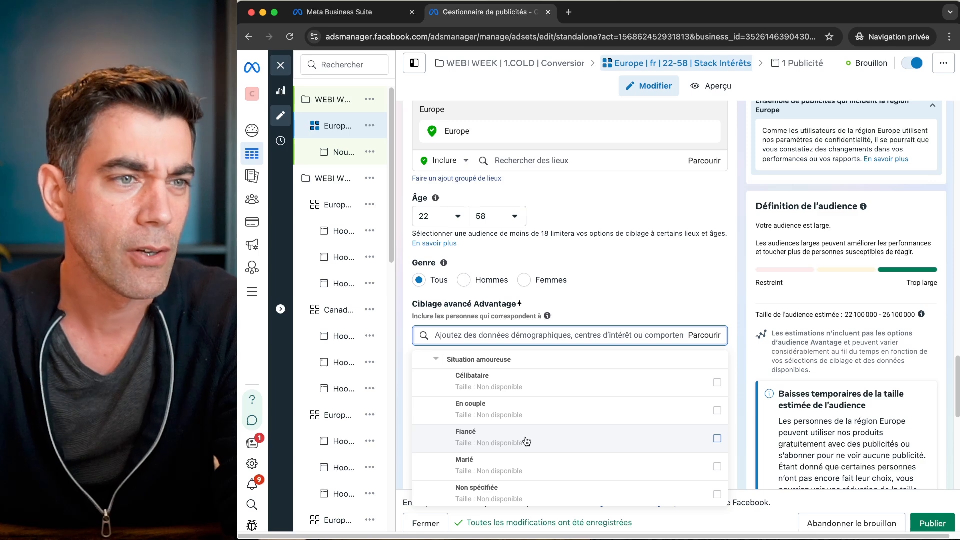
scroll(525, 441, "down", 1)
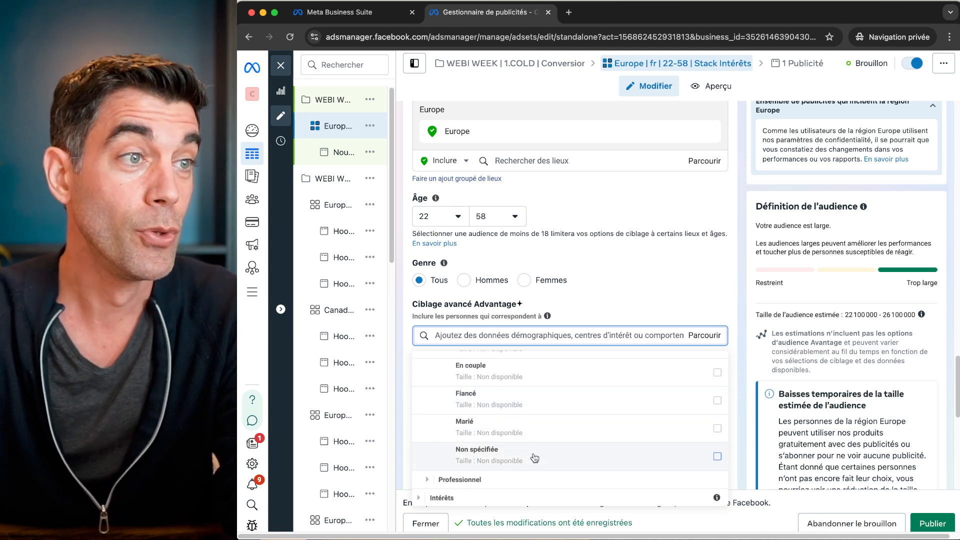
scroll(534, 457, "down", 1)
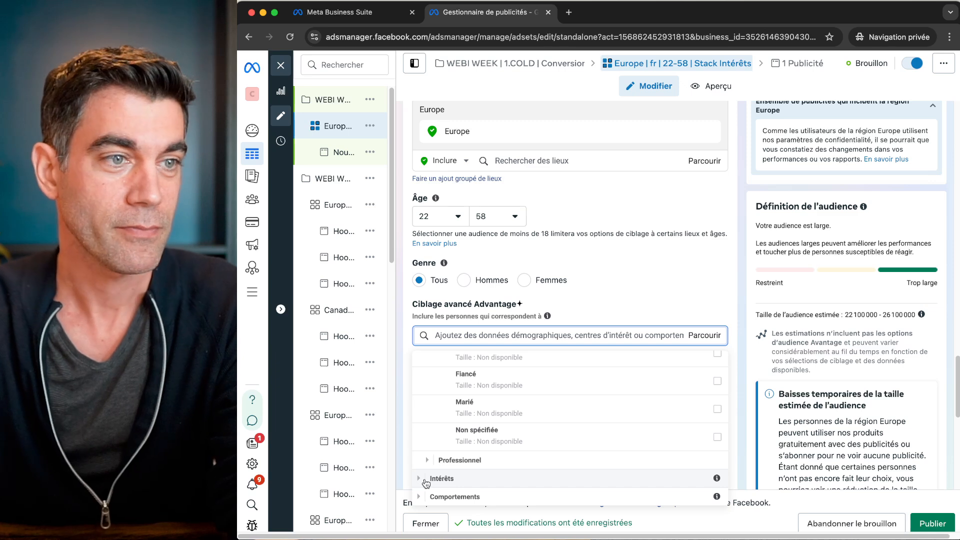
left_click(425, 479)
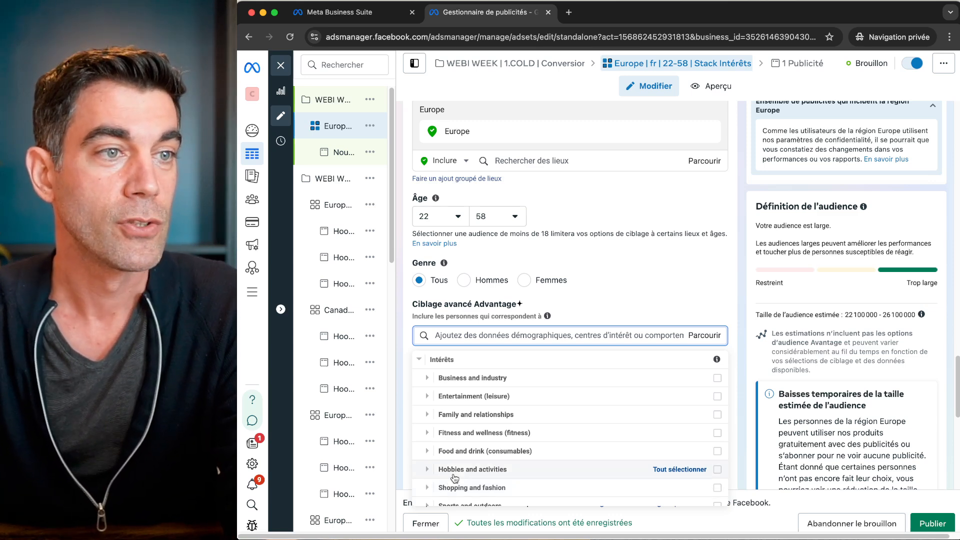
Step: Search the detailed targeting for "coaching" and add Coaching from the Domaines d'étude category
left_click(469, 336)
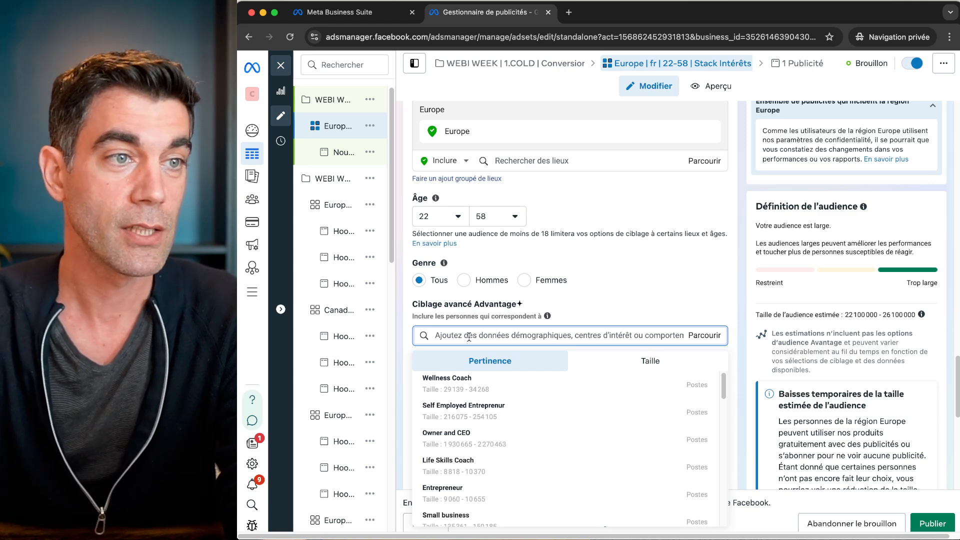
type("co")
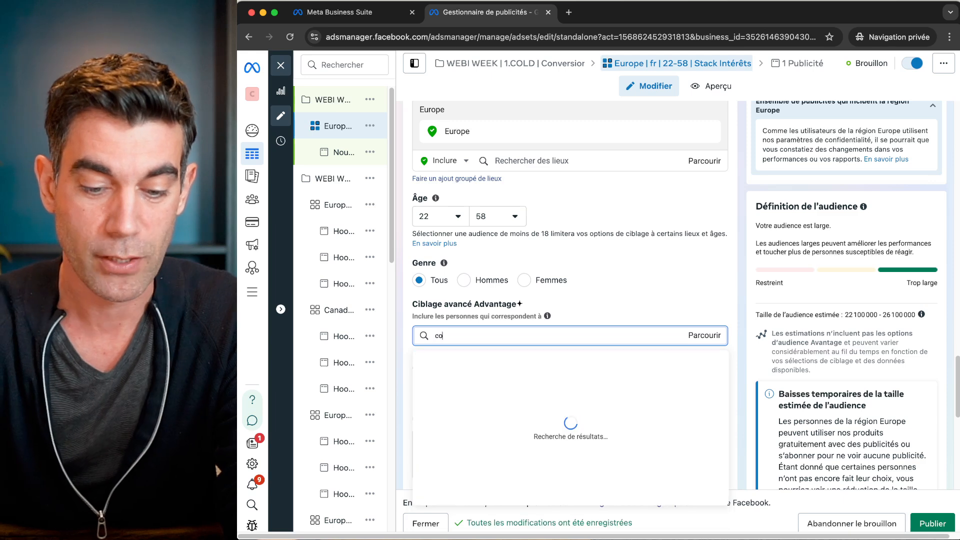
type("achi")
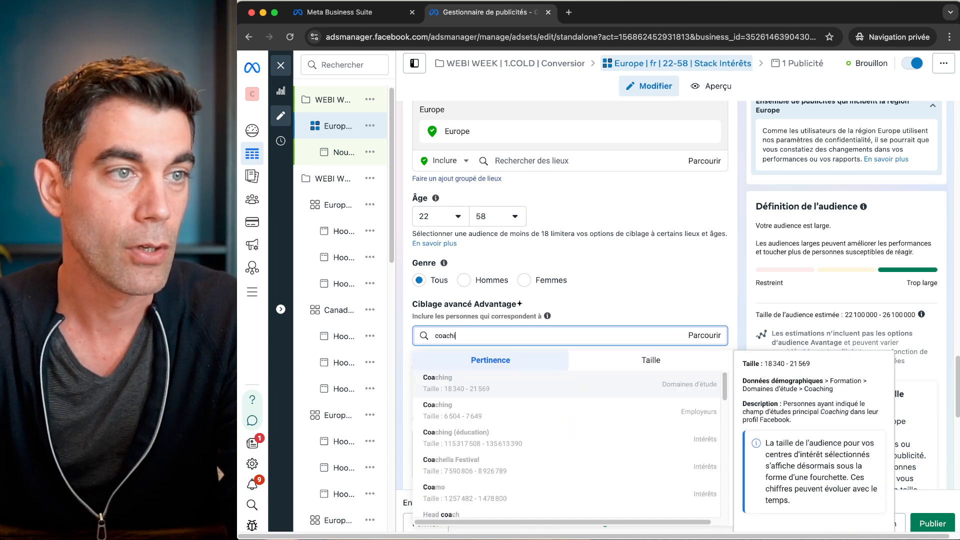
type("ng")
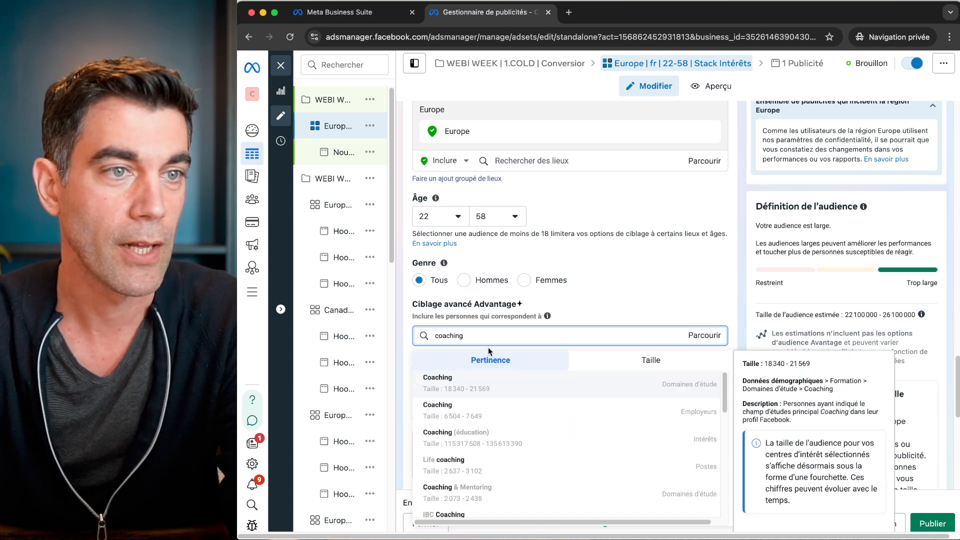
left_click(499, 390)
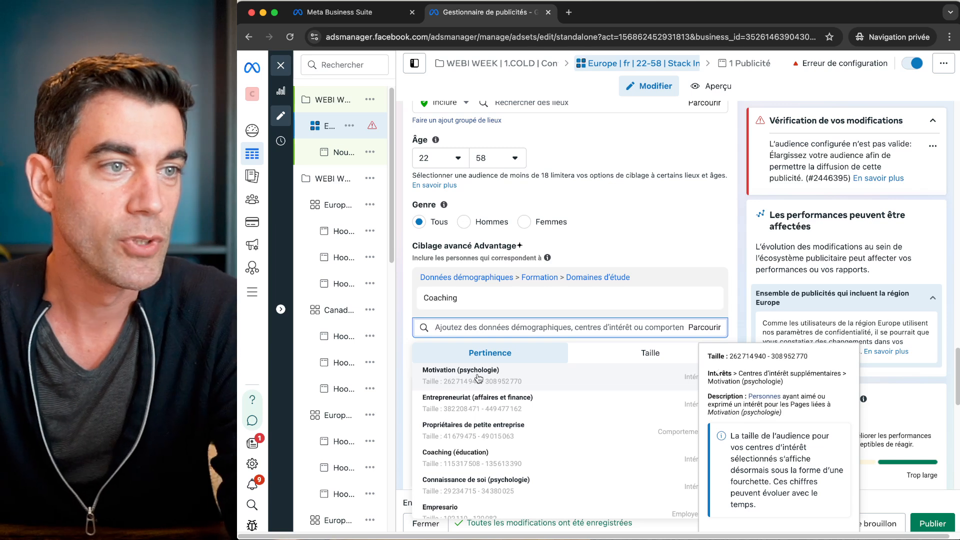
Step: Add Entrepreneuriat (affaires et finance) and Propriétaires de petite entreprise to the detailed targeting, and check the estimated audience size
left_click(495, 402)
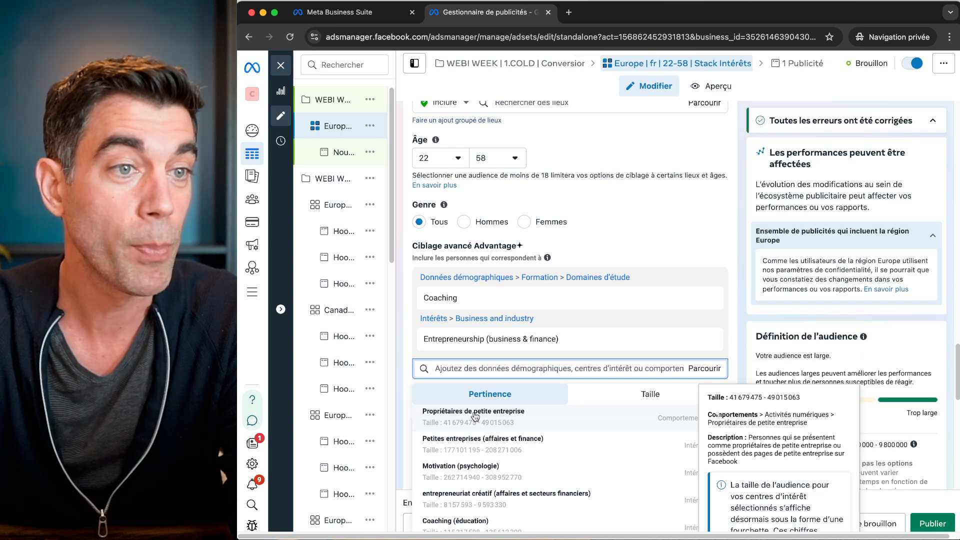
left_click(475, 416)
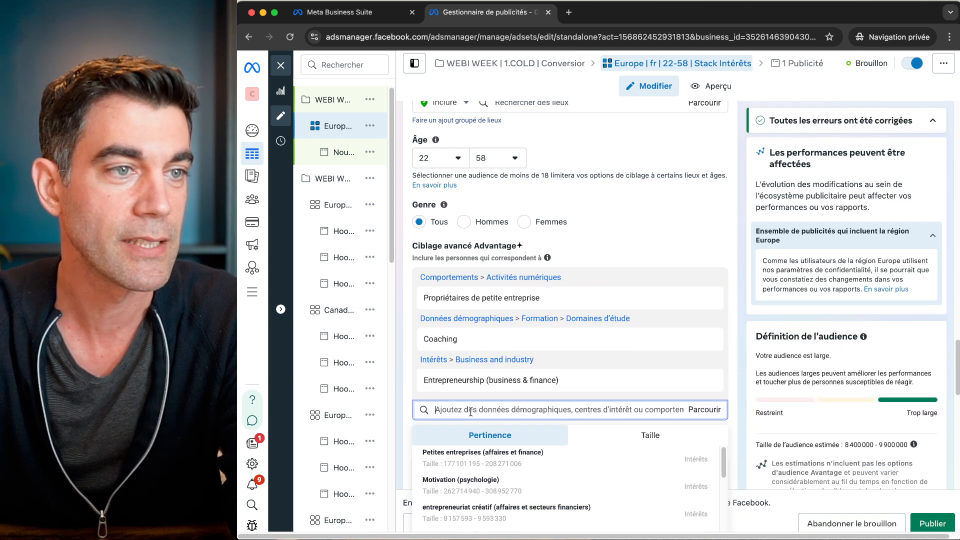
scroll(475, 464, "down", 1)
scroll(475, 463, "up", 1)
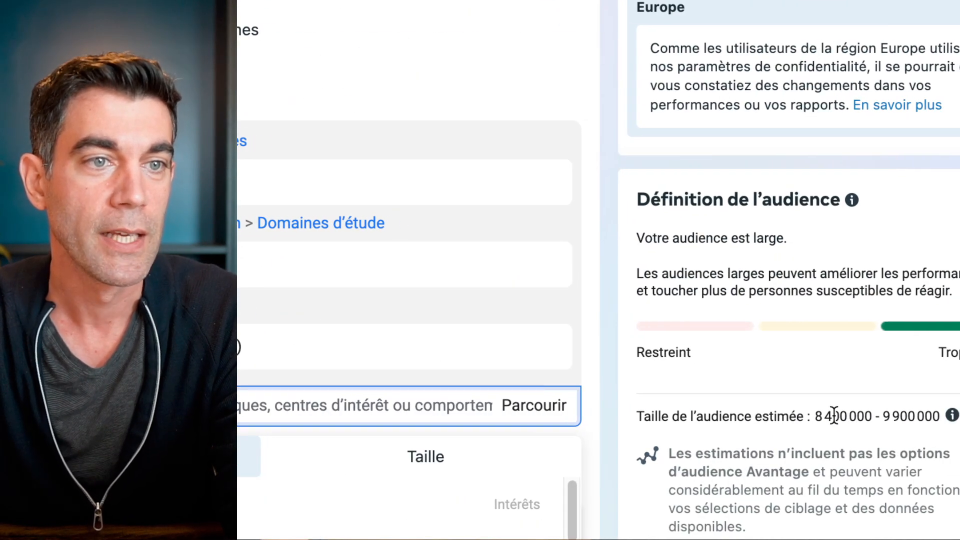
left_click_drag(815, 416, 857, 416)
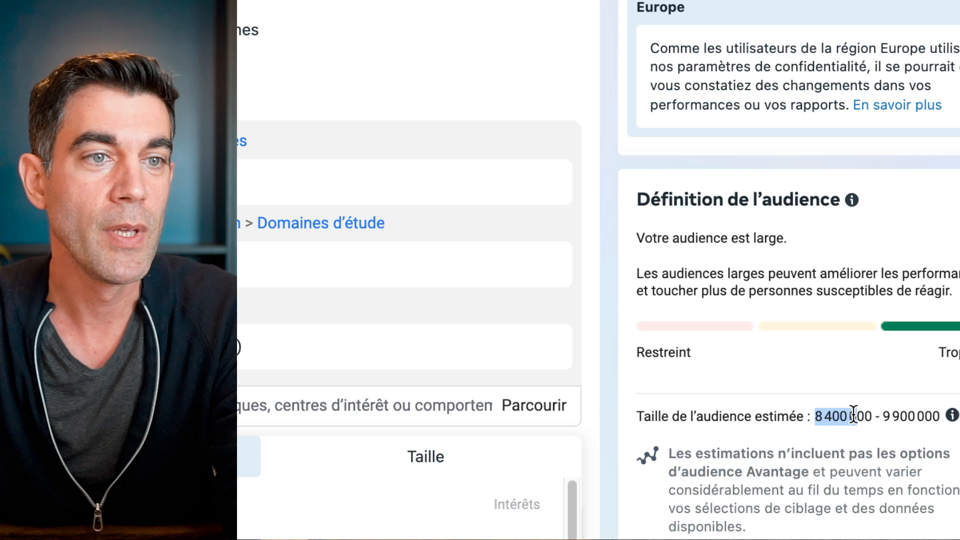
left_click(887, 413)
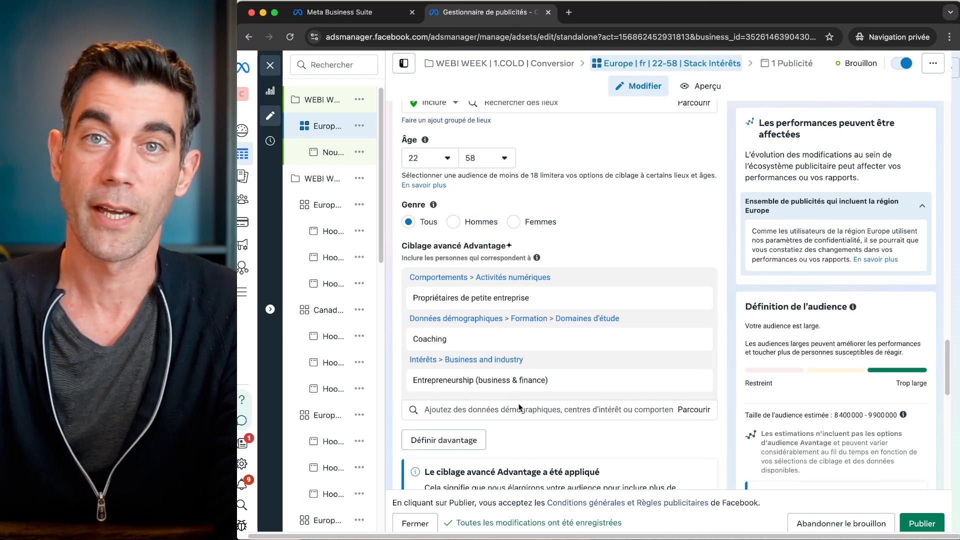
Step: Review the ad set's language, beneficiary and placement settings below the detailed targeting
scroll(582, 422, "down", 7)
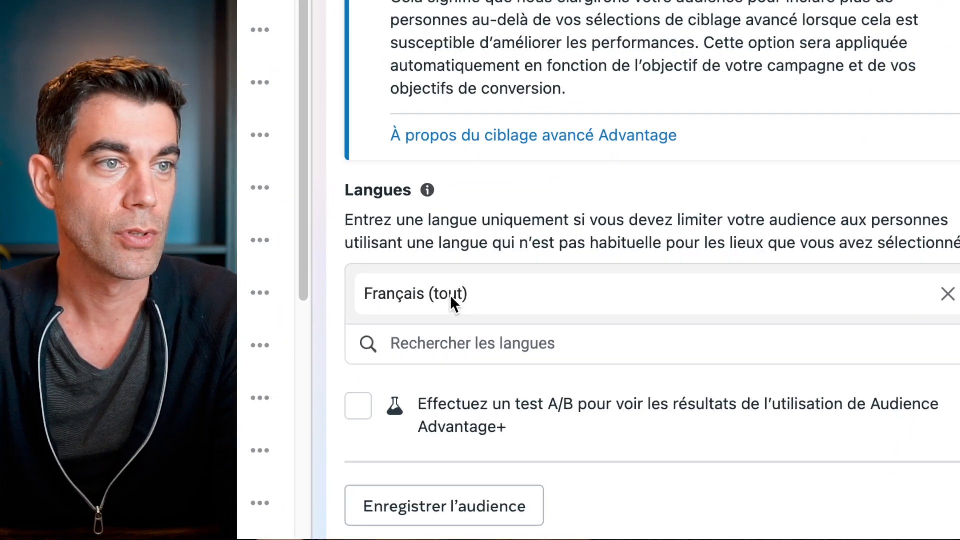
scroll(450, 299, "down", 5)
scroll(450, 303, "down", 3)
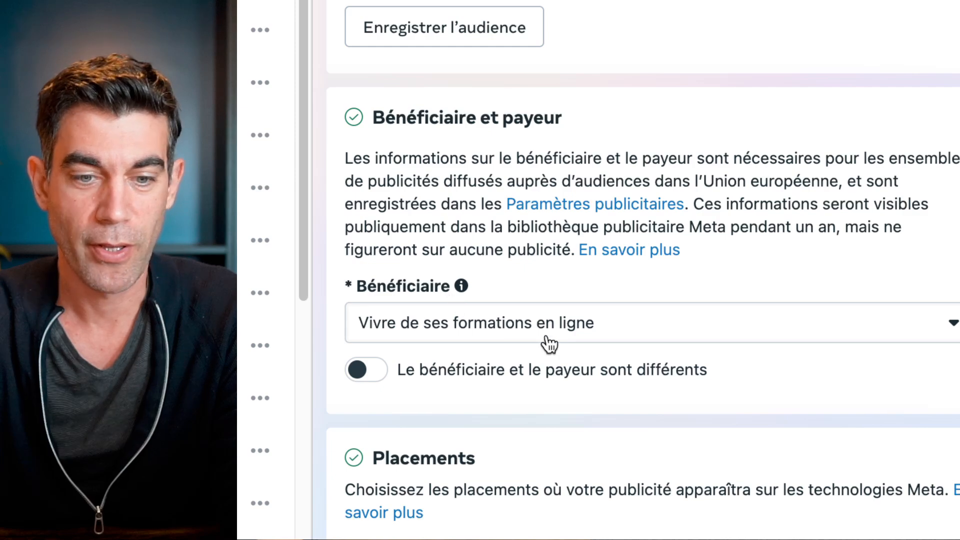
scroll(564, 358, "down", 1)
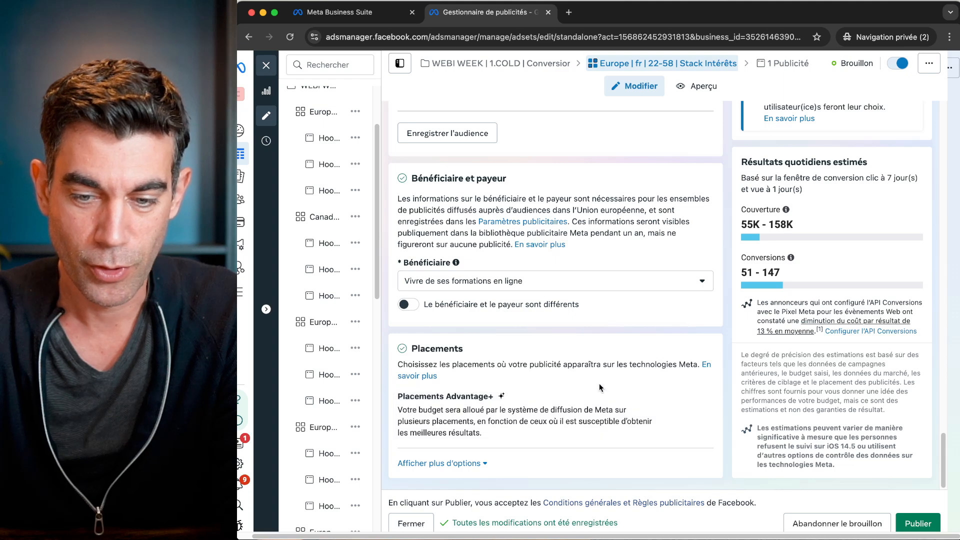
scroll(605, 370, "up", 5)
scroll(612, 357, "up", 6)
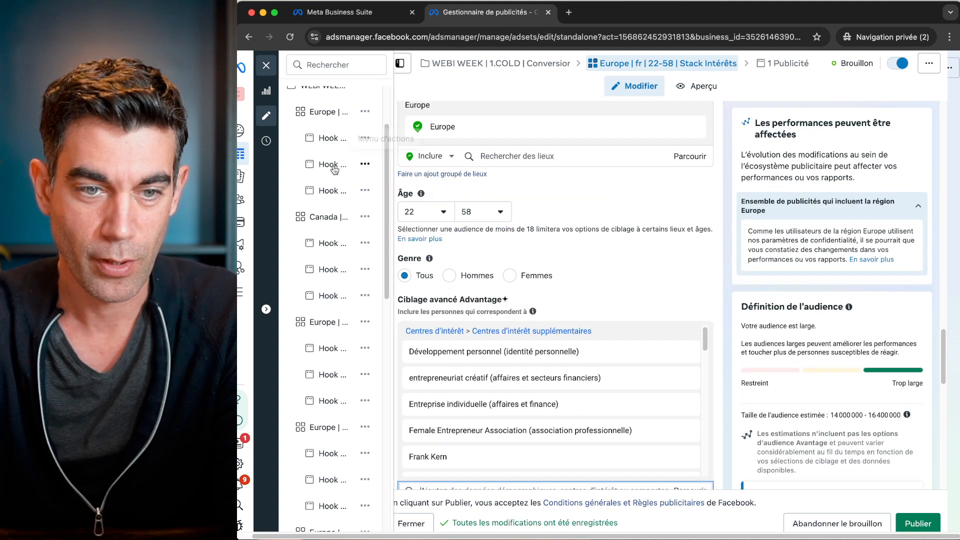
Step: Open the new ad under the Europe ad set and set its Instagram account to Utiliser la Page Facebook
scroll(334, 169, "up", 3)
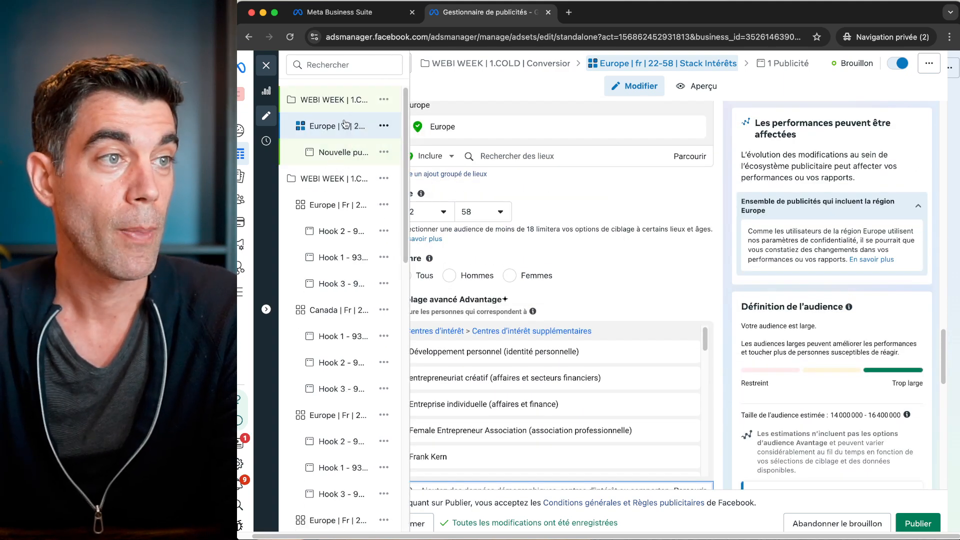
left_click(337, 152)
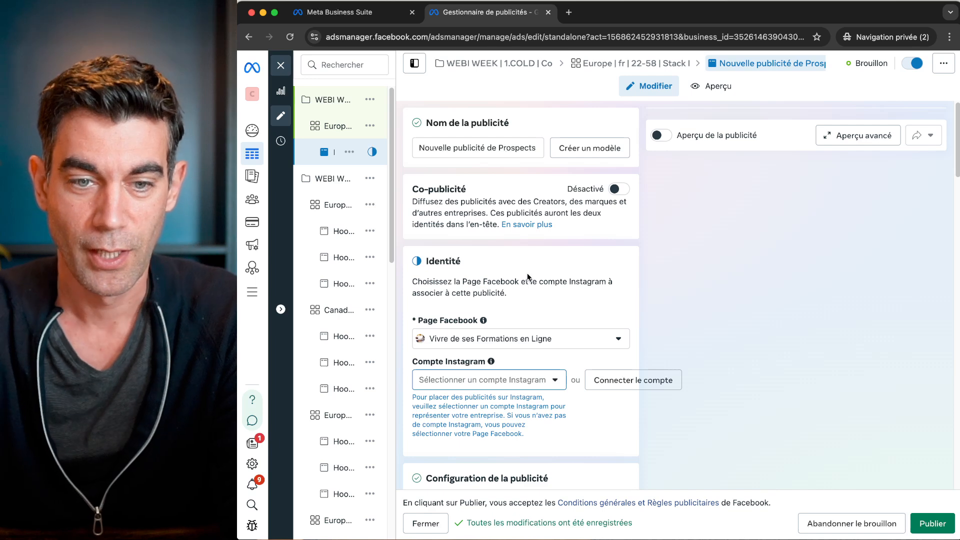
scroll(526, 275, "down", 2)
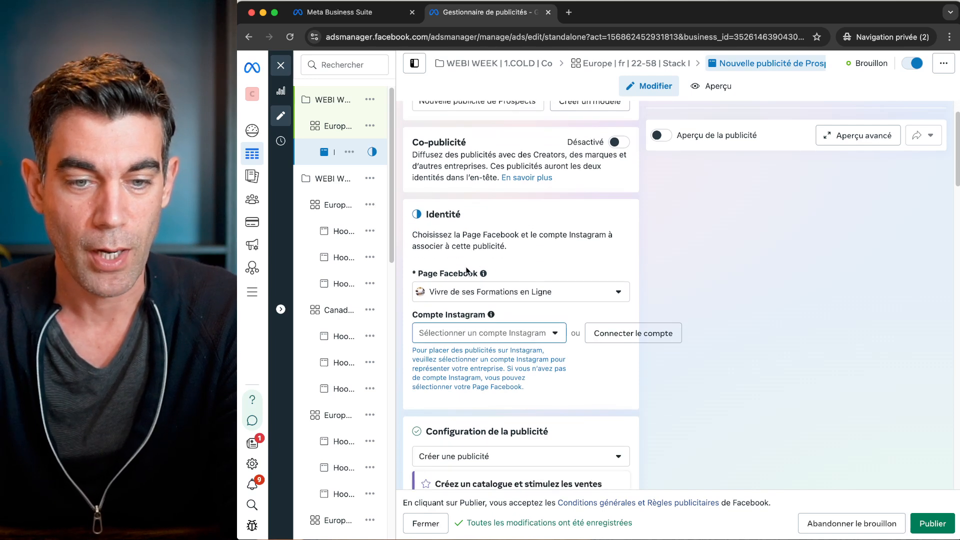
left_click(546, 335)
left_click(520, 389)
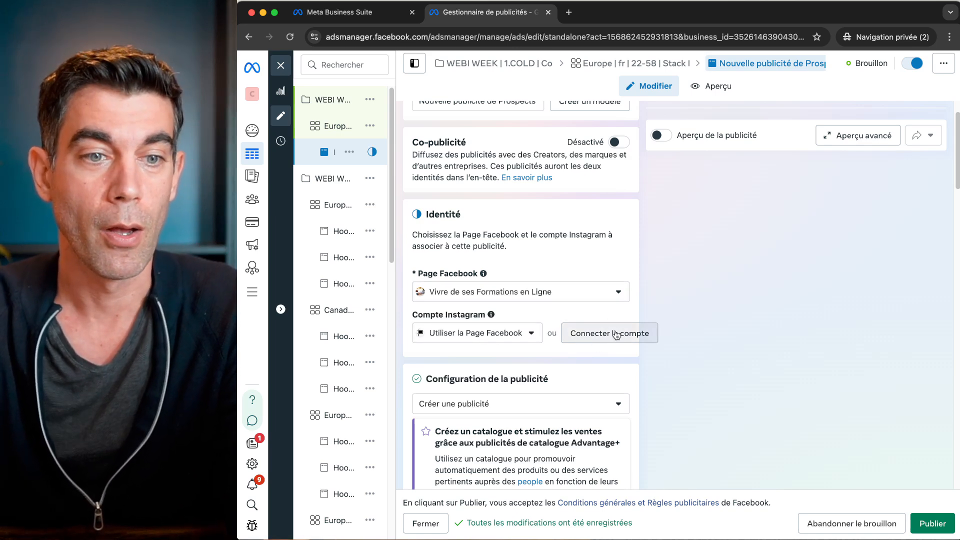
Step: Review the ad's content source and format, and disable Publicités multi-annonceurs
scroll(608, 320, "down", 5)
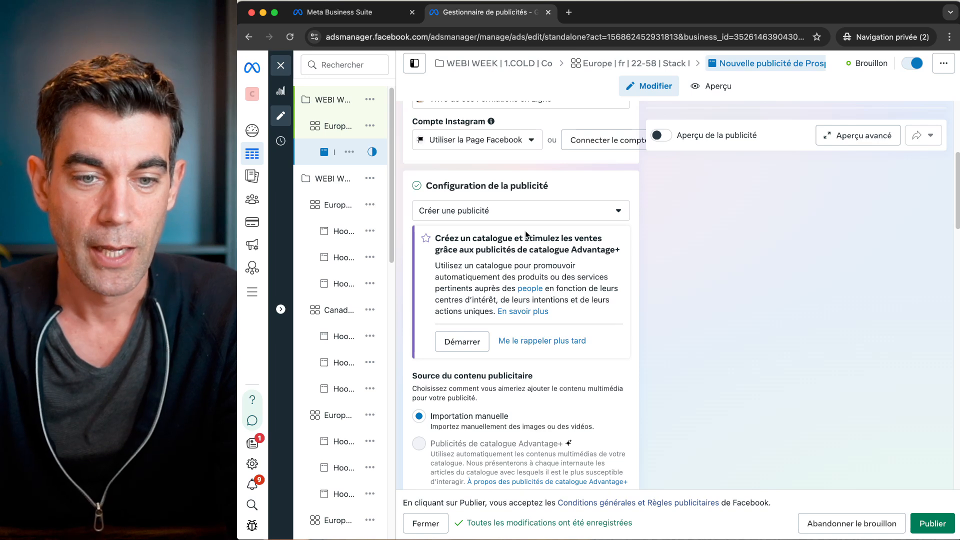
scroll(463, 320, "down", 2)
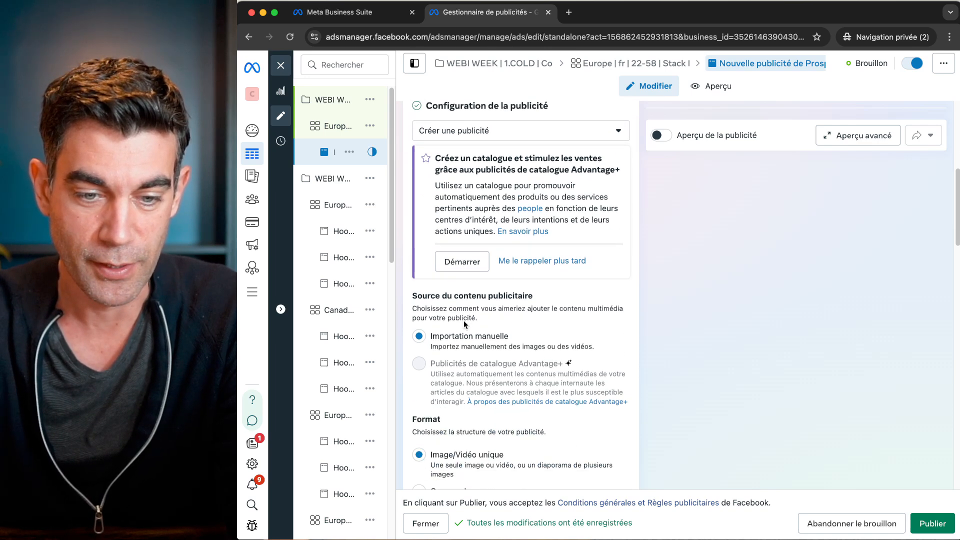
scroll(463, 324, "down", 3)
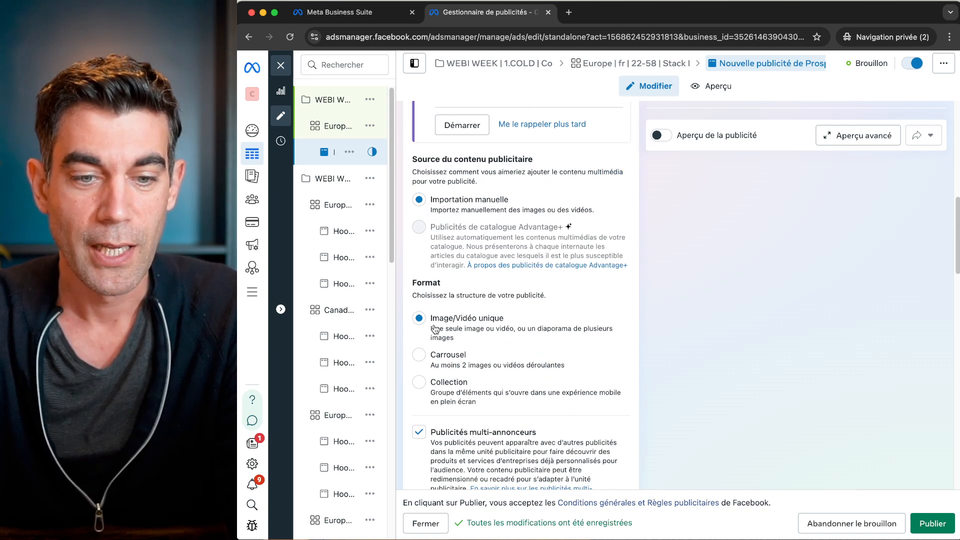
scroll(435, 329, "down", 1)
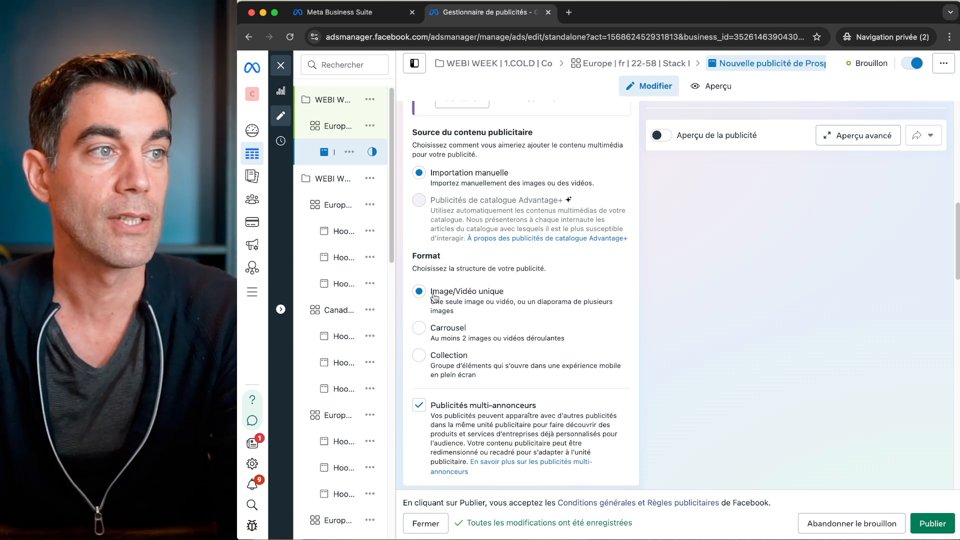
scroll(472, 310, "down", 3)
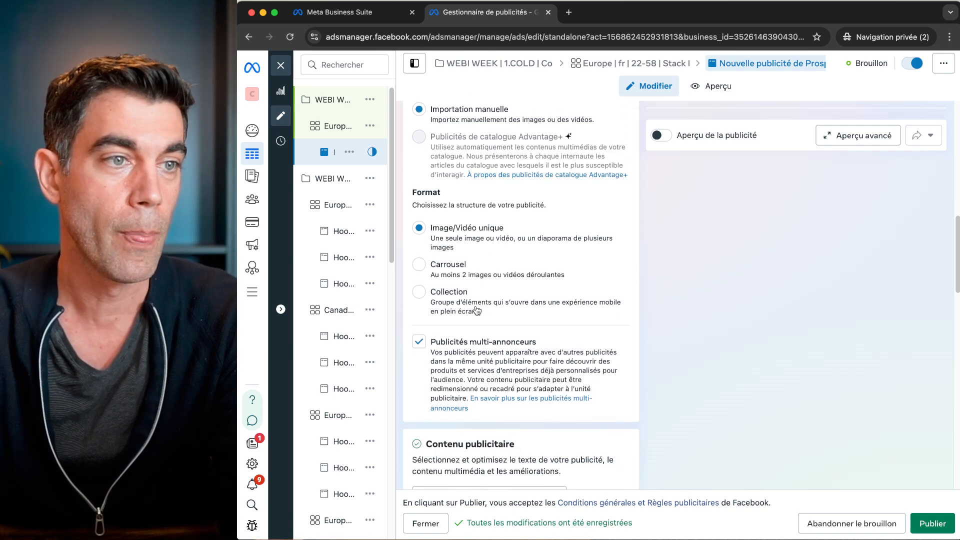
left_click(424, 338)
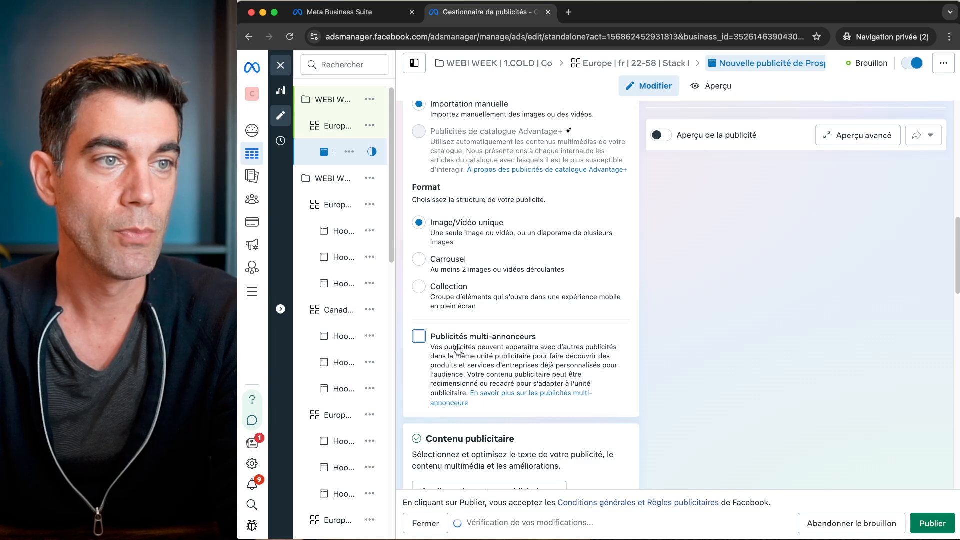
Step: Start configuring the ad content as a Publicité vidéo and continue to the Texte stage without adding a source URL or site links
scroll(470, 354, "down", 4)
scroll(470, 354, "down", 8)
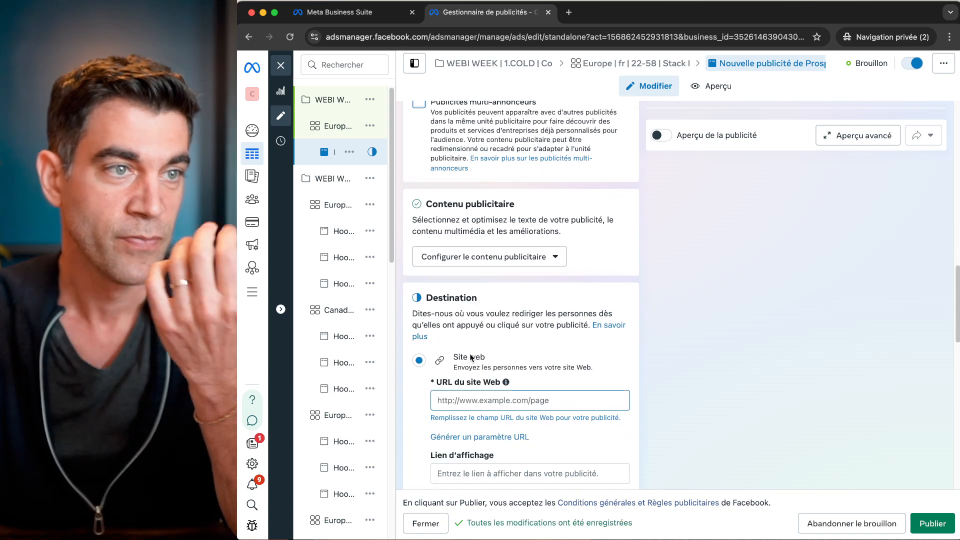
scroll(485, 285, "up", 4)
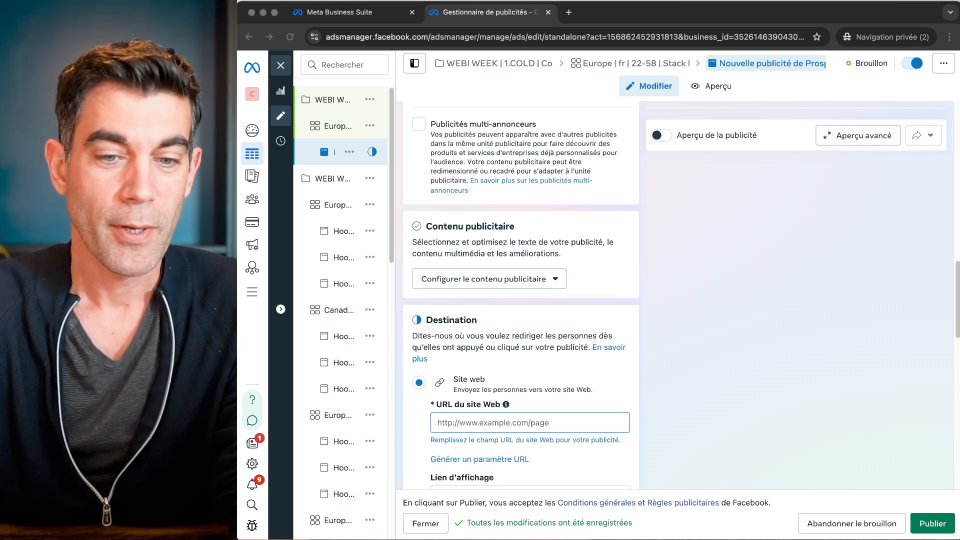
left_click(558, 280)
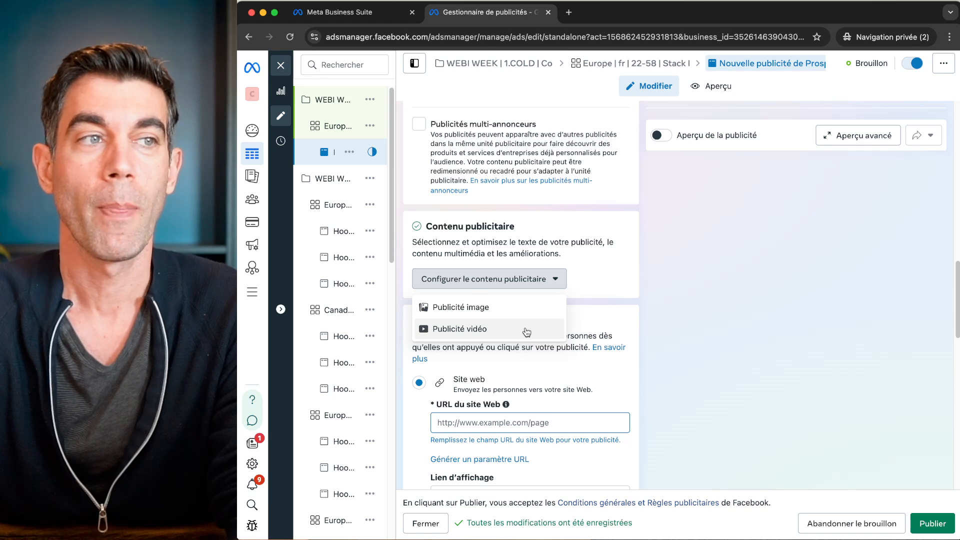
left_click(527, 331)
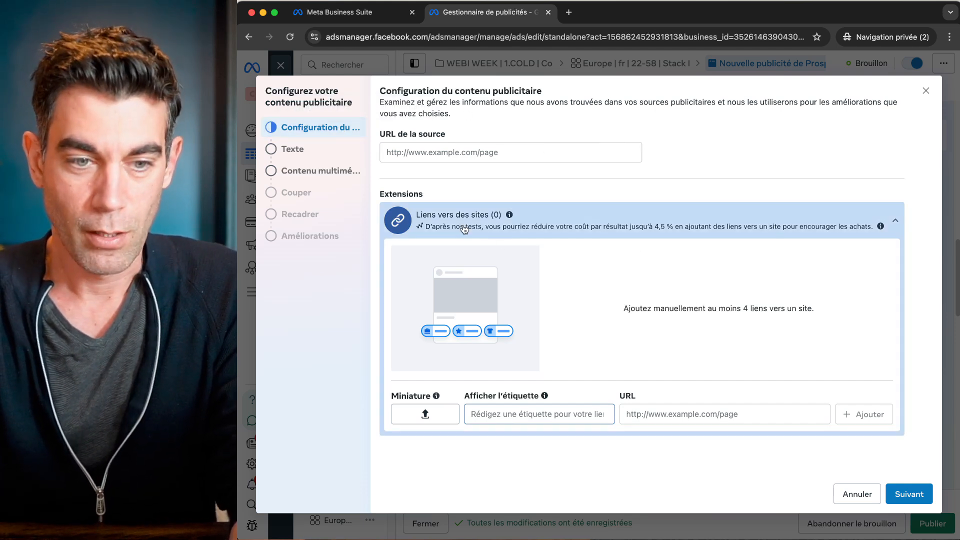
left_click(929, 496)
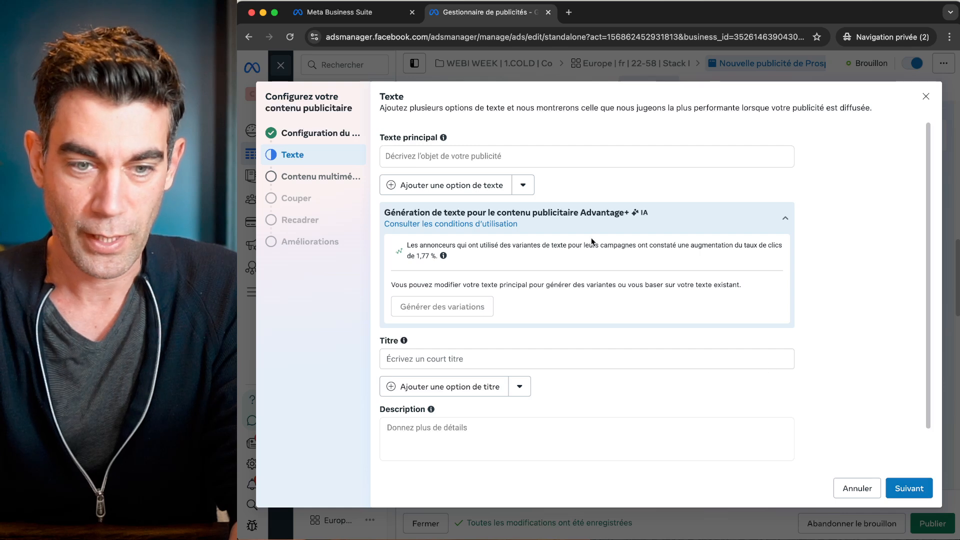
Step: Fill the Texte principal with the LA WEBI WEEK invitation beginning "🔥 Si tu es un créateur de programme d'accompagnement en ligne…" and check it
left_click(418, 154)
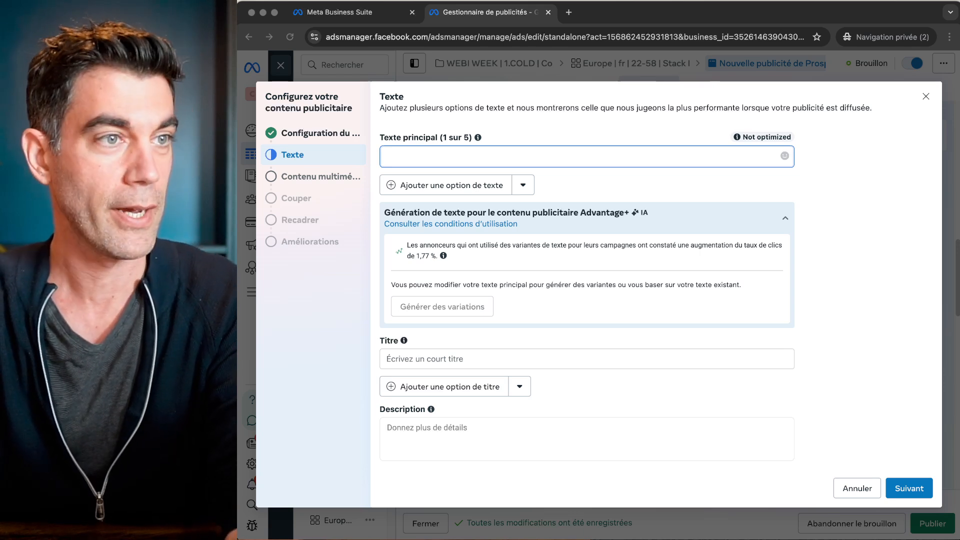
left_click(607, 150)
type("🔥 Si tu es un créateur de programme d’accompagnement en ligne… Attention ! Ne manque pas la nouvelle édition de LA WEBI WEEK !  \"4 jours pour exploser vos ventes en webinaire dire STOP au chiffre d'affaires en dents de scies et générer 20K€ à 50K€/mois de façon fiable\"   ❤️ Durant ces 4 jours de formation en direct, David va révéler comment il est possible de générer 5 à 6 chiffres de profit par mois et impacter des milliers de vie en étant libre de profiter de la vie comme on l'entend.  📅 L'événement a lieu EN DIRECT et l'inscription est 100% gratuite.  Clique sur le bouton \"s'inscrire\" pour prendre part à cet événement exceptionnel !")
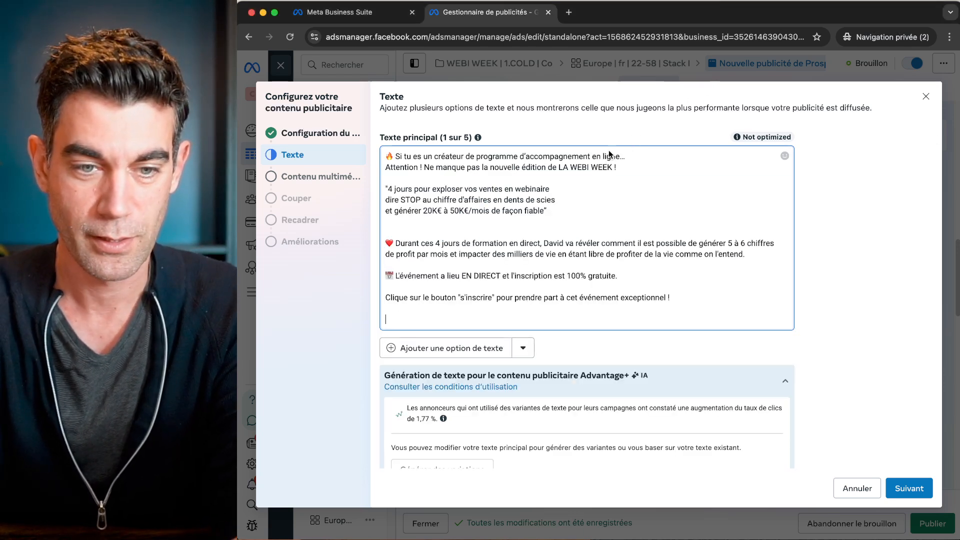
scroll(510, 230, "down", 5)
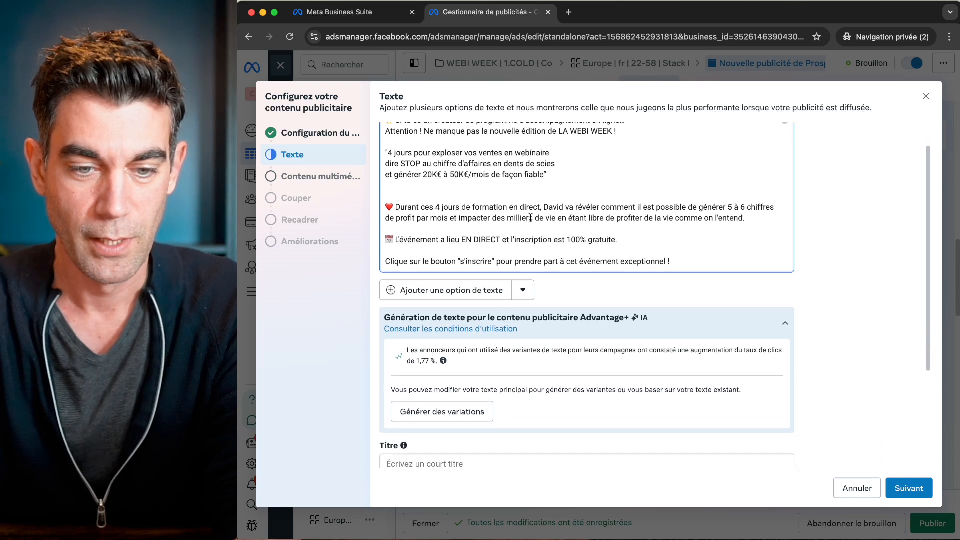
scroll(517, 196, "up", 4)
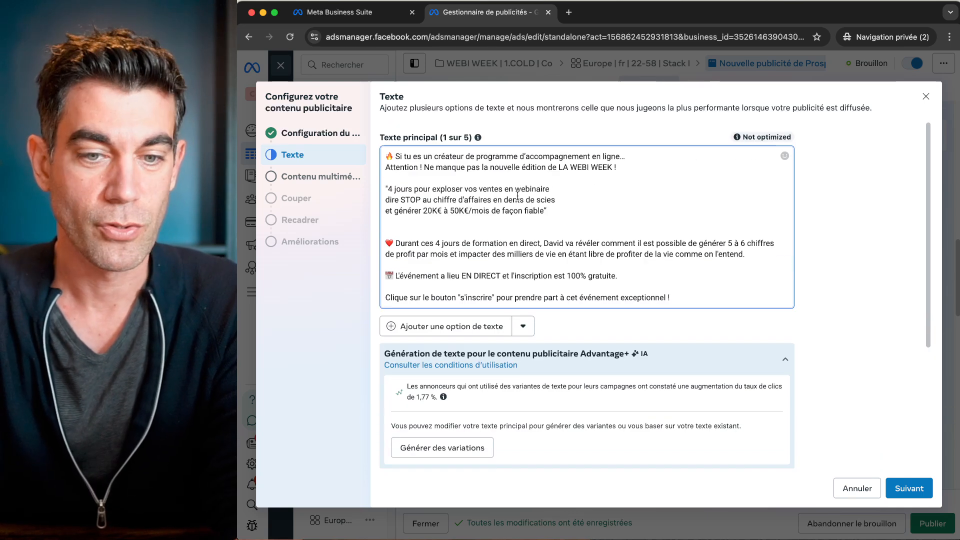
Step: Set the ad's title to "🚨 4 jours de formation gratuite !" and add a second title option
scroll(516, 203, "down", 5)
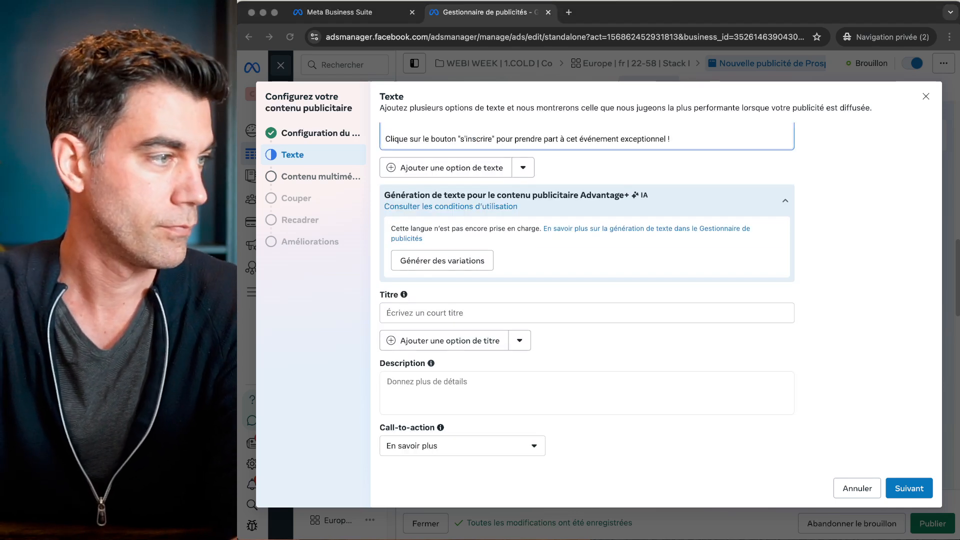
left_click(484, 314)
type("🚨 4 jours de formation gratuite !")
left_click(440, 341)
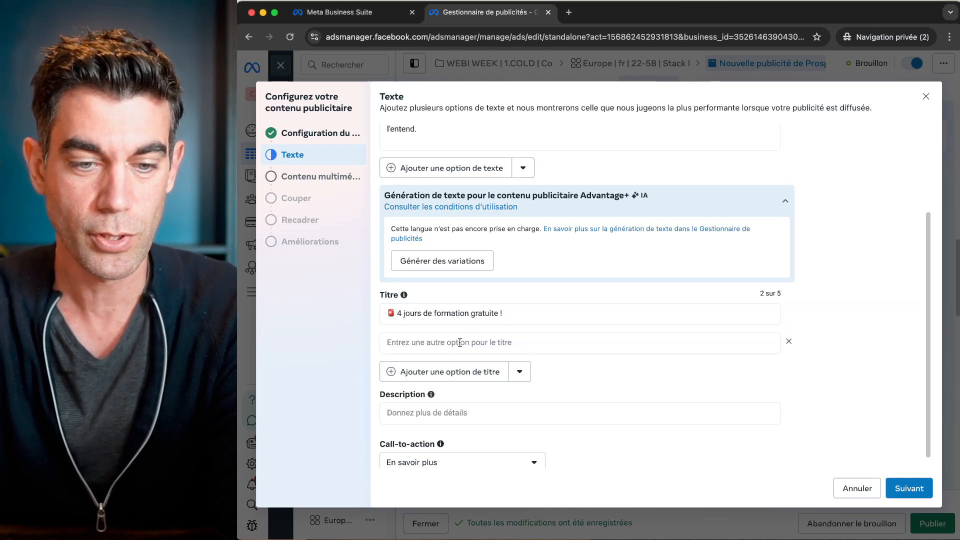
Step: Fill the second title option with "(Gratuit) 4 jours de formation pour les coachs !"
key("super+Tab")
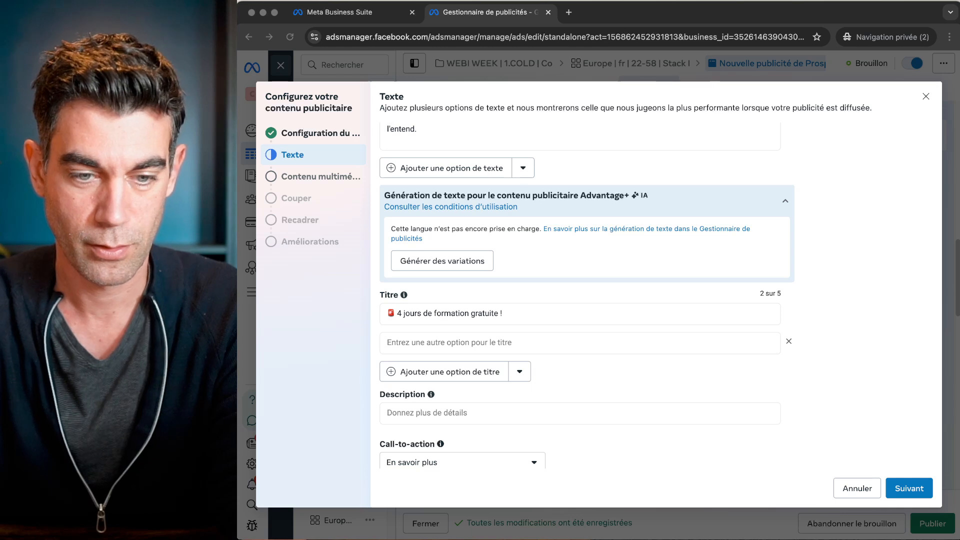
key("super+Tab")
left_click(649, 341)
type("(Gratuit) 5 jours de formation pour les coachs !")
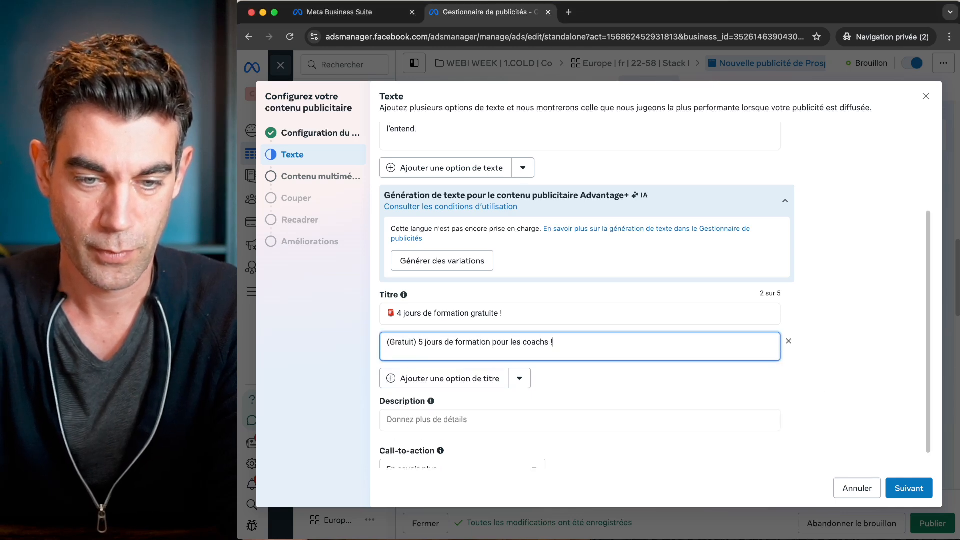
key("BackSpace")
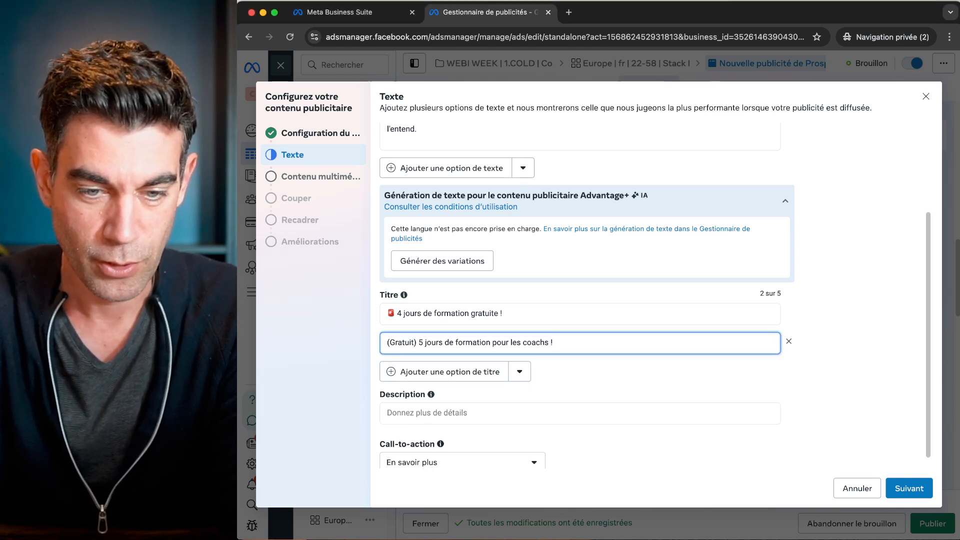
key("alt+Left")
key("alt+Left")
key("Left")
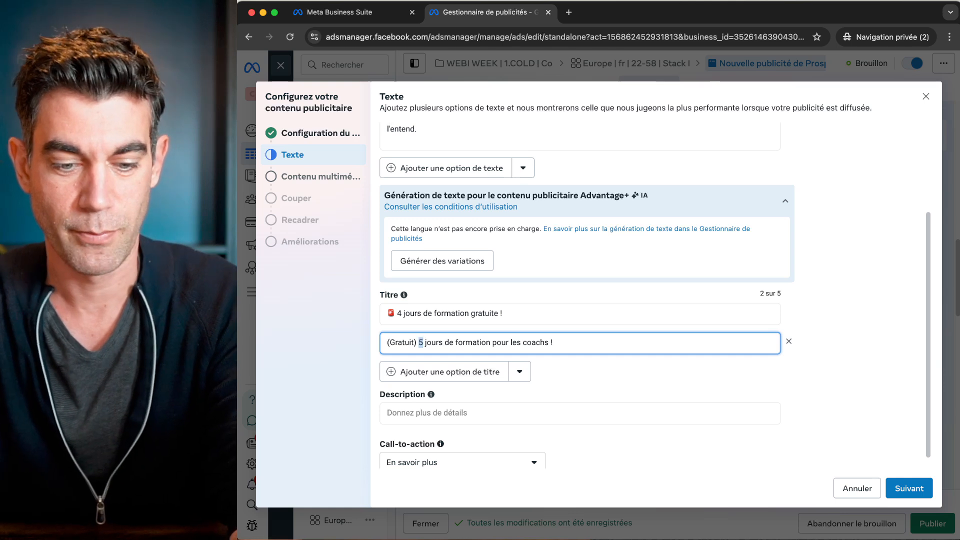
key("BackSpace")
type("4")
Step: Add a third title option reading "(Gratuit) 4 jours de Véritable Formation en Live !"
left_click(482, 372)
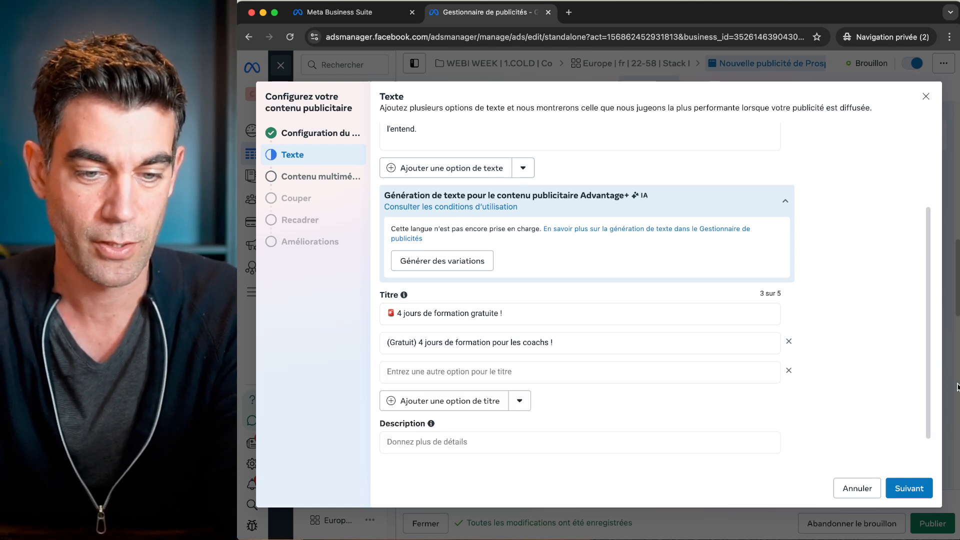
key("super+Tab")
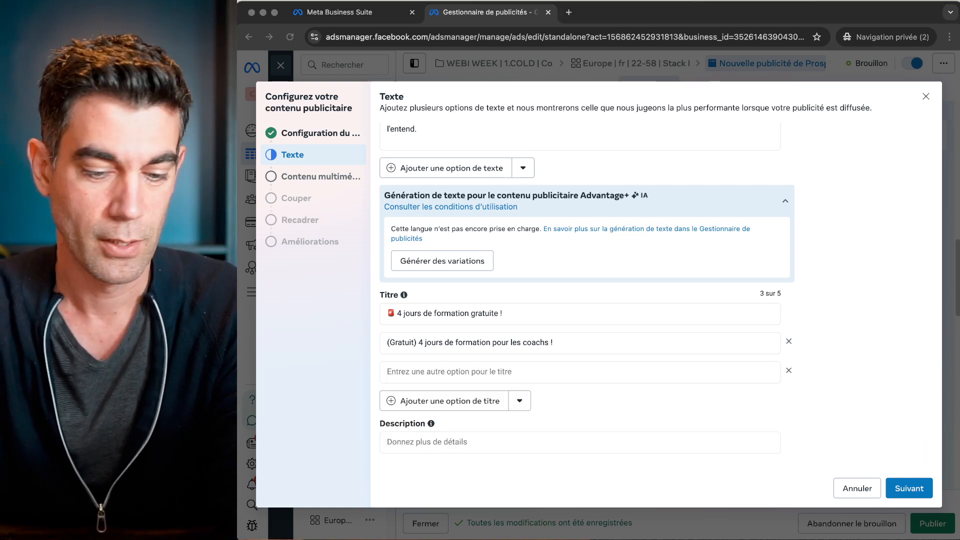
left_click(728, 370)
type("(Gratuit) 5 jours de Véritable Formation en Live !")
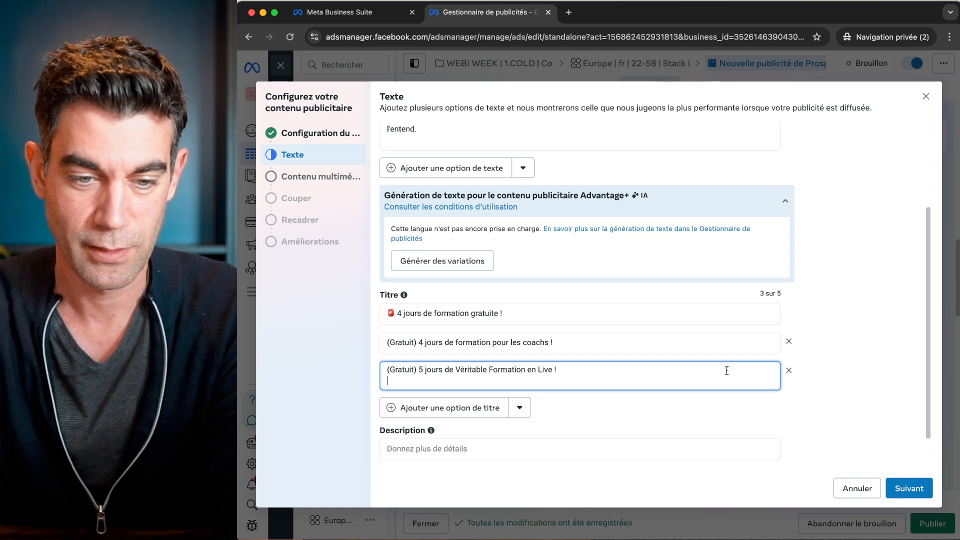
key("BackSpace")
left_click(423, 371)
key("BackSpace")
type("4")
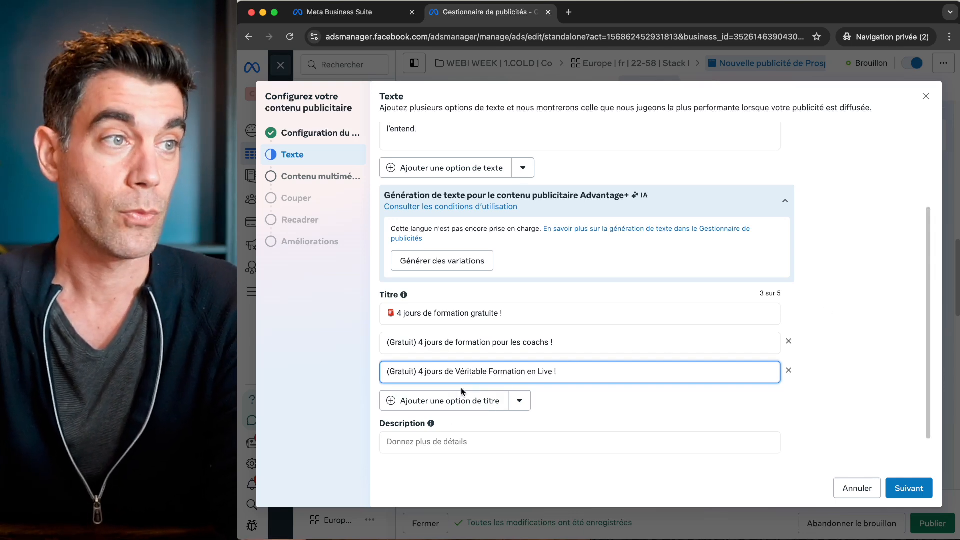
Step: Fill the Description with "Pour les coachs qui en ont marre de courir après les prochains clients chaque semaine"
left_click(477, 442)
scroll(585, 398, "down", 2)
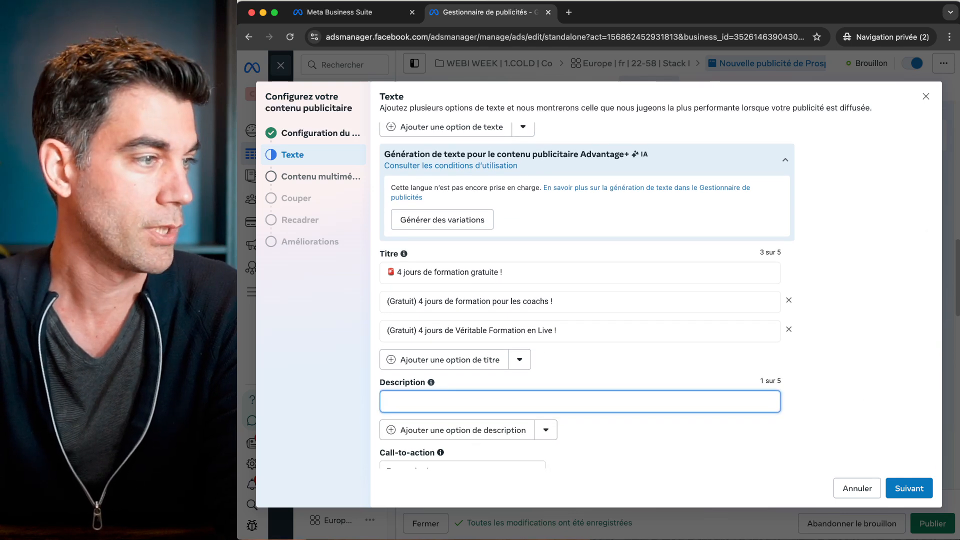
key("super+Tab")
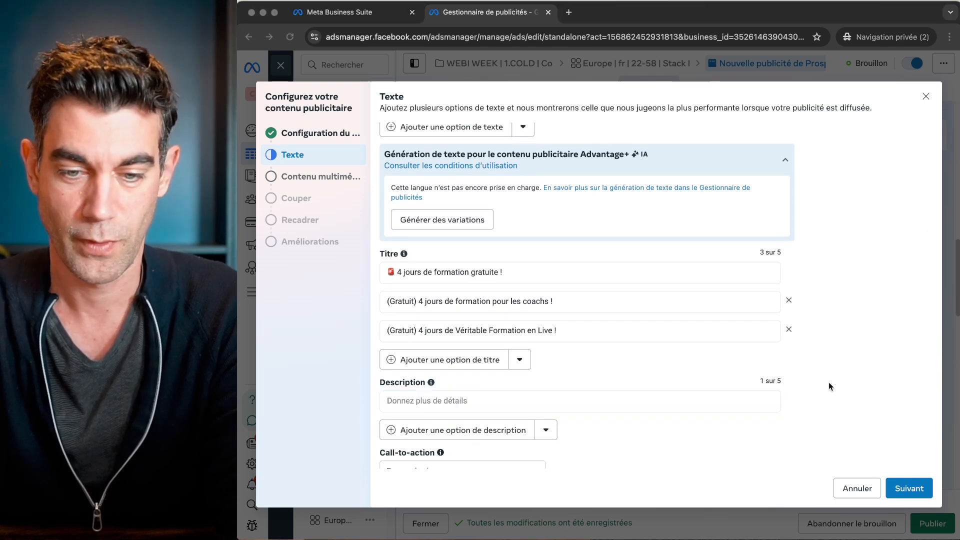
left_click(707, 397)
key("super+v")
left_click(684, 397)
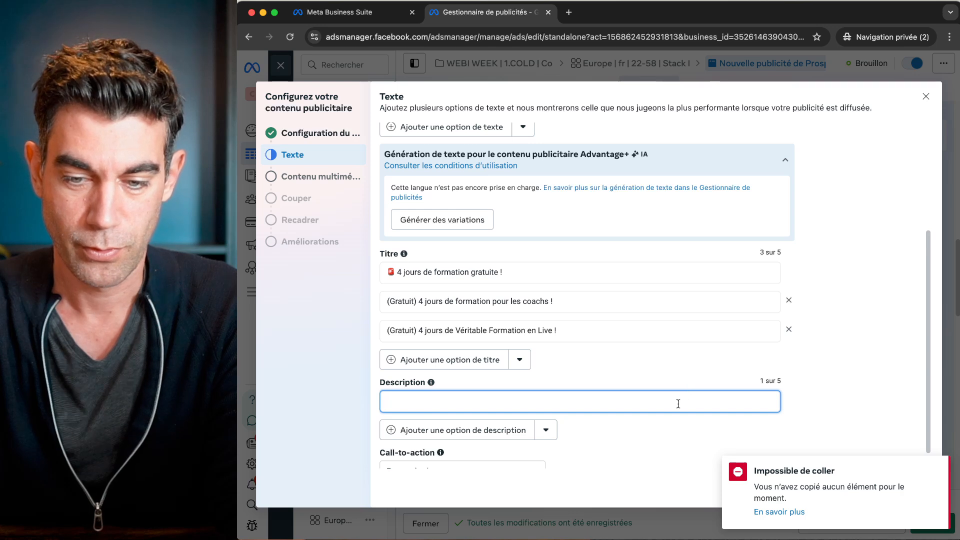
type("Pour les coachs qui en ont marre de courir après les prochains clients chaque semaine")
Step: Replace "coachs" in the Description with "créateurs de programmes de formation ou de coaching en ligne"
left_click_drag(444, 399, 424, 397)
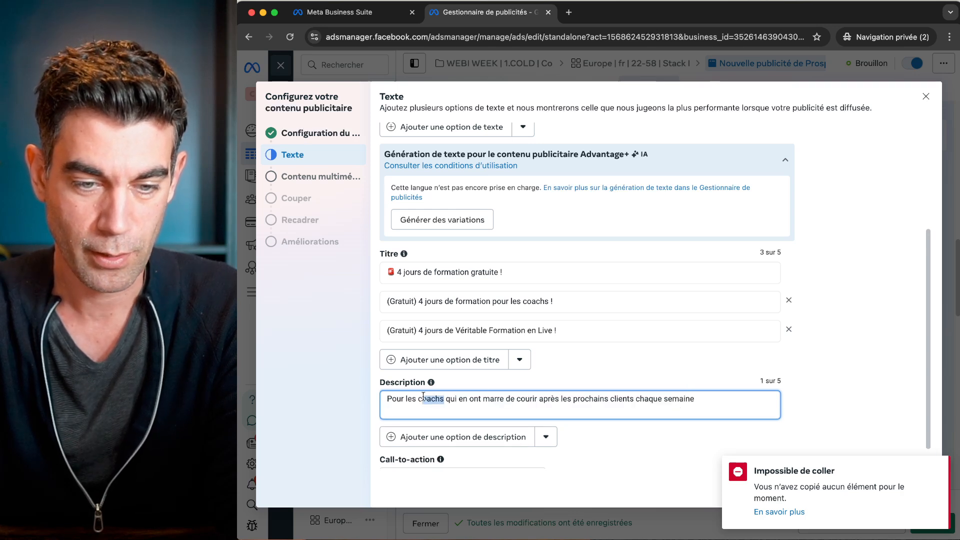
type("créateurs de p")
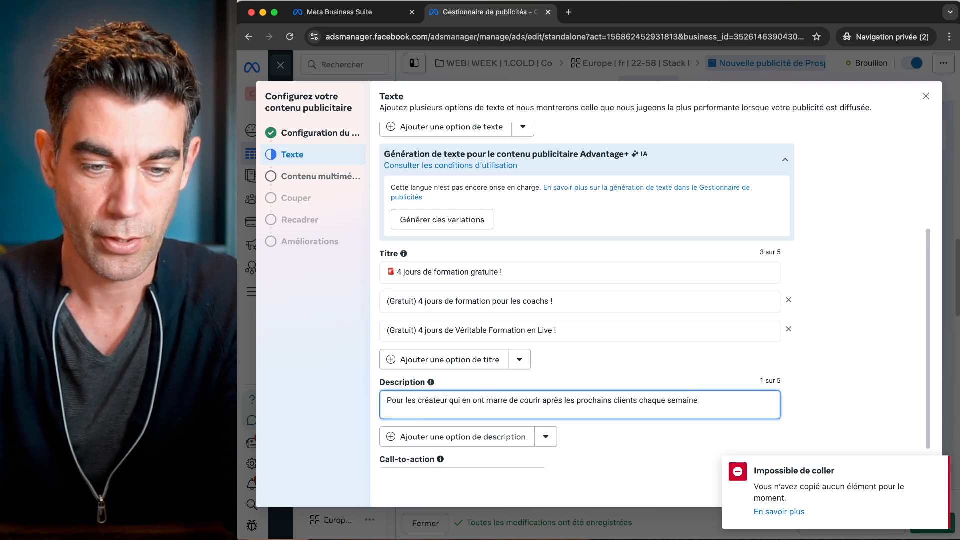
type("rogrammes de fo")
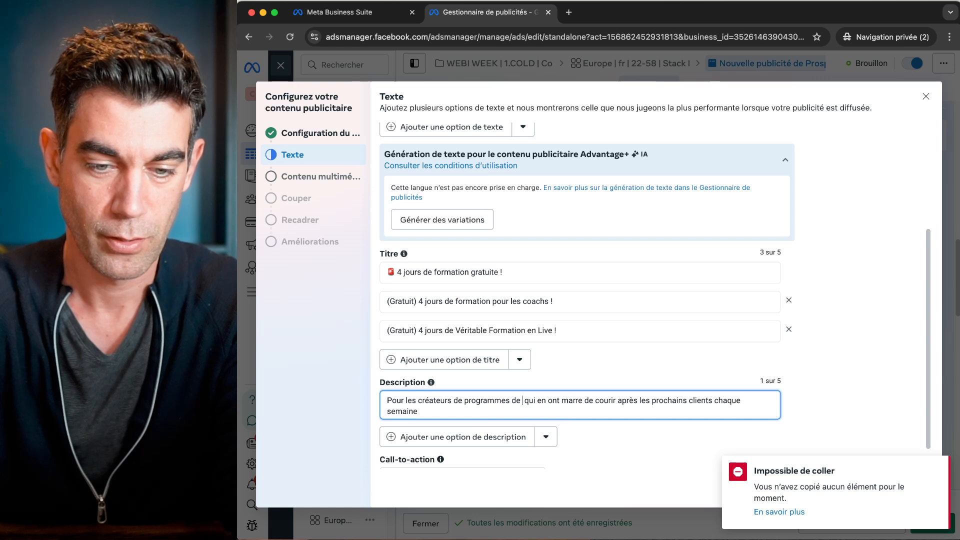
type("rmation ou d")
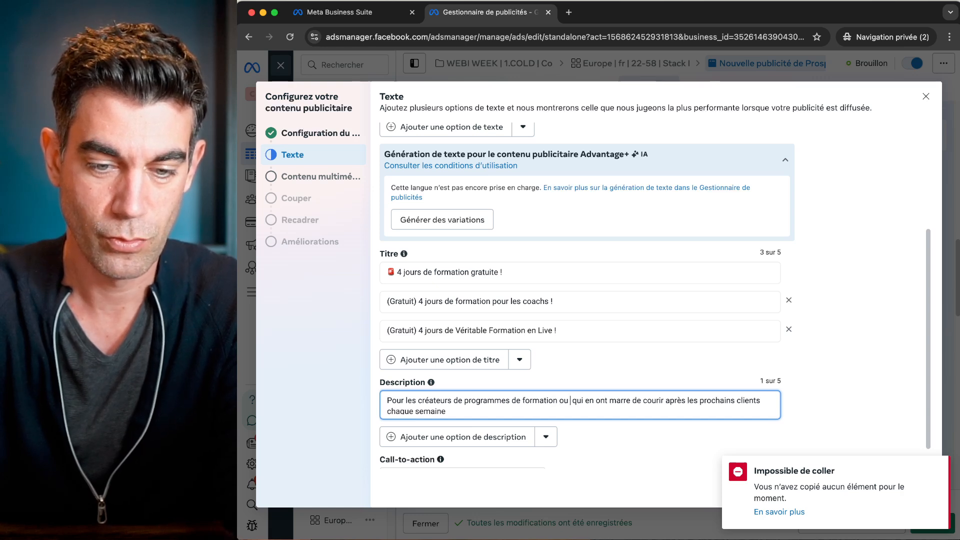
type("e coaching ")
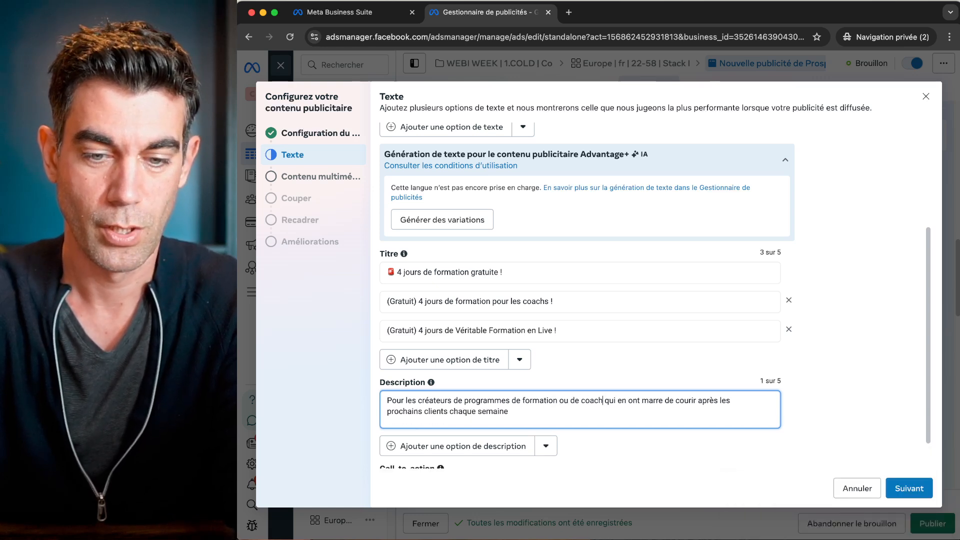
type("en ligne")
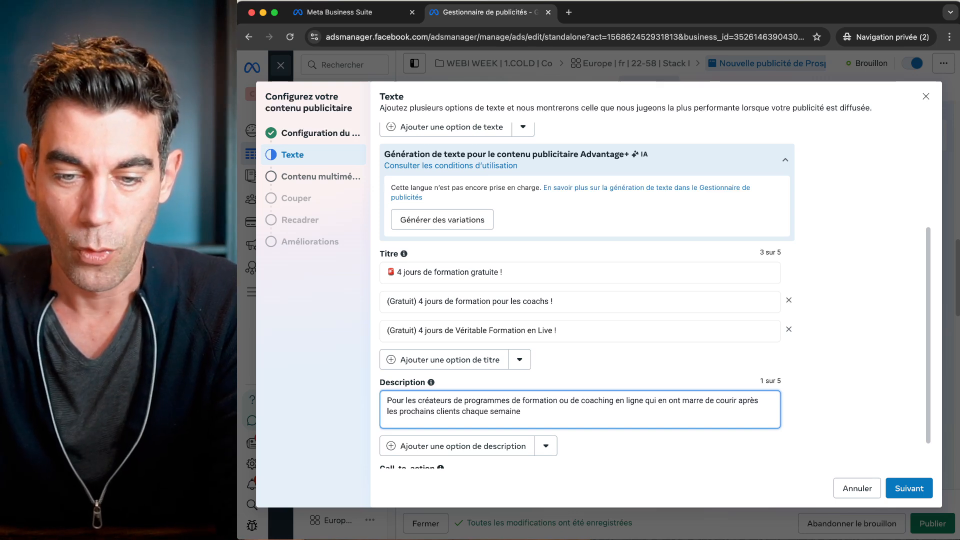
scroll(604, 376, "down", 2)
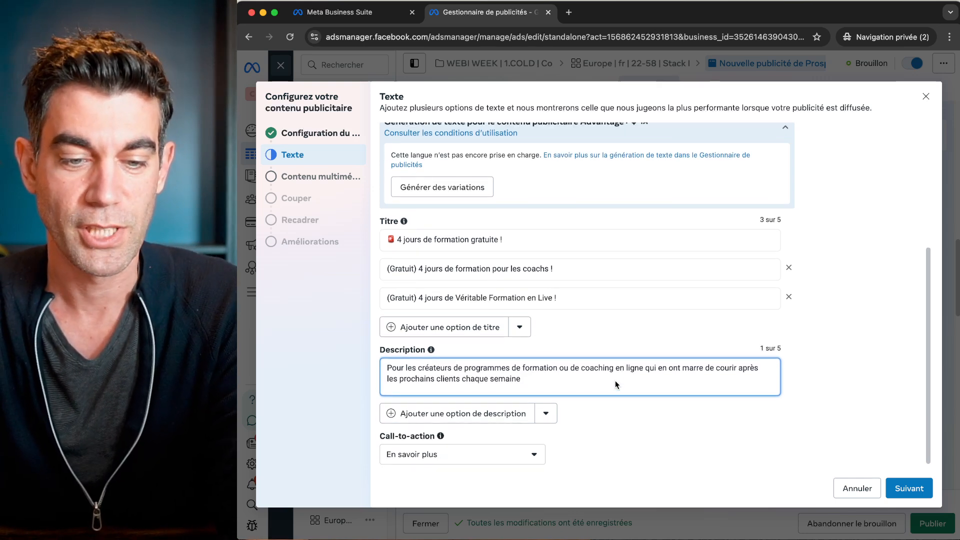
left_click(640, 426)
Step: Set the Call-to-action to S'inscrire and continue to the Contenu multimédia stage
scroll(640, 425, "down", 1)
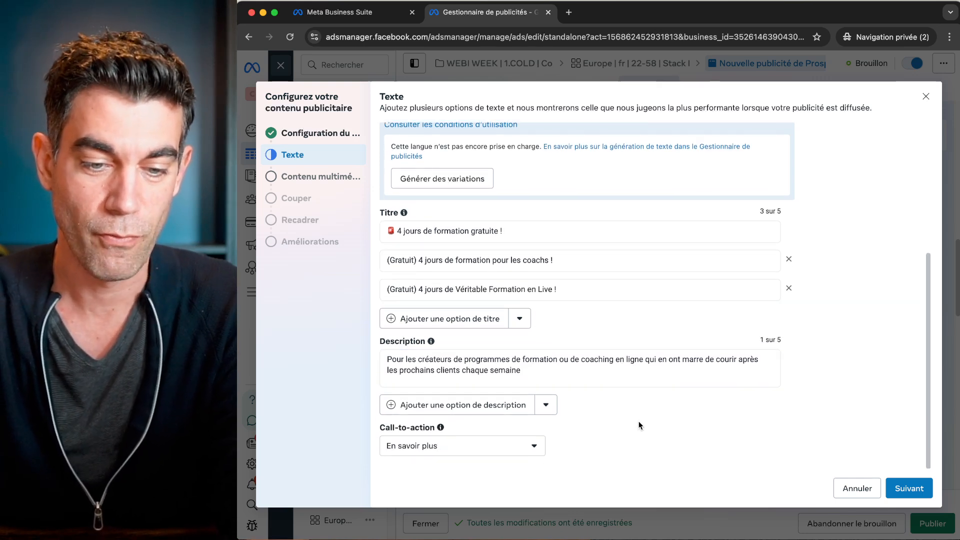
left_click(533, 447)
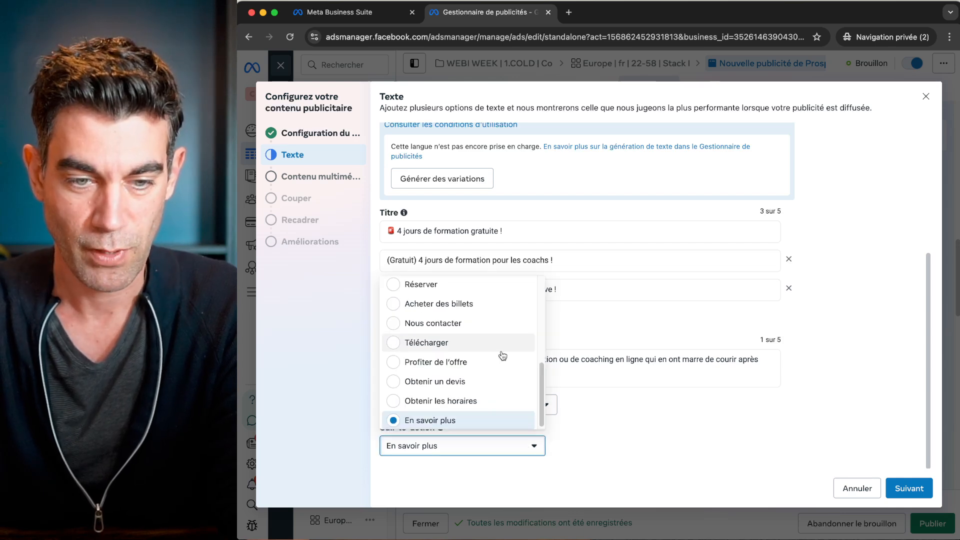
scroll(453, 345, "up", 5)
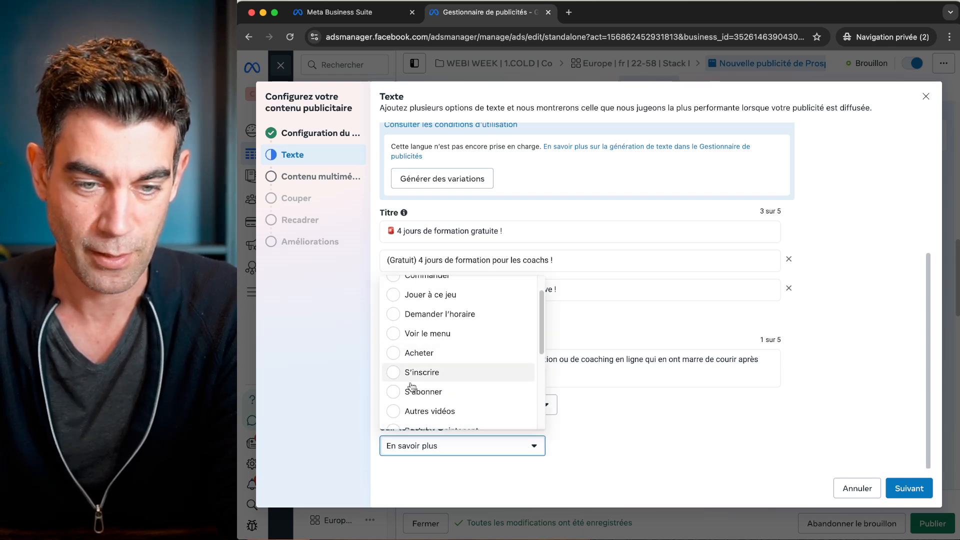
left_click(398, 372)
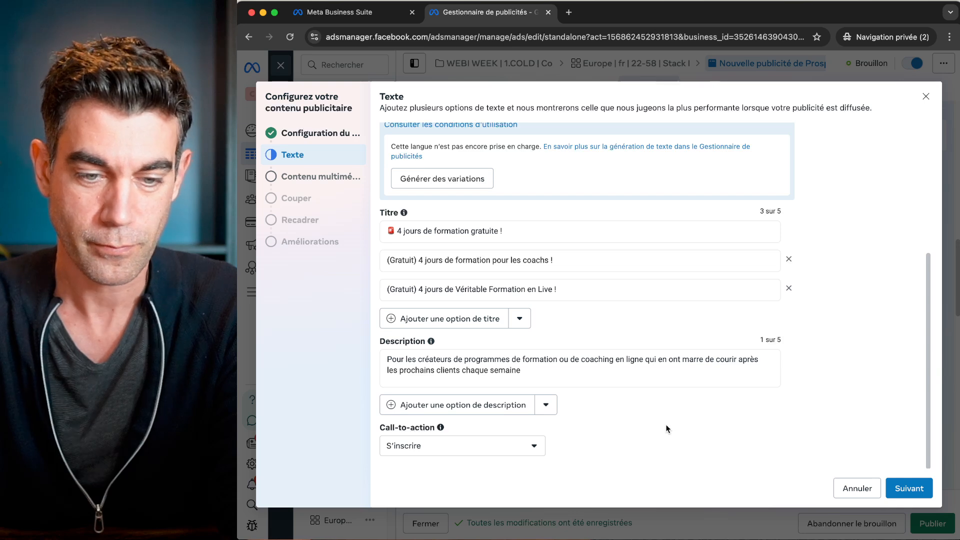
scroll(665, 424, "up", 1)
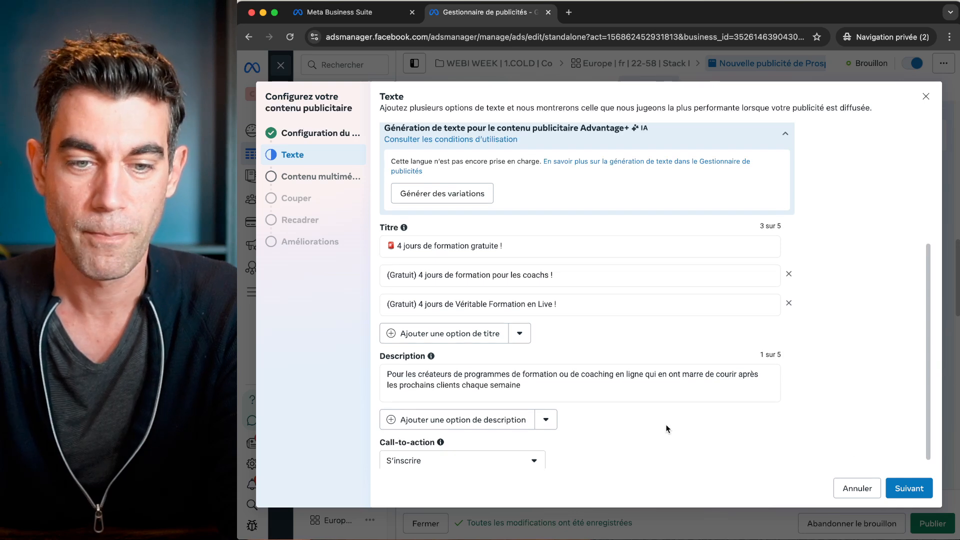
left_click(923, 484)
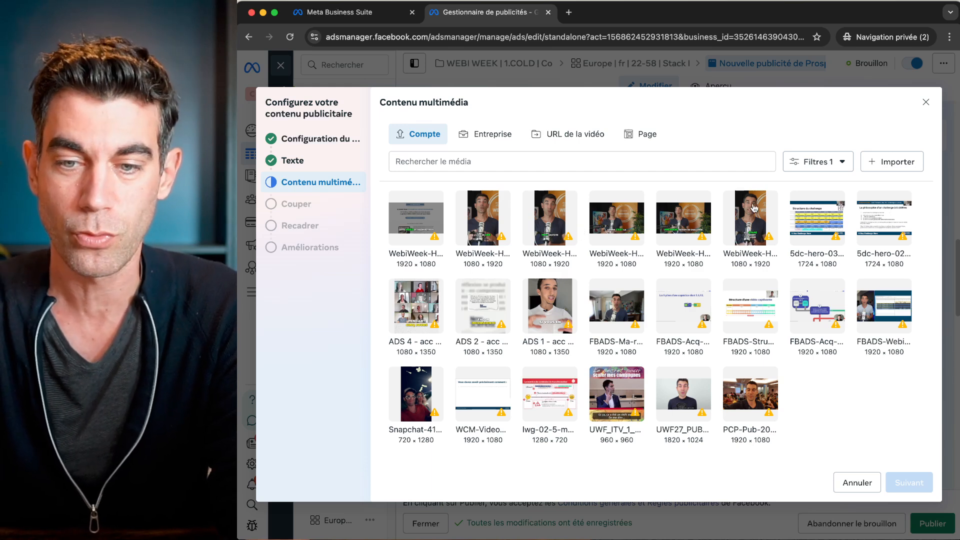
Step: Import the video T3-Hook-1-Stats-Webi 4-5.mp4 from the T3 Webi Week - 4-5 folder, inside Pubs Videos under Documents' [05] WEBI WEEK
left_click(899, 162)
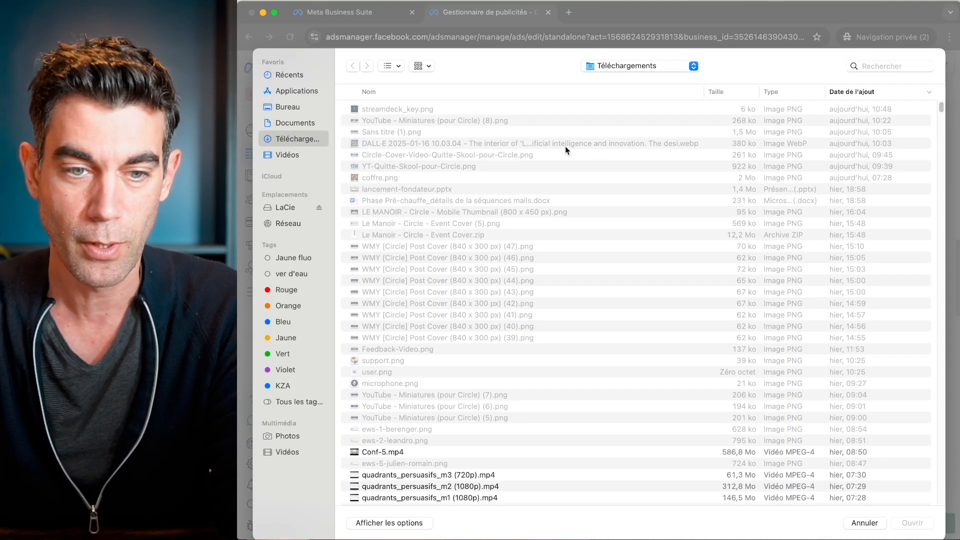
left_click(298, 123)
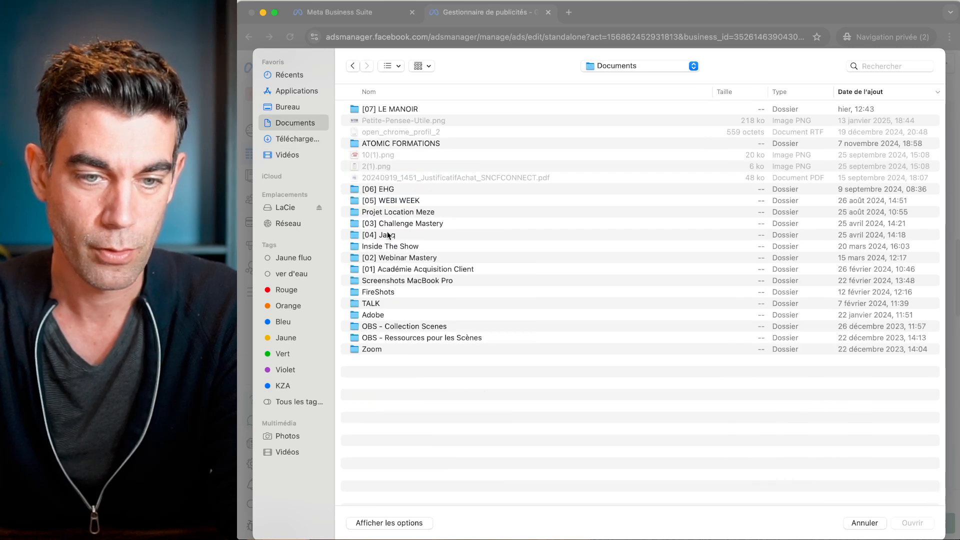
double_click(414, 203)
double_click(413, 108)
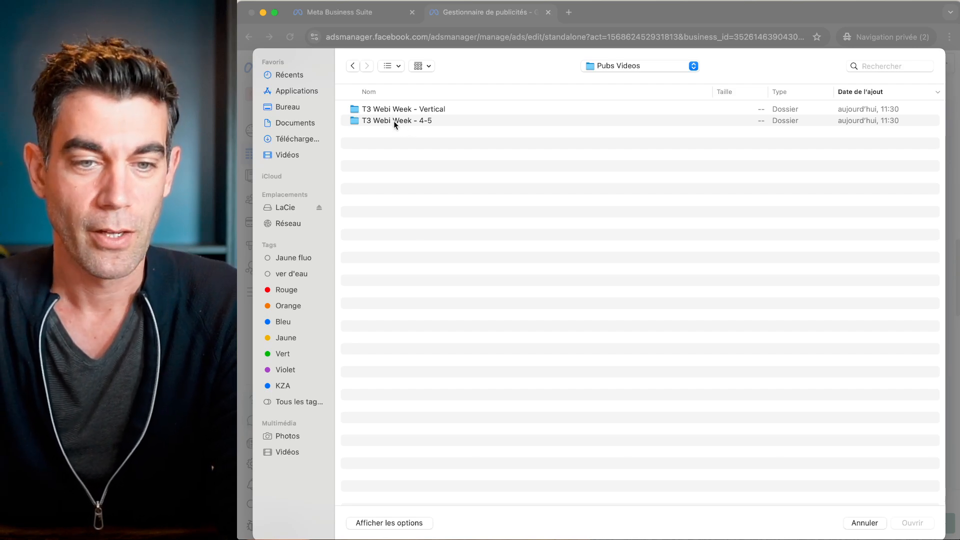
left_click(396, 120)
left_click(402, 109)
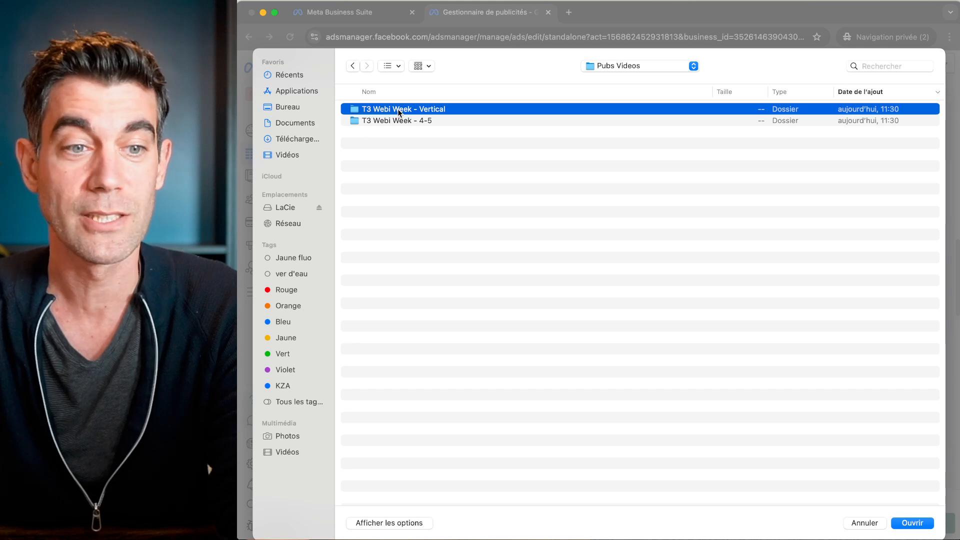
double_click(394, 120)
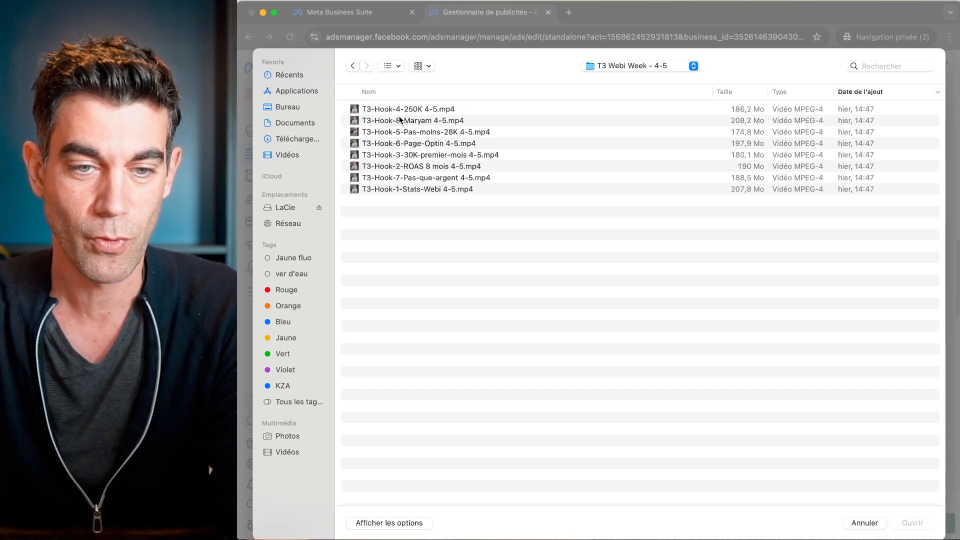
left_click(423, 91)
left_click(409, 110)
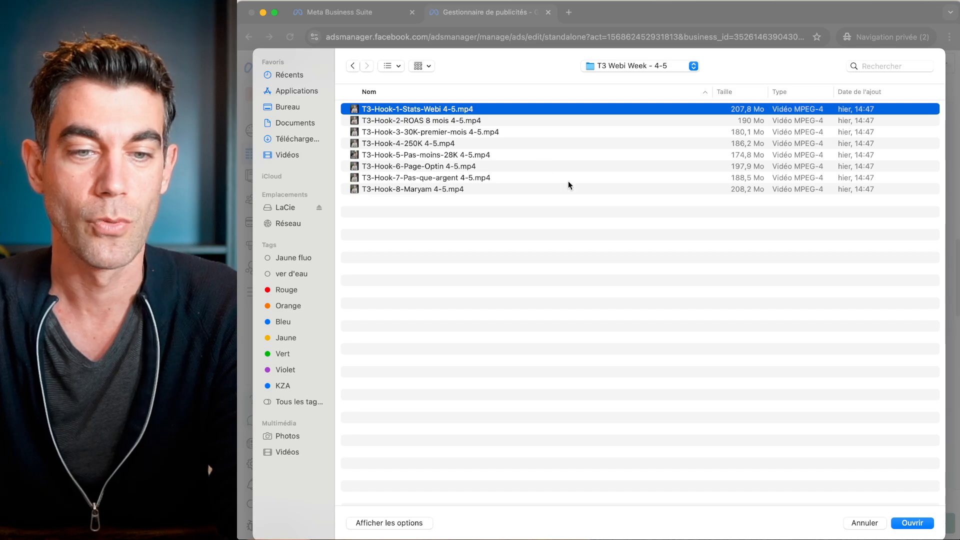
left_click(913, 523)
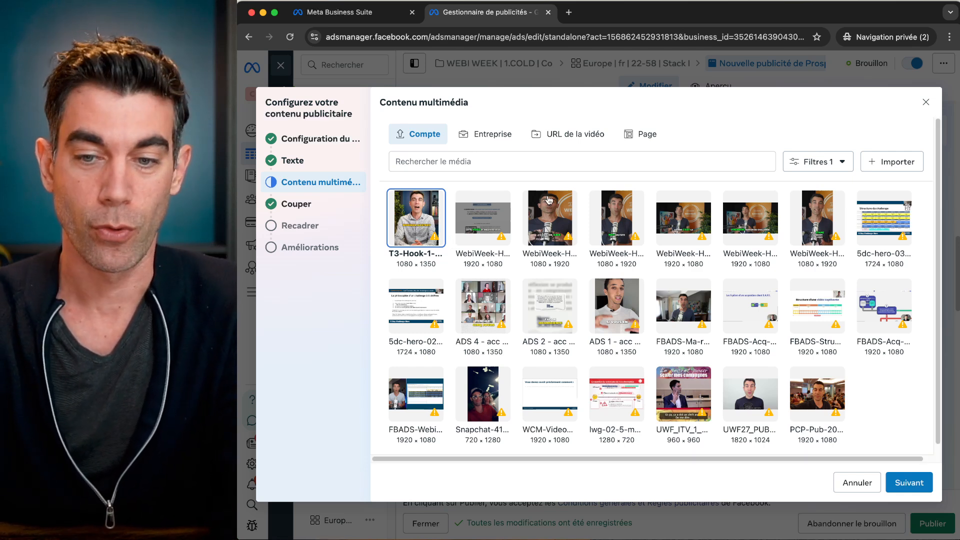
Step: Import the vertical video T3-Hook-1-Stats-Webi 9-16.mp4 from the T3 Webi Week - Vertical folder in Pubs Videos
left_click(903, 162)
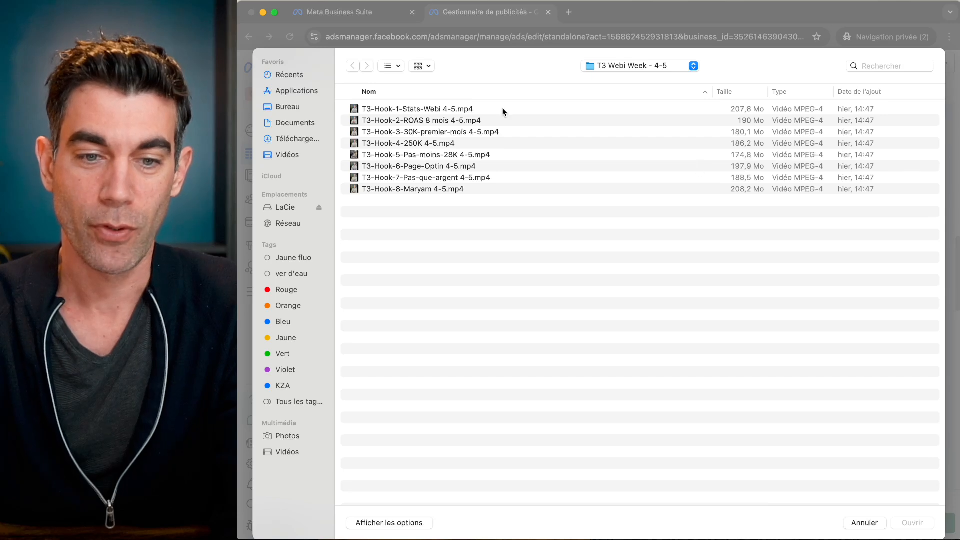
left_click(616, 70)
left_click(615, 75)
double_click(397, 121)
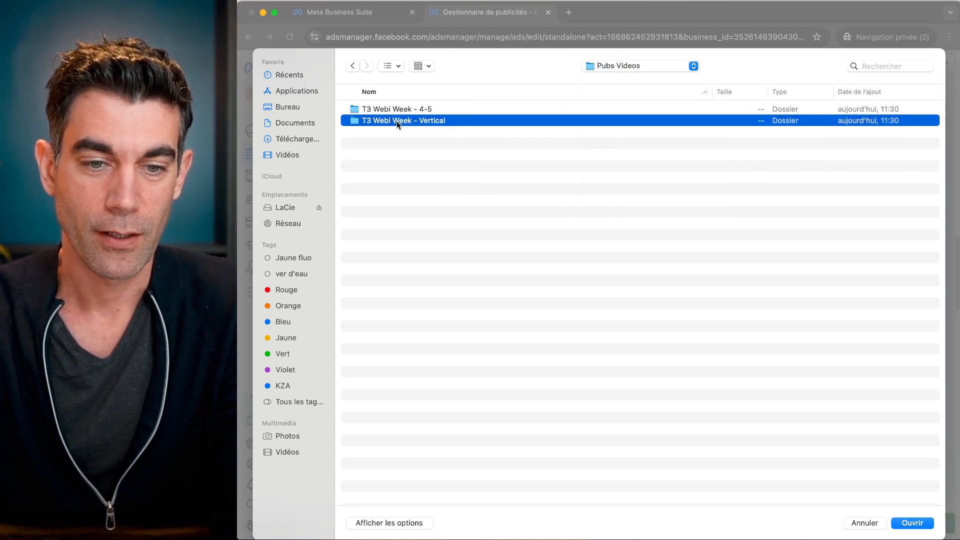
left_click(400, 108)
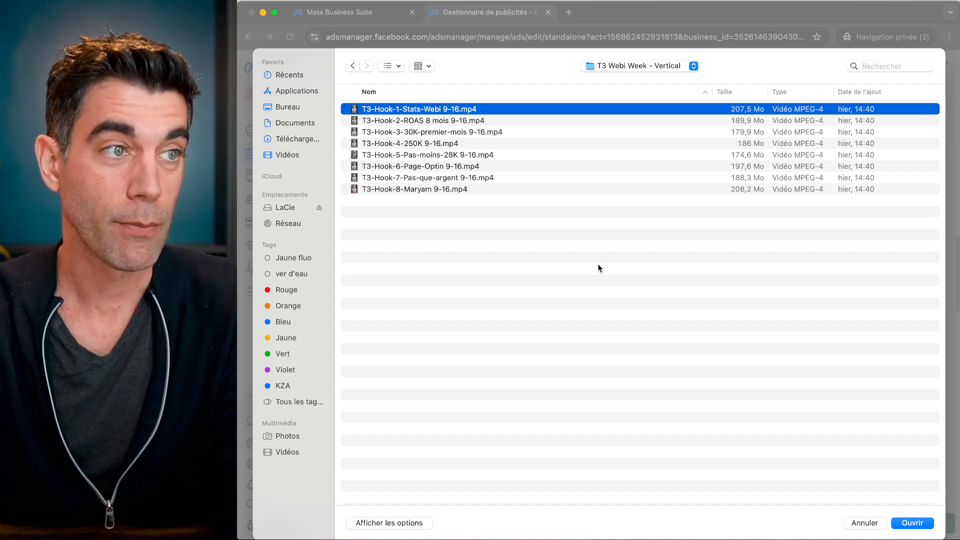
left_click(927, 523)
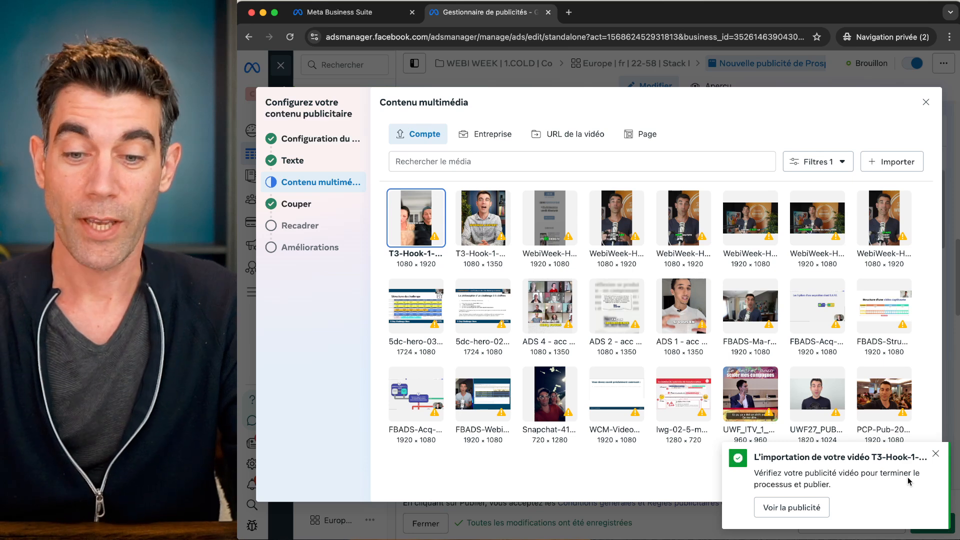
Step: Continue with the imported vertical video through the Couper stage, keeping its full duration, to the Recadrer stage
left_click(936, 454)
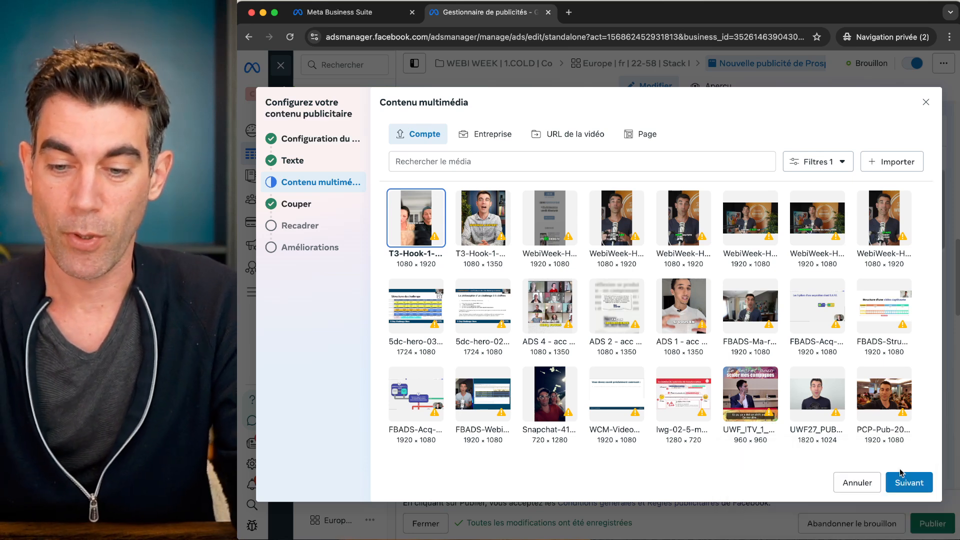
left_click(919, 484)
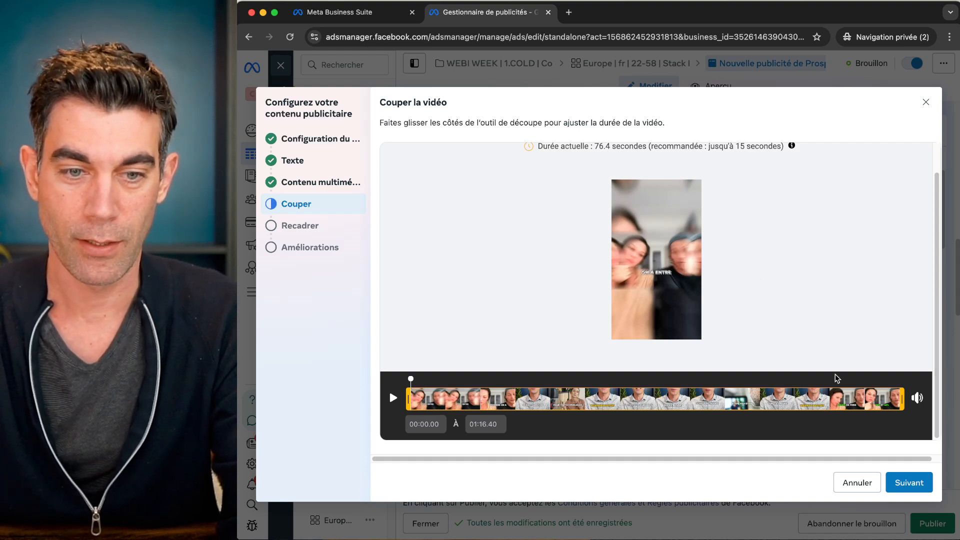
left_click(910, 481)
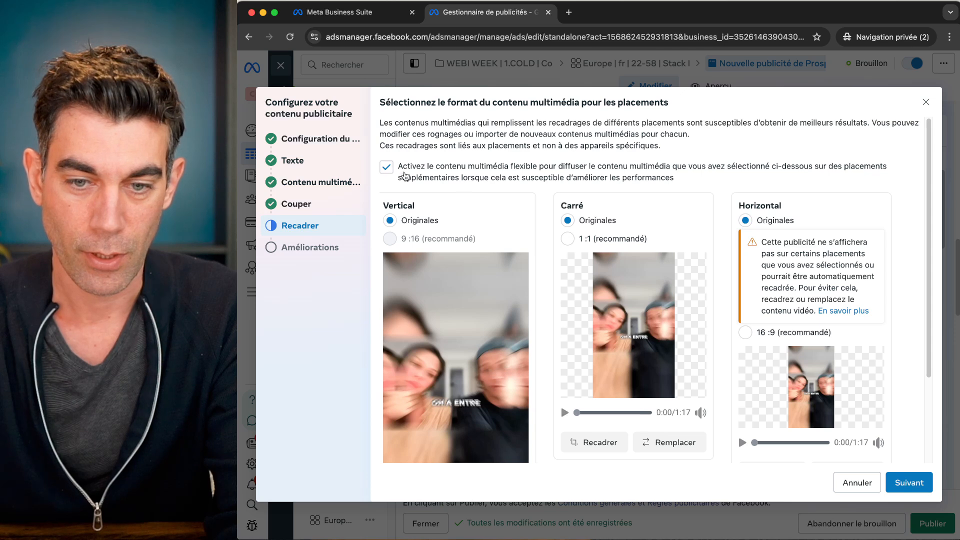
Step: Check which video is assigned to the Vertical placement format, leaving the selection as it is
scroll(465, 185, "down", 3)
scroll(467, 184, "up", 2)
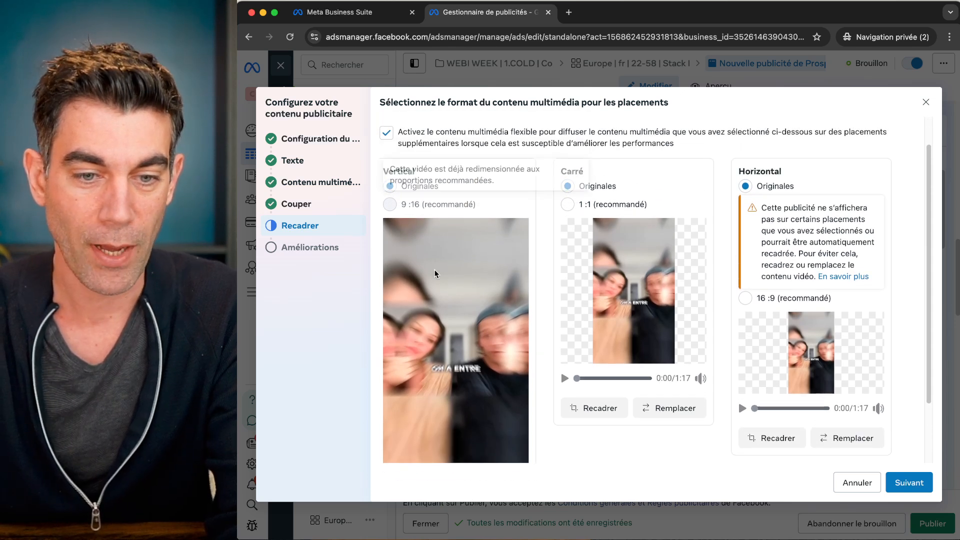
scroll(452, 312, "down", 3)
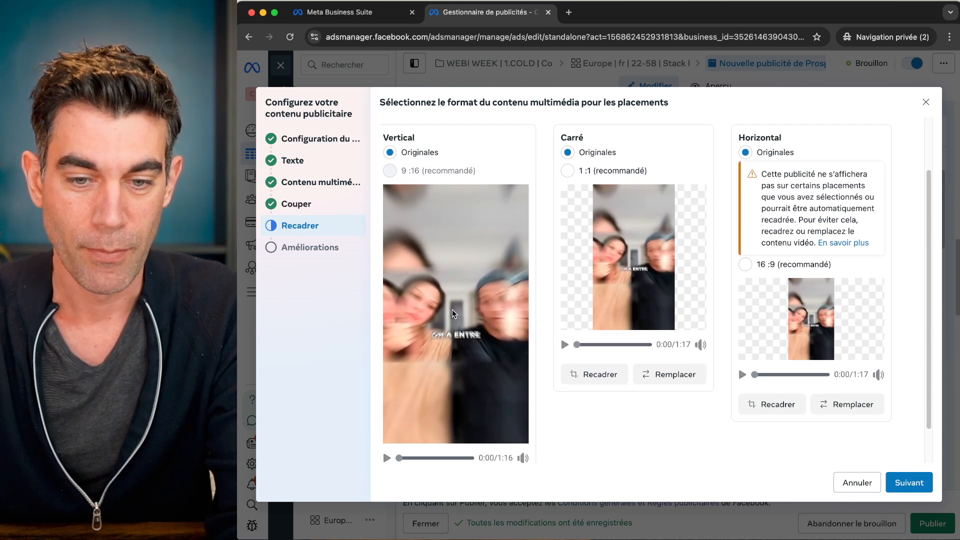
left_click(476, 445)
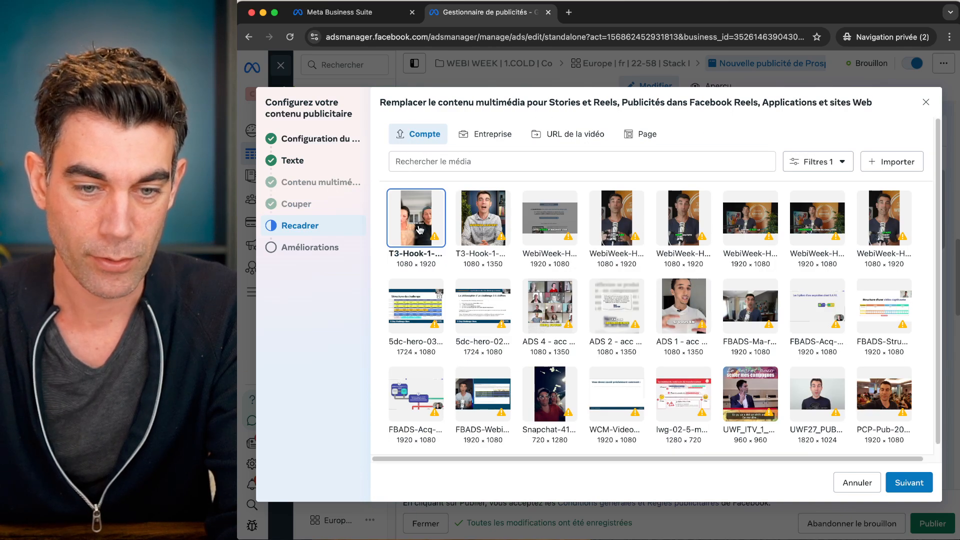
left_click(866, 482)
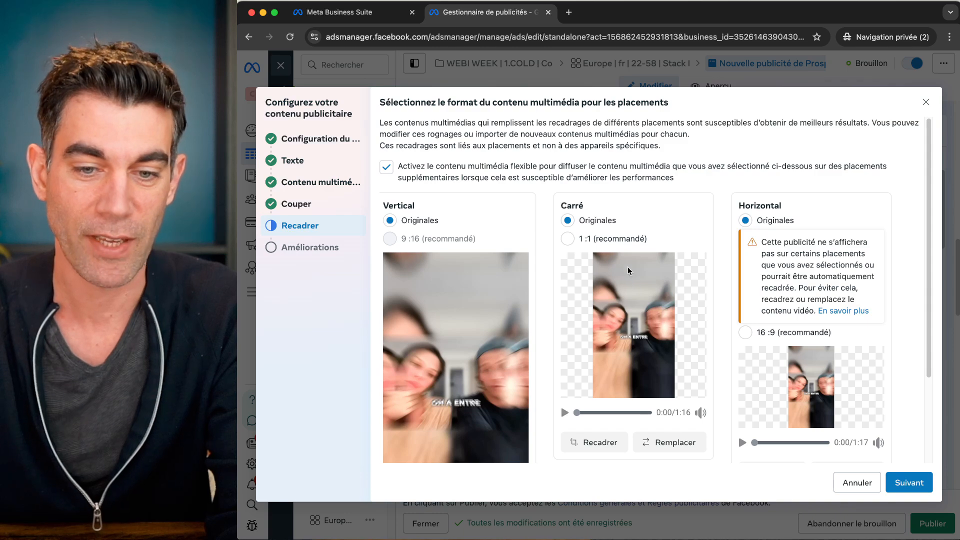
Step: Replace the Carré placement media with the 1080 × 1350 T3-Hook-1 video
scroll(560, 353, "down", 2)
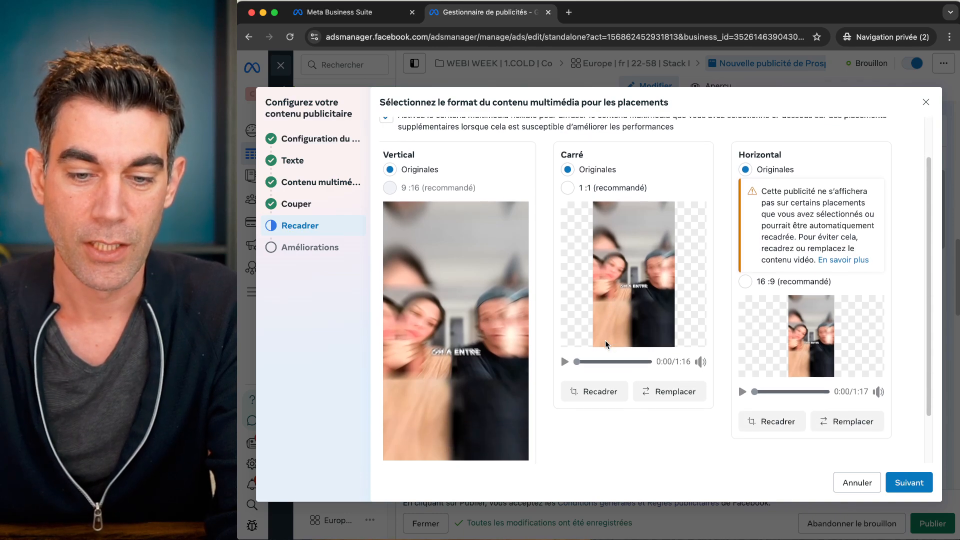
left_click(672, 391)
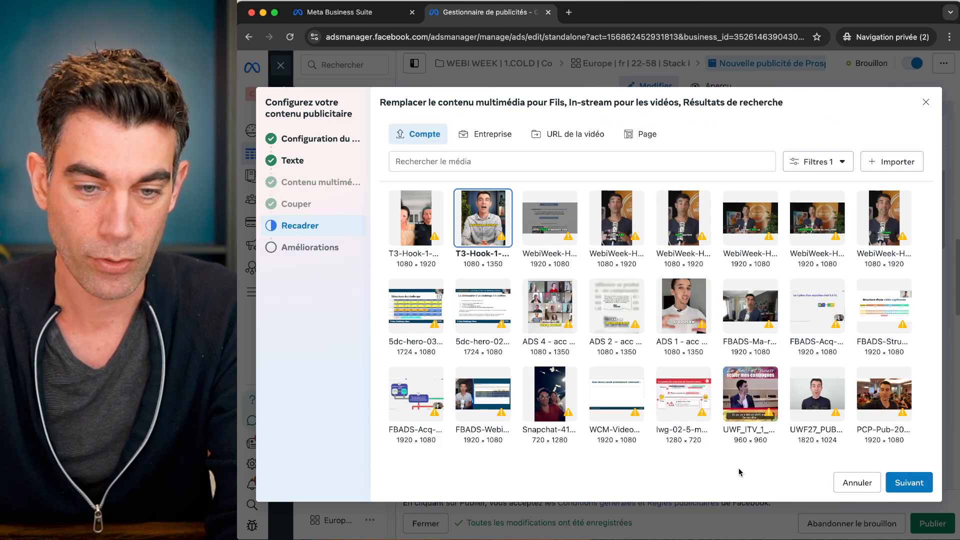
left_click(909, 482)
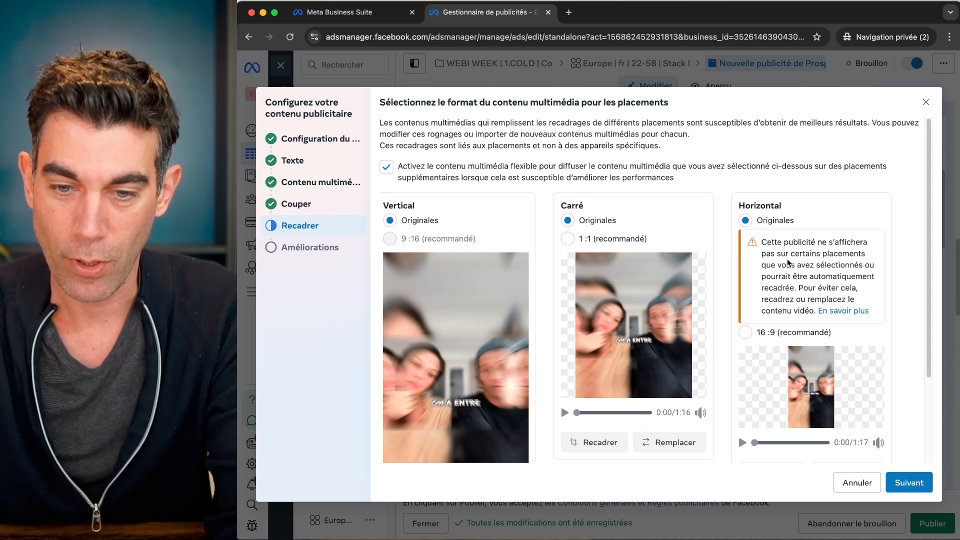
Step: Replace the Horizontal placement media with the 1080 × 1350 T3-Hook-1 video
scroll(779, 295, "down", 2)
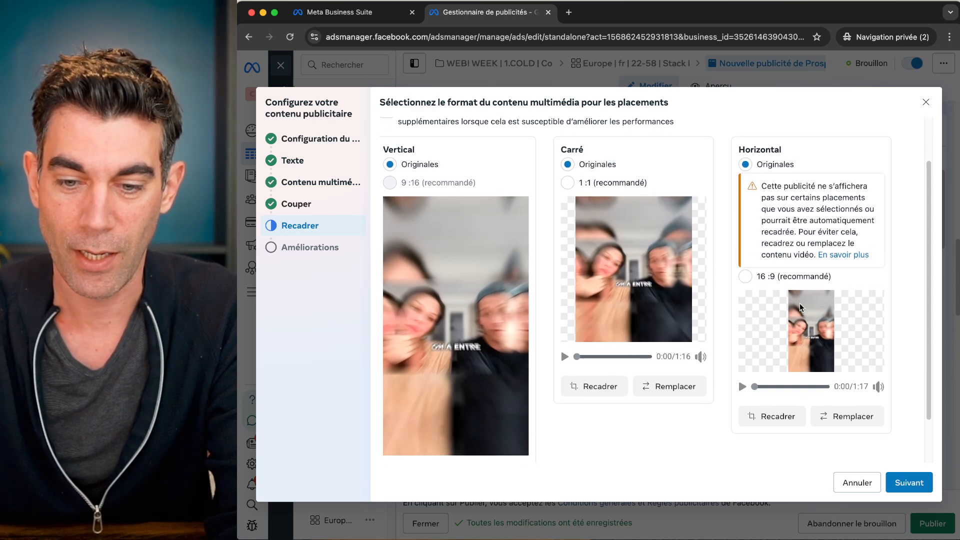
left_click(857, 419)
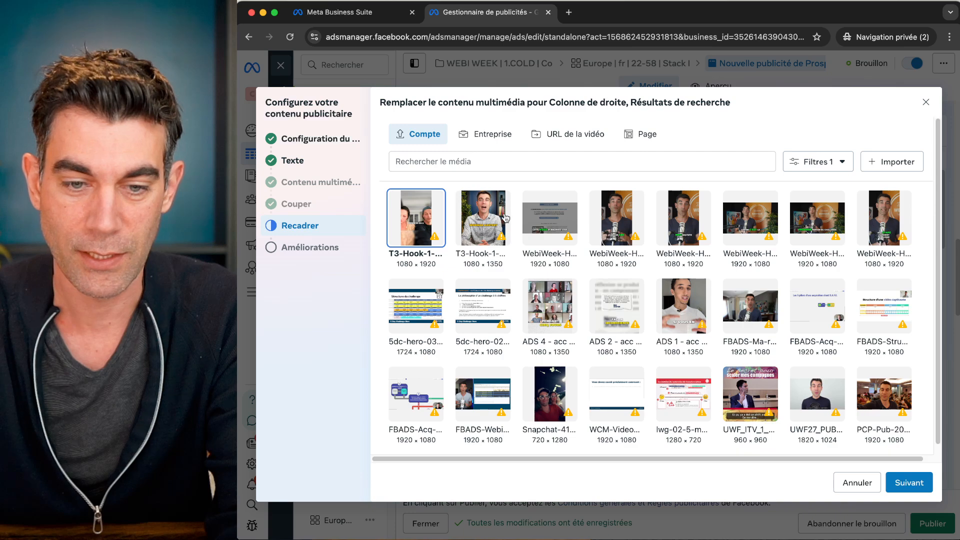
left_click(482, 219)
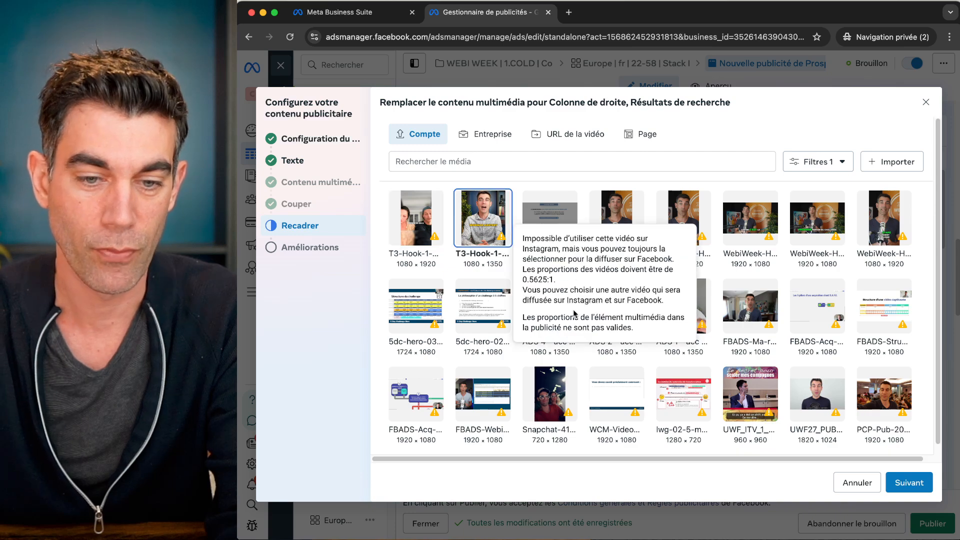
left_click(914, 482)
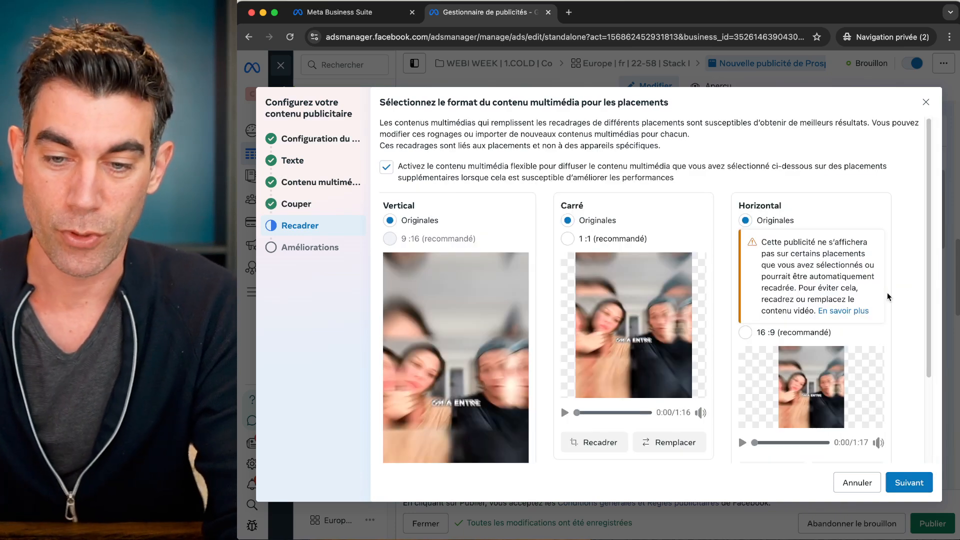
Step: Review the three placement formats, continue to Améliorations, and finish the ad content setup with the default Advantage+ enhancements
scroll(787, 319, "down", 3)
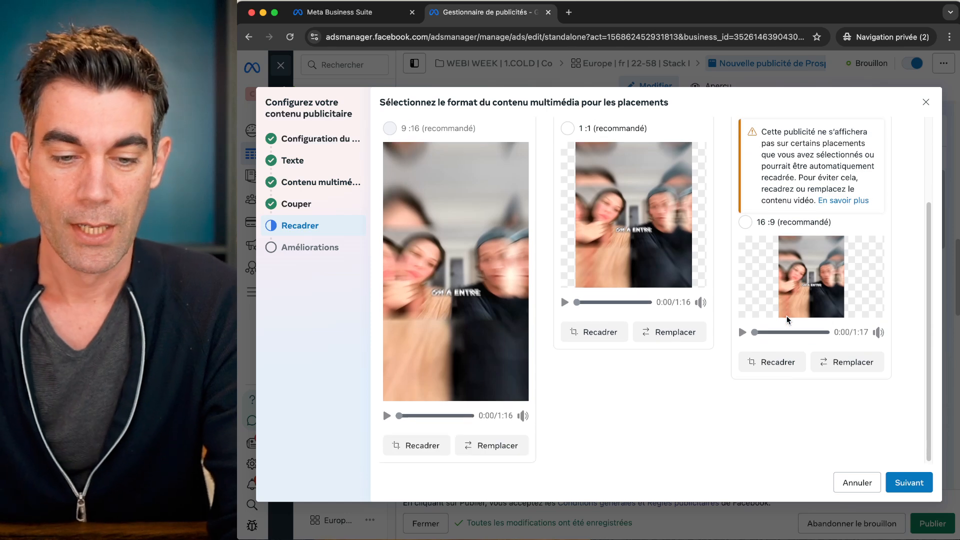
scroll(786, 318, "up", 3)
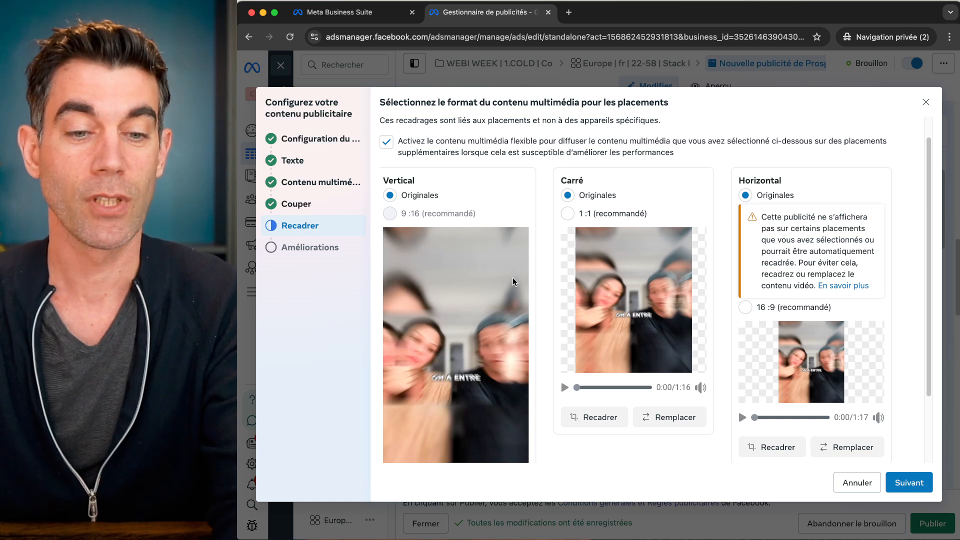
scroll(685, 309, "down", 3)
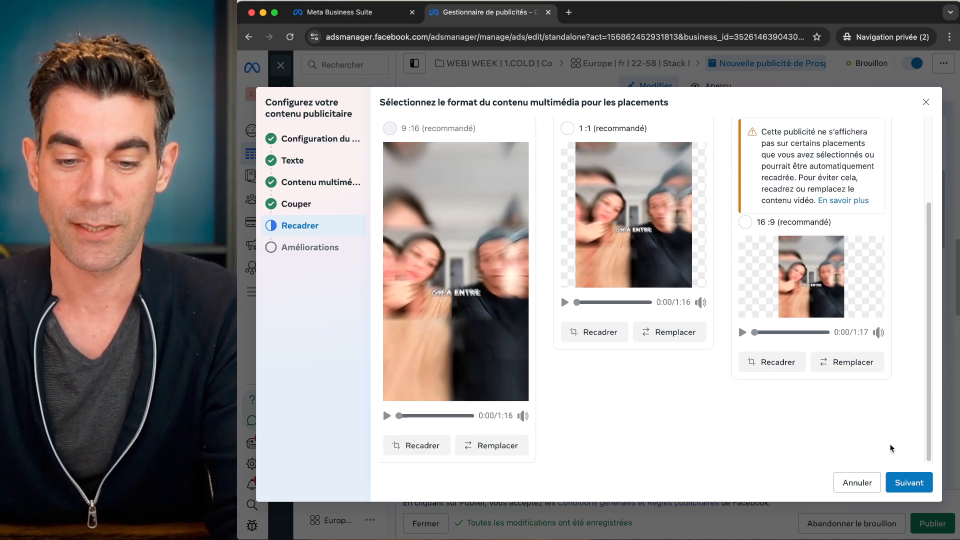
left_click(909, 482)
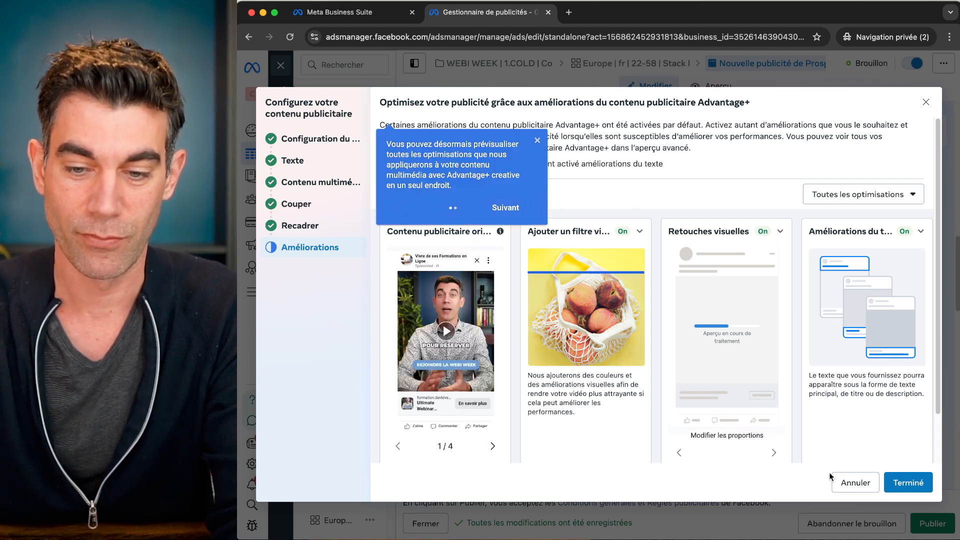
scroll(840, 440, "down", 2)
left_click(906, 484)
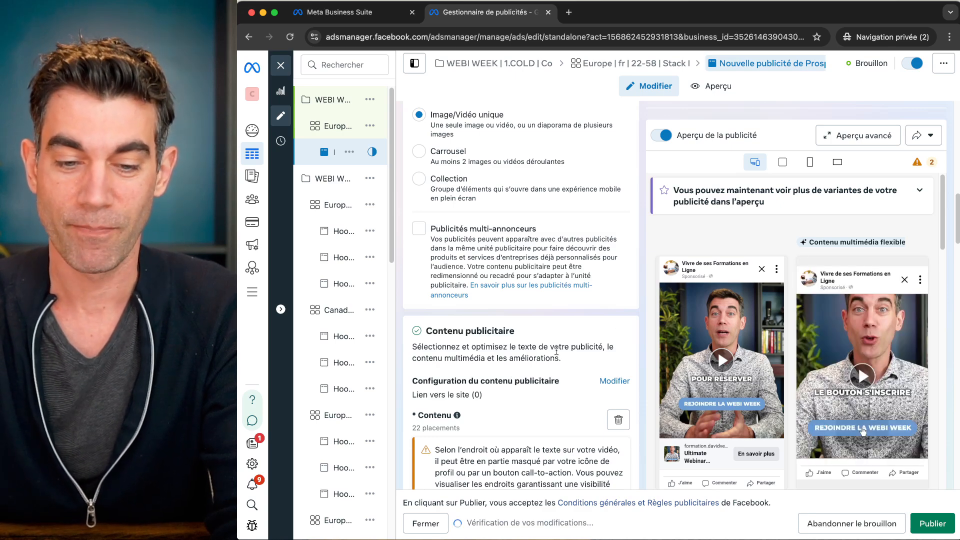
Step: Fill the empty Texte principal with the copied event text starting "4 jours pour exploser vos ventes en webinaire"
scroll(555, 356, "down", 6)
scroll(500, 300, "down", 1)
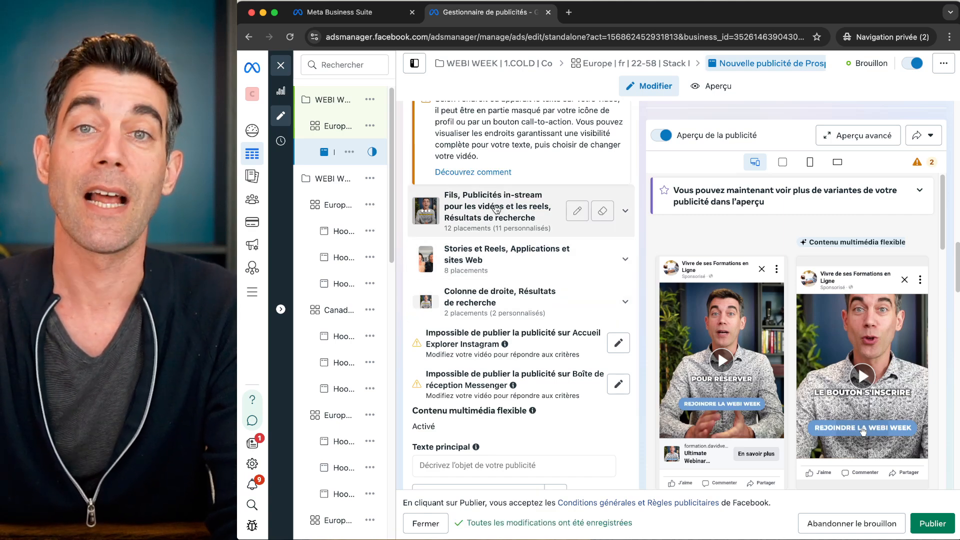
scroll(497, 209, "down", 8)
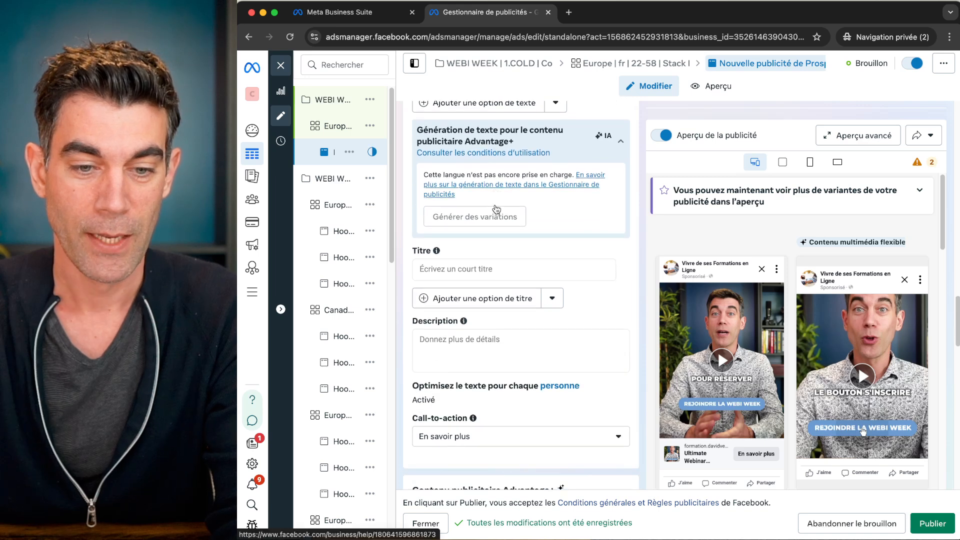
scroll(497, 209, "up", 4)
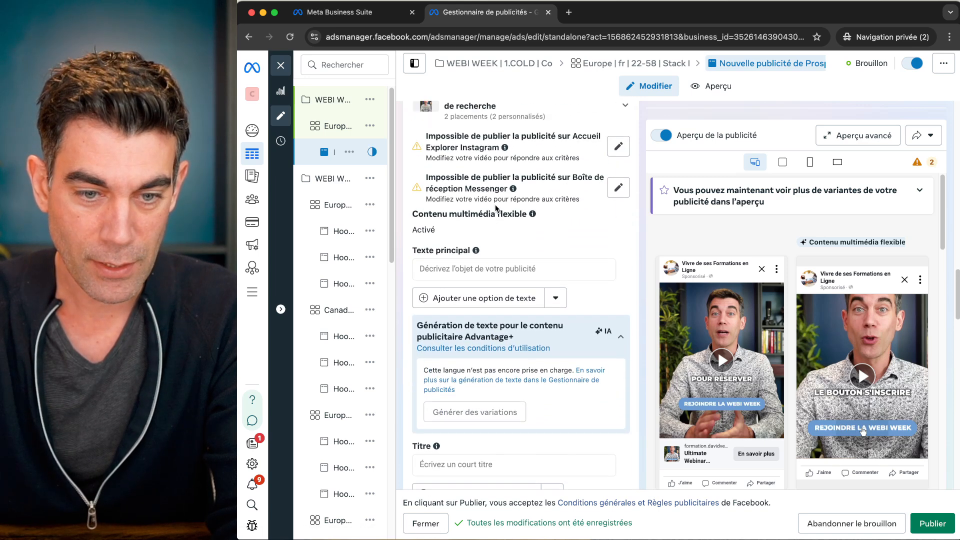
left_click(479, 268)
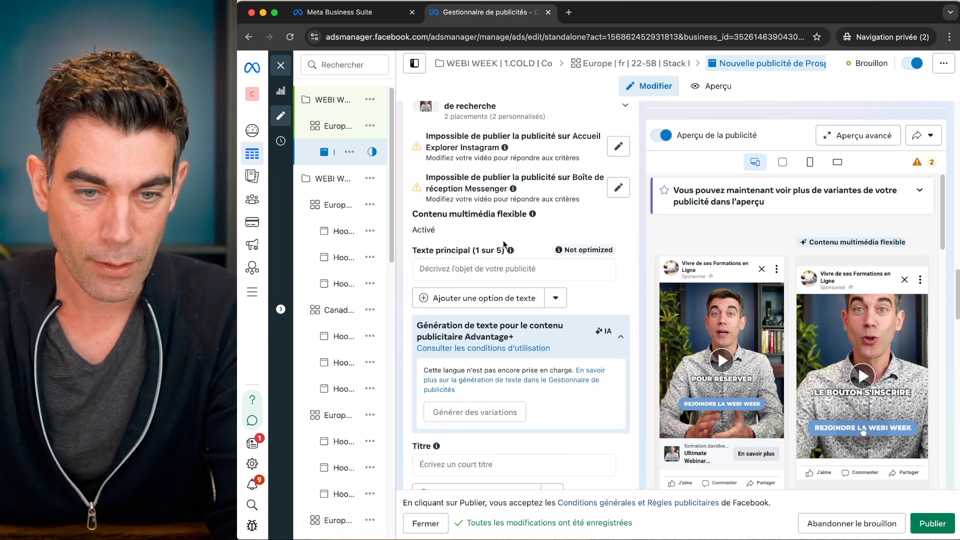
scroll(500, 248, "up", 4)
scroll(506, 250, "down", 4)
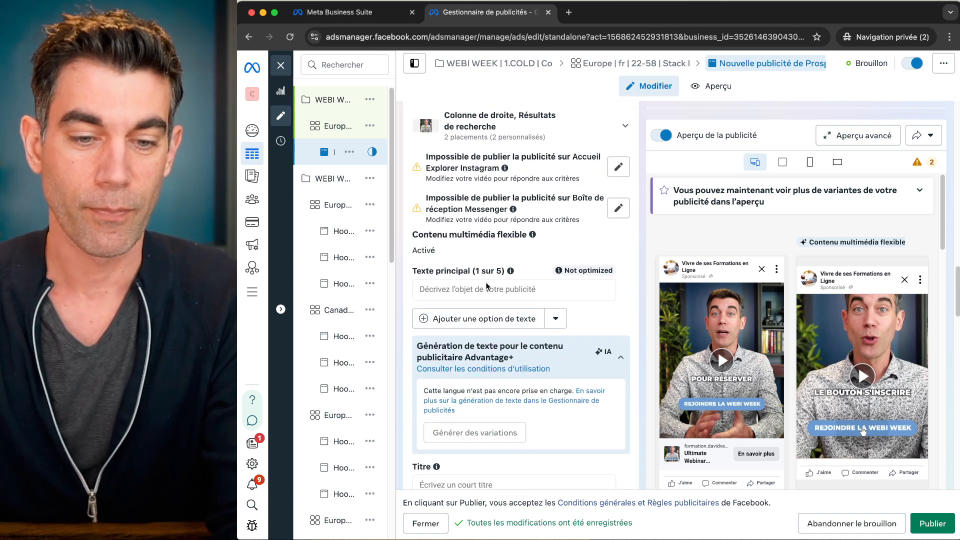
left_click(477, 290)
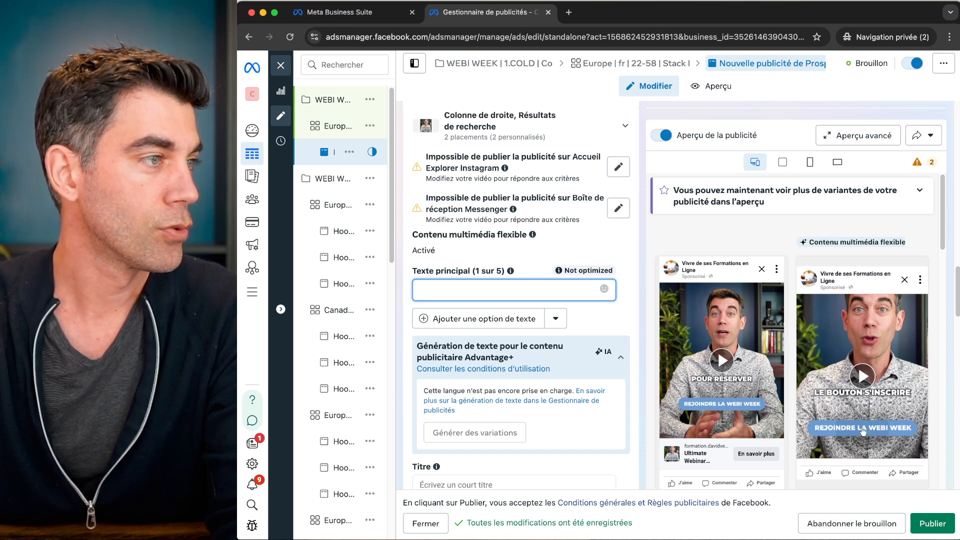
key("super+Tab")
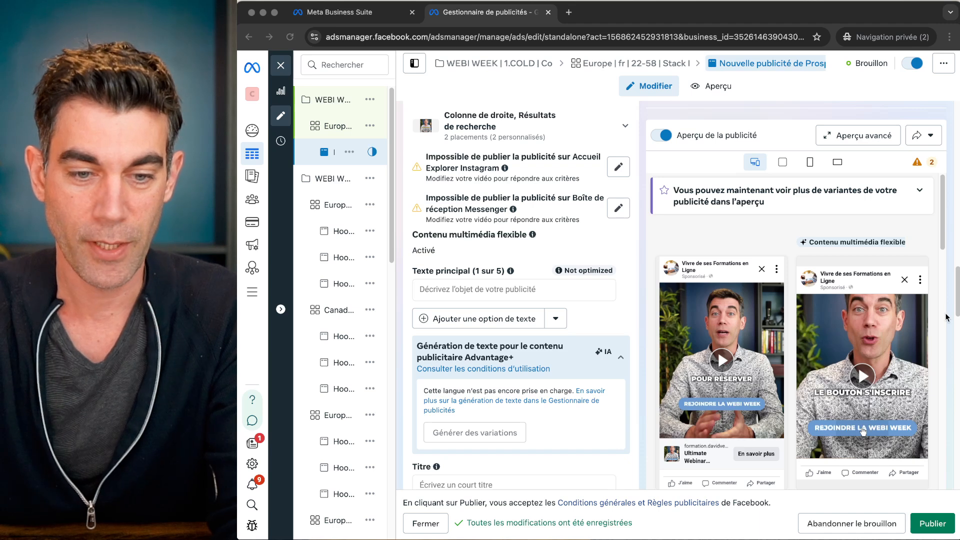
left_click(519, 287)
type("\"4 jours pour exploser vos ventes en webinaire dire STOP au chiffre d'affaires en dents de scies et générer 20K€ à 50K€/mois de façon fiable\"   ❤️ Durant ces 4 jours de formation en direct, David va révéler comment il est possible de générer 5 à 6 chiffres de profit par mois et impacter des milliers de vie en étant libre de profiter de la vie comme on l'entend.  📅 L'événement a lieu EN DIRECT et l'inscription est 100% gratuite.  Clique sur le bouton \"s'inscrire\" pour prendre part à cet événement exceptionnel !")
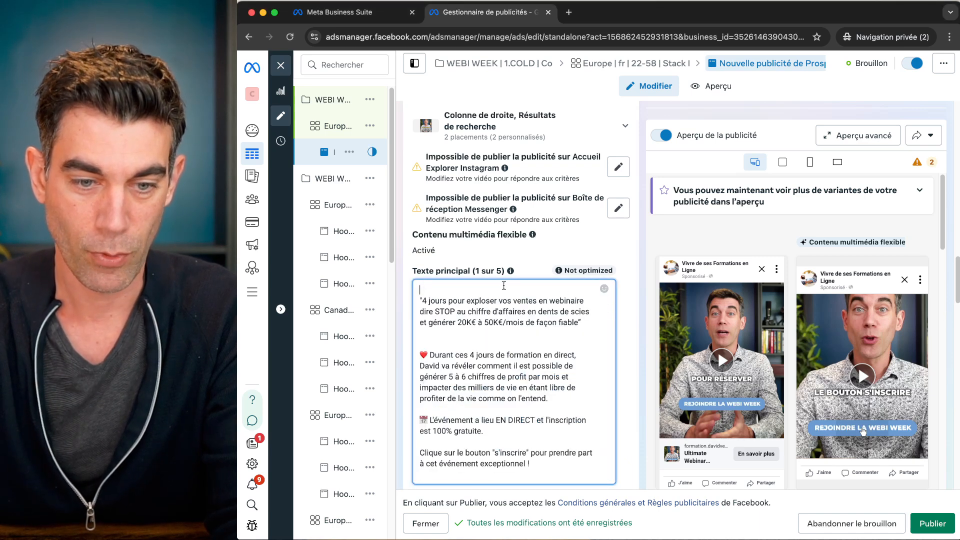
Step: Open Texte principal with "🔥 Si tu es un créateur de programme d'accompagnement en ligne… Attention ! Ne manque pas la nouvelle édition de LA WEBI WEEK !" plus a blank line
type("LA WEBI WEEK !")
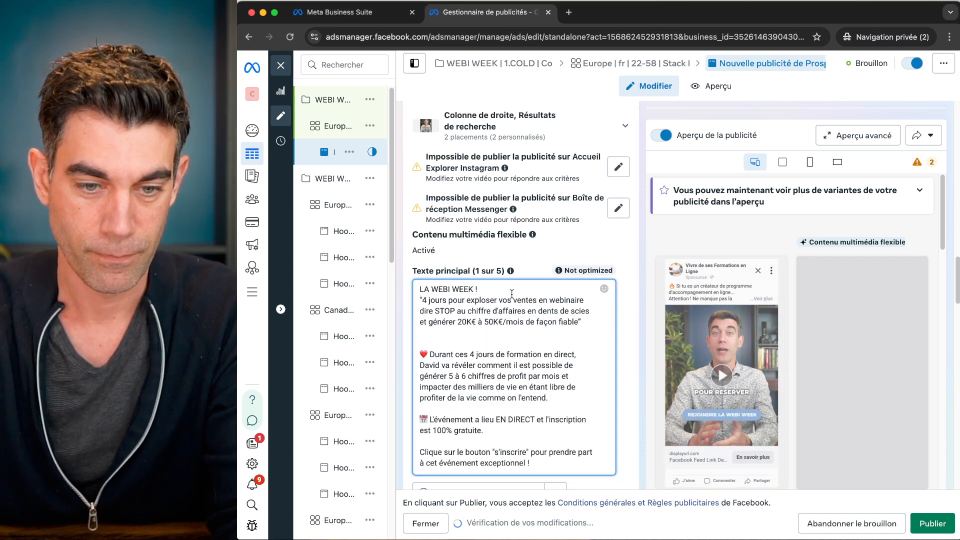
key("Right")
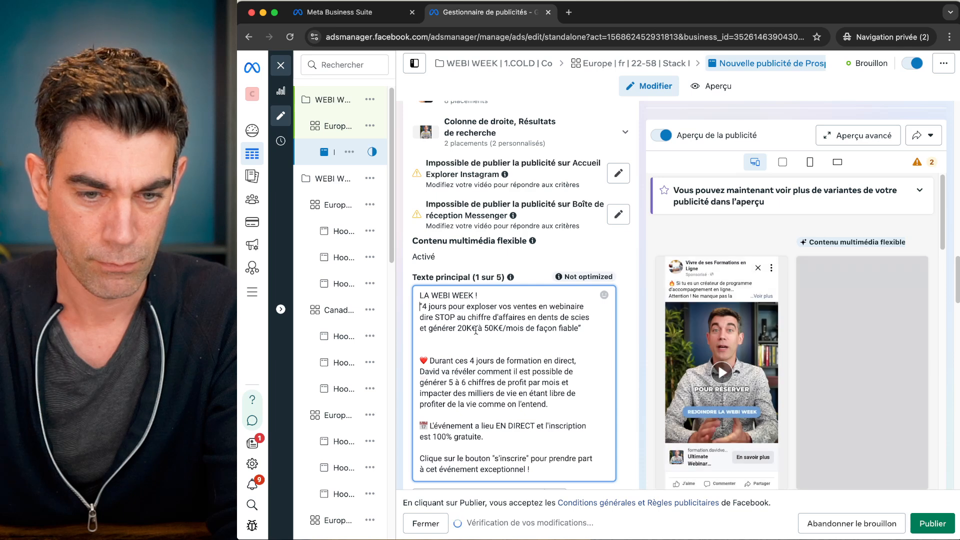
type("🔥 Si tu es un créateur de programme d'accompagnement en ligne… Attention ! Ne manque pas la nouvelle édition de")
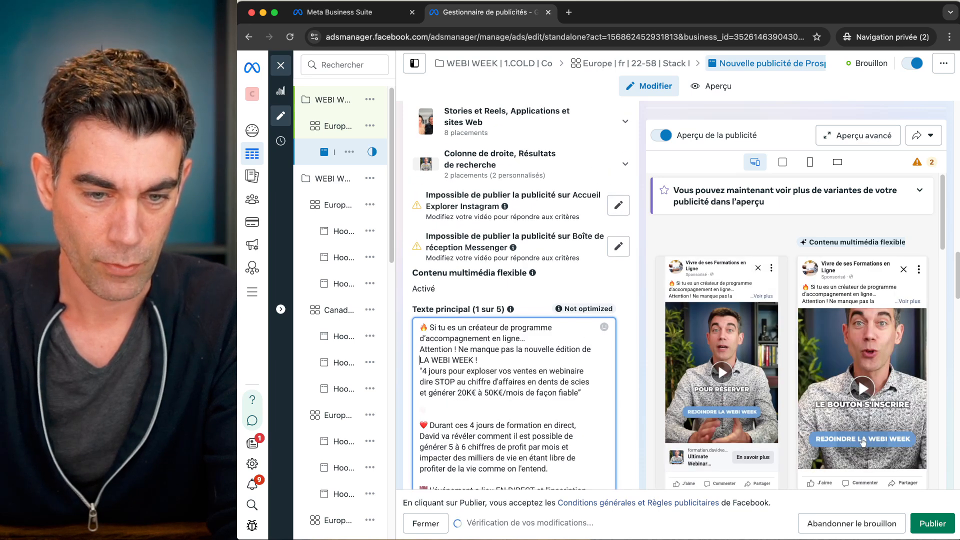
key("Return")
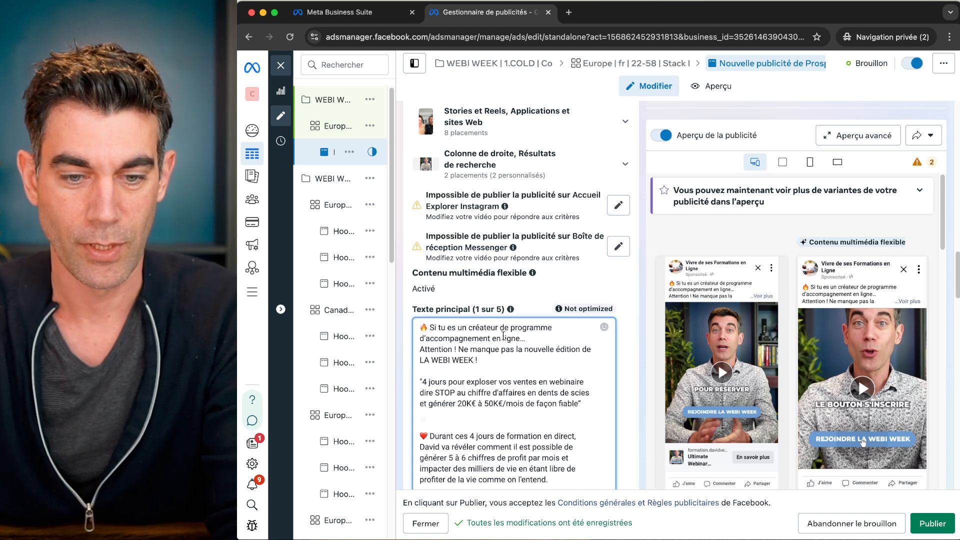
Step: Enter "🚨 4 jours de formation gratuite !" as the ad's first Titre
scroll(509, 350, "down", 5)
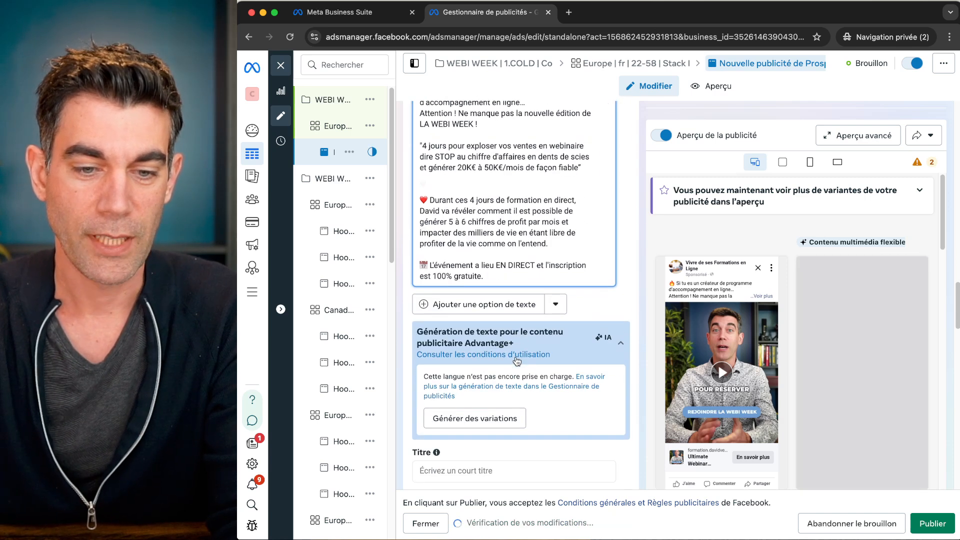
scroll(517, 361, "down", 3)
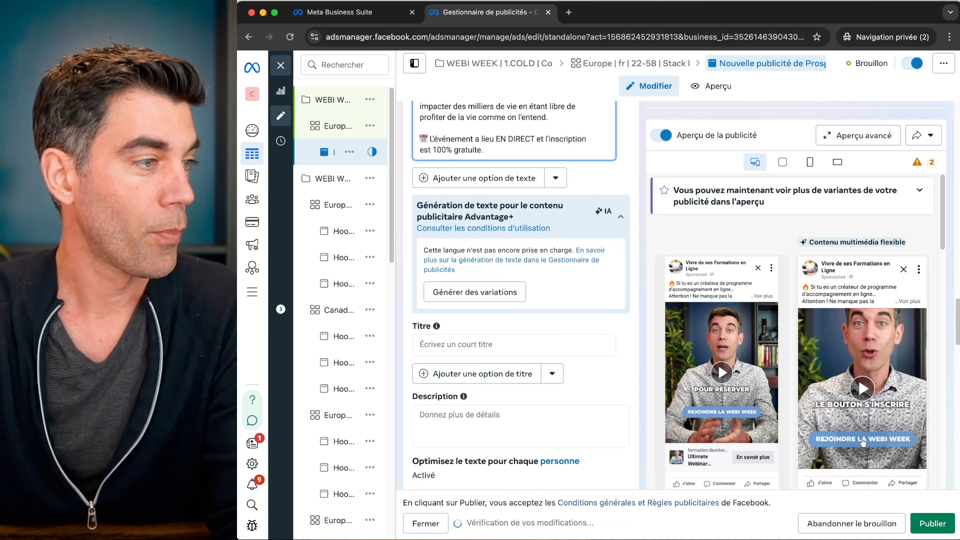
key("super+Tab")
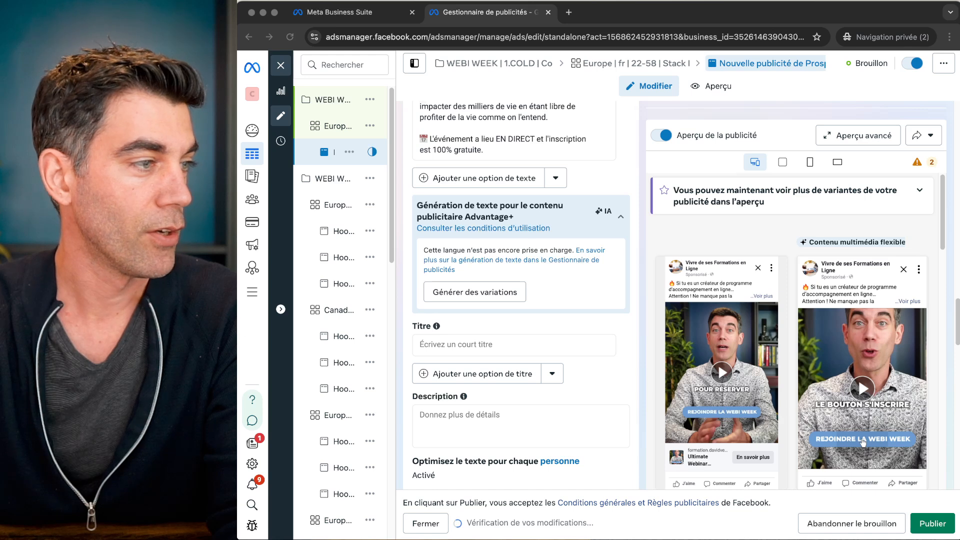
key("super+Tab")
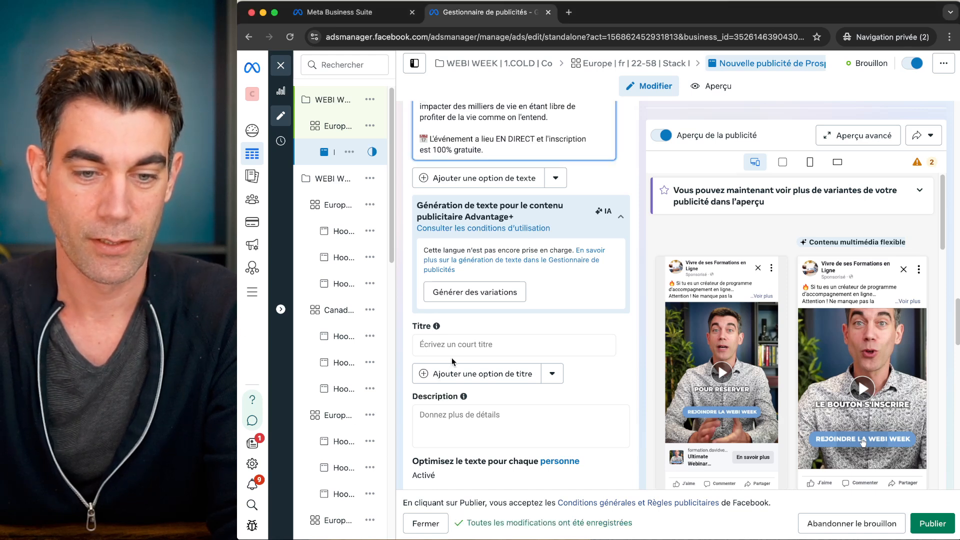
left_click(468, 345)
type("🚨 4 jours de formation gratuite !")
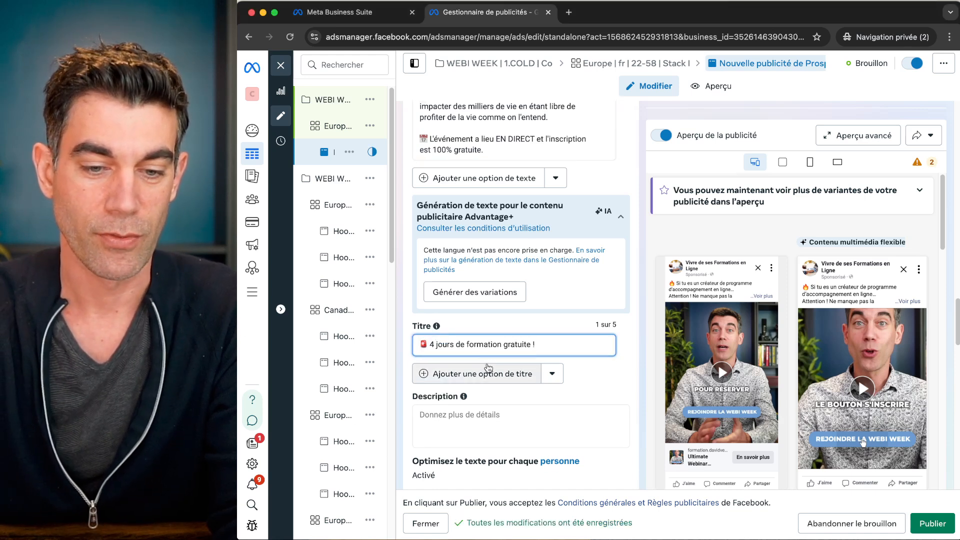
Step: Add a second title option reading "(Gratuit) 4 jours de formation pour les coachs !"
left_click(476, 374)
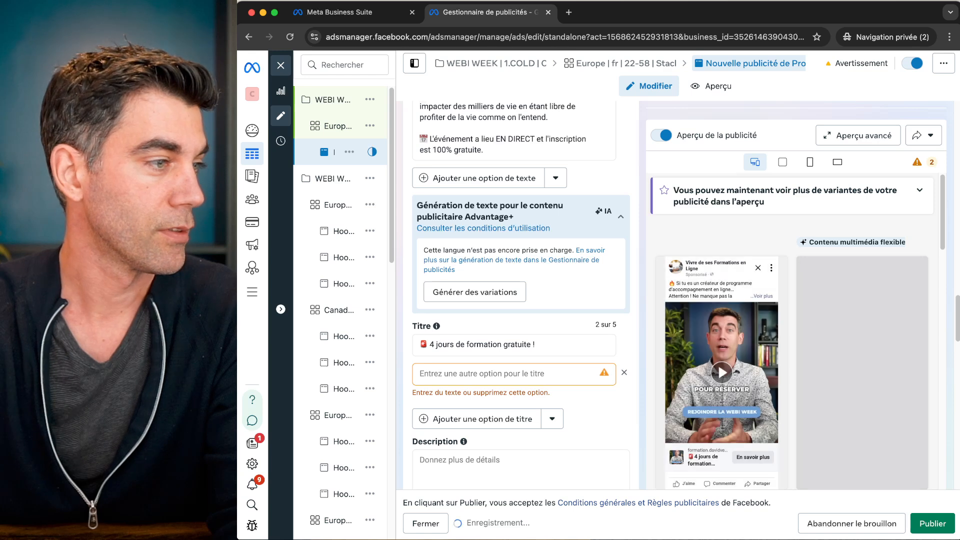
key("super+Tab")
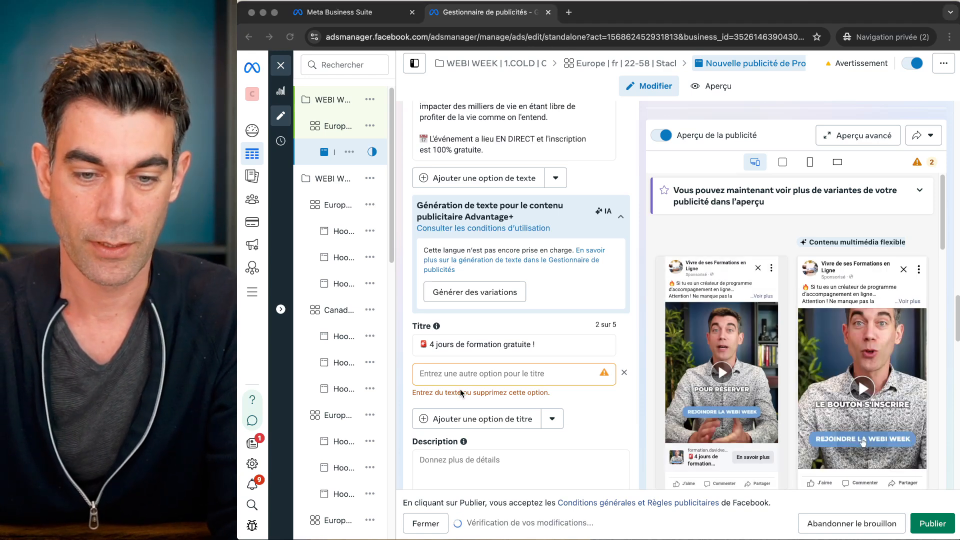
left_click(477, 373)
type("(Gratuit) 4 jours de formation pour les coachs !")
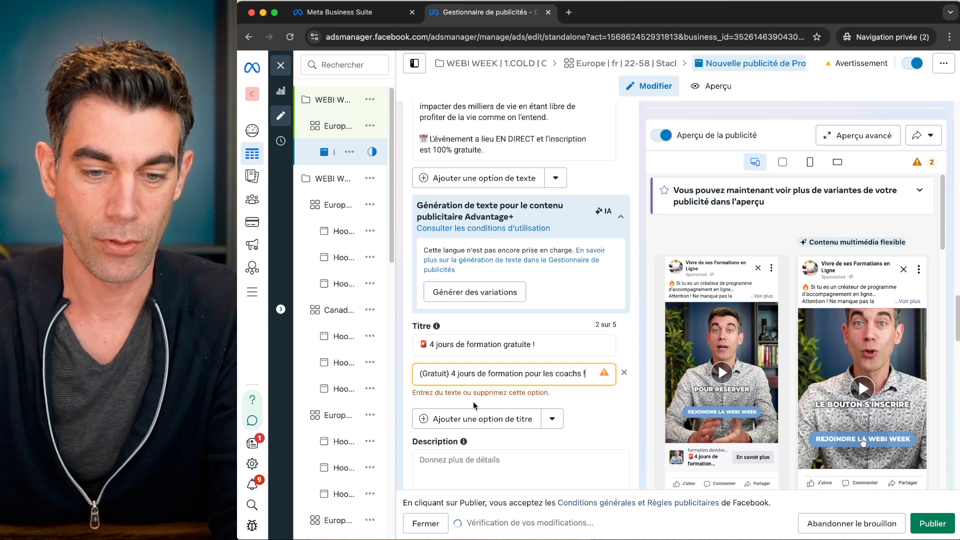
Step: Add a third title option reading "(Gratuit) 4 jours de Véritable Formation en Live !"
left_click(481, 402)
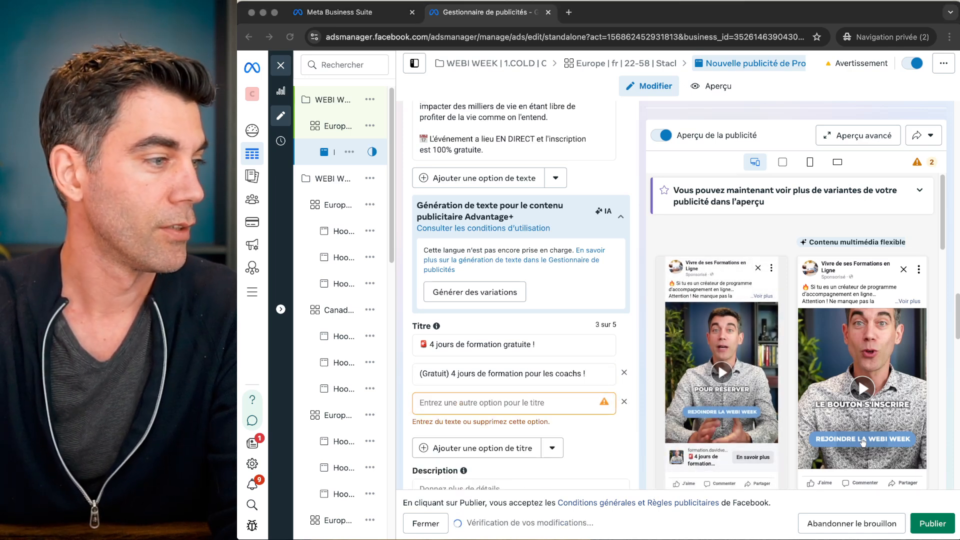
left_click(494, 405)
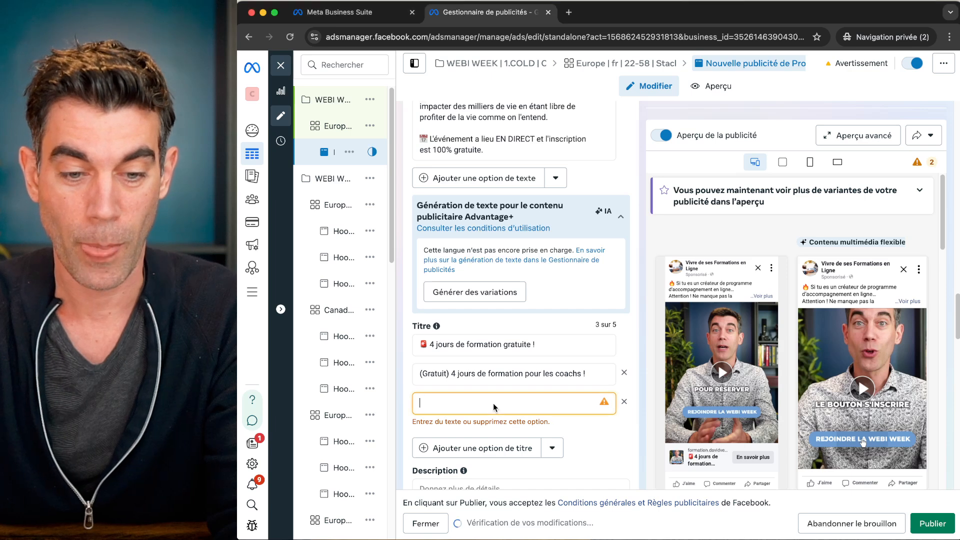
type("(Gratuit) 5 jours de Véritable Formation en Live !")
left_click(459, 405)
key("BackSpace")
type("4")
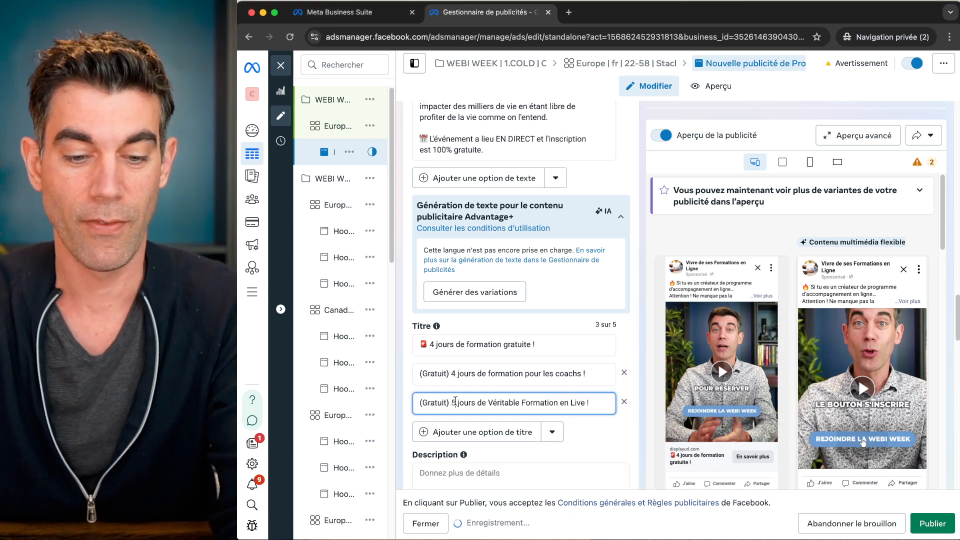
Step: Fill the ad's Description with "Pour les coachs qui en ont marre de courir après les prochains clients chaque semaine"
scroll(549, 385, "down", 5)
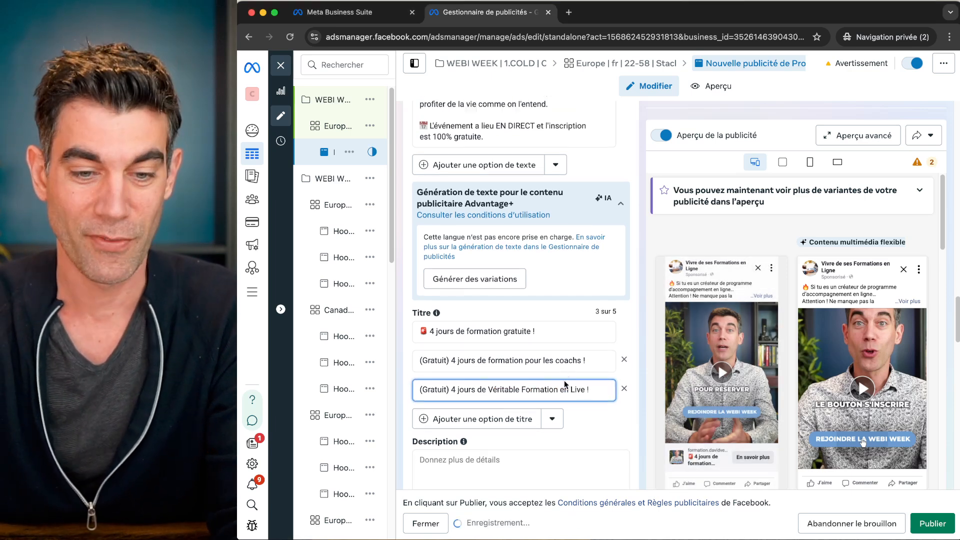
left_click(567, 363)
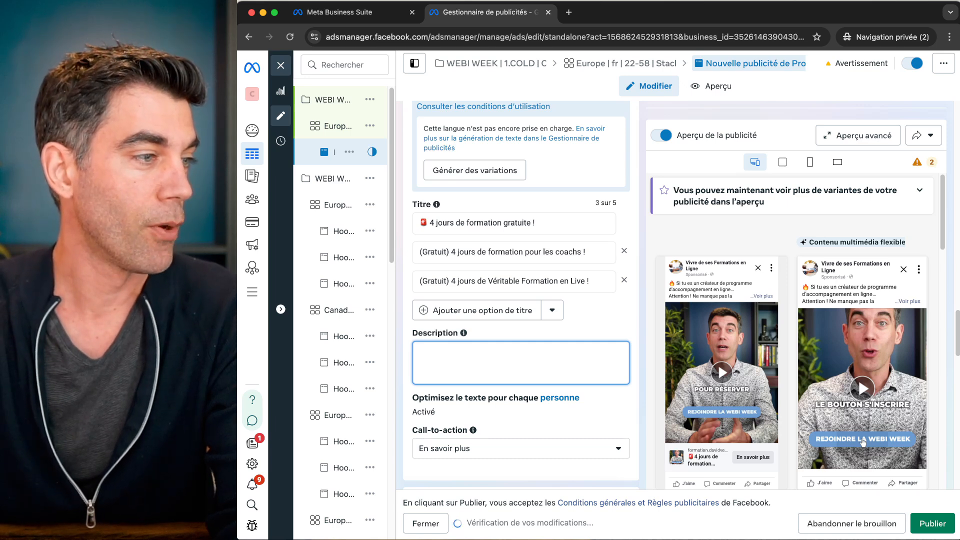
key("super+Tab")
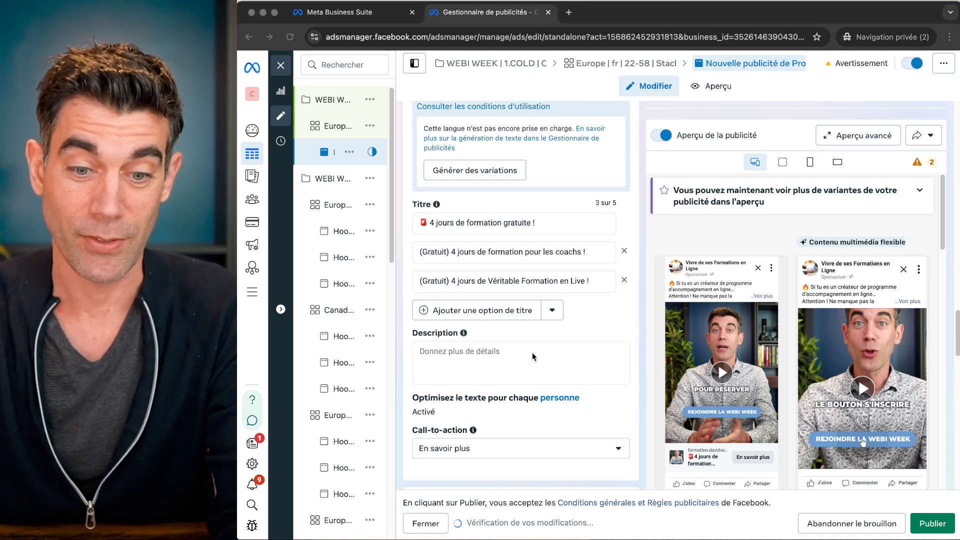
key("super+Tab")
type("Pour les coachs qui en ont marre de courir après les prochains clients chaque semaine")
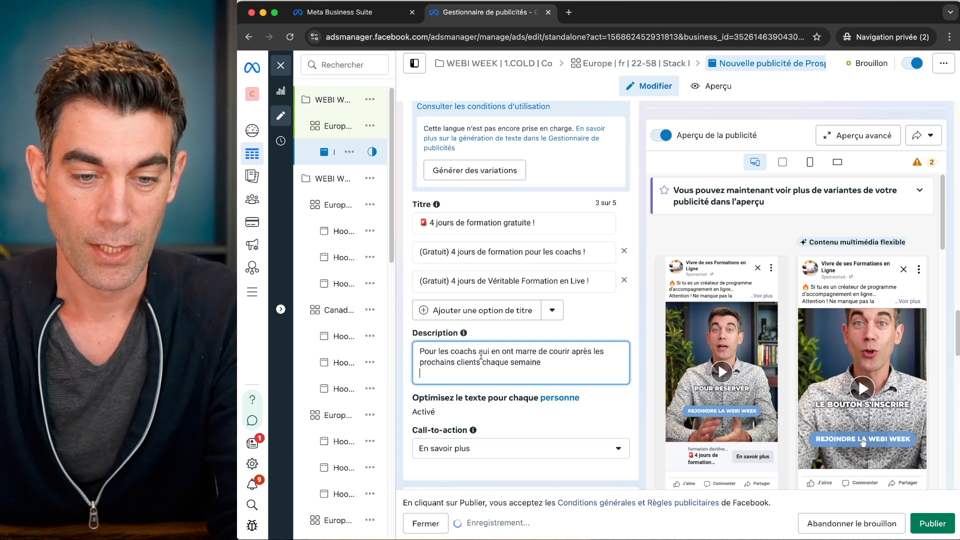
Step: Insert "et formateurs en ligne" after "coachs" in the ad's Description
double_click(458, 351)
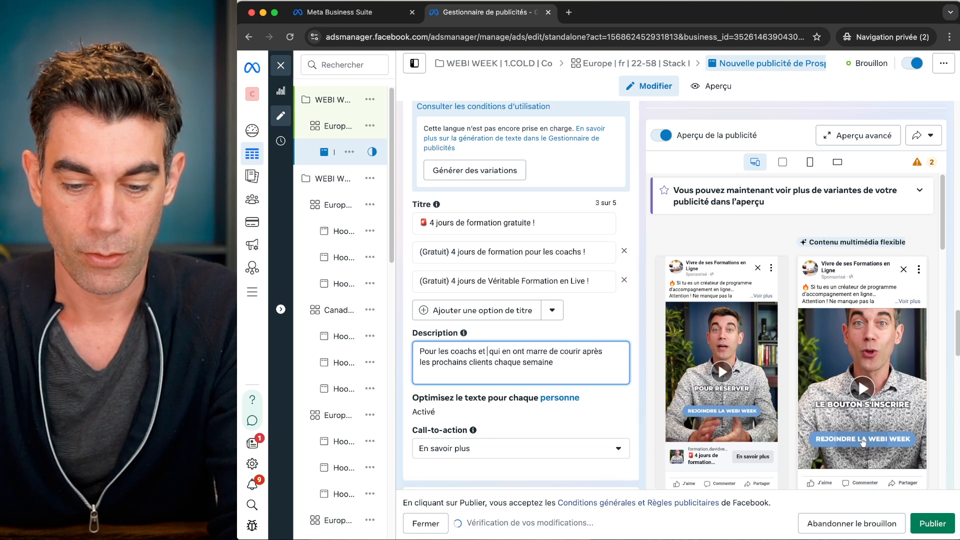
type("eurs en li")
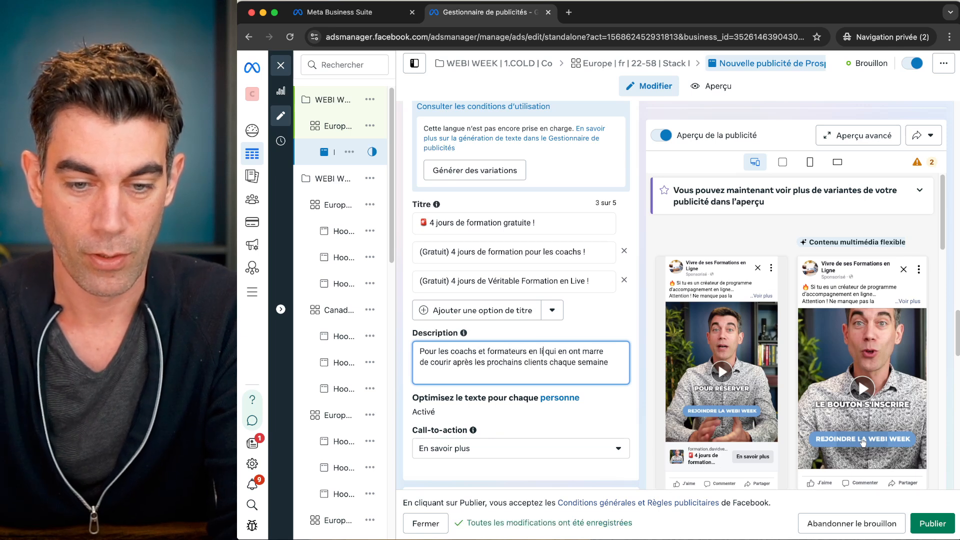
type("gne")
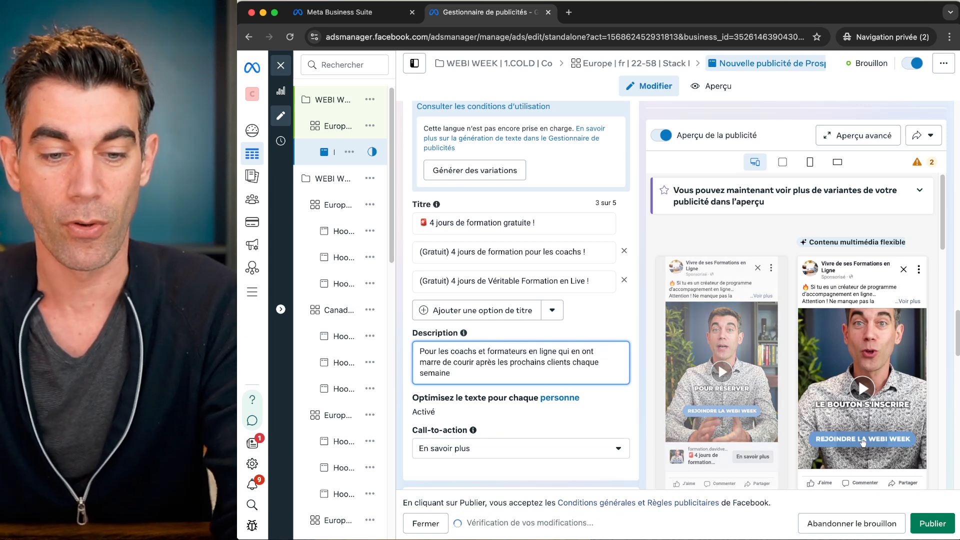
Step: Set the ad's Call-to-action to S'inscrire
scroll(458, 367, "down", 3)
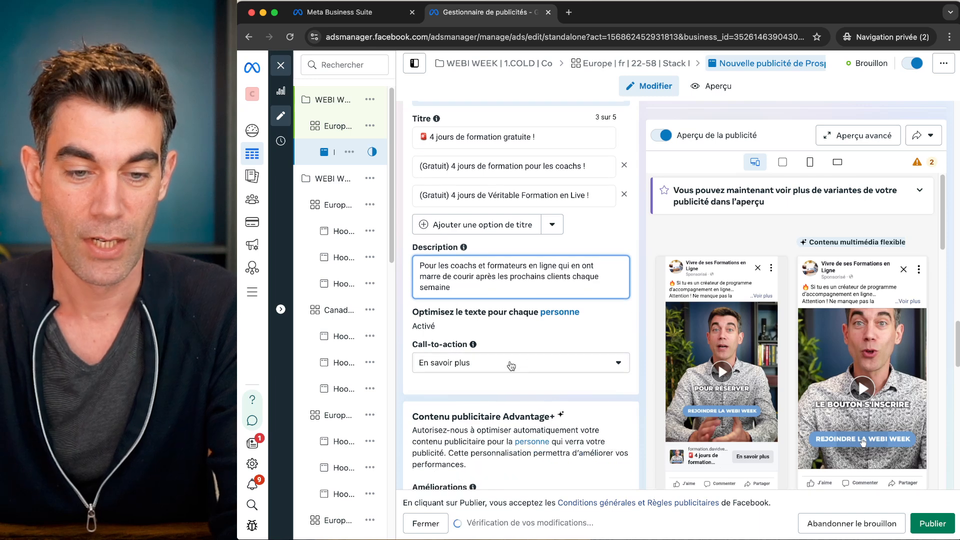
left_click(511, 366)
scroll(470, 223, "up", 1)
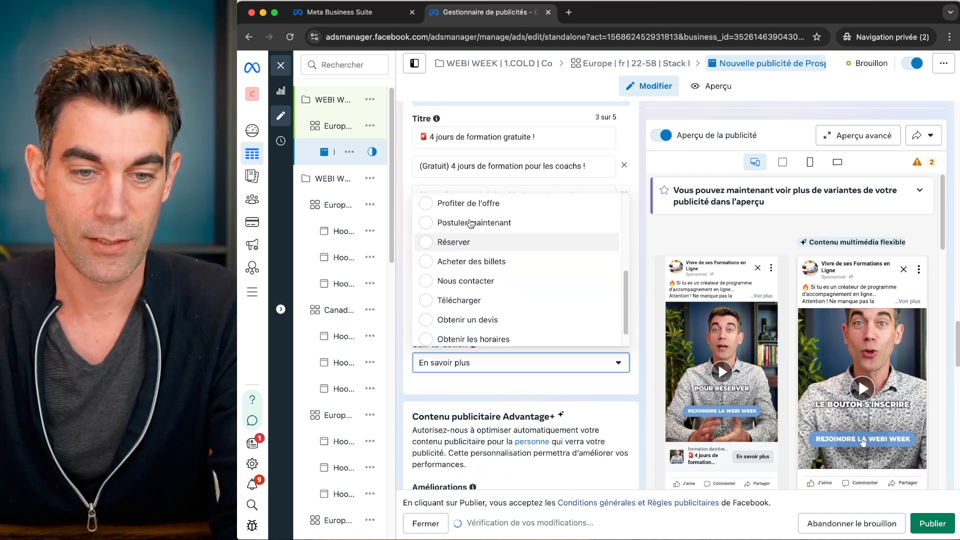
scroll(470, 223, "up", 4)
left_click(455, 242)
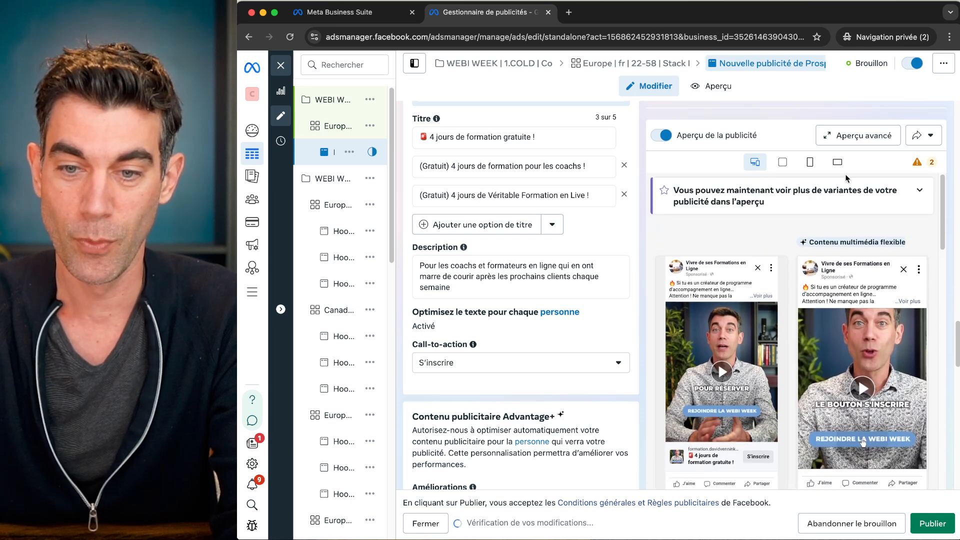
Step: Paste the copied WEBI WEEK page link with its UTM parameters as the ad's destination URL du site Web
scroll(759, 388, "down", 5)
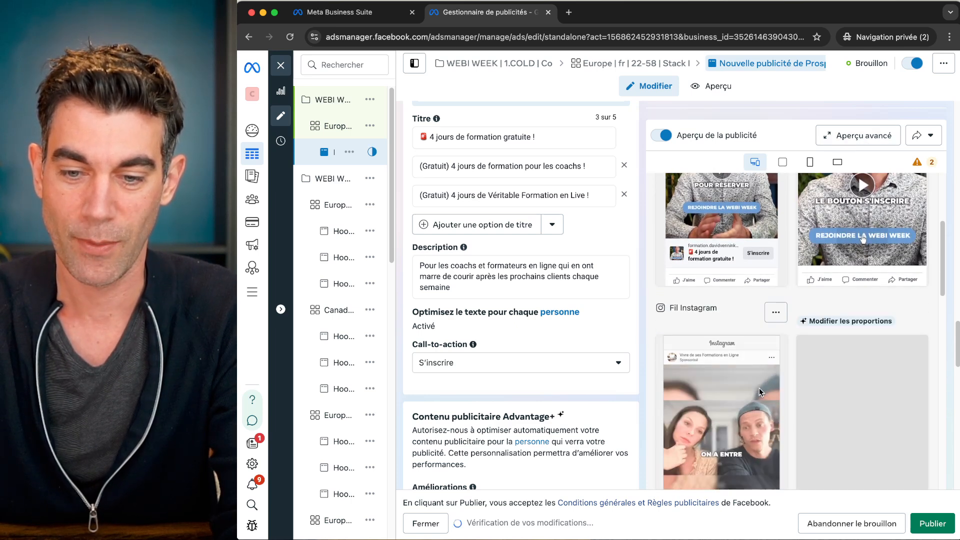
scroll(758, 388, "down", 3)
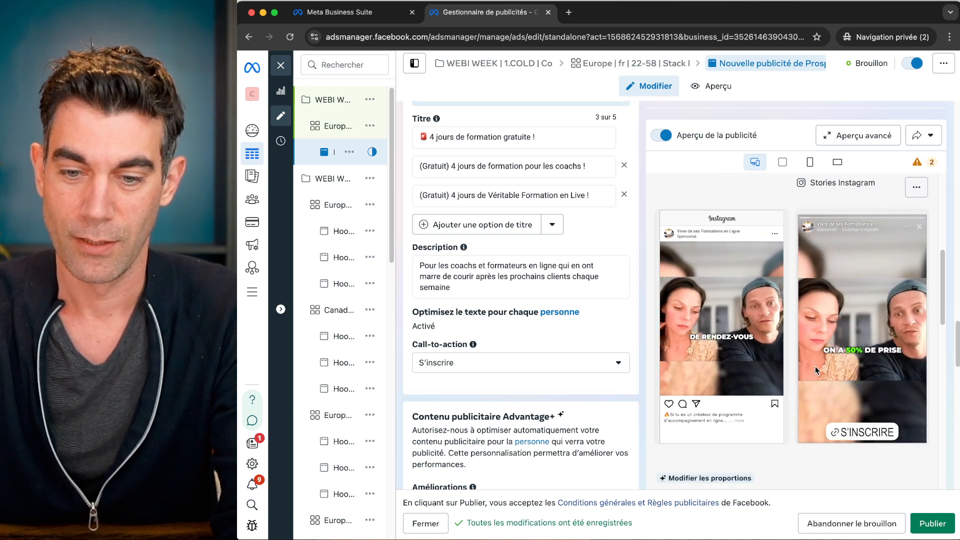
scroll(655, 352, "down", 5)
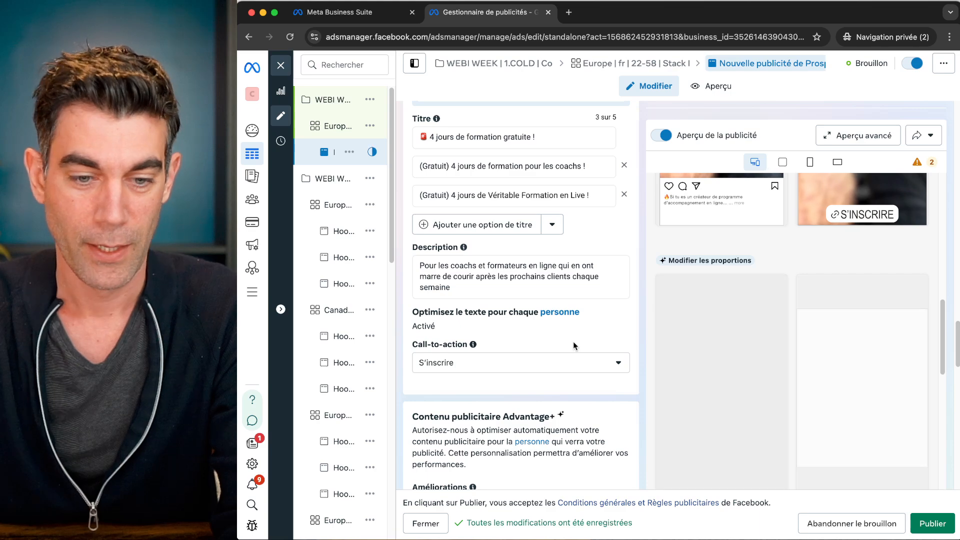
scroll(572, 341, "down", 8)
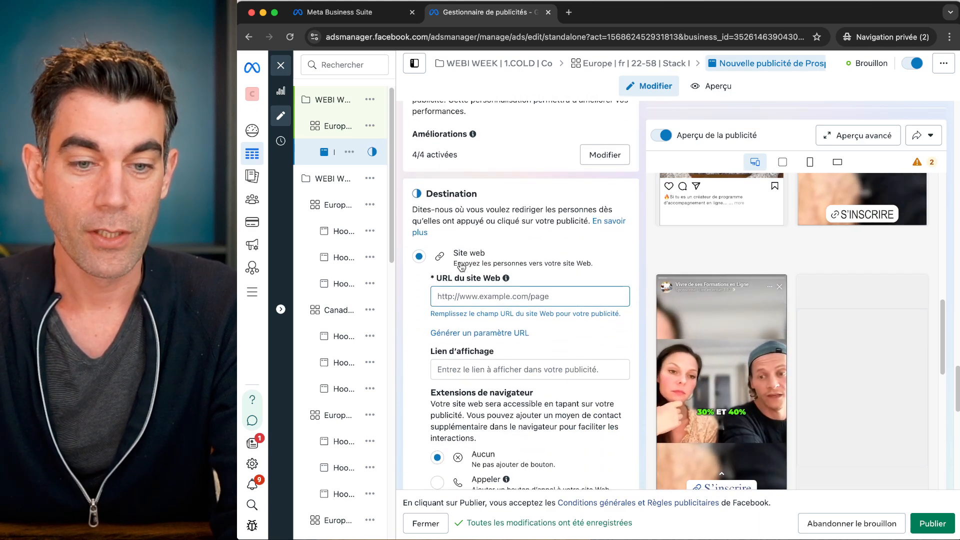
left_click(458, 295)
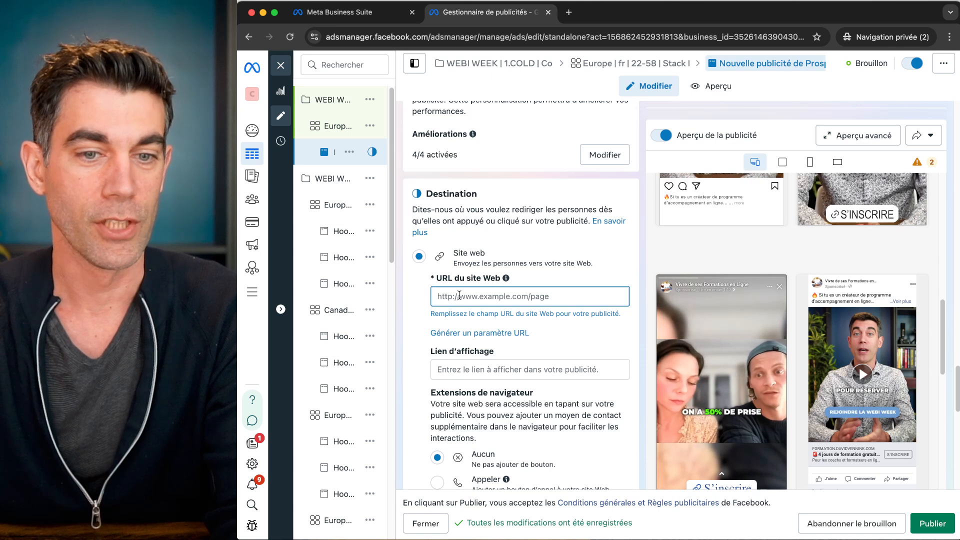
key("super+Tab")
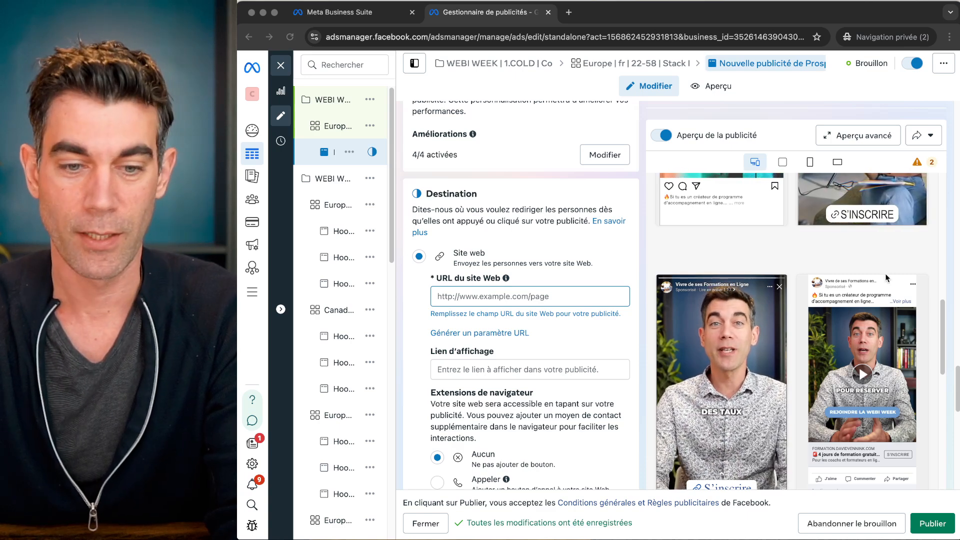
left_click(520, 293)
key("super+v")
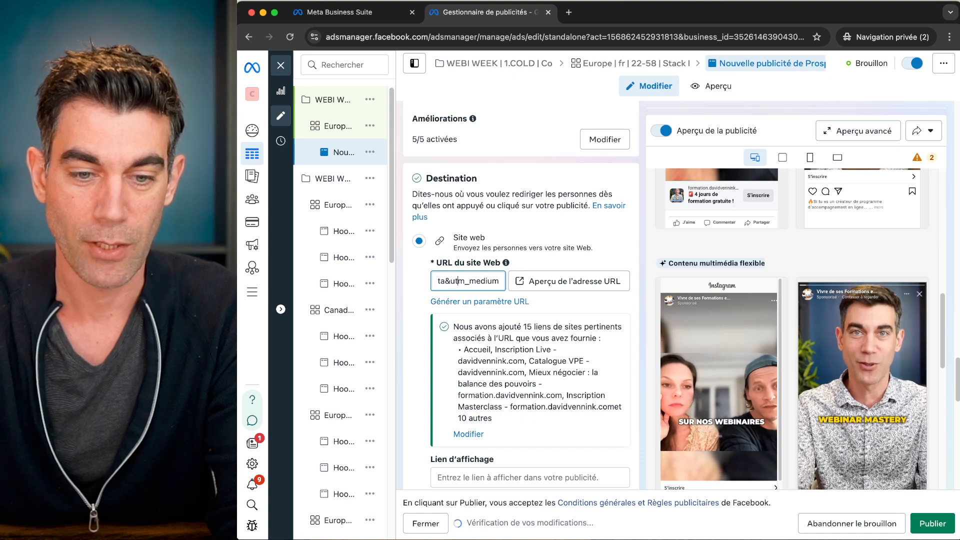
Step: Inspect the pasted website URL from its utm_medium and utm_source parameters back to the page path
key("alt+Left")
key("alt+Left")
key("Left")
key("alt+Left")
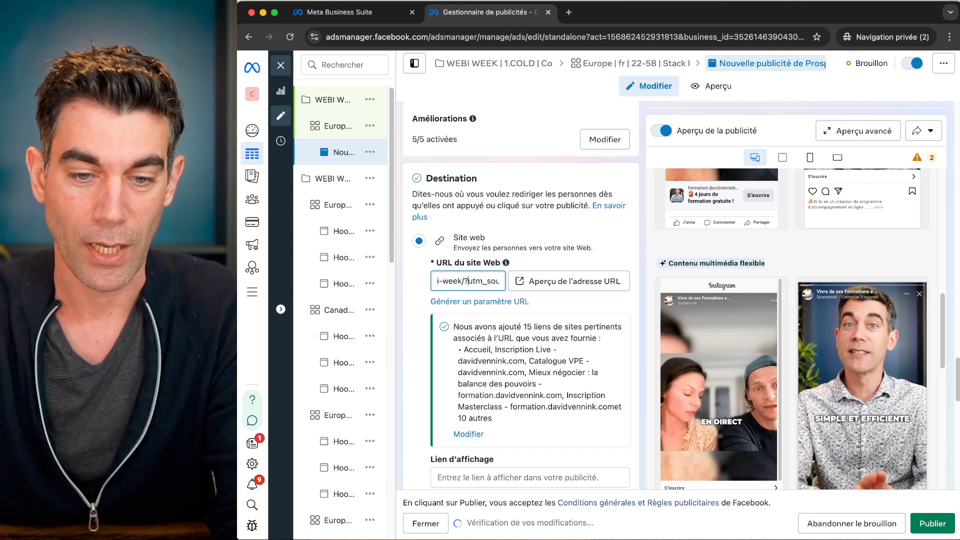
key("Left")
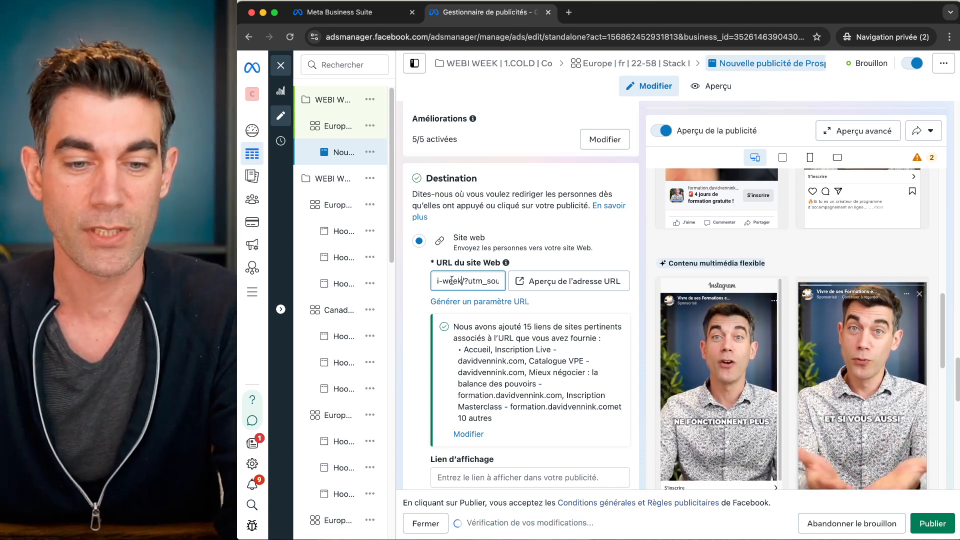
scroll(452, 281, "down", 1)
left_click(417, 264)
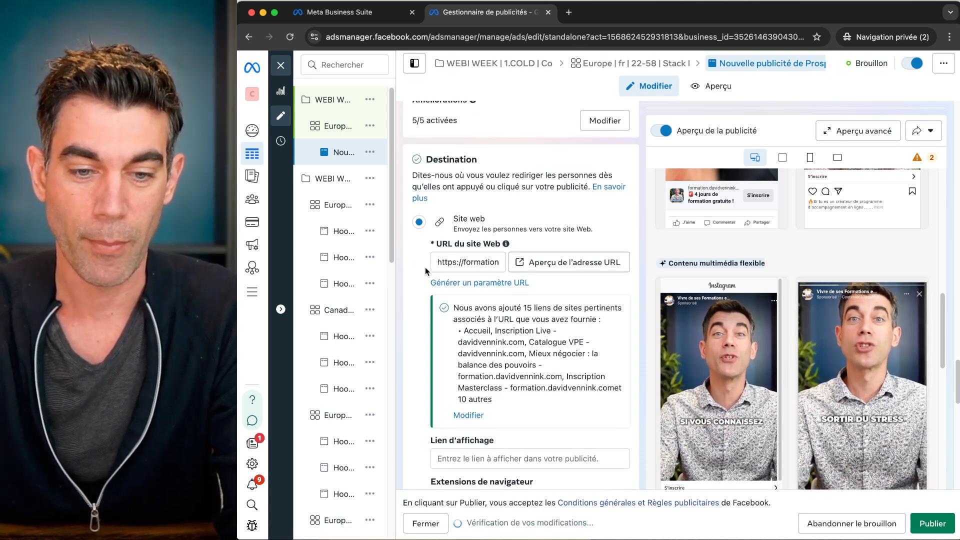
Step: Review the ad's remaining settings for Lien d'affichage, Extensions de navigateur, Langues and Suivi
scroll(424, 269, "down", 5)
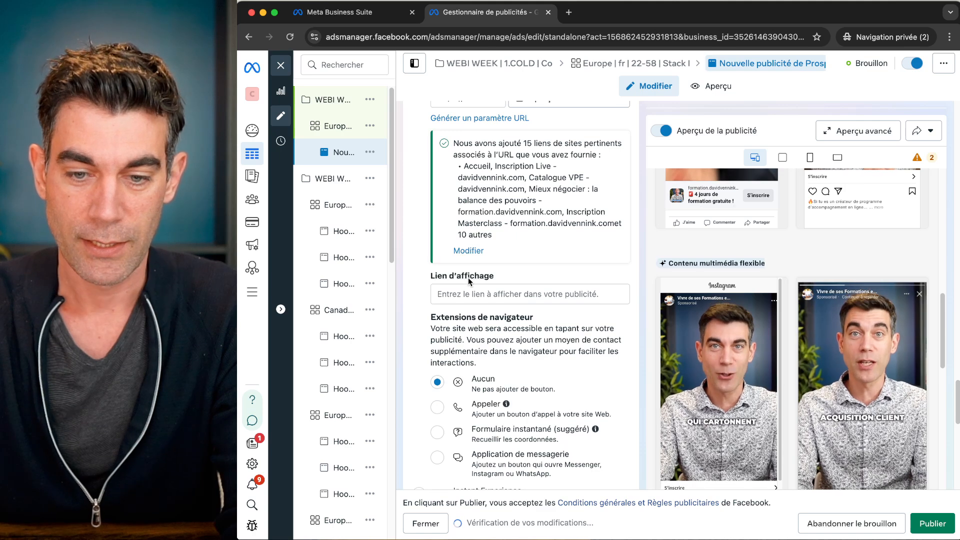
scroll(687, 260, "up", 5)
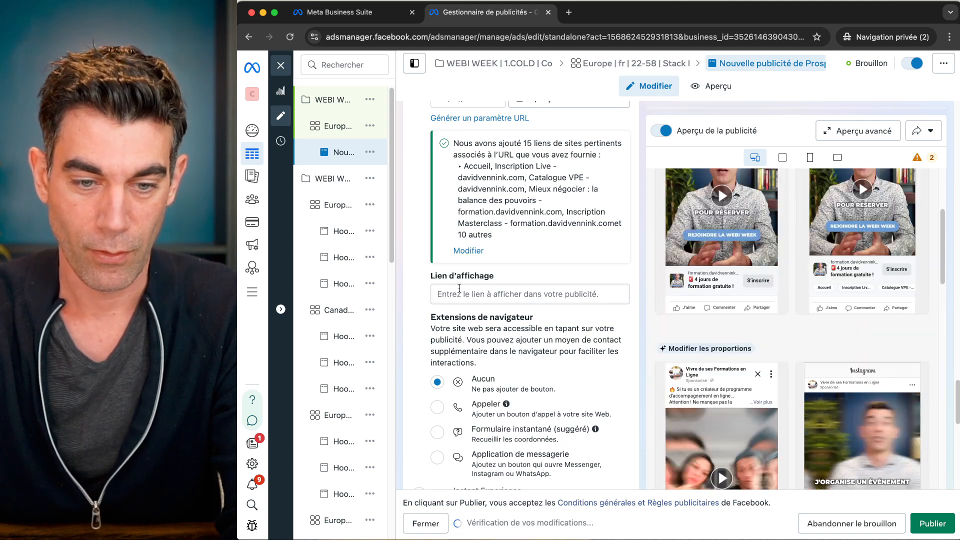
scroll(462, 284, "down", 6)
scroll(462, 284, "down", 8)
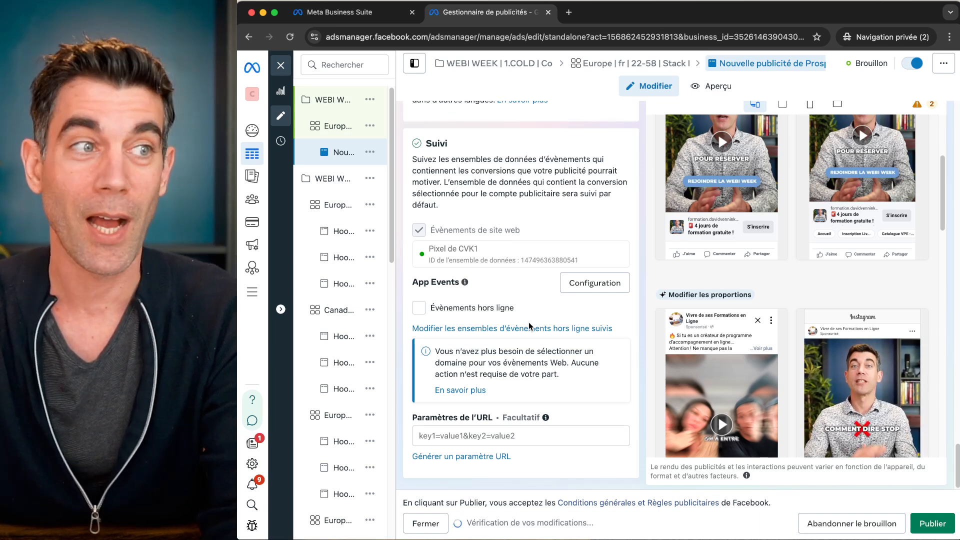
scroll(571, 266, "up", 15)
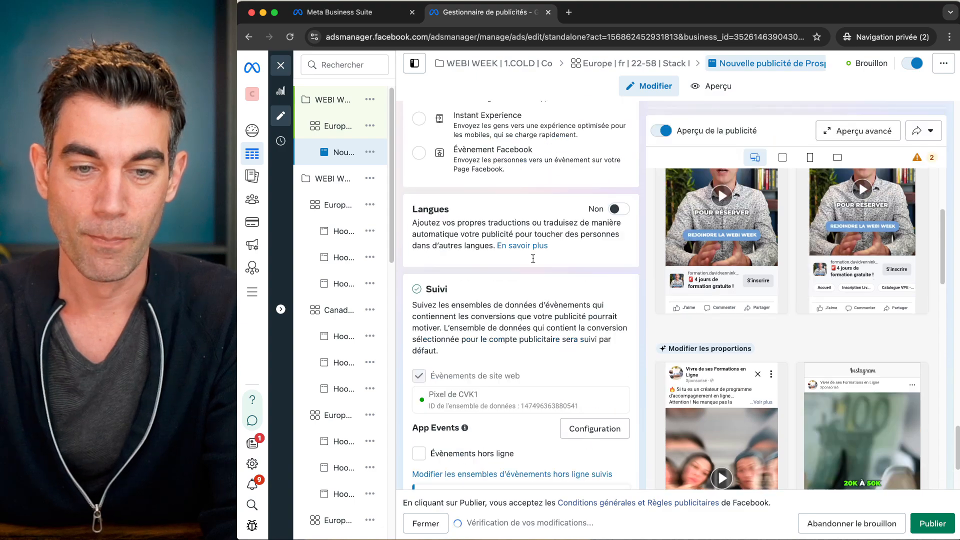
Step: Rename the ad as T3H1C1
scroll(544, 279, "up", 10)
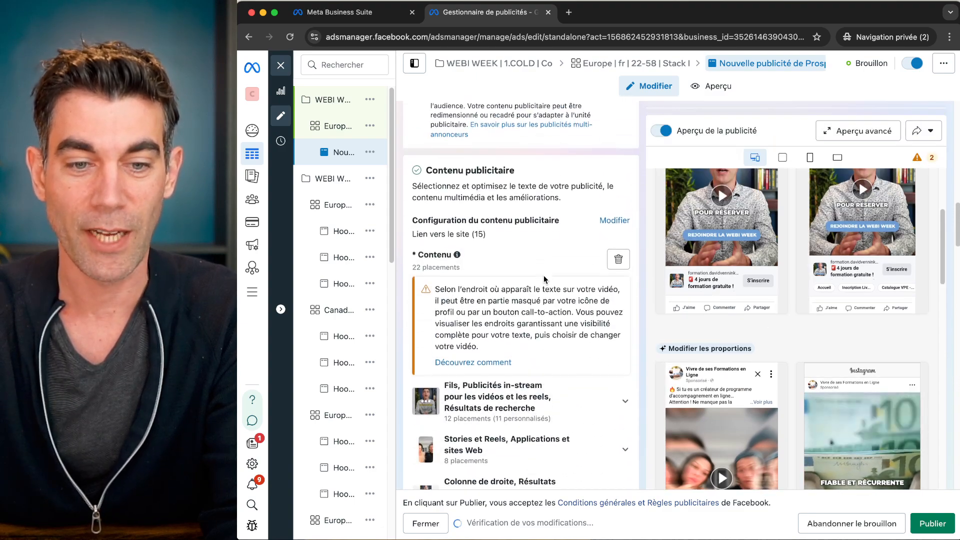
scroll(506, 220, "up", 5)
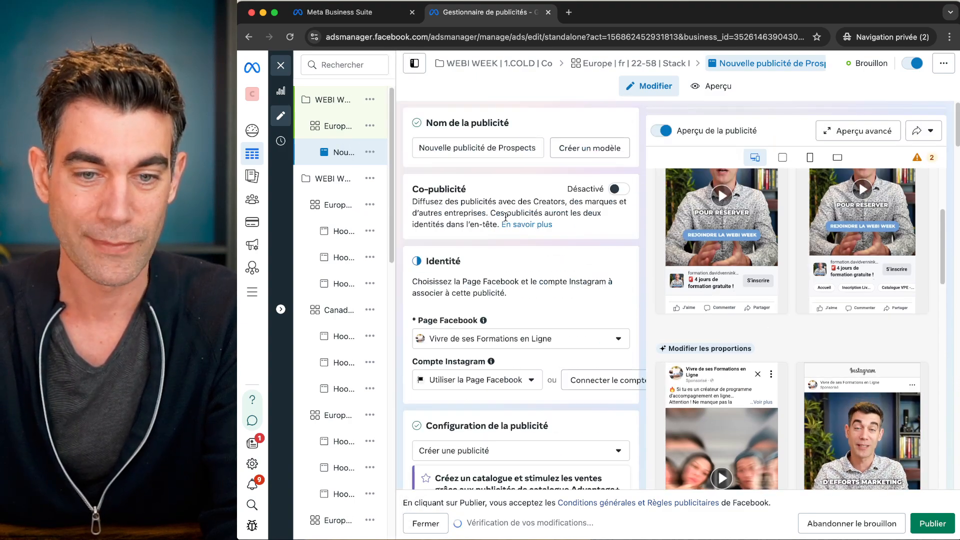
triple_click(481, 148)
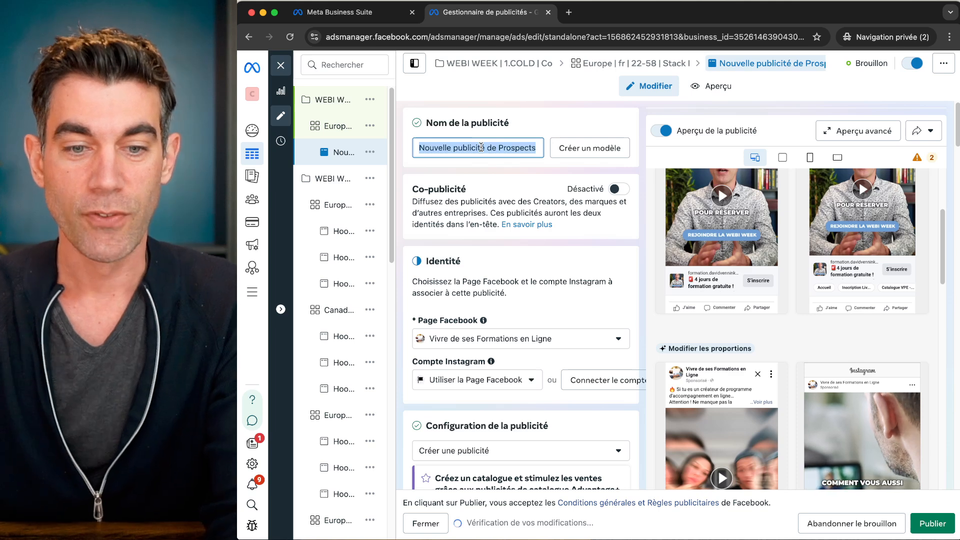
type("T")
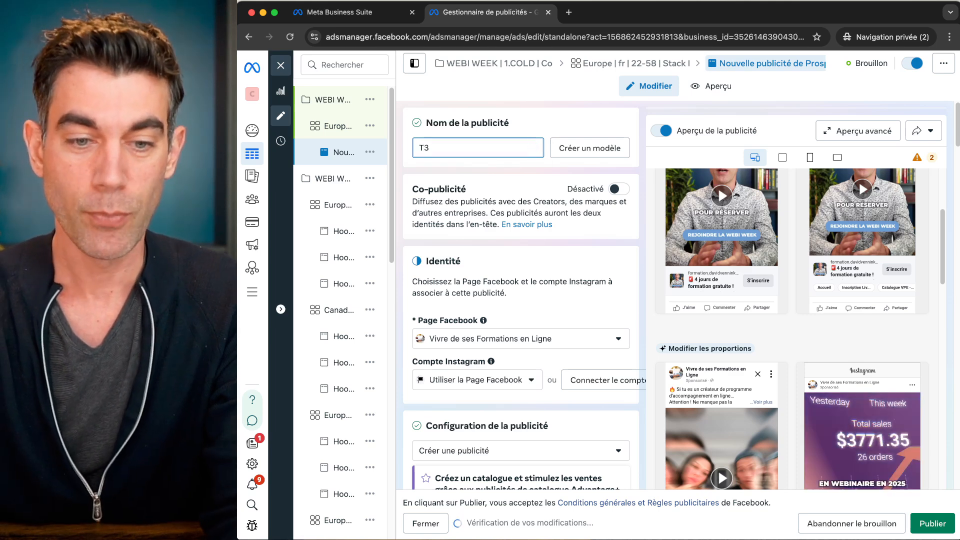
type("3H1C1")
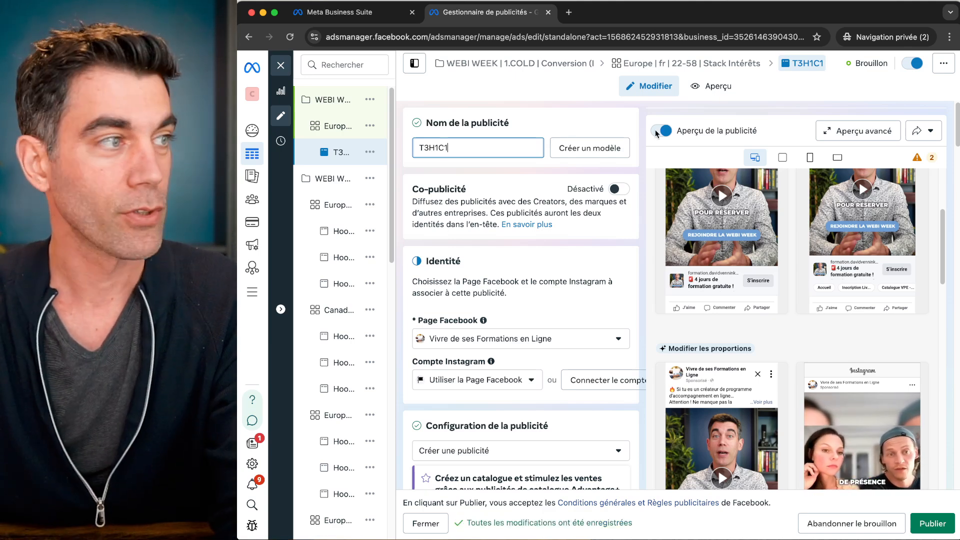
Step: Switch to Finder and examine the hook video files in the T3 Webi Week - 4-5 folder
key("super+Tab")
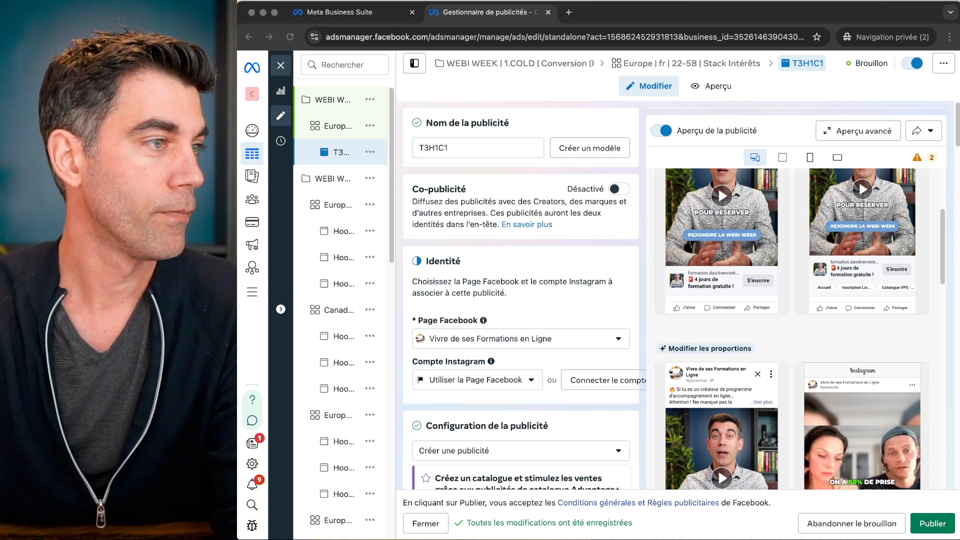
left_click_drag(956, 260, 590, 124)
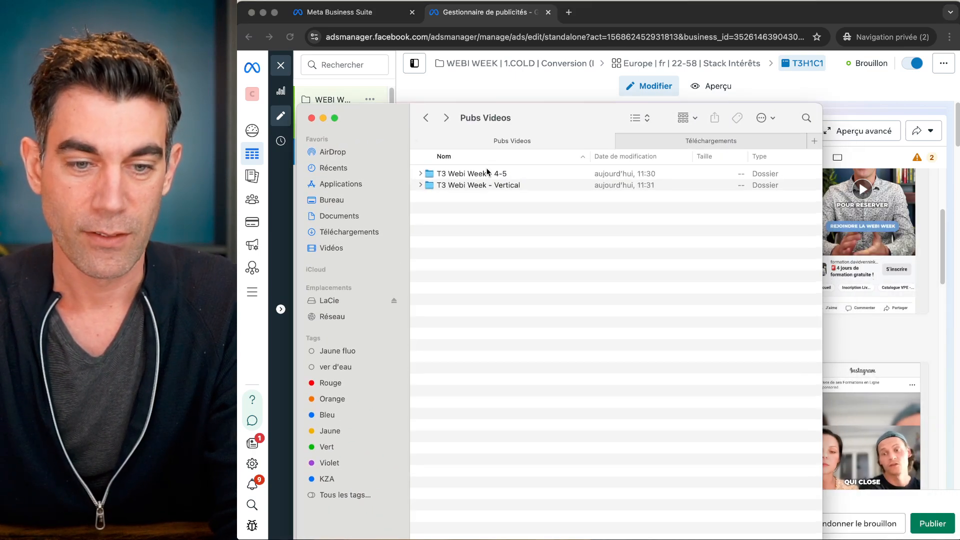
double_click(456, 175)
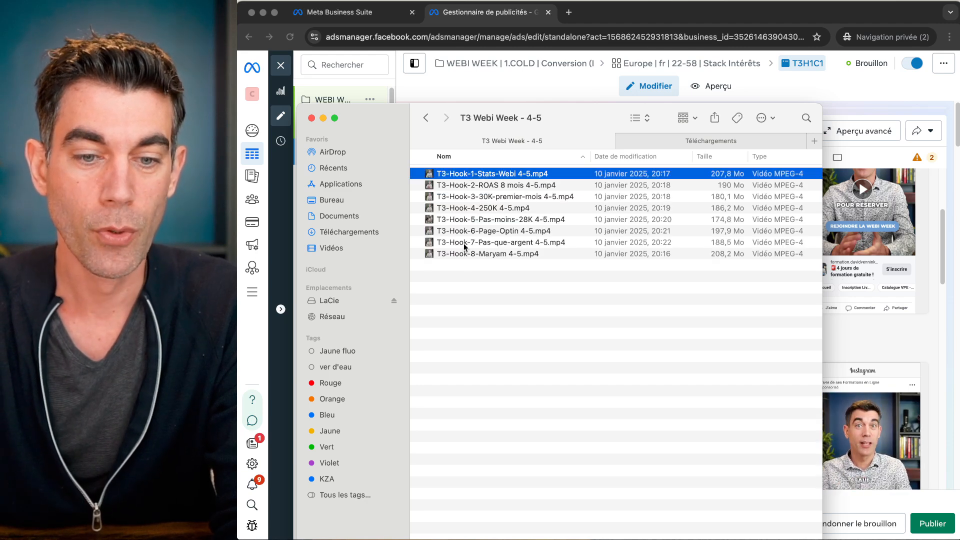
left_click(466, 254, "shift")
left_click(468, 252)
key("Up")
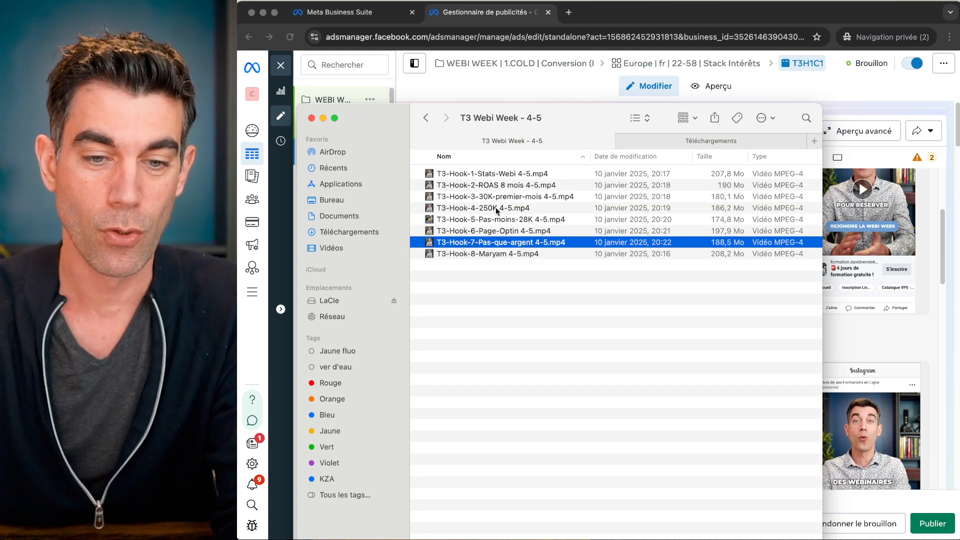
left_click(501, 173)
left_click(481, 197)
key("Up")
key("Down")
key("Down")
key("Down")
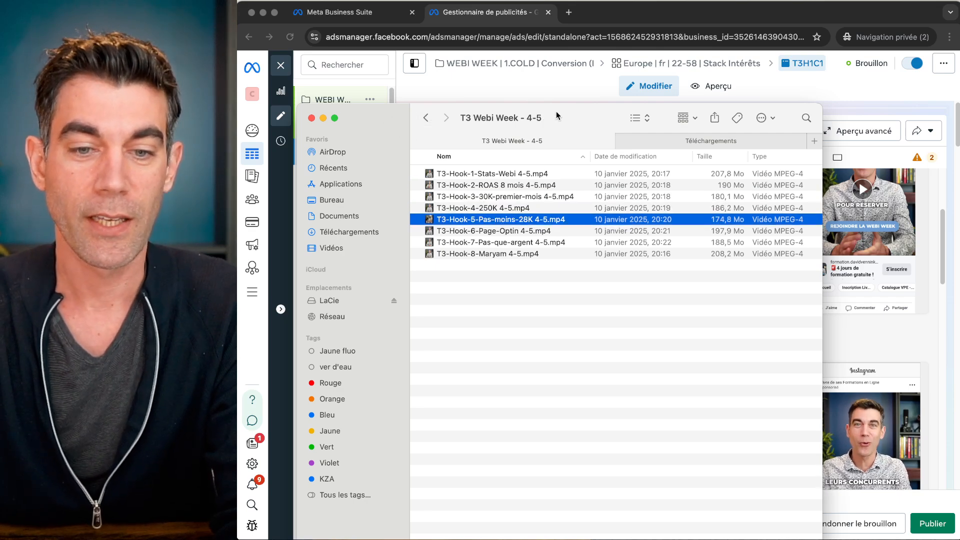
left_click_drag(558, 116, 959, 373)
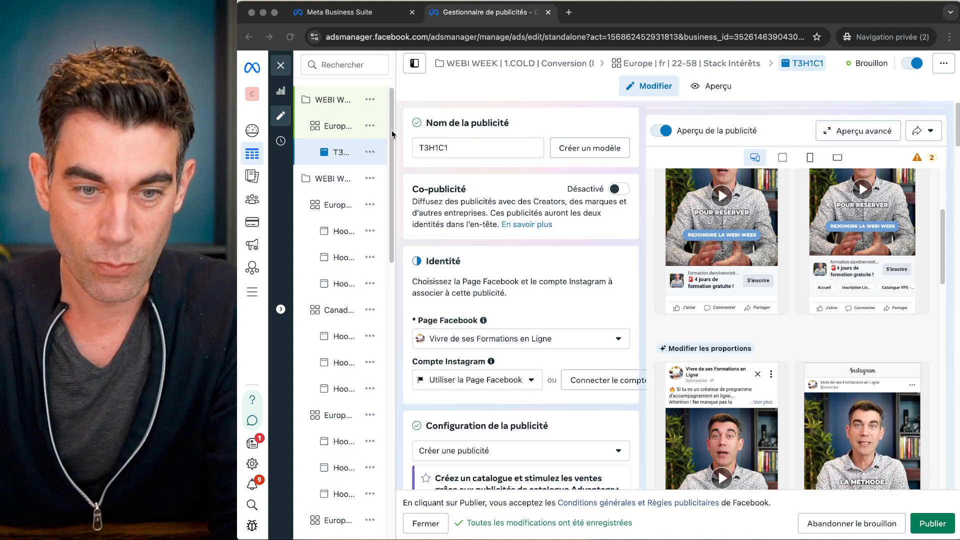
Step: Duplicate the ad T3H1C1 once within its Campagne d'origine, keeping existing reactions, comments and shares
left_click(473, 105)
key("super+minus")
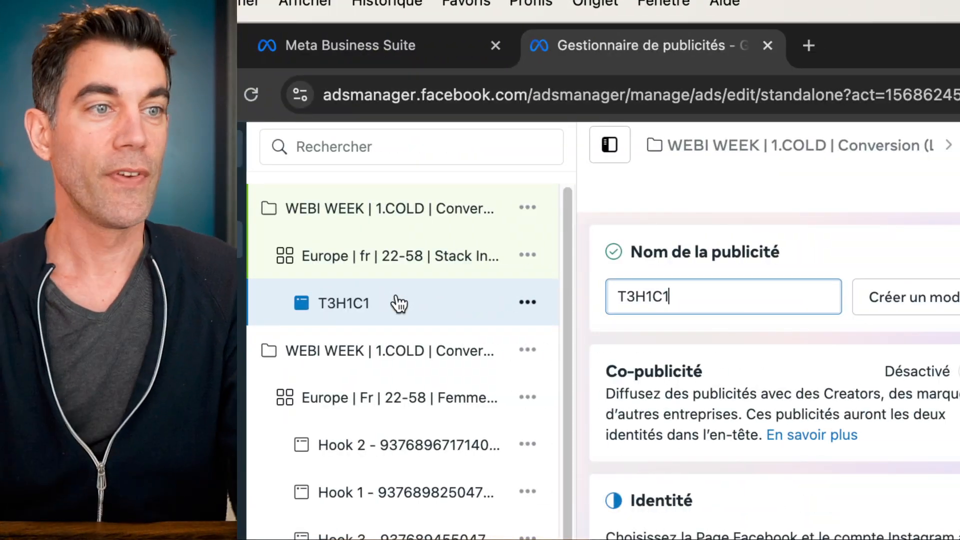
left_click(526, 304)
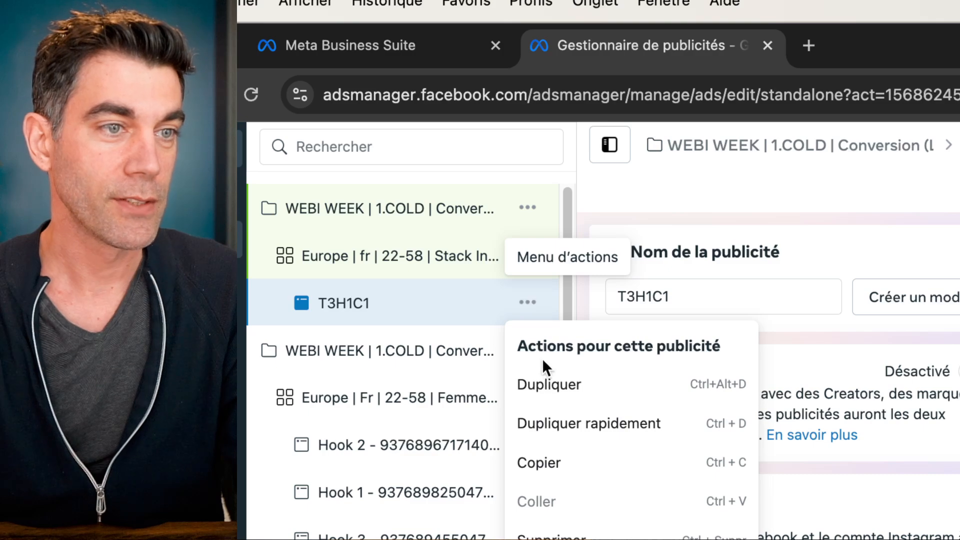
left_click(547, 385)
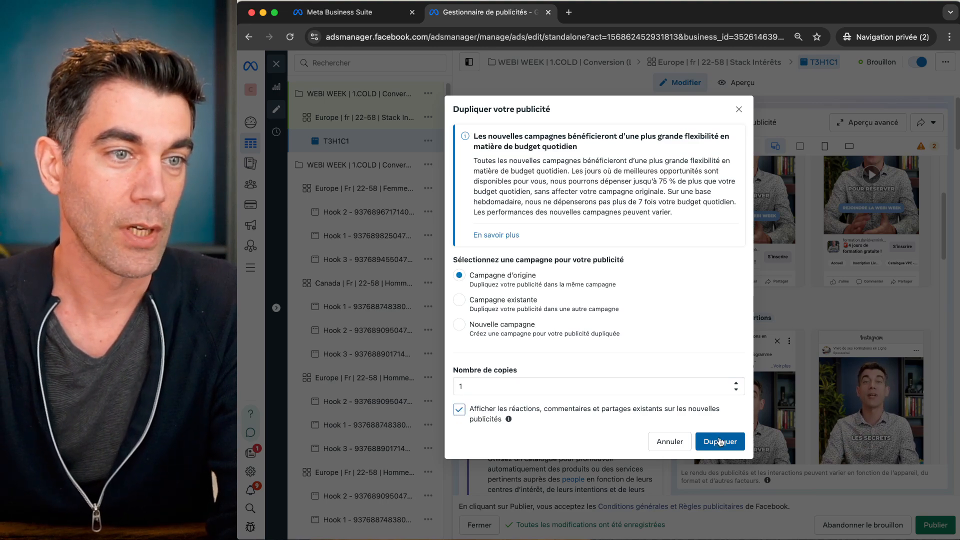
left_click(720, 441)
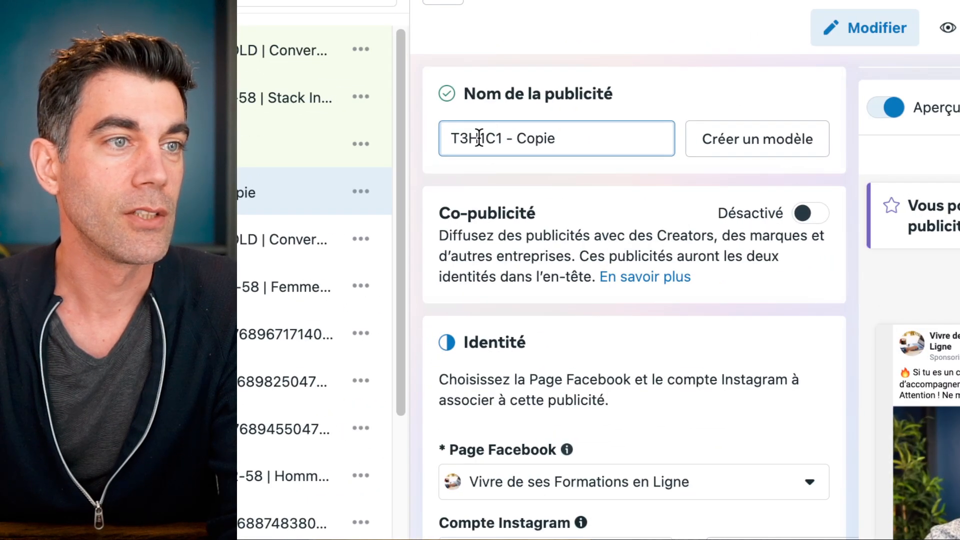
Step: Rename the duplicated ad as T3H2C1
left_click(481, 138)
key("BackSpace")
type("2")
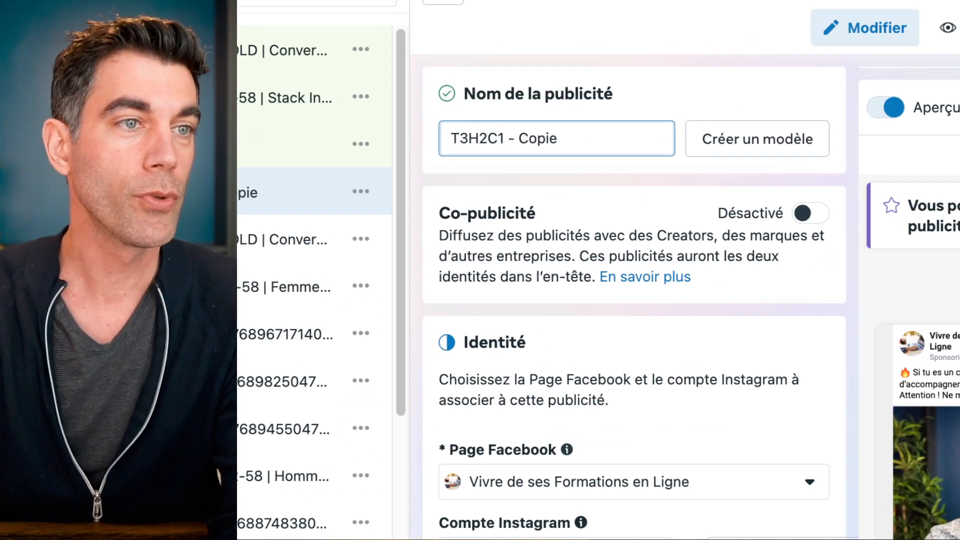
key("BackSpace")
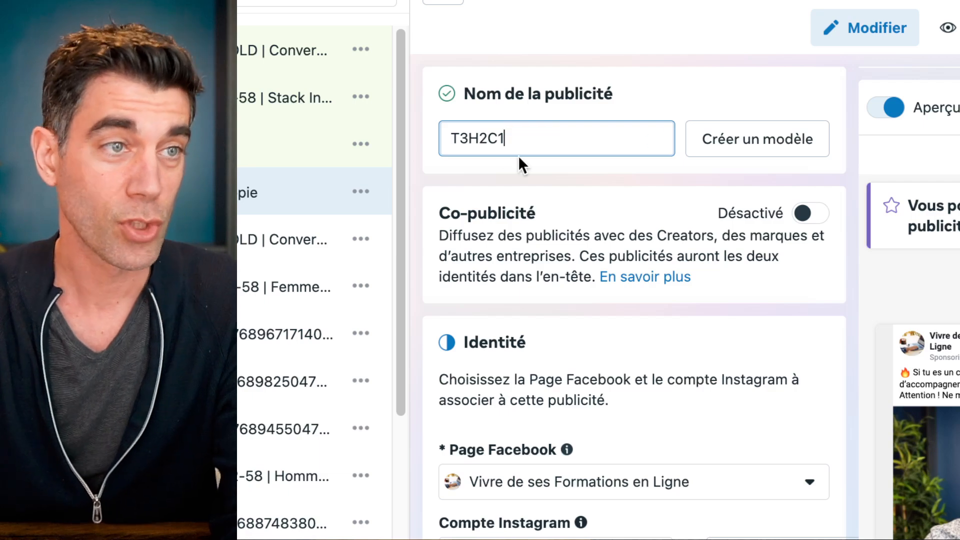
left_click(586, 200)
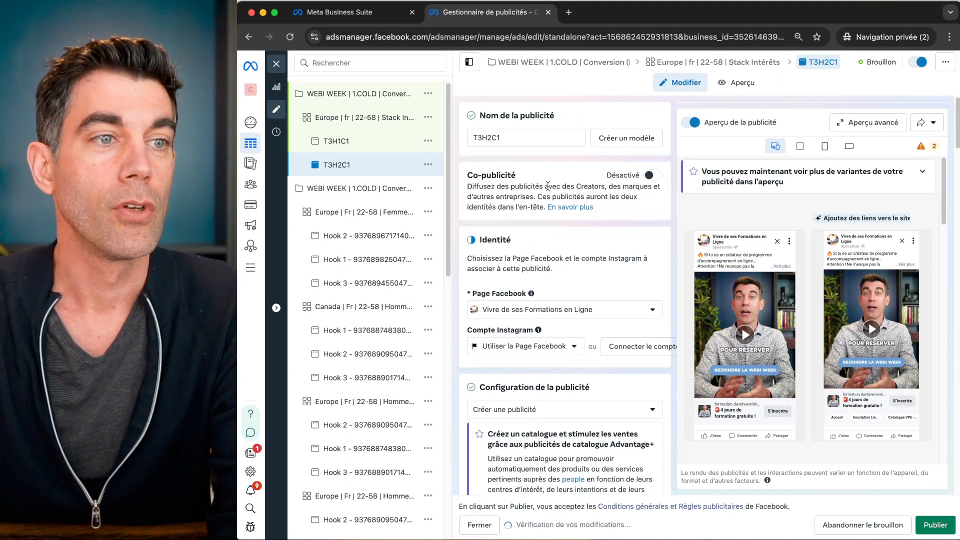
Step: Remove the existing video content from the ad T3H2C1
scroll(548, 186, "down", 15)
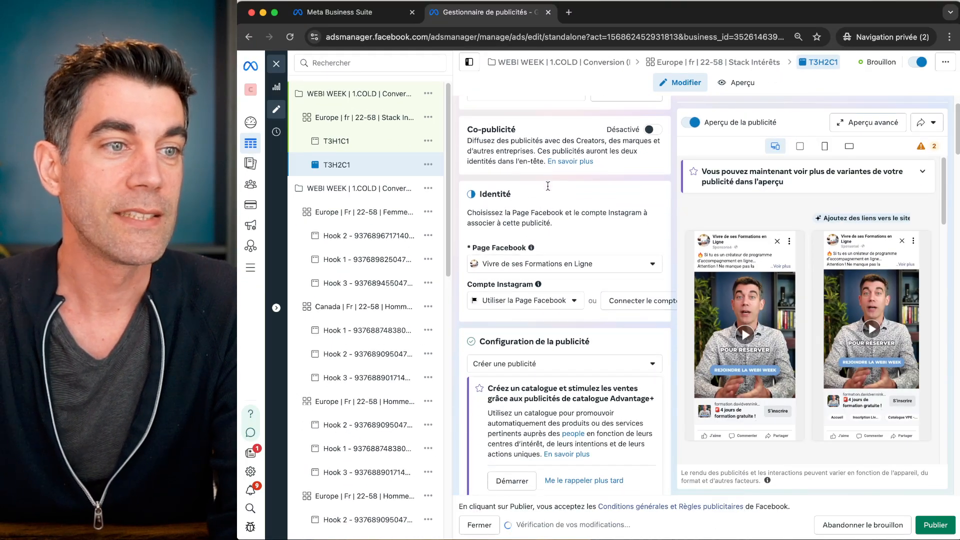
scroll(548, 190, "down", 5)
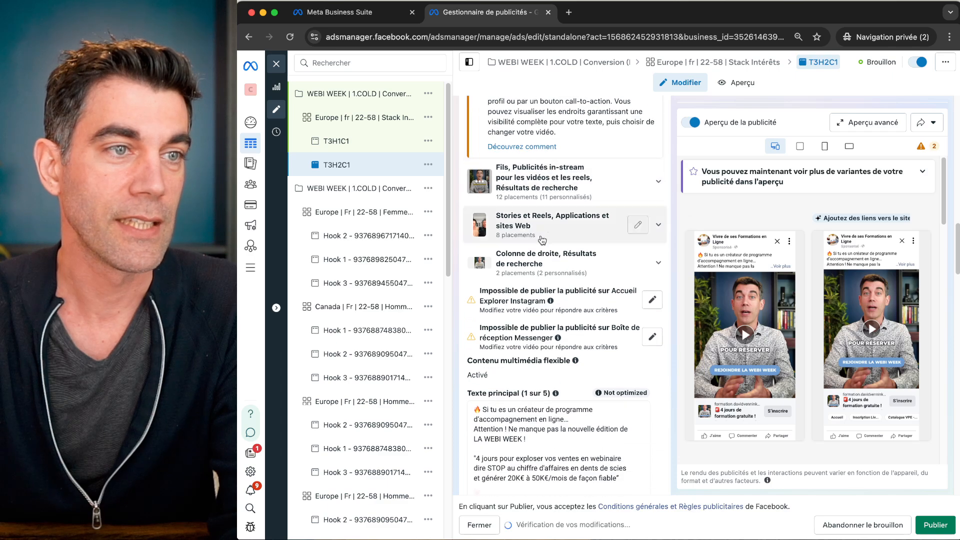
scroll(547, 350, "up", 4)
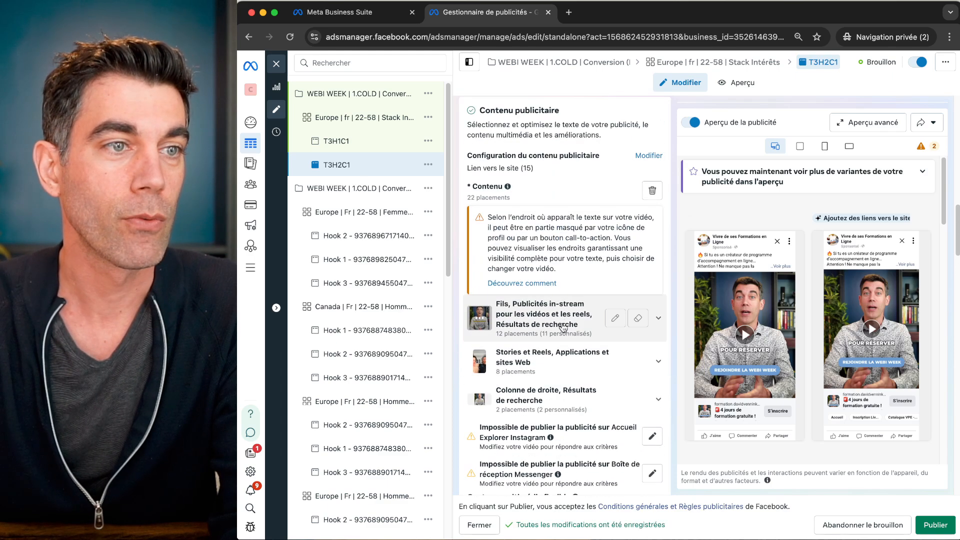
left_click(652, 191)
Step: Start adding a video to the ad, keep its site links and texts, and import T3-Hook-2-ROAS 8 mois 9-16.mp4
left_click(555, 204)
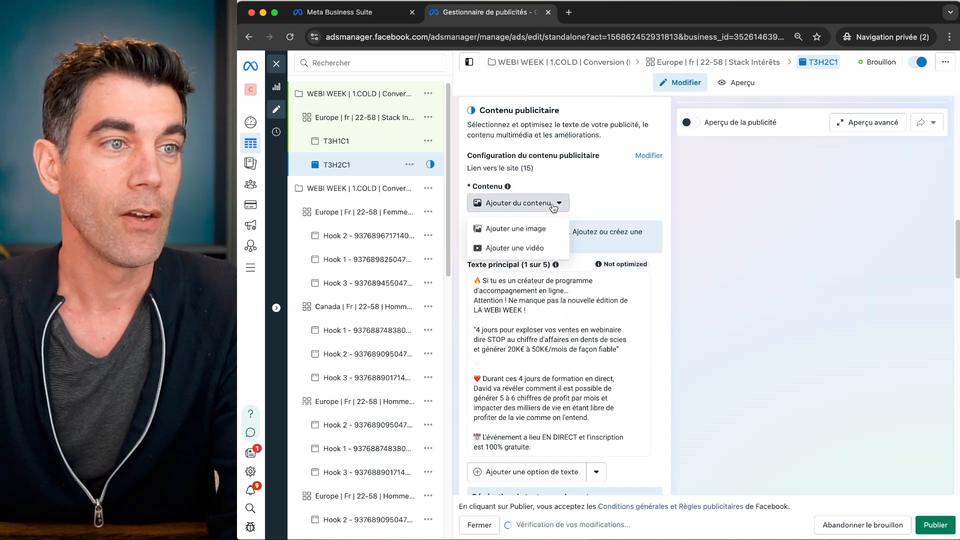
left_click(529, 246)
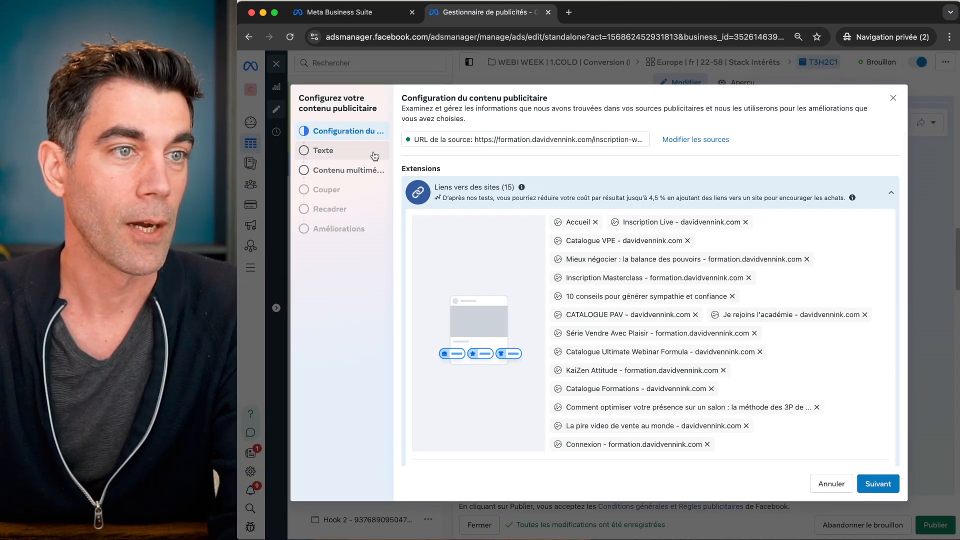
left_click(877, 484)
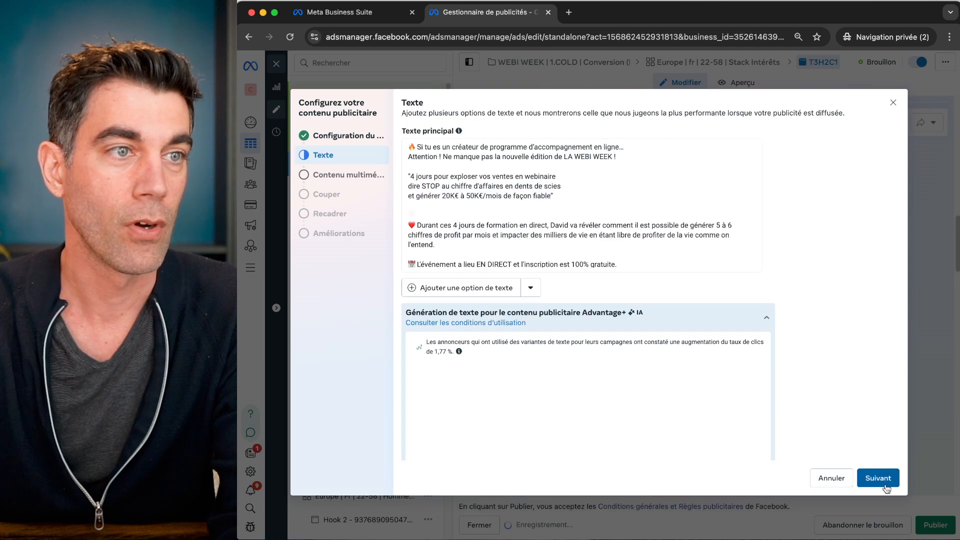
left_click(884, 484)
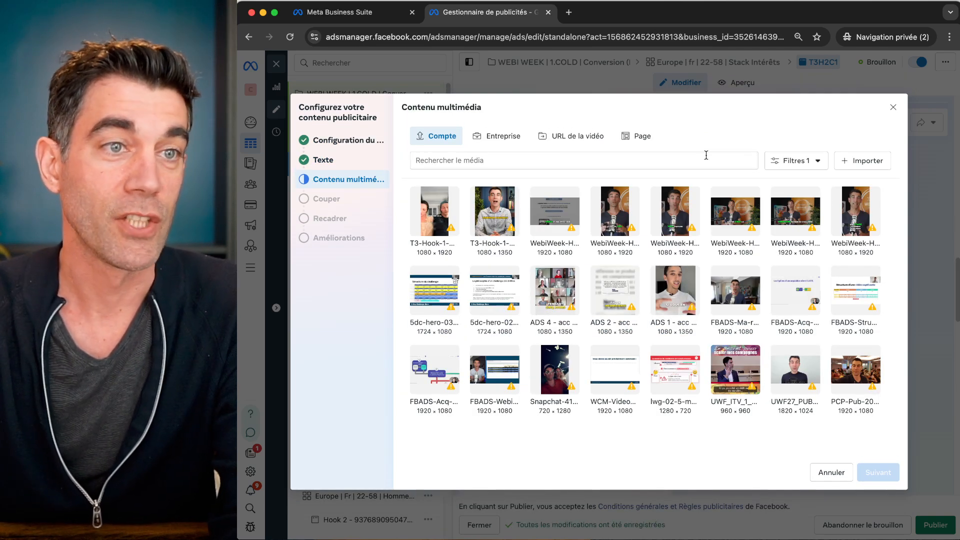
left_click(862, 163)
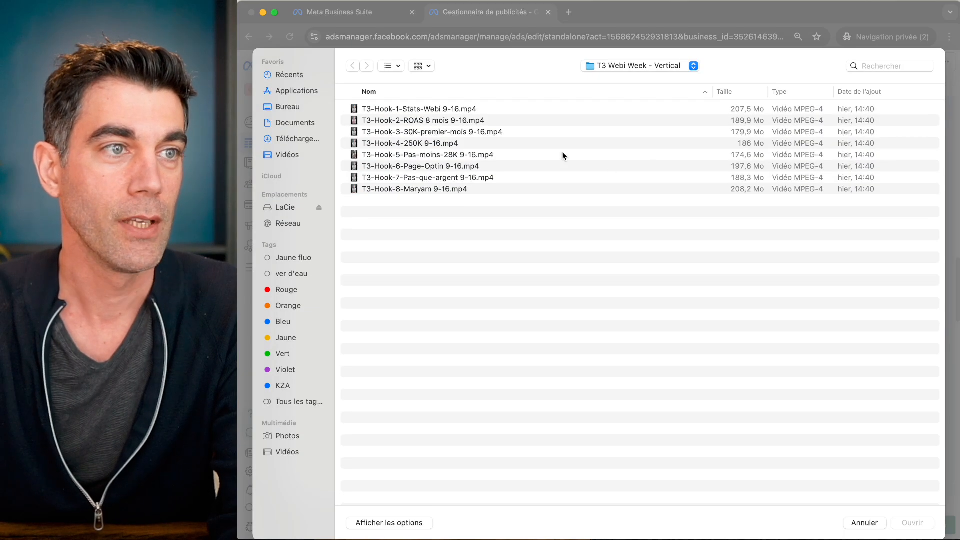
left_click(461, 121)
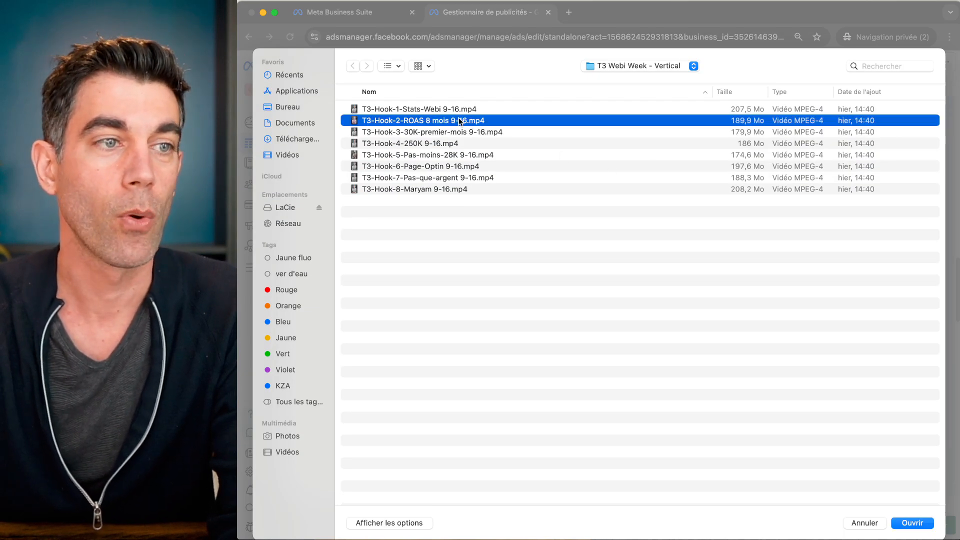
key("Return")
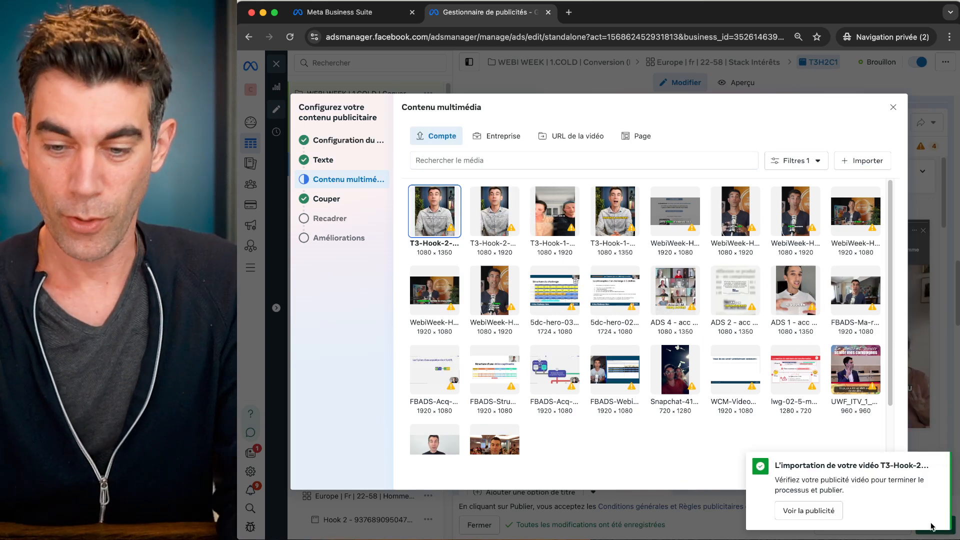
Step: Use the 1080 × 1350 T3-Hook-2 video as the ad's main media at its full duration
left_click(936, 463)
left_click(878, 472)
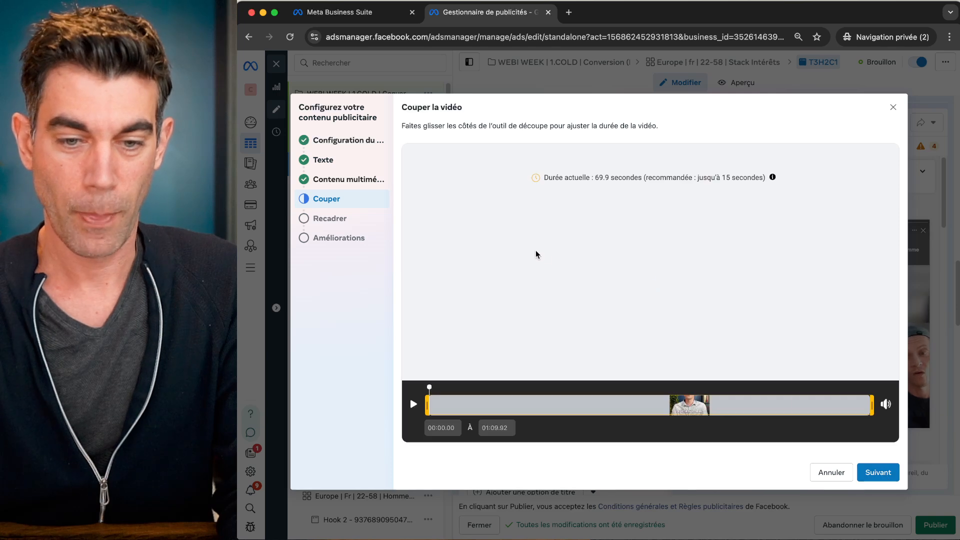
left_click(881, 470)
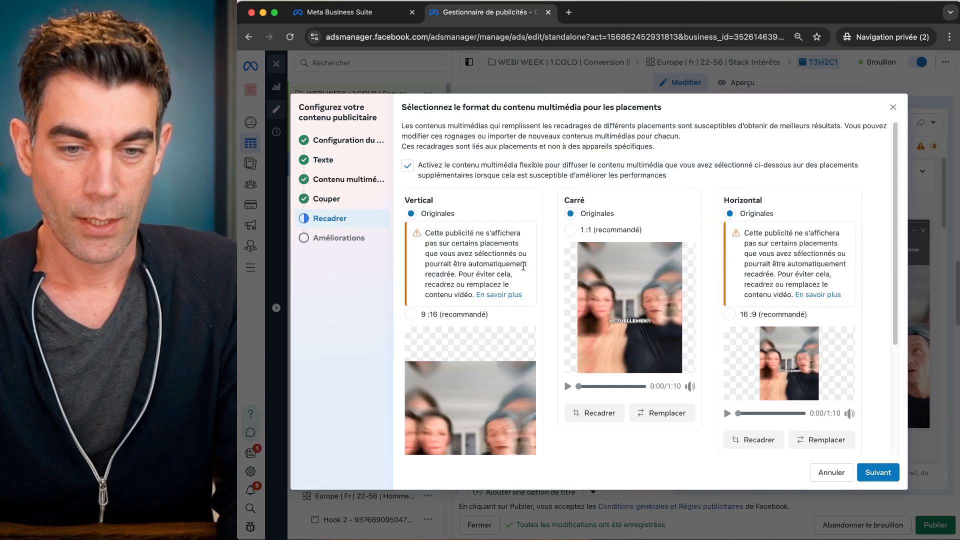
Step: Replace the Vertical placement media with the 1080 × 1920 T3-Hook-2 video, leaving the Carré and Horizontal formats as Originales
scroll(572, 286, "down", 4)
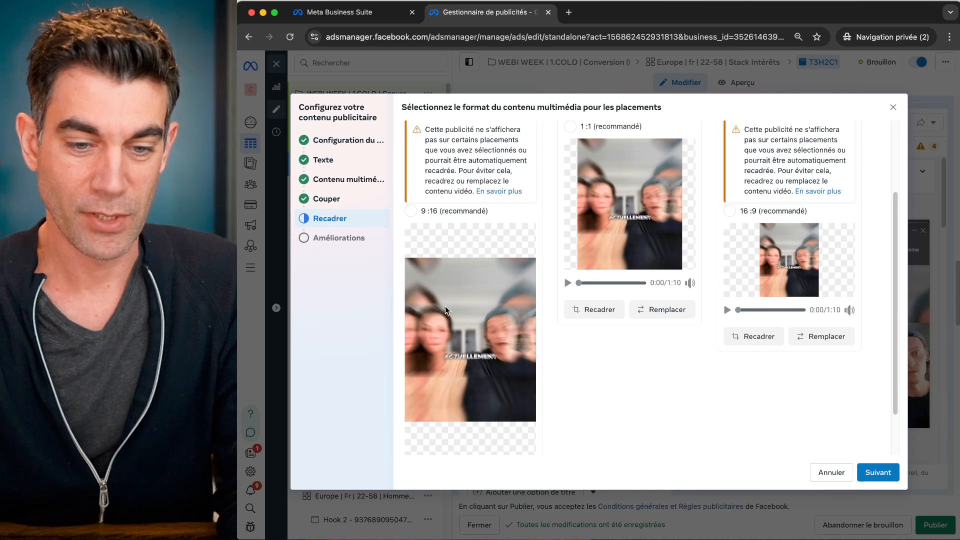
scroll(450, 320, "up", 2)
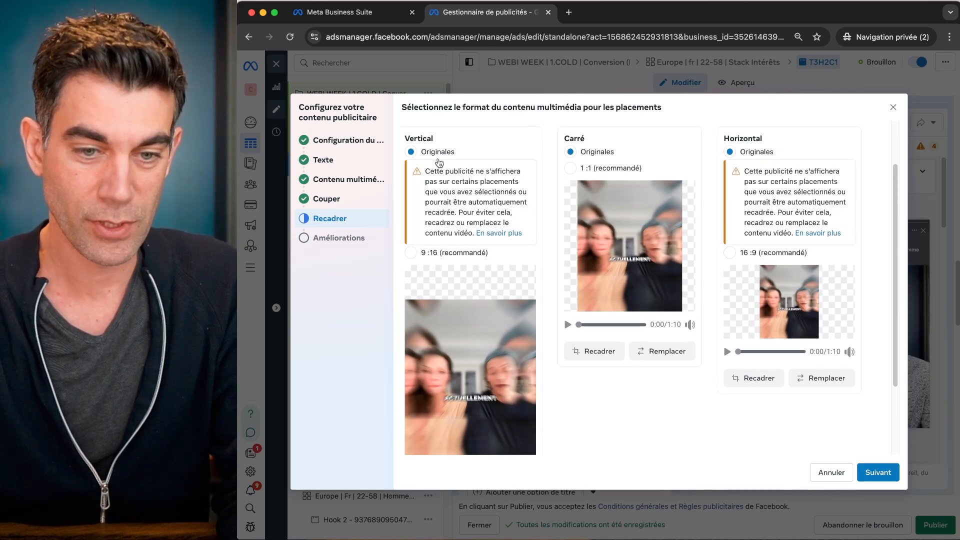
scroll(455, 267, "down", 3)
left_click(506, 440)
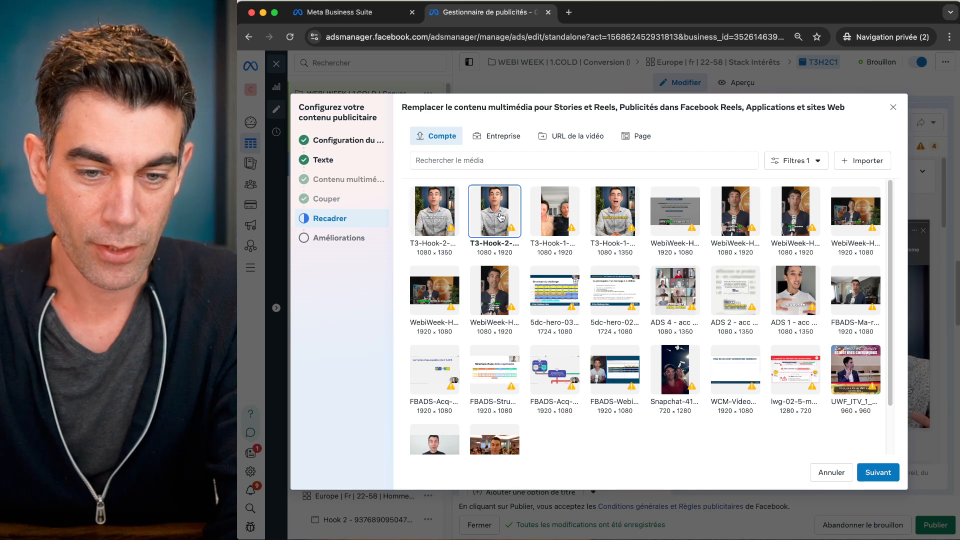
left_click(892, 478)
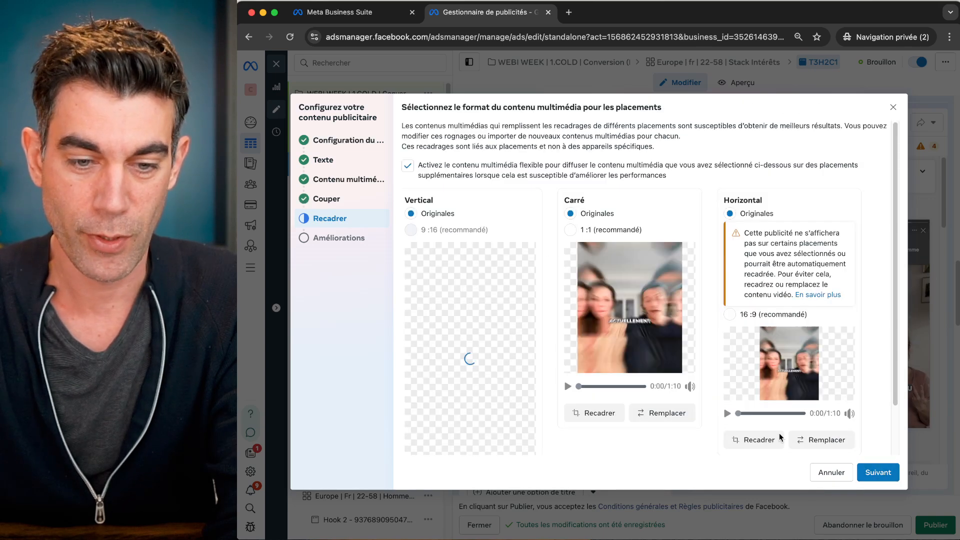
scroll(474, 312, "down", 2)
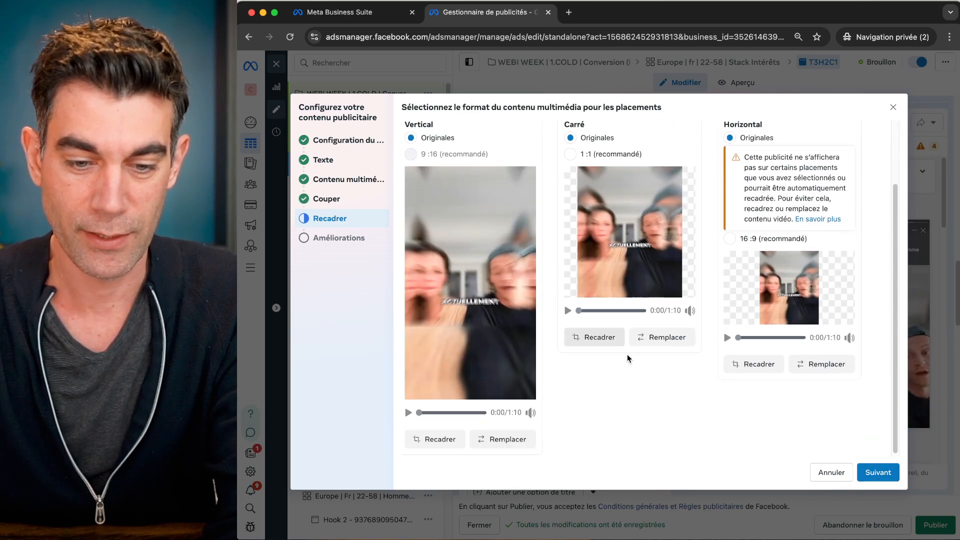
Step: Finish the ad's content setup with all Advantage+ enhancements left on and close the ad editor
left_click(878, 472)
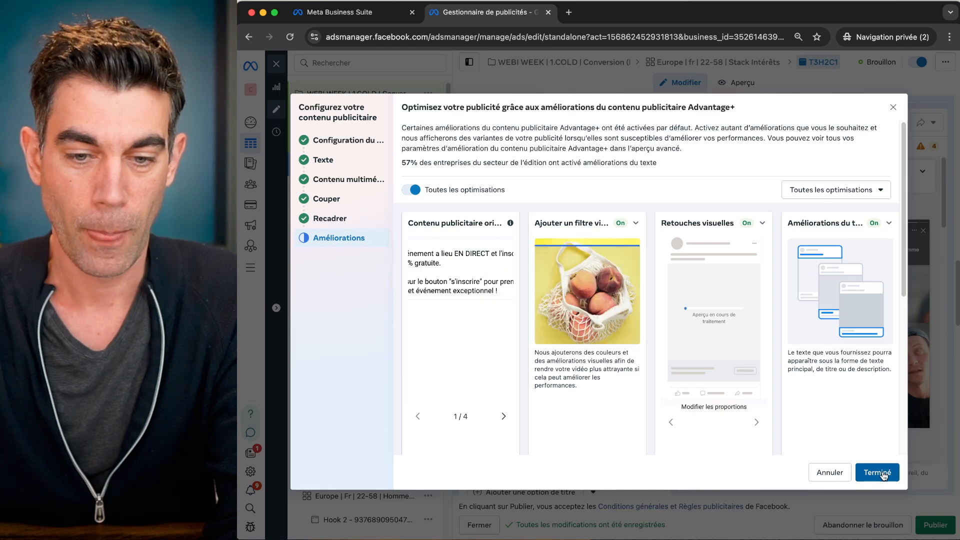
scroll(878, 475, "down", 2)
left_click(878, 472)
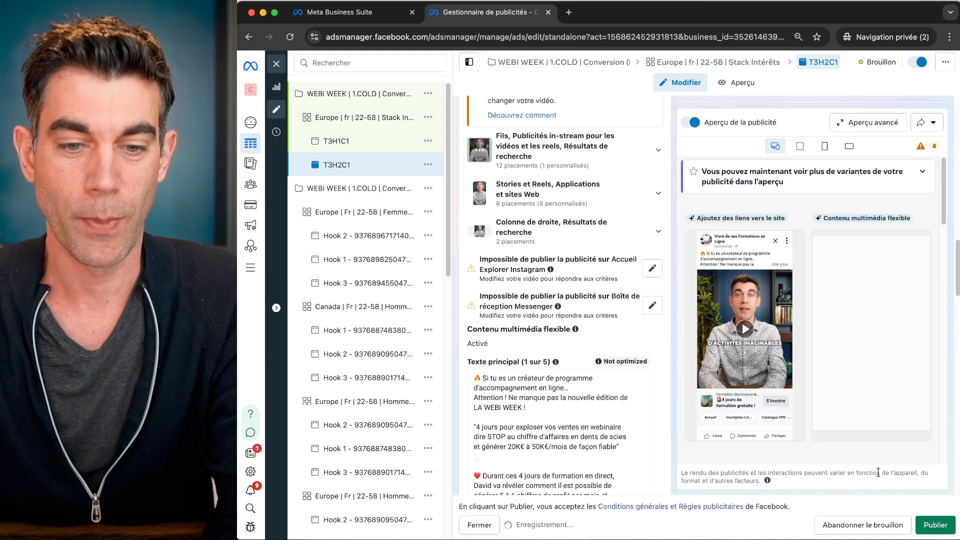
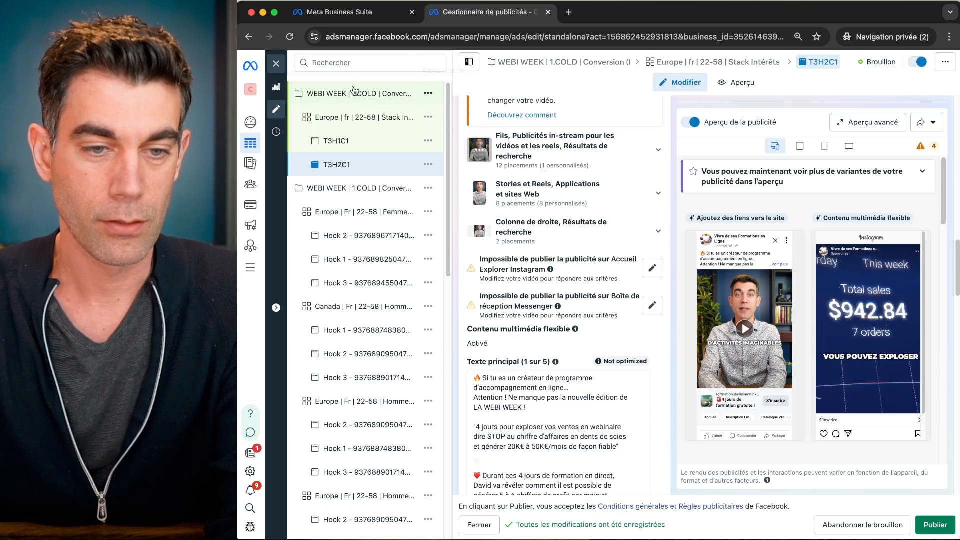
left_click(278, 65)
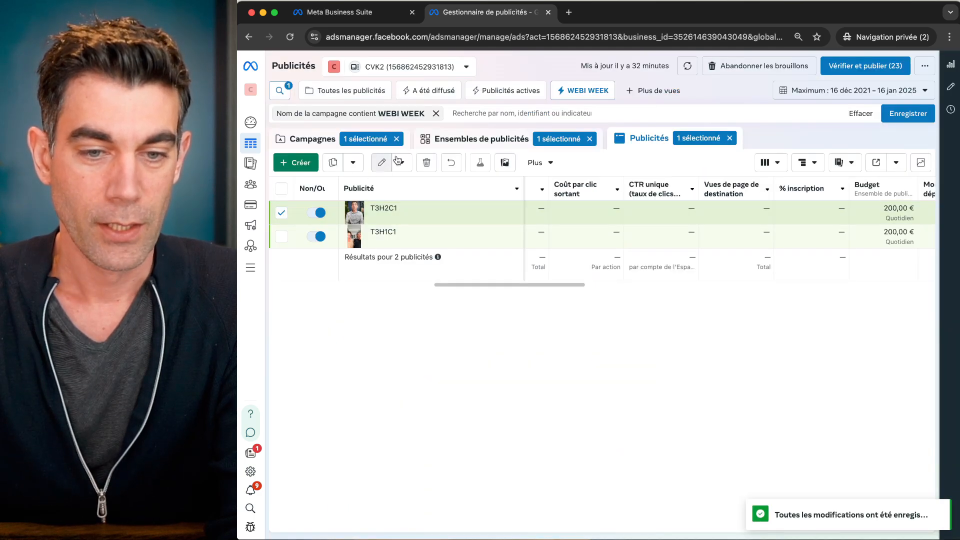
Step: Open the ad sets of the January 2025 campaign WEBI WEEK | 1.COLD | Conversion (Lead) | ABO
left_click(454, 138)
left_click(309, 139)
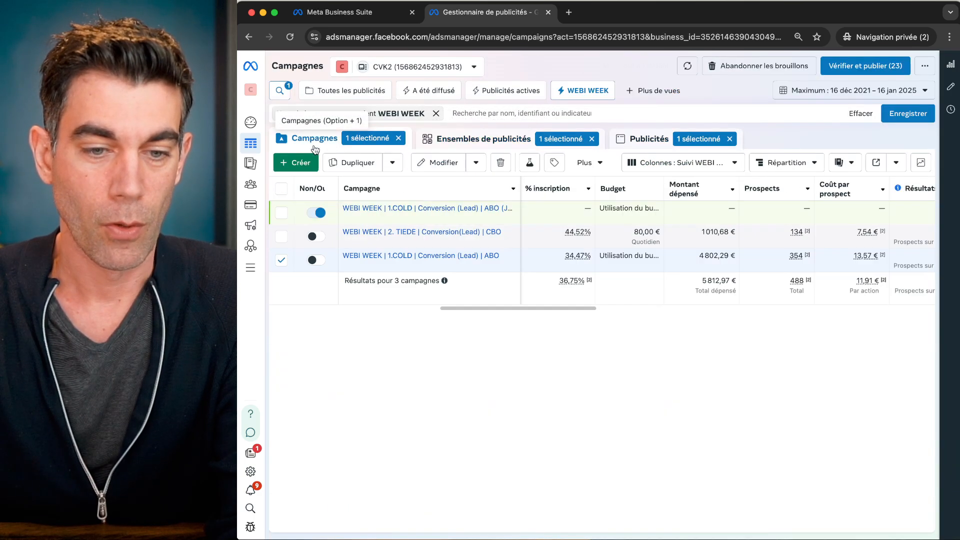
left_click(380, 208)
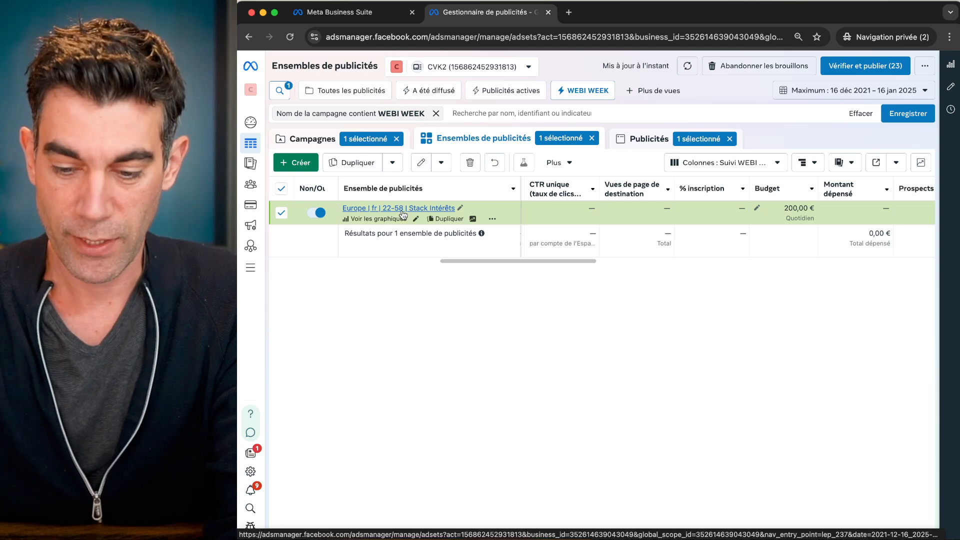
key("super+plus")
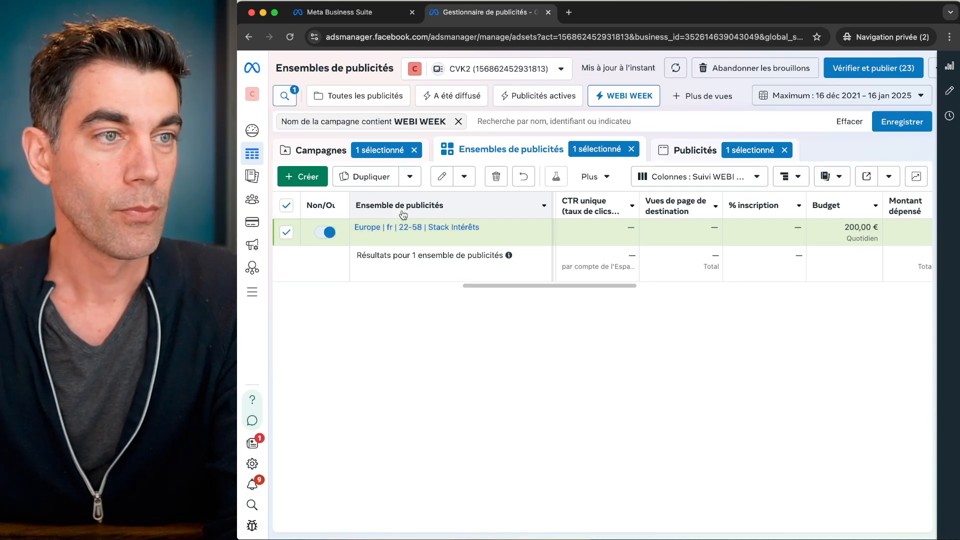
left_click(310, 178)
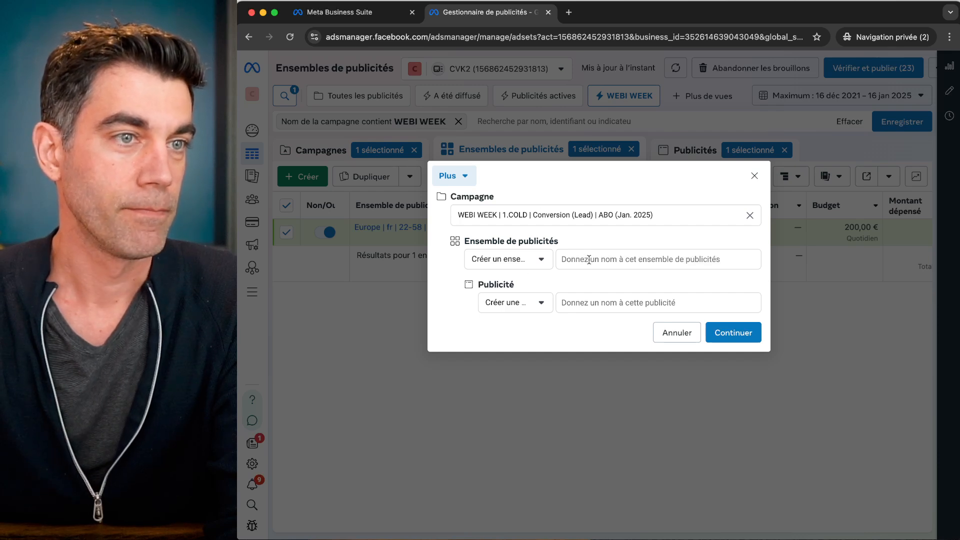
left_click(753, 178)
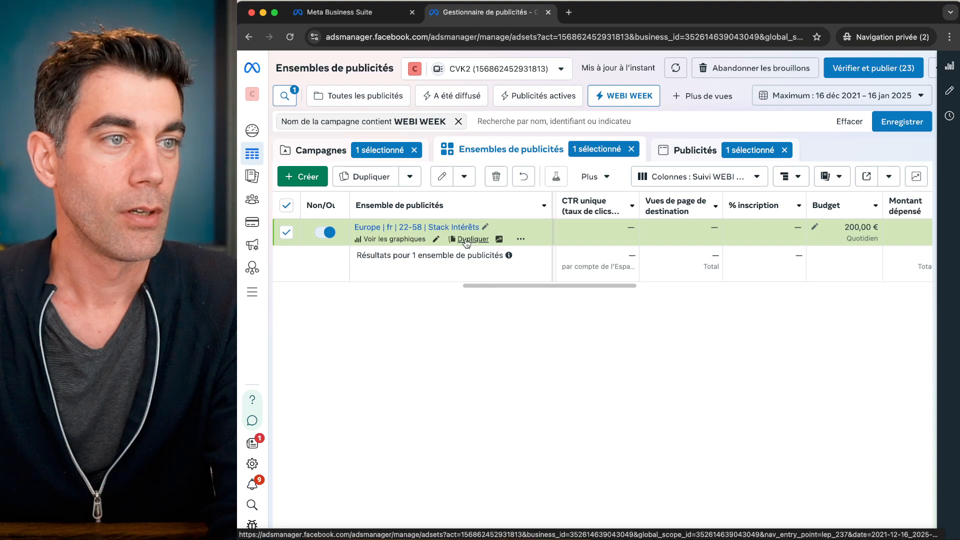
left_click(470, 239)
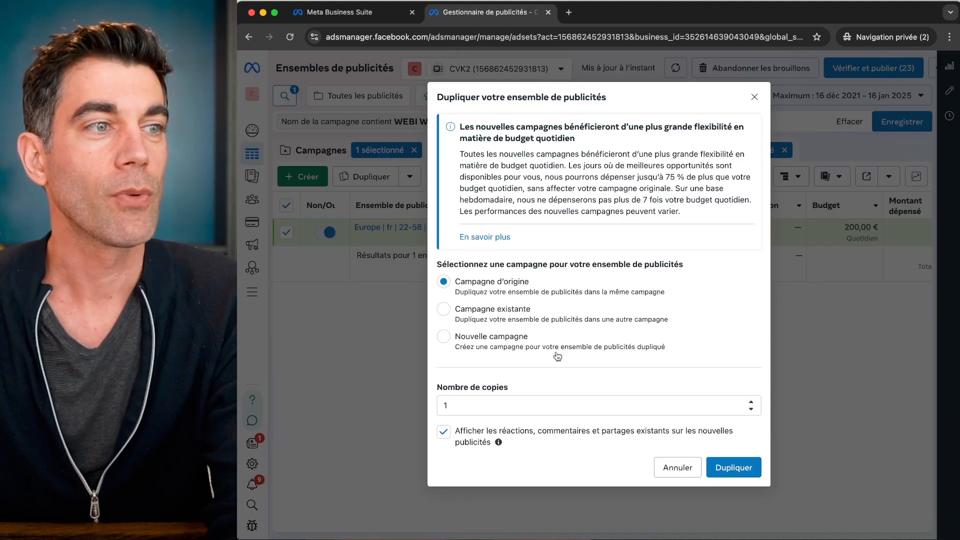
left_click(676, 467)
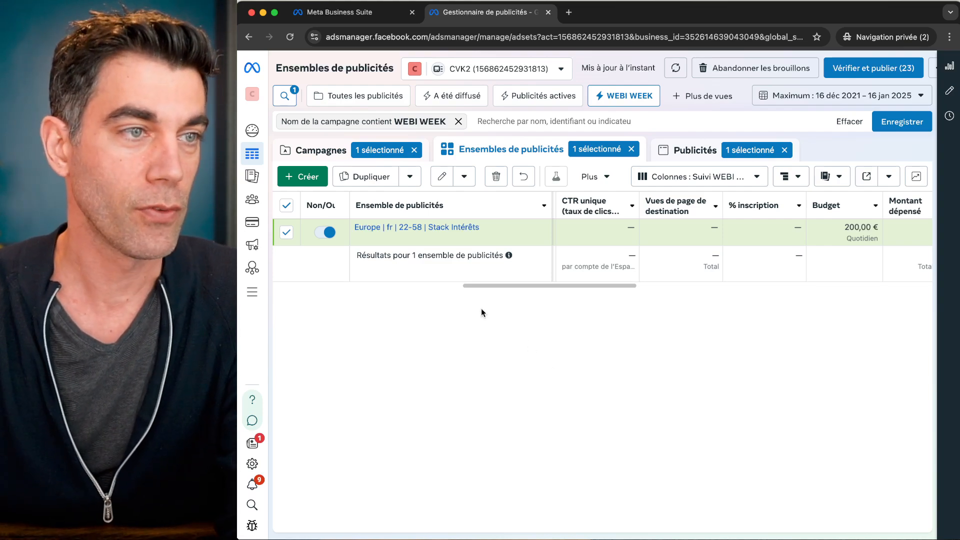
Step: Create a new ad set in this campaign named "Europe | fr | 22-58 | Audiences Similaires"
left_click(312, 179)
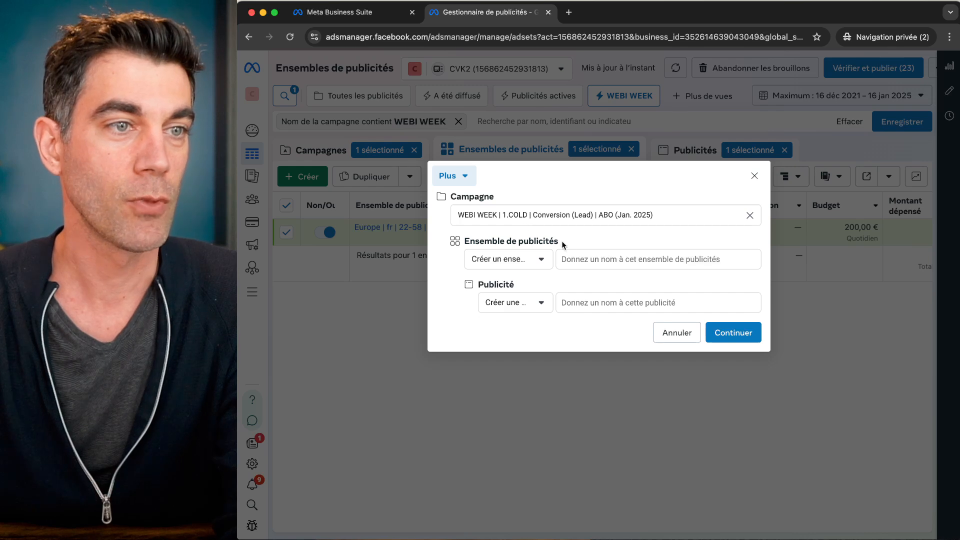
left_click(586, 255)
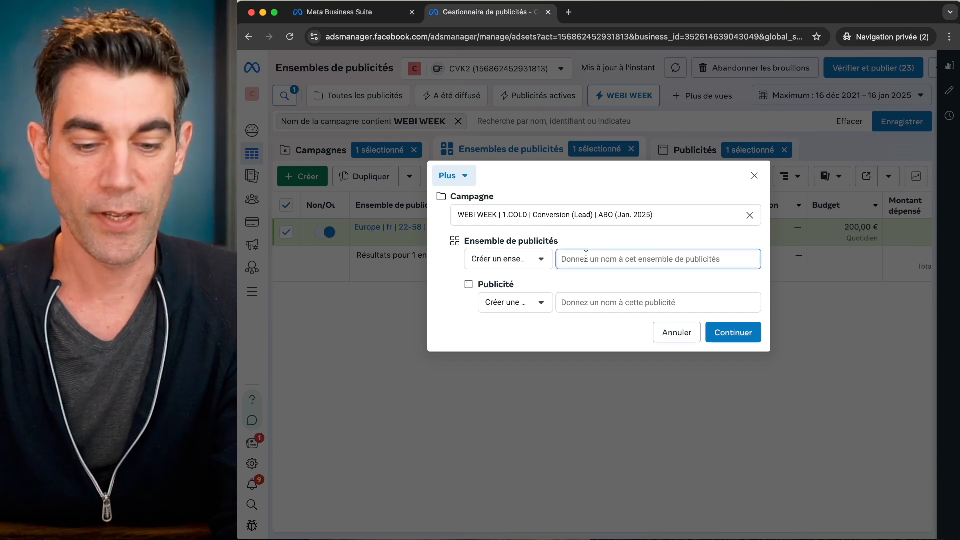
type("Eu")
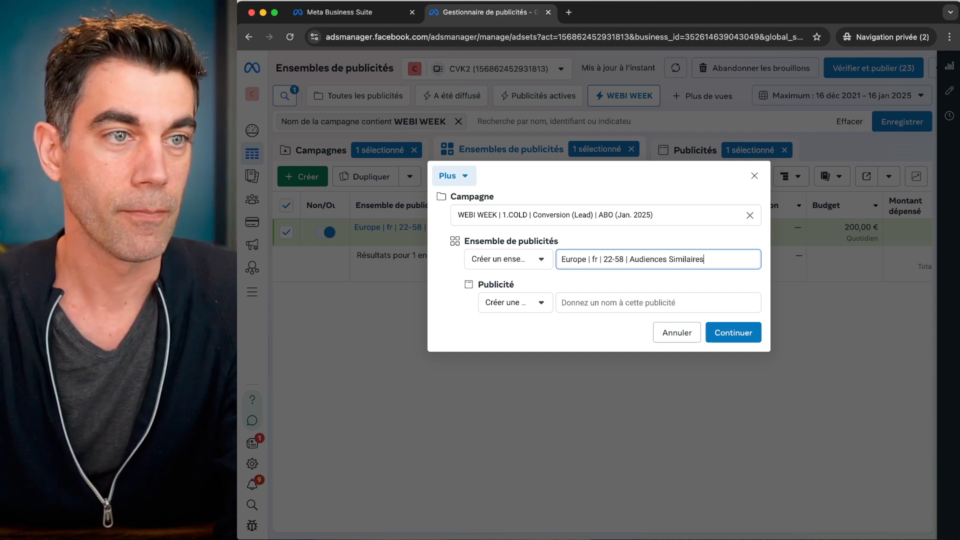
left_click(731, 330)
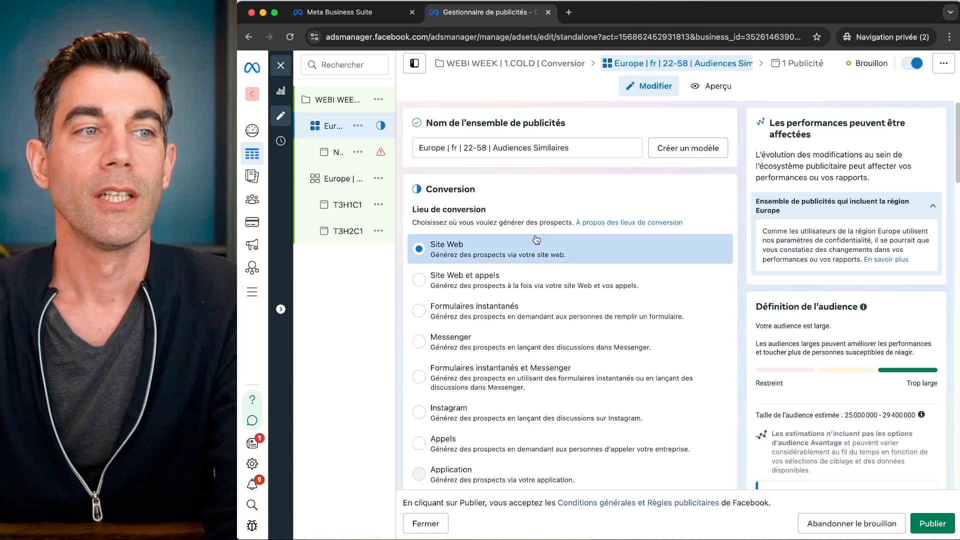
Step: Set the new ad set's conversion event to Prospect
scroll(532, 250, "down", 1)
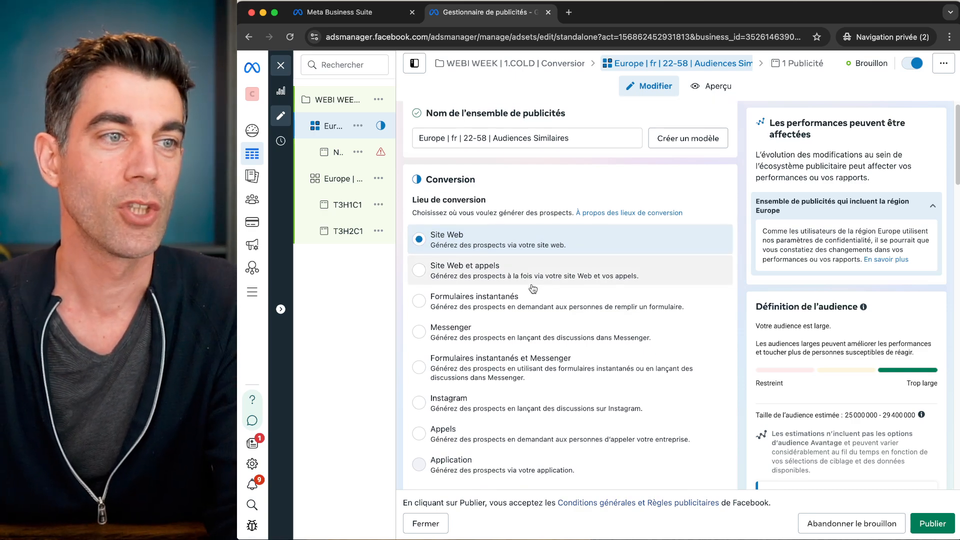
scroll(533, 285, "down", 2)
scroll(533, 288, "down", 5)
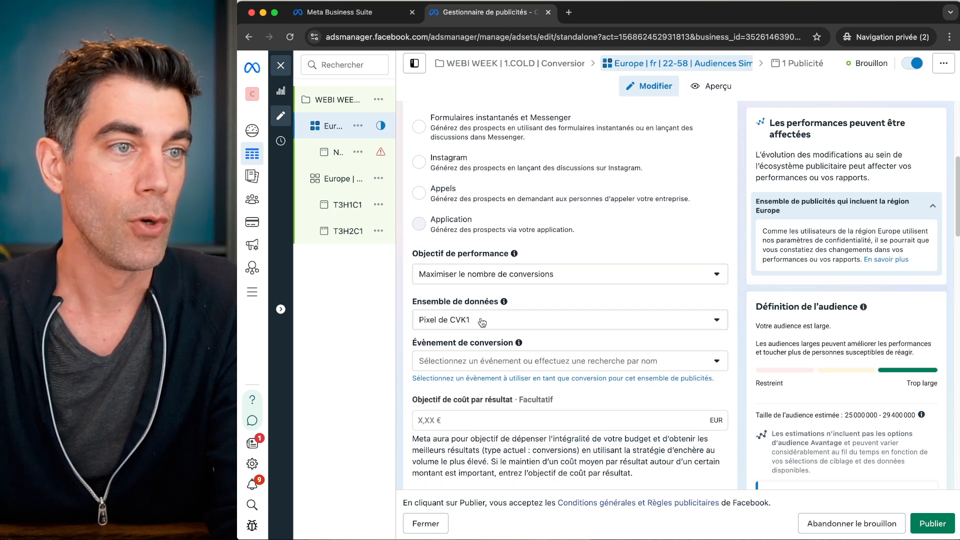
scroll(481, 321, "down", 1)
left_click(464, 312)
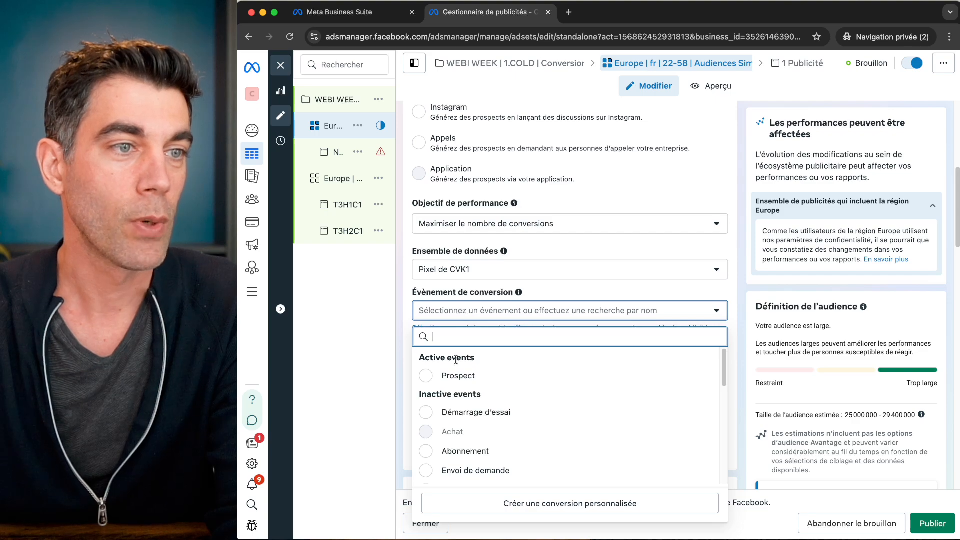
left_click(446, 377)
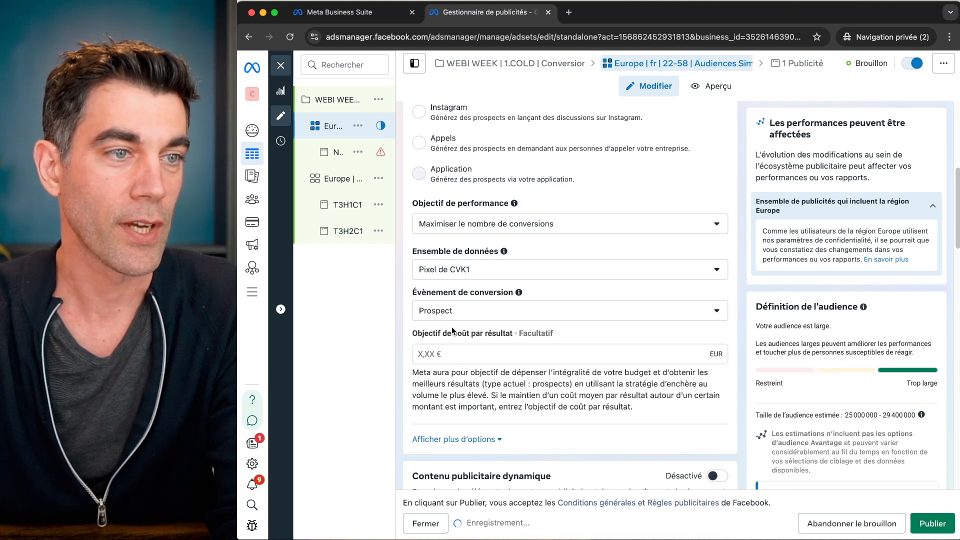
Step: Set the ad set's daily budget to 200 €
scroll(452, 330, "down", 6)
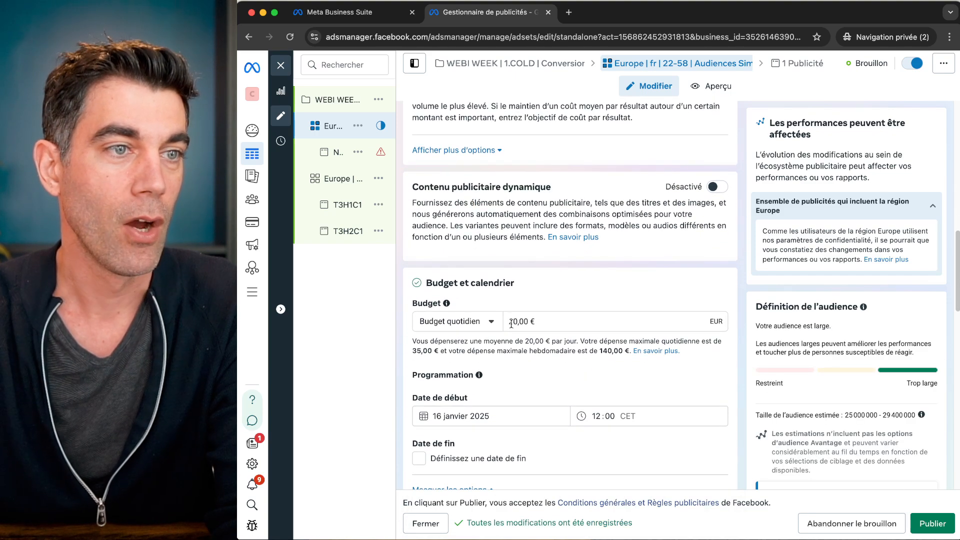
left_click(511, 324)
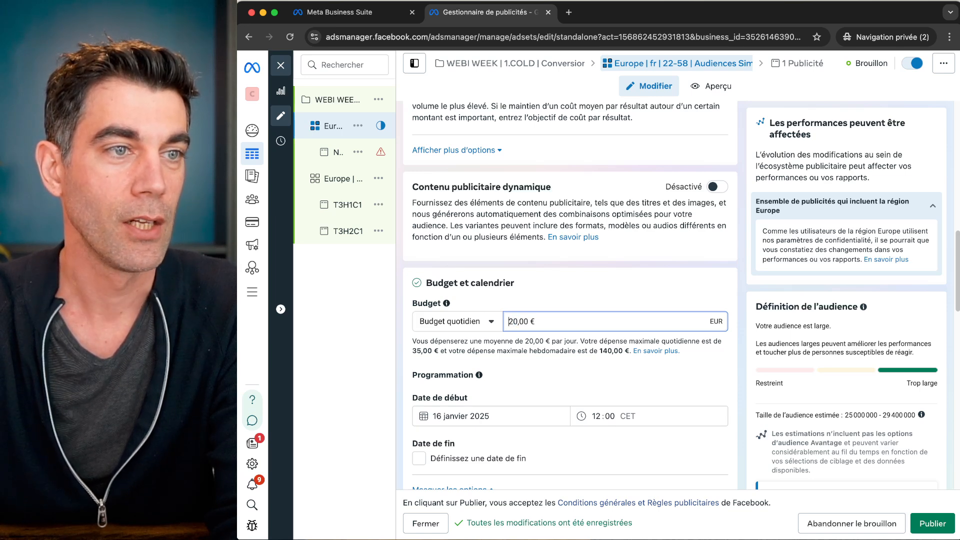
type("0")
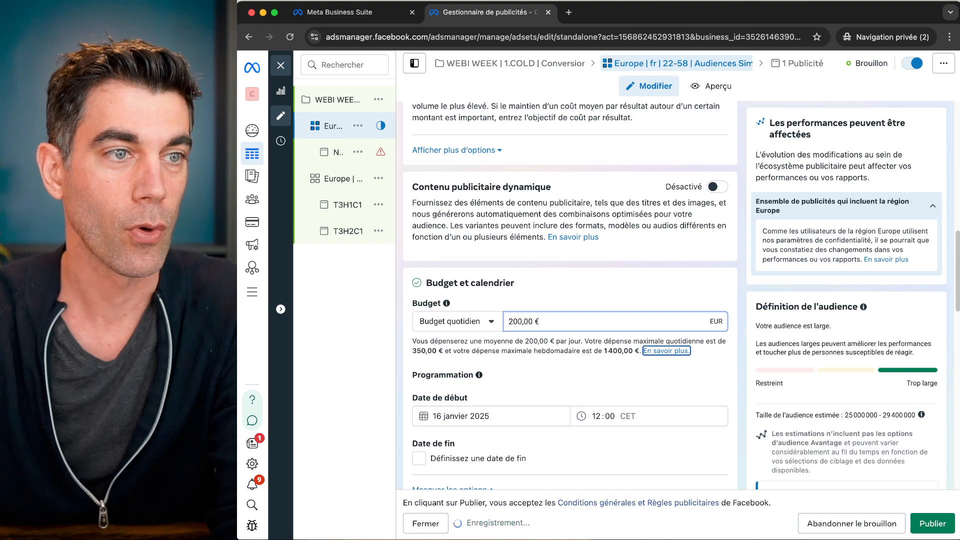
key("Tab")
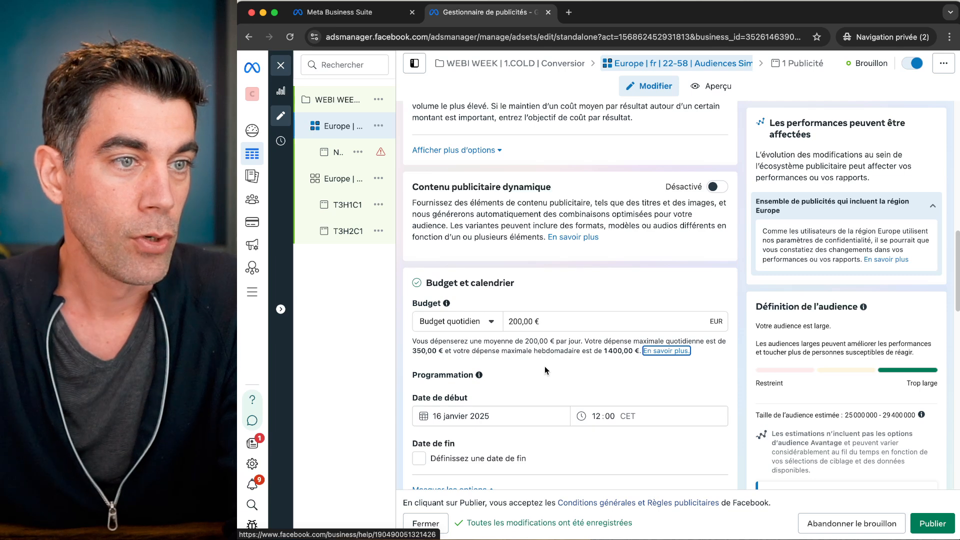
Step: Schedule the ad set to start on 27 January 2025 at 00:00
scroll(544, 370, "down", 2)
left_click(486, 363)
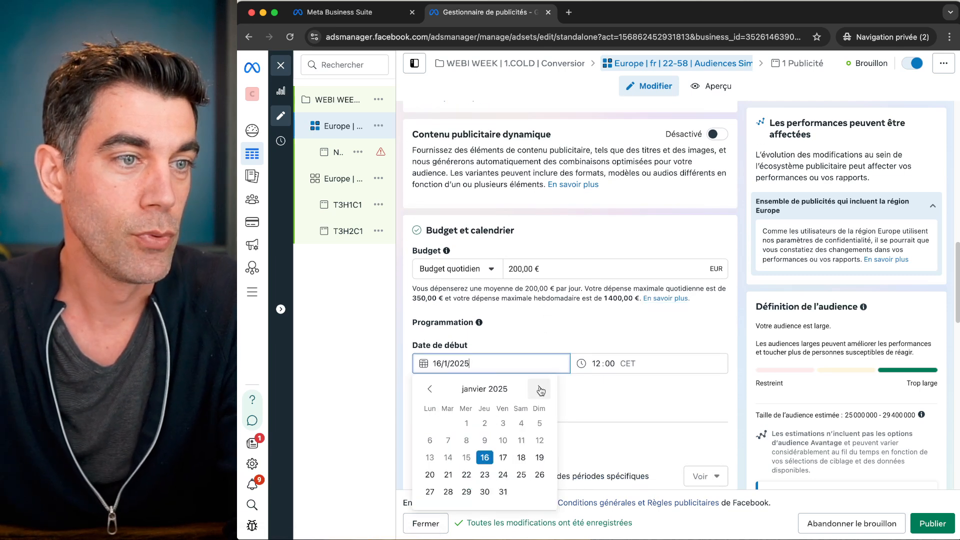
left_click(430, 491)
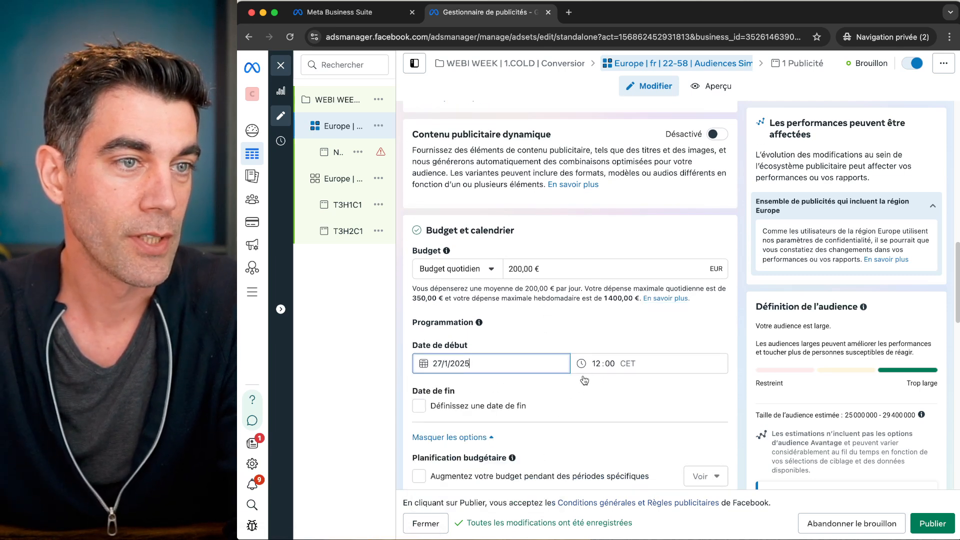
left_click(595, 363)
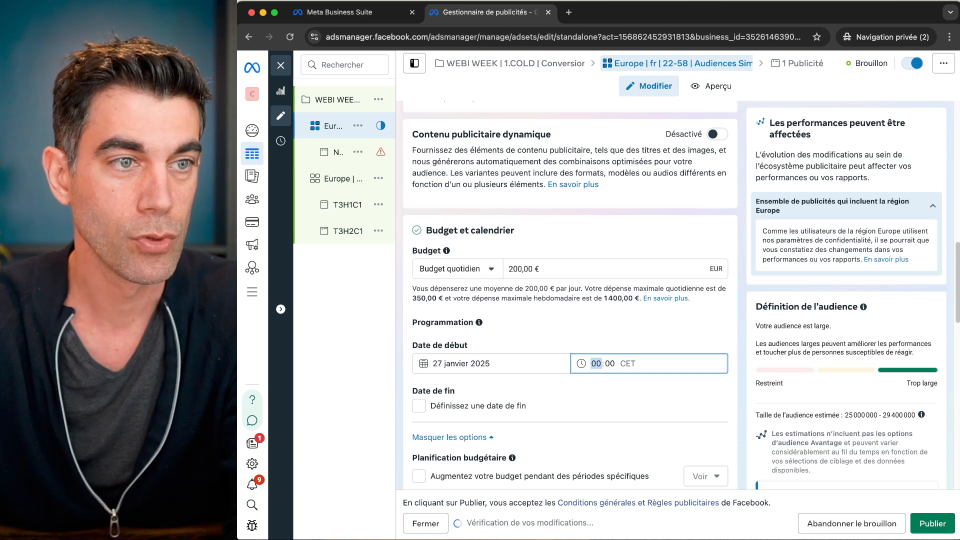
Step: Try to give the ad set an end date of 5 February 2025 at 12:00
left_click(499, 407)
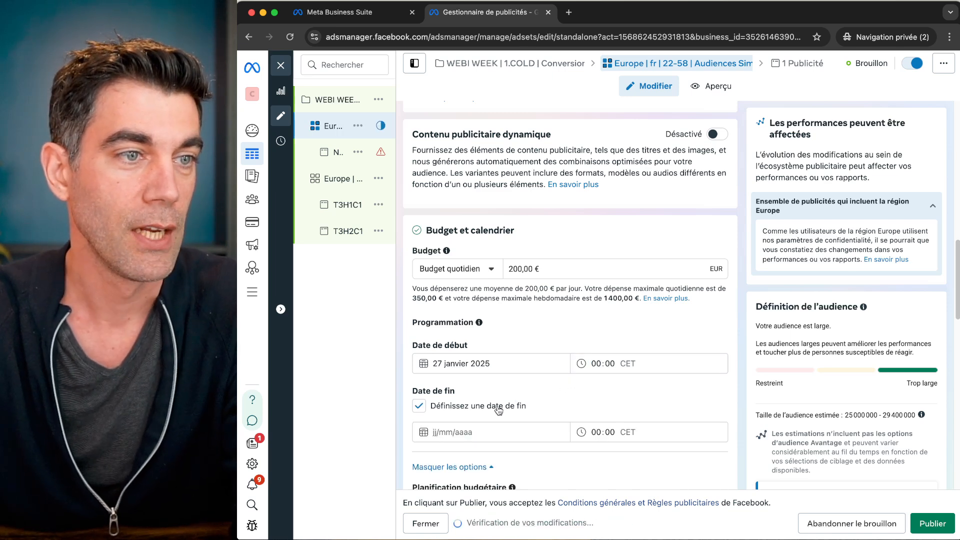
left_click(502, 431)
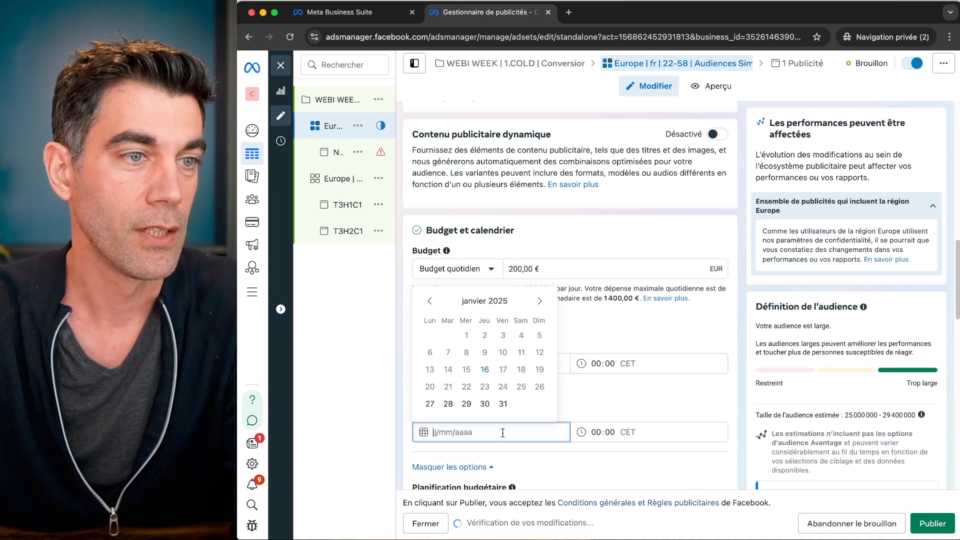
left_click(540, 301)
left_click(466, 352)
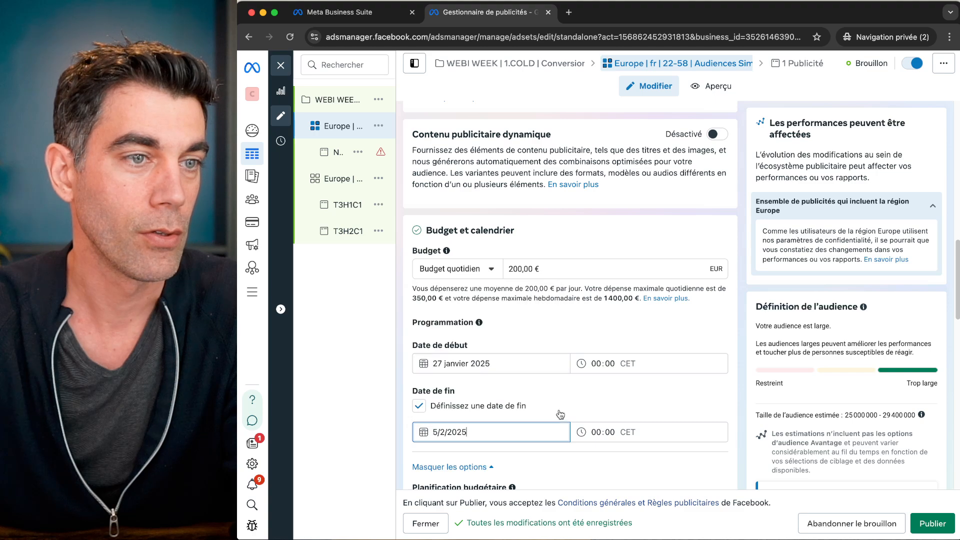
left_click(596, 432)
type("12")
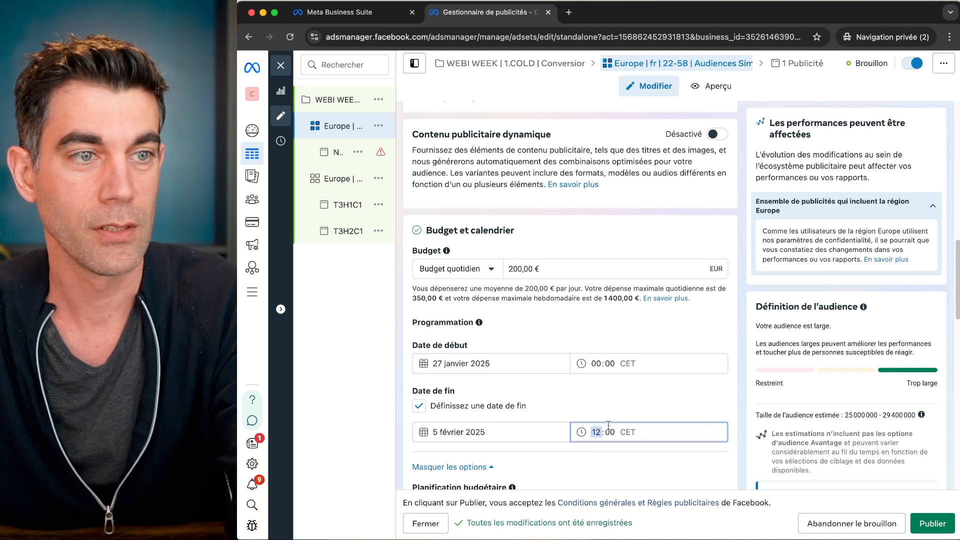
left_click(619, 414)
Step: Switch the ad set from Advantage+ audience to the original audience options
scroll(620, 413, "down", 4)
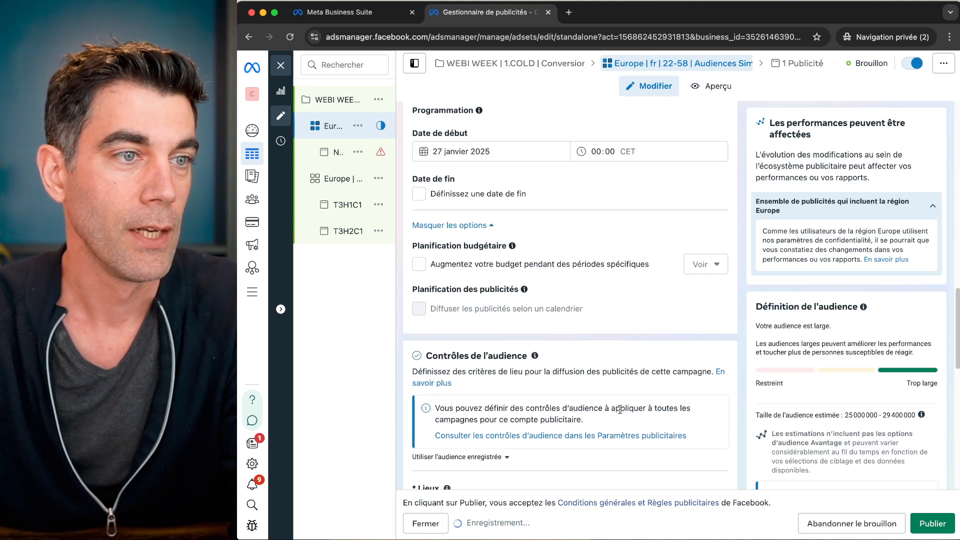
scroll(575, 349, "down", 4)
scroll(567, 326, "down", 4)
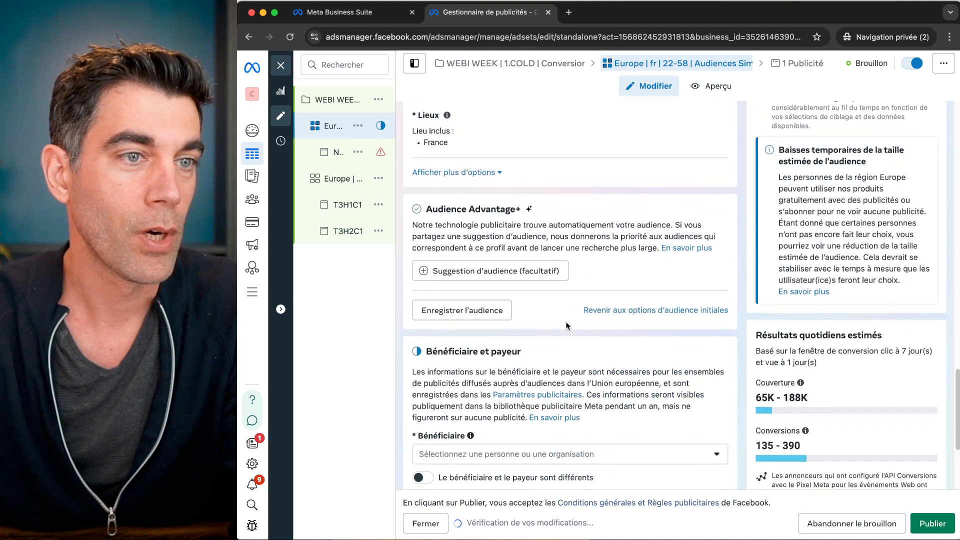
left_click(670, 369)
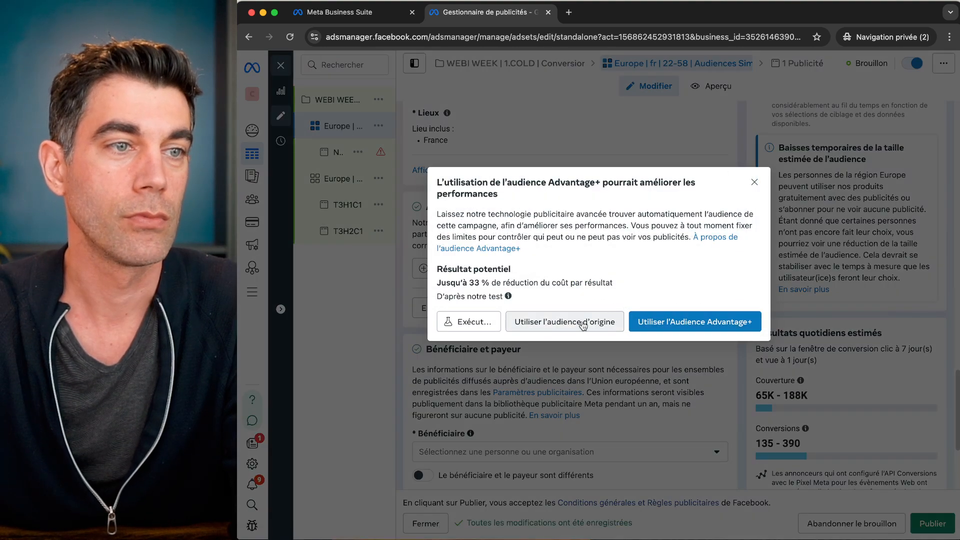
left_click(579, 323)
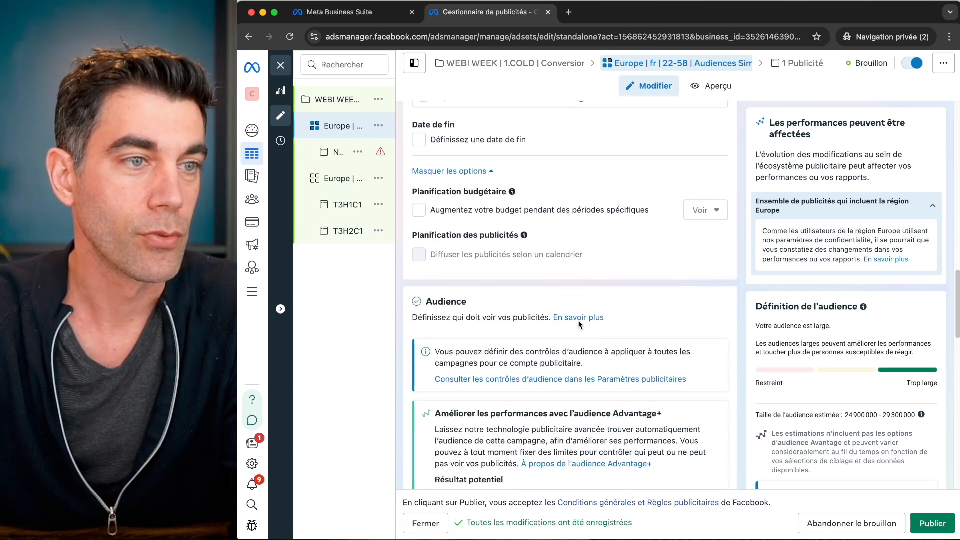
Step: Change the audience's included location to the Europe region
scroll(579, 323, "down", 7)
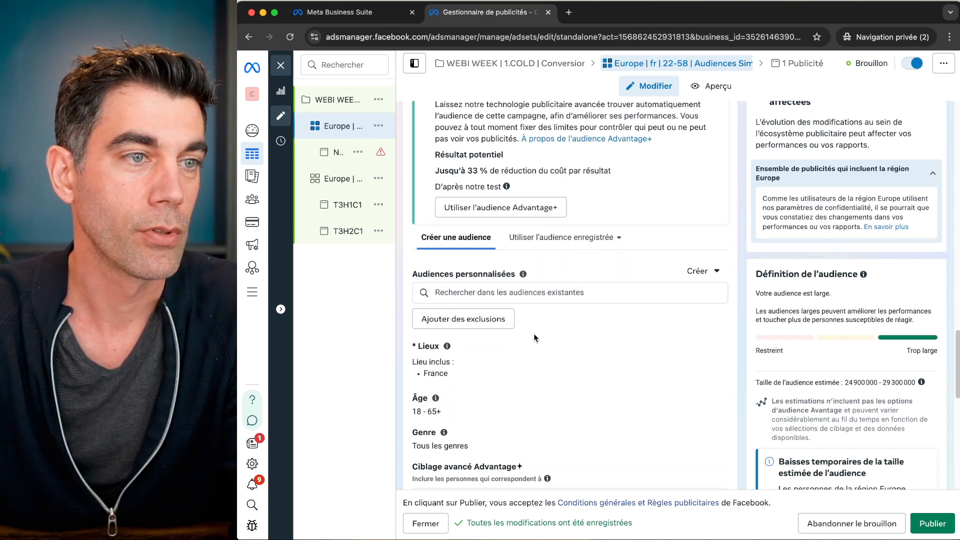
scroll(534, 338, "down", 2)
left_click(700, 236)
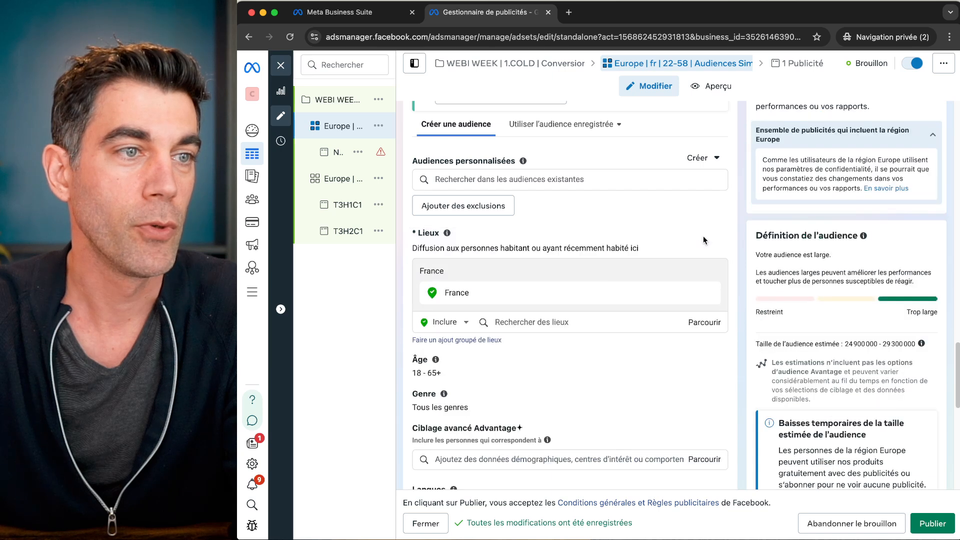
left_click(522, 322)
type("europe")
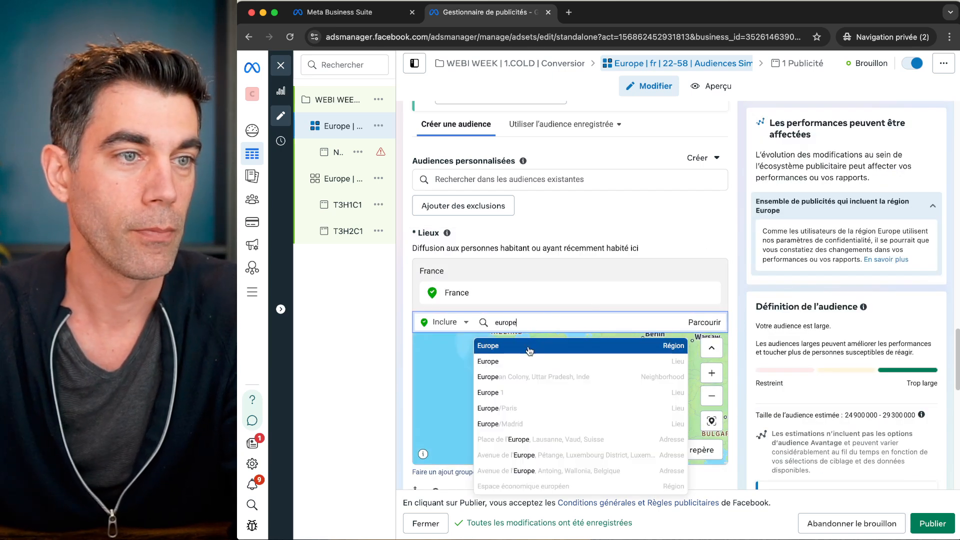
left_click(527, 345)
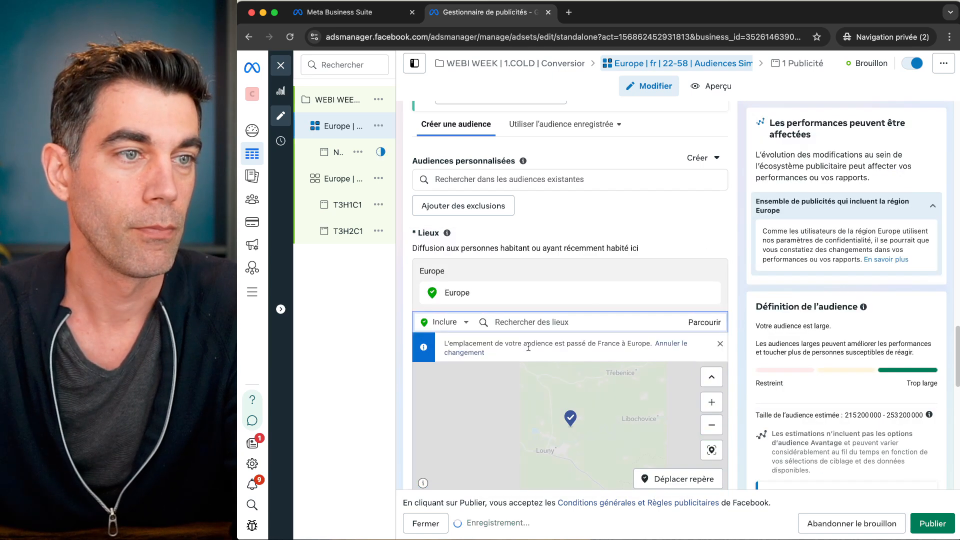
scroll(527, 348, "down", 3)
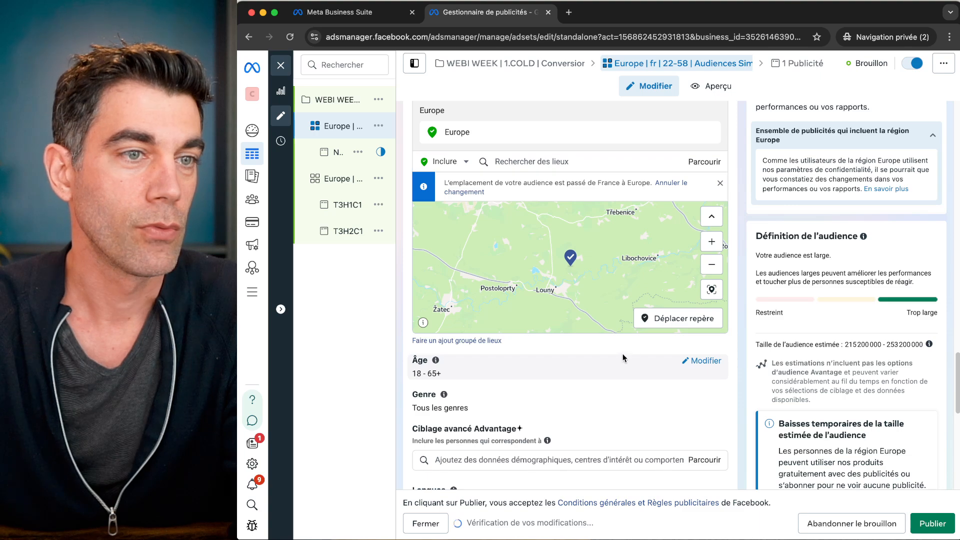
Step: Set the ad set audience's age range to 22–58
left_click(706, 361)
left_click(446, 384)
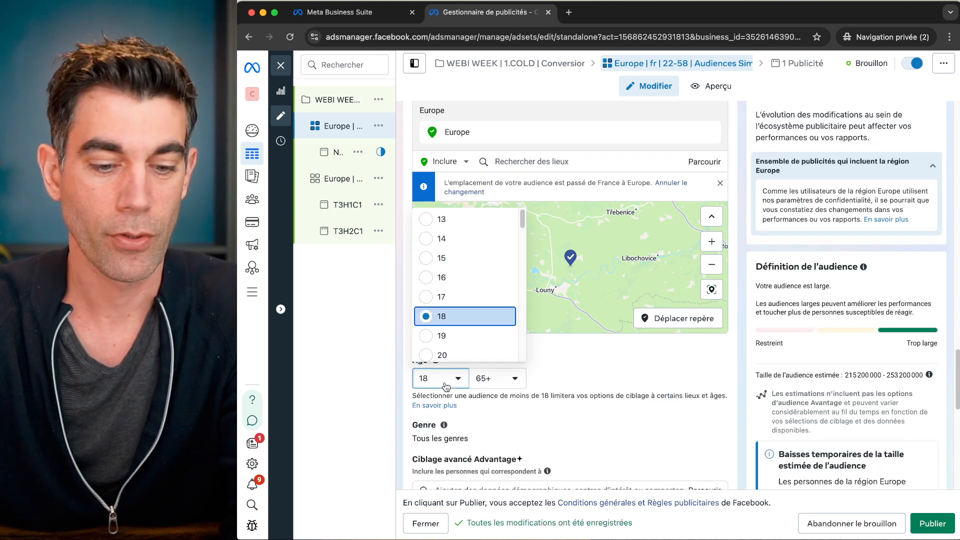
scroll(450, 320, "down", 2)
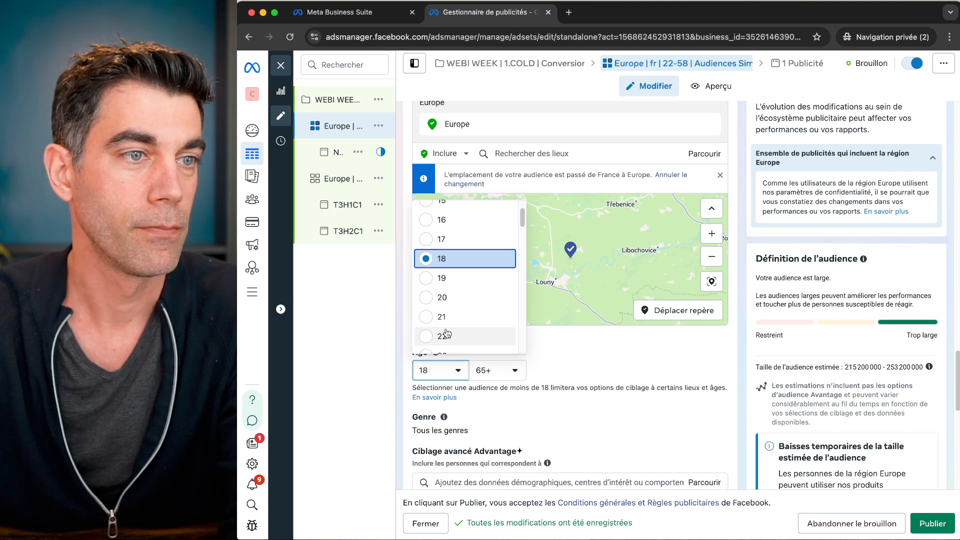
left_click(449, 333)
left_click(504, 378)
scroll(505, 290, "up", 2)
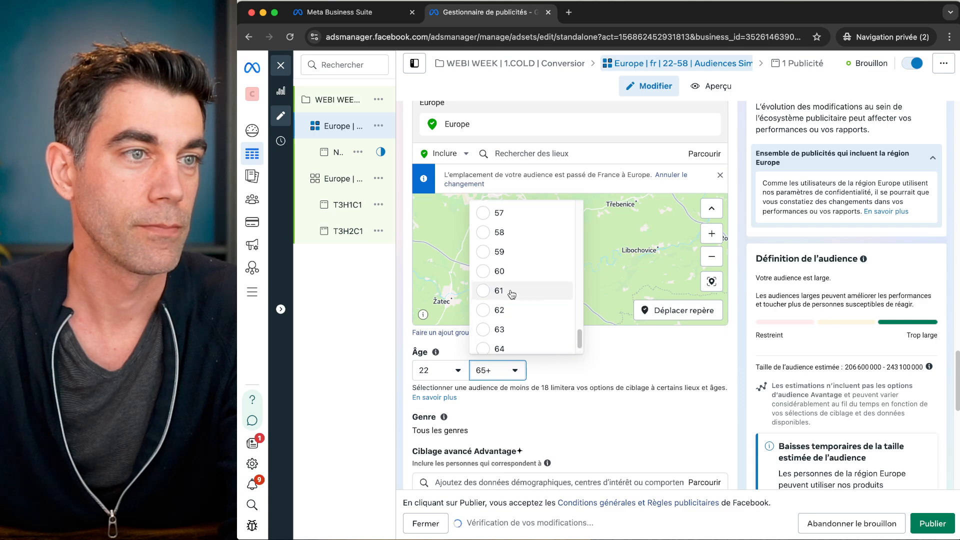
left_click(499, 238)
Step: Restrict the audience's language to Français (France)
scroll(550, 370, "down", 1)
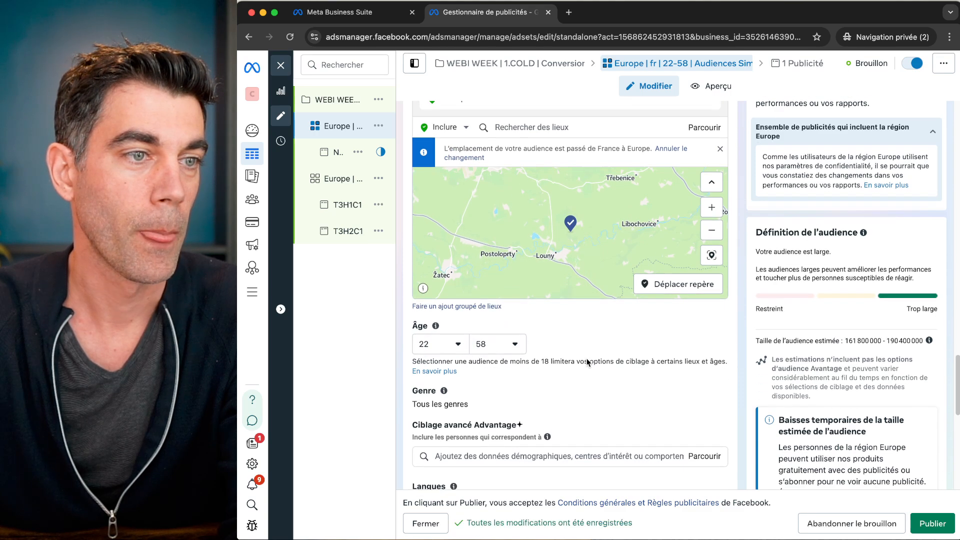
scroll(542, 425, "down", 2)
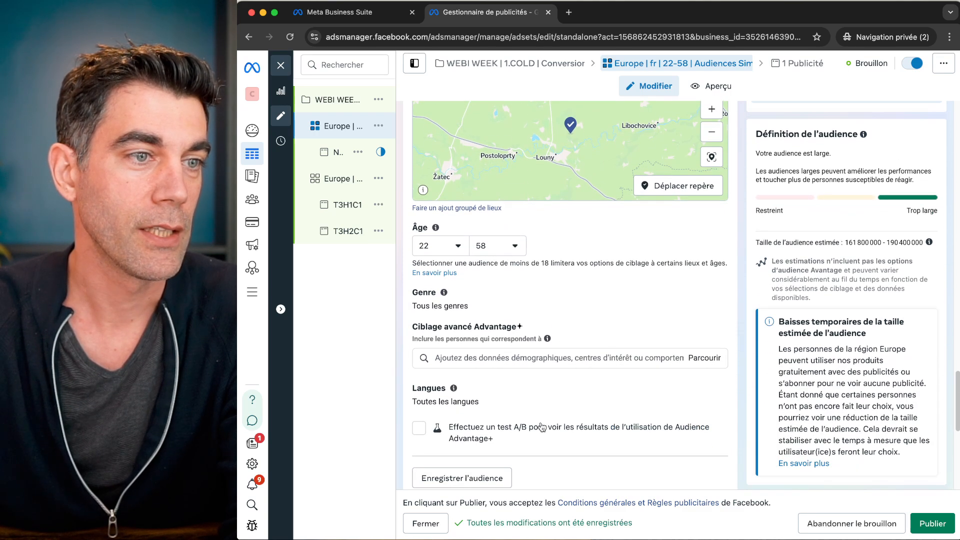
left_click(694, 390)
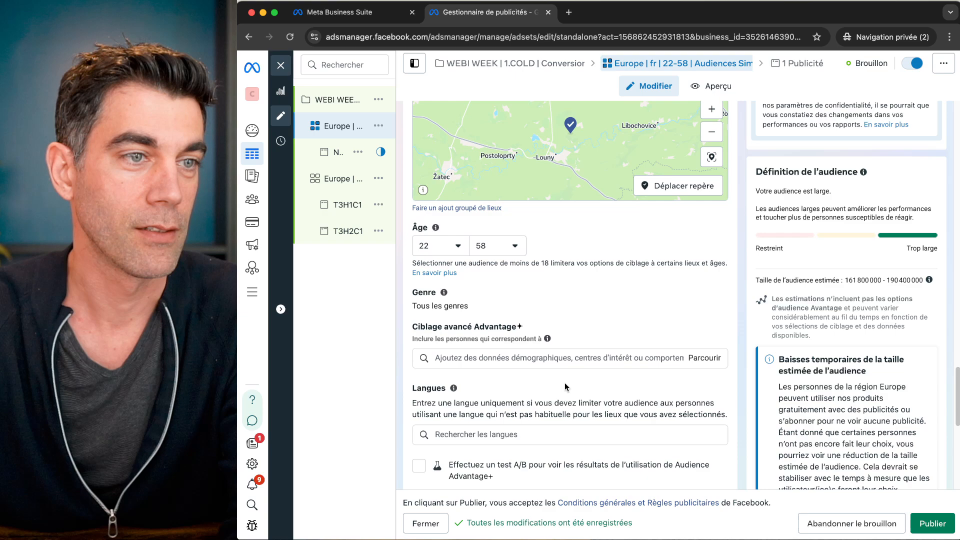
left_click(501, 433)
type("france")
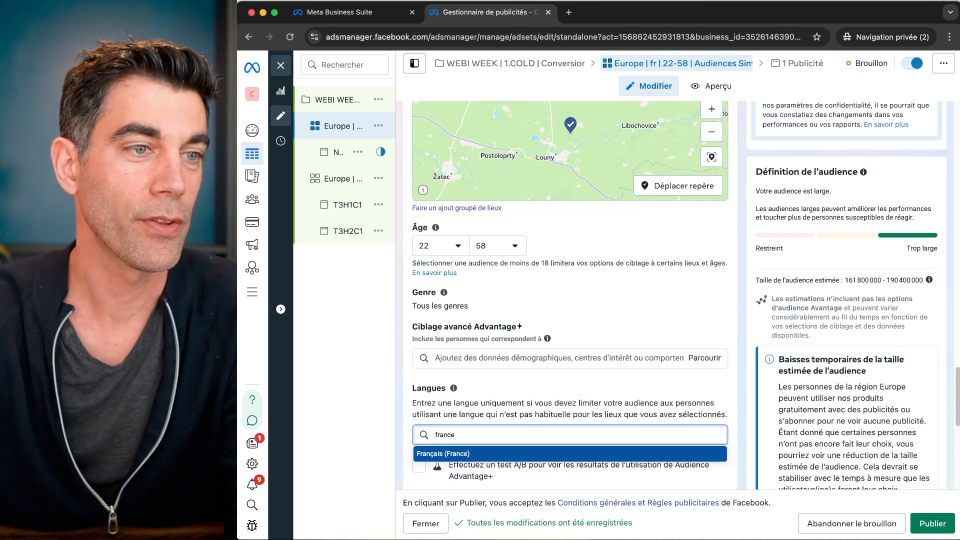
left_click(459, 453)
Step: Examine the existing audiences selectable as custom audiences for the ad set, including the lookalike ones
scroll(542, 398, "down", 2)
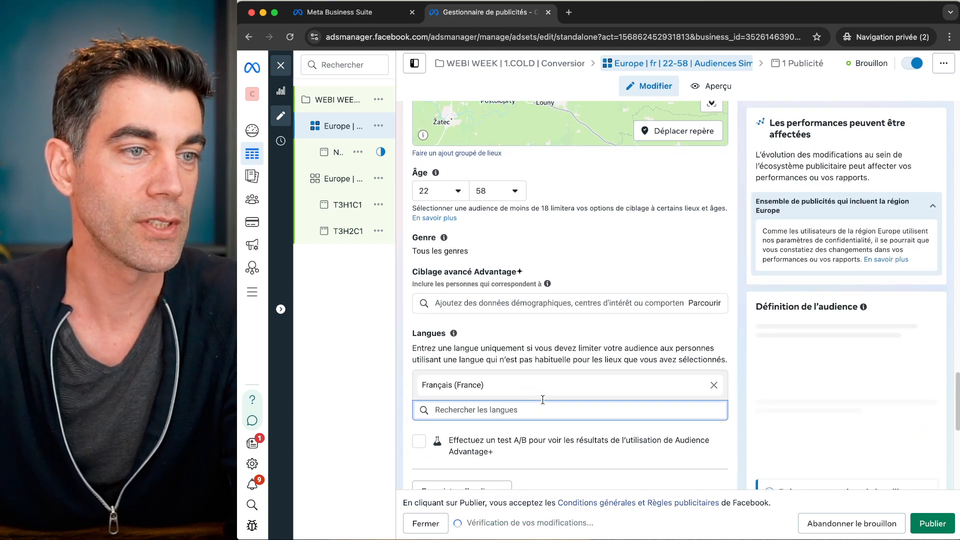
scroll(542, 399, "up", 3)
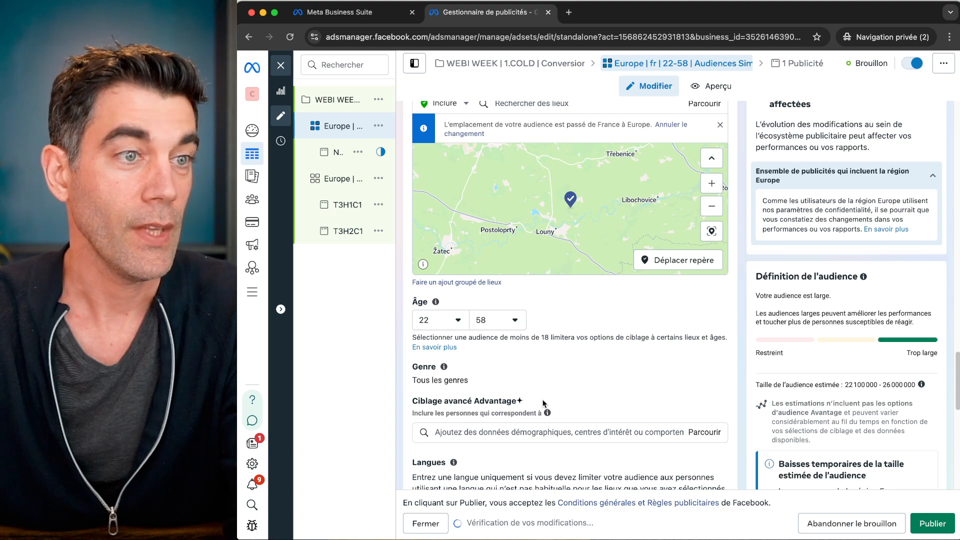
scroll(542, 399, "up", 3)
scroll(542, 399, "up", 3)
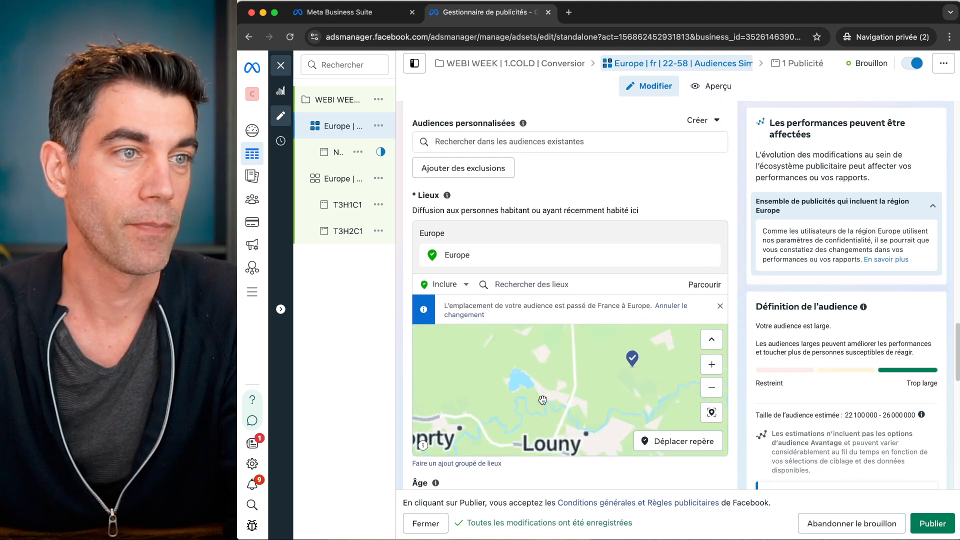
scroll(574, 204, "up", 10)
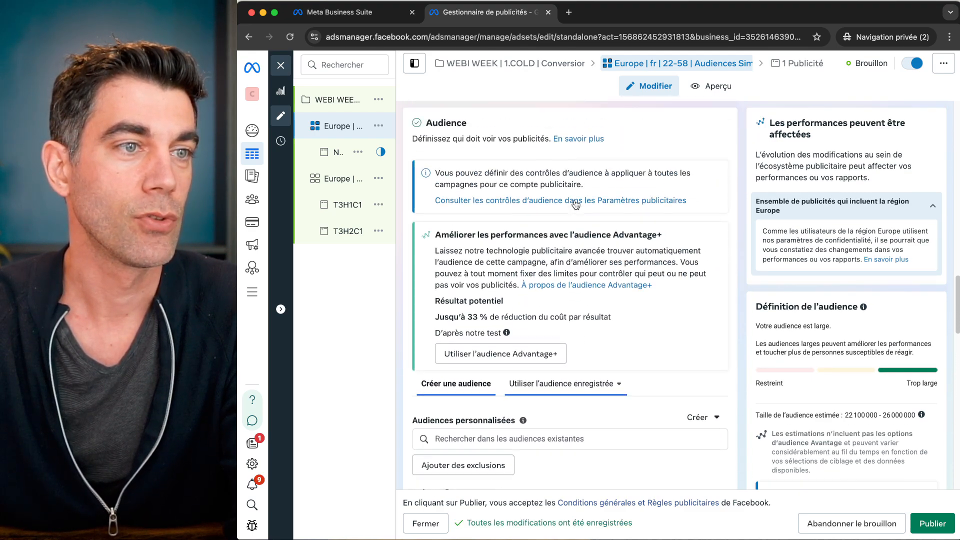
scroll(541, 238, "down", 5)
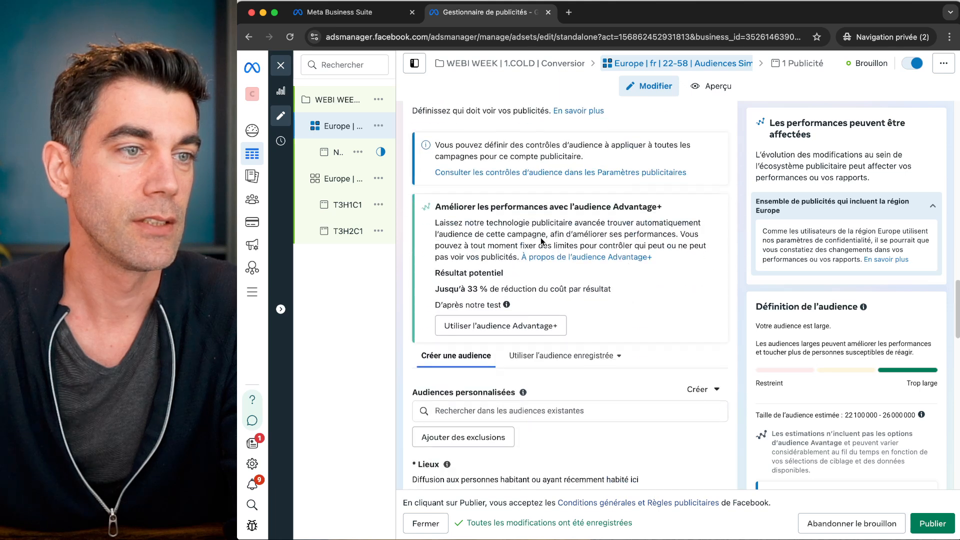
left_click(483, 343)
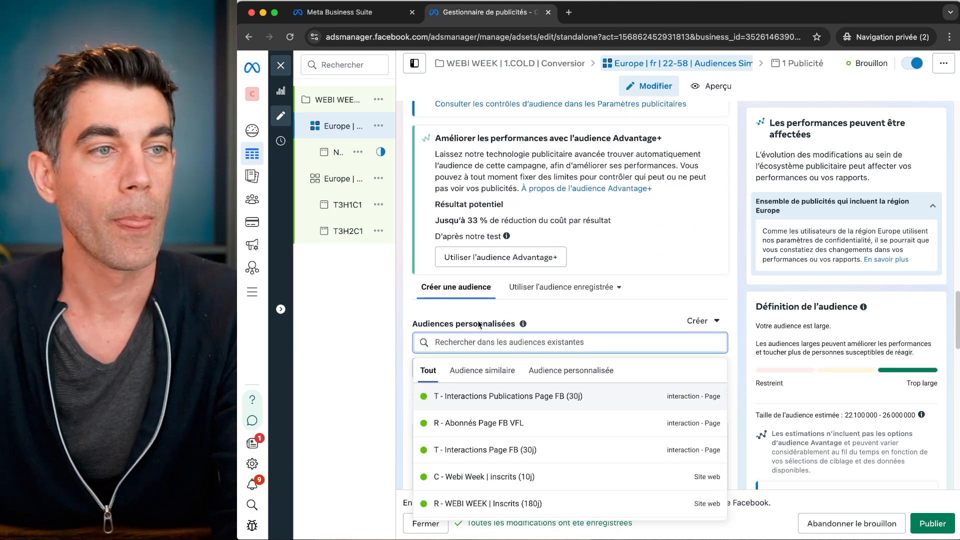
scroll(483, 343, "down", 3)
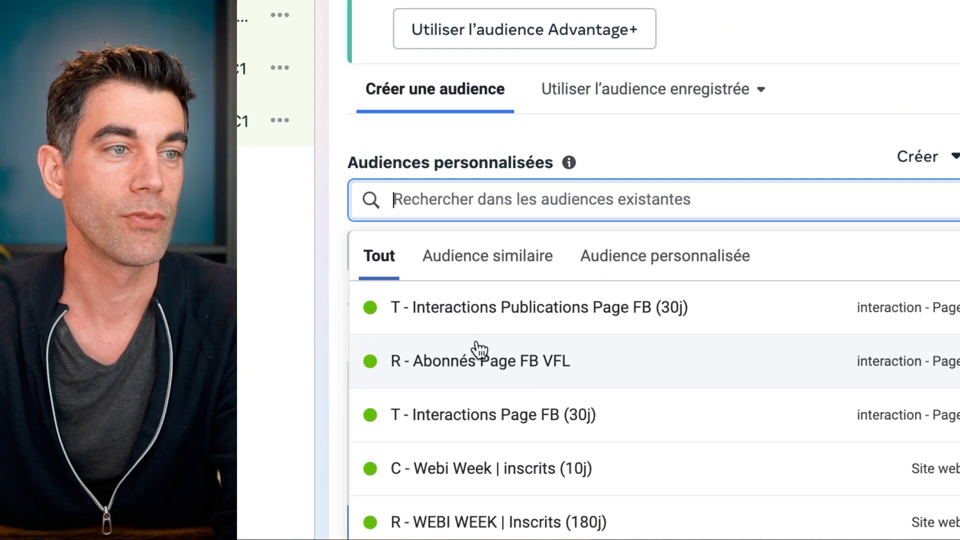
scroll(479, 345, "down", 2)
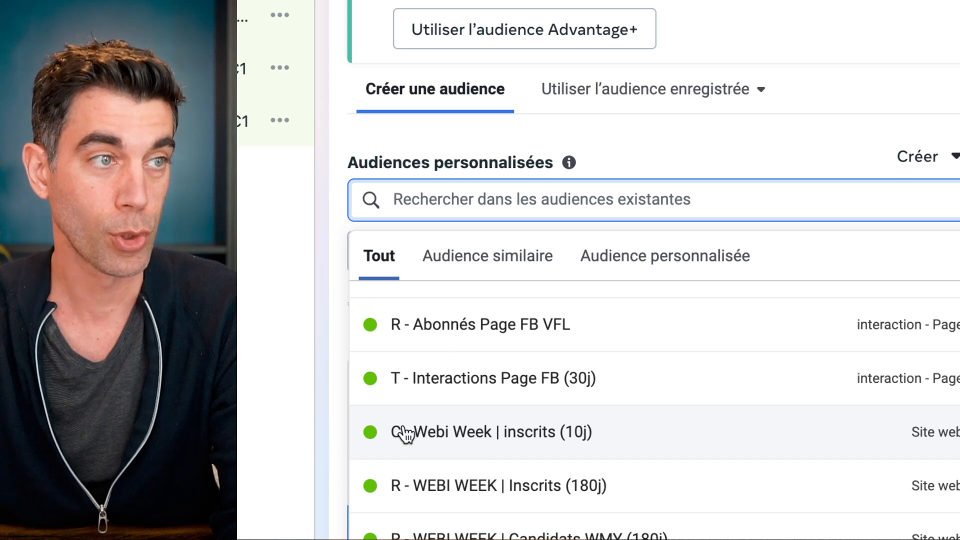
scroll(418, 444, "down", 5)
scroll(450, 375, "up", 6)
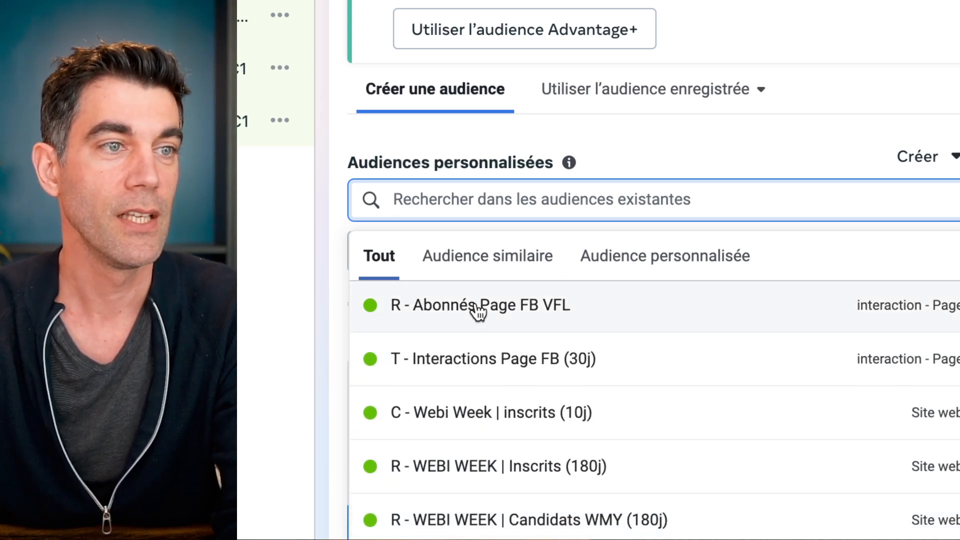
left_click(477, 258)
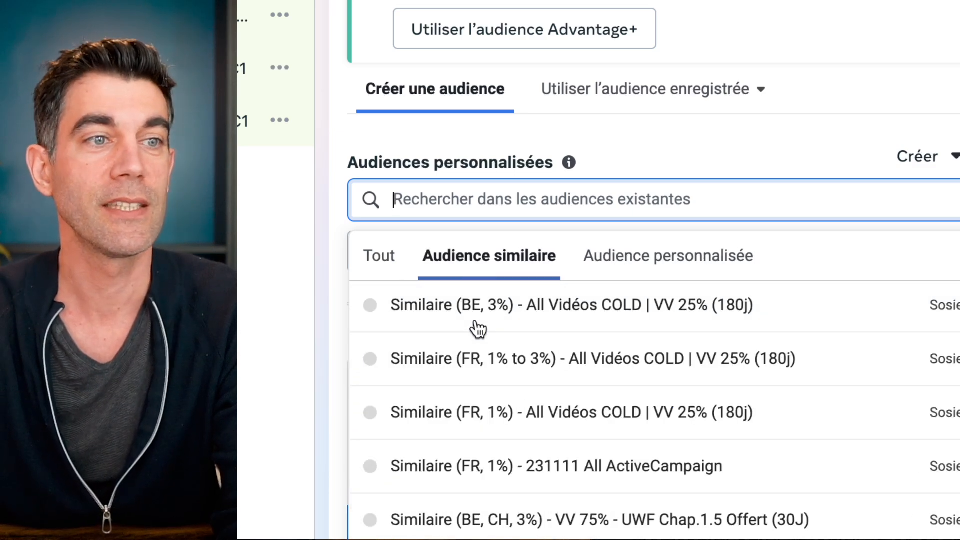
mouse_move(477, 384)
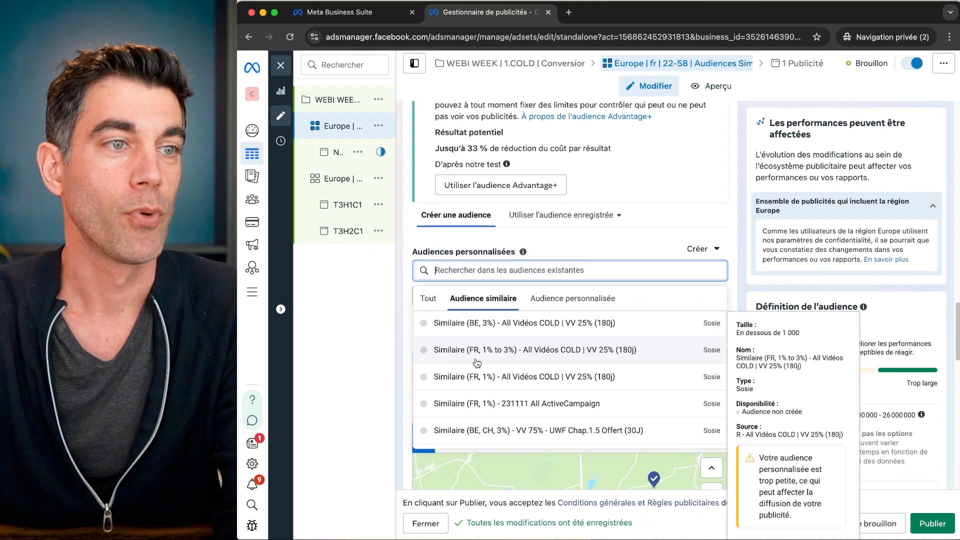
left_click(472, 230)
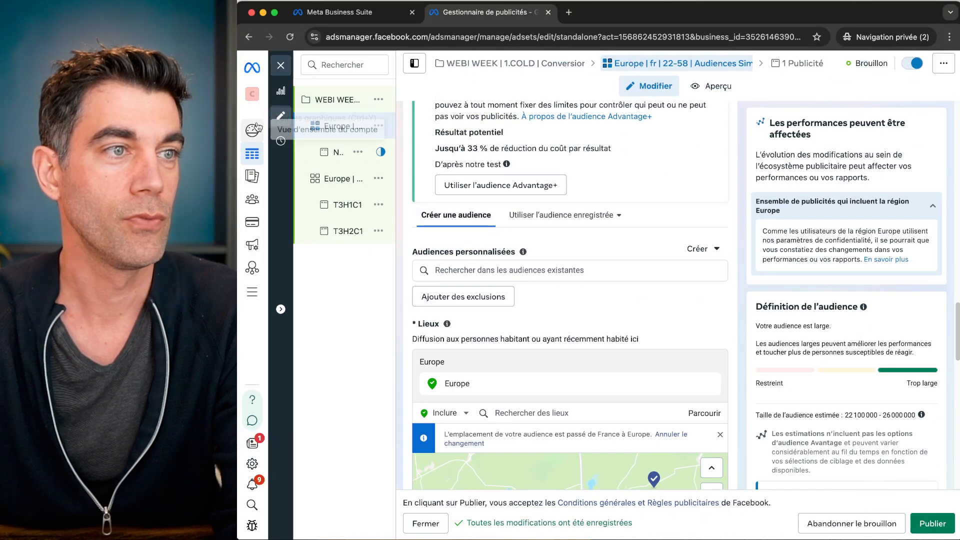
Step: Open the ad account's Audiences page and examine the list of existing custom and lookalike audiences
mouse_move(275, 145)
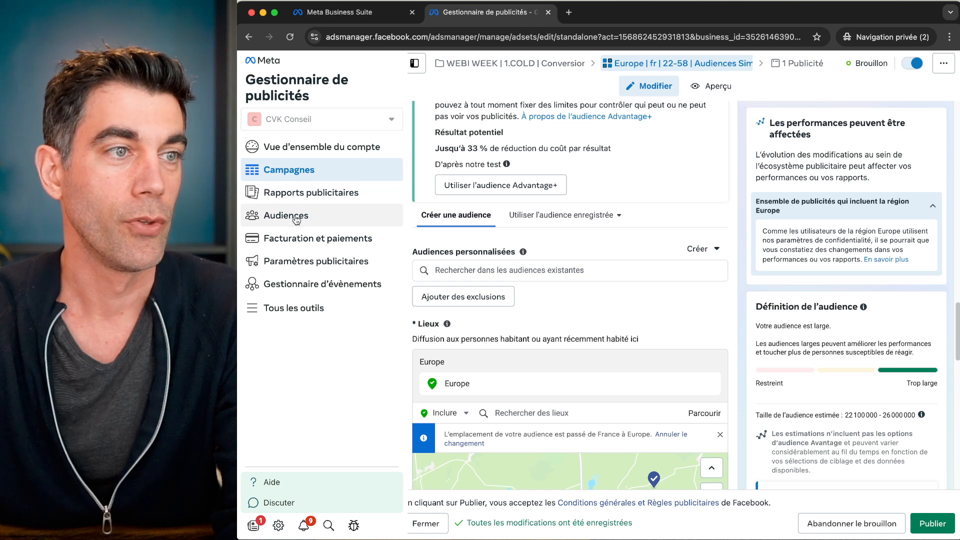
left_click(296, 217)
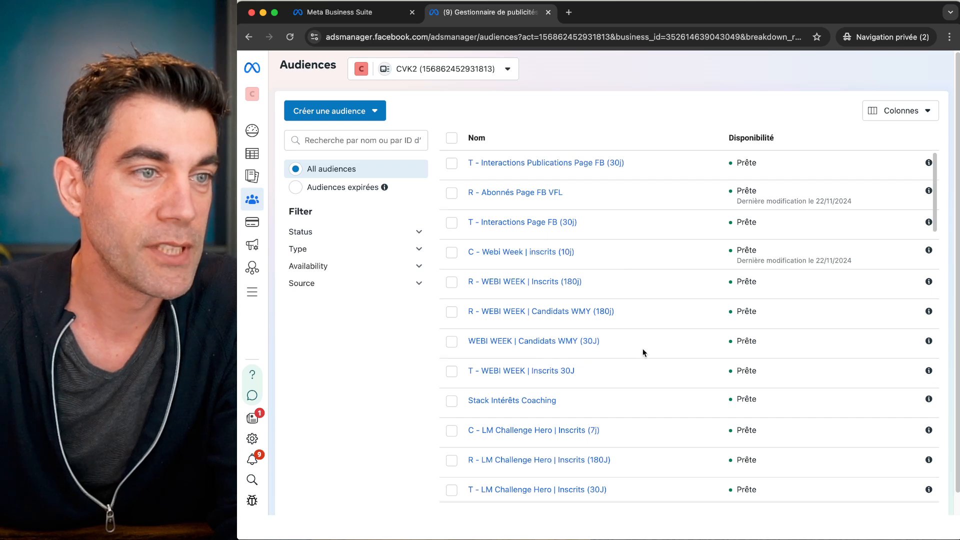
scroll(611, 384, "down", 5)
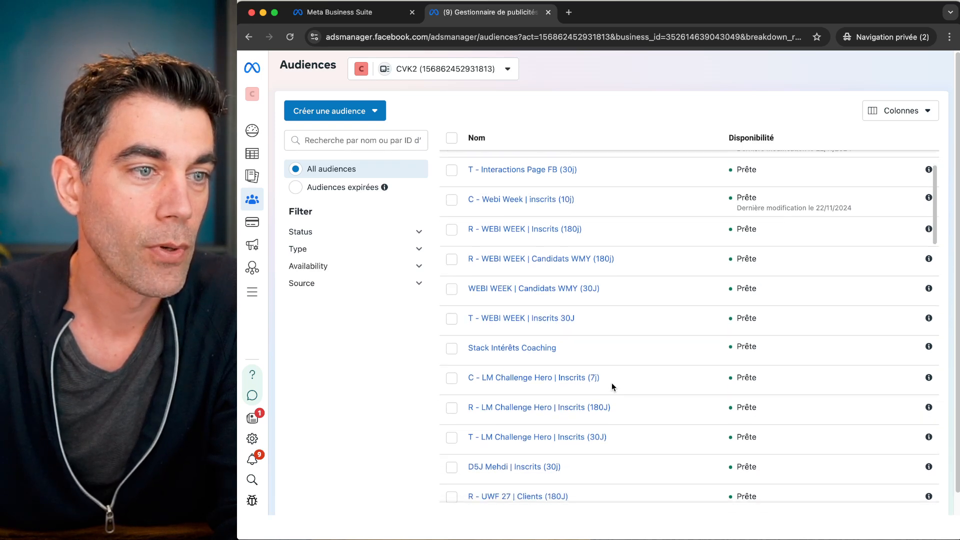
scroll(612, 386, "down", 3)
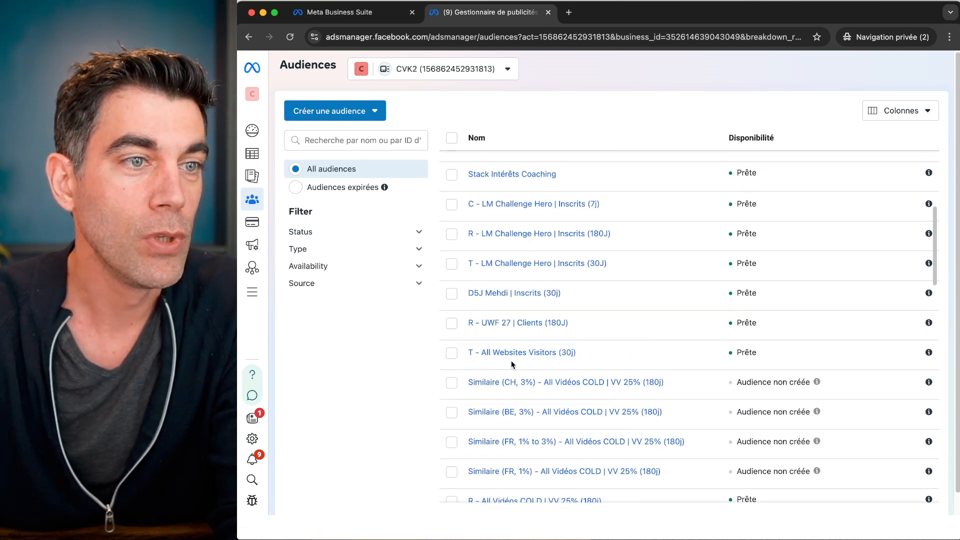
mouse_move(523, 357)
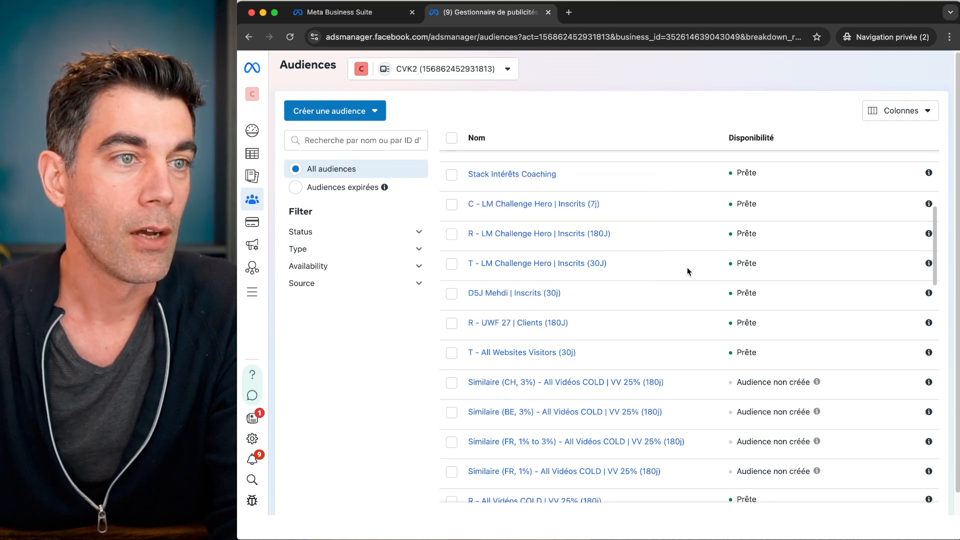
scroll(674, 250, "up", 1)
mouse_move(596, 256)
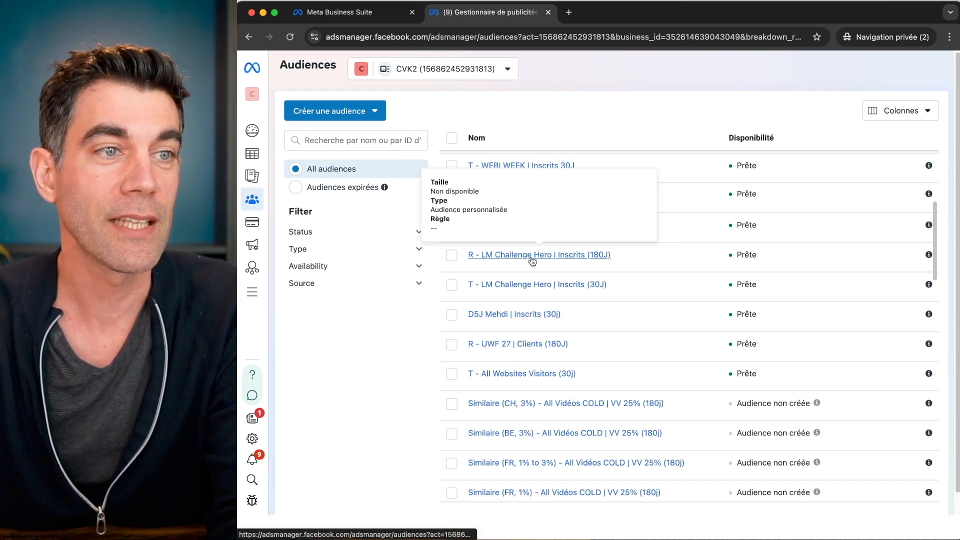
scroll(605, 257, "up", 3)
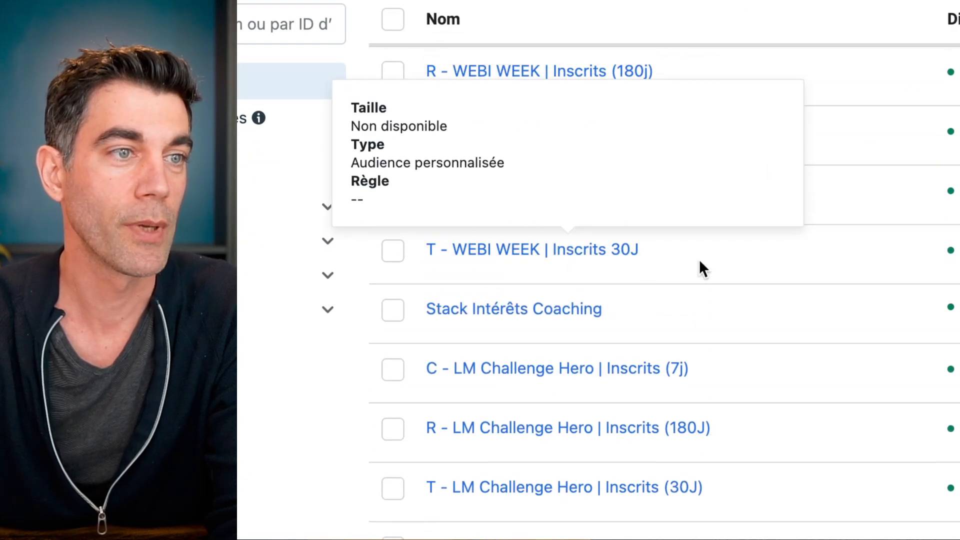
scroll(775, 274, "up", 4)
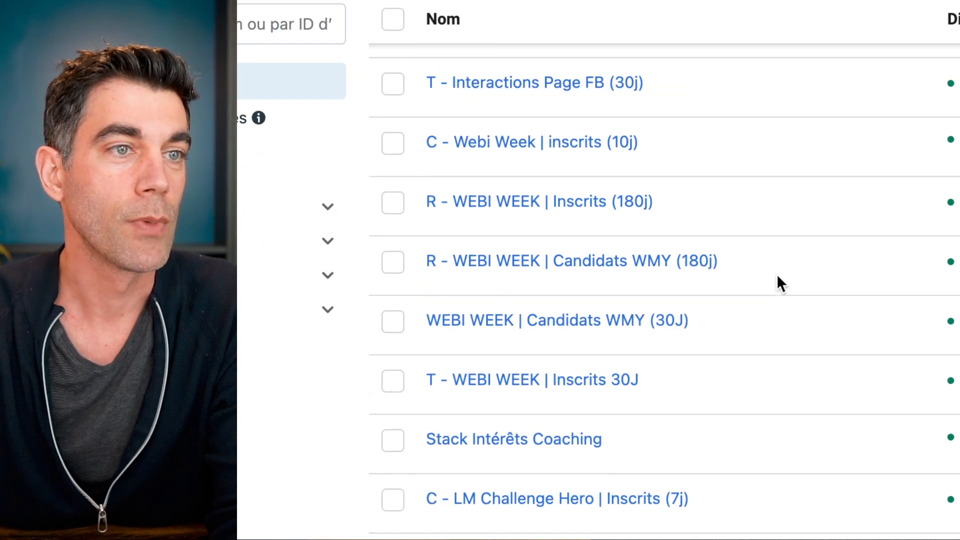
mouse_move(550, 316)
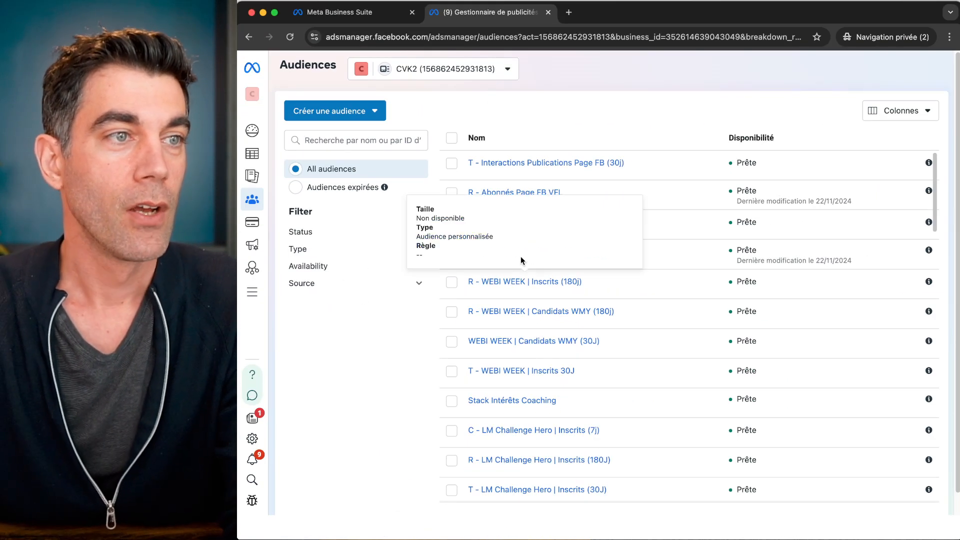
Step: Examine the source types offered for creating a new custom audience
left_click(374, 115)
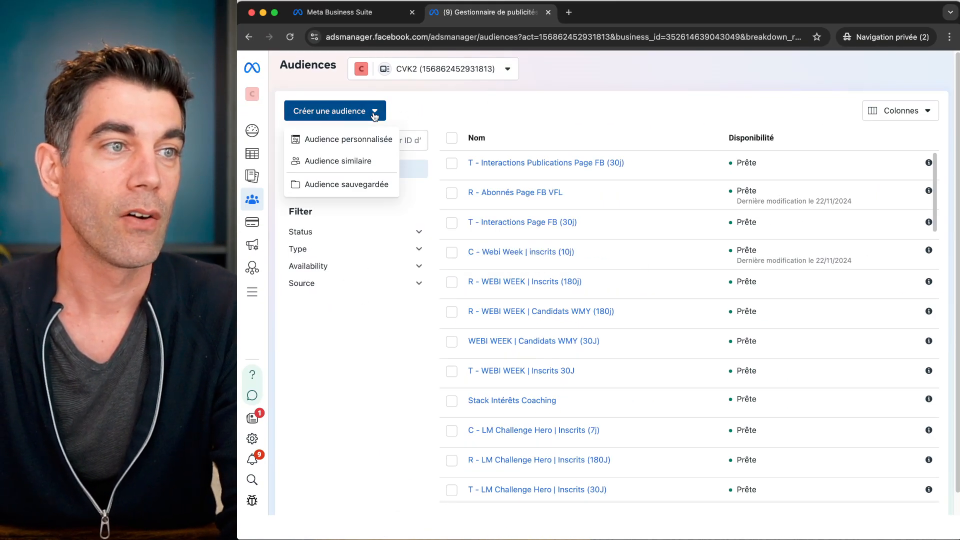
left_click(358, 142)
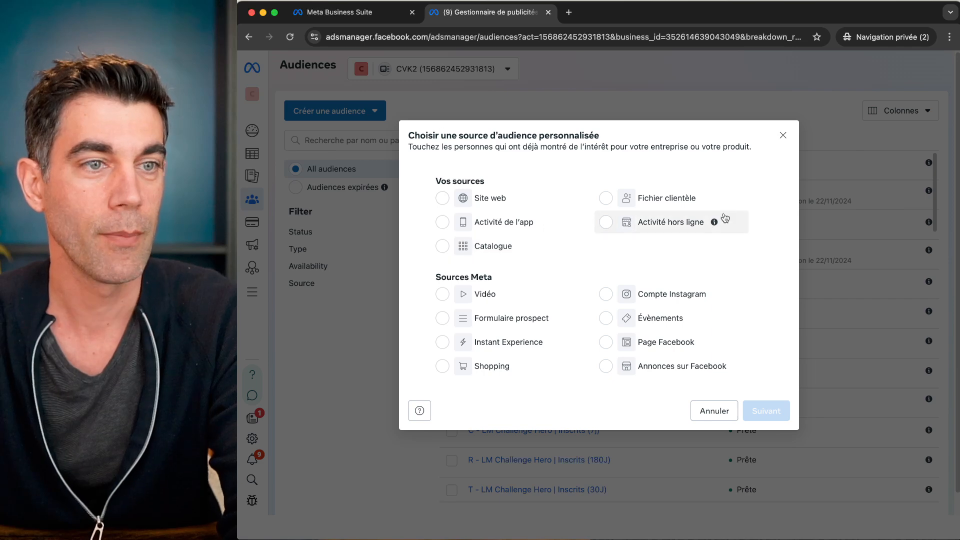
left_click(781, 136)
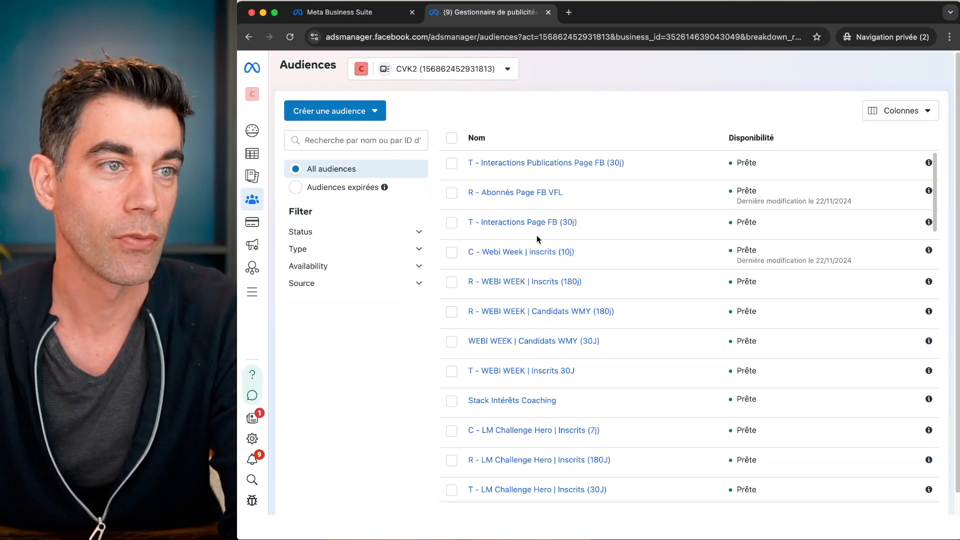
Step: Start creating a lookalike audience with the custom audience R - WEBI WEEK | Inscrits (180j) as its source
mouse_move(483, 258)
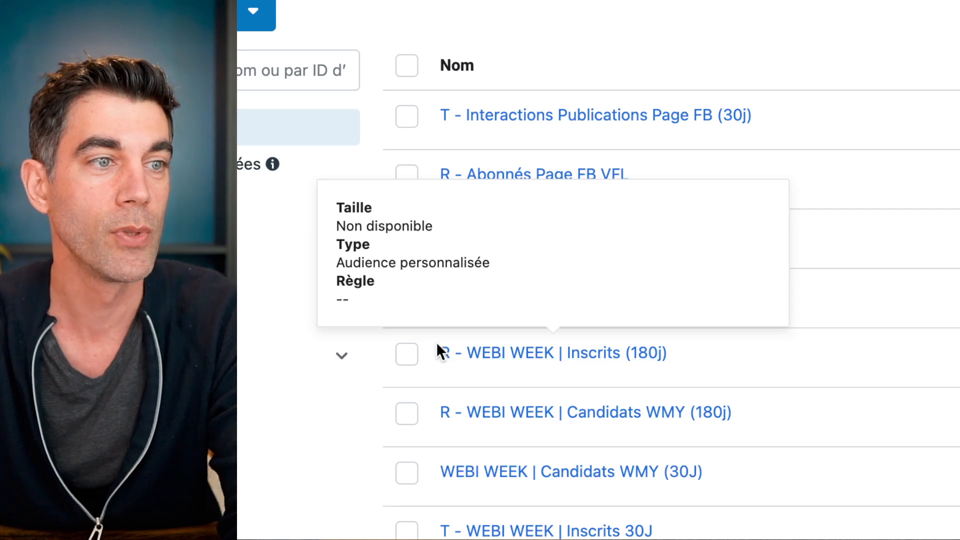
left_click(408, 355)
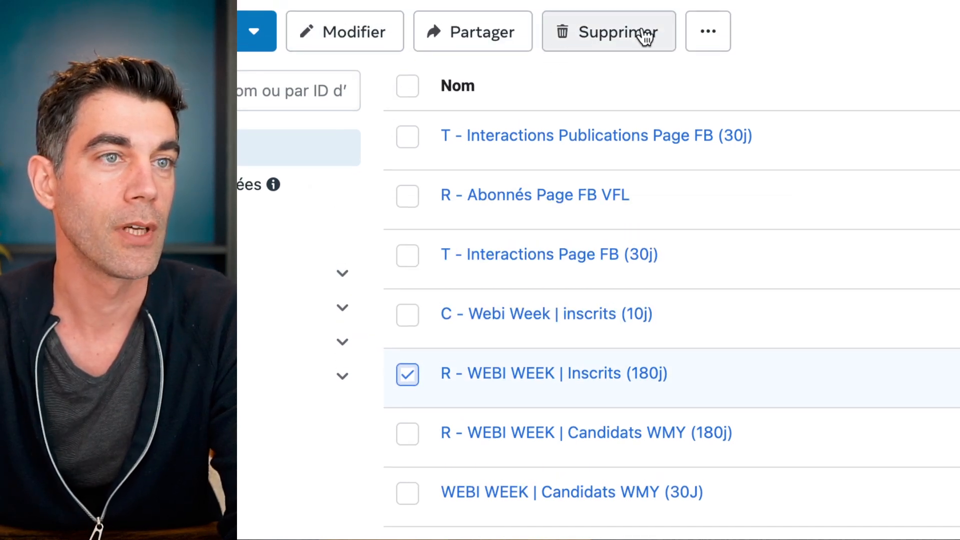
left_click(704, 34)
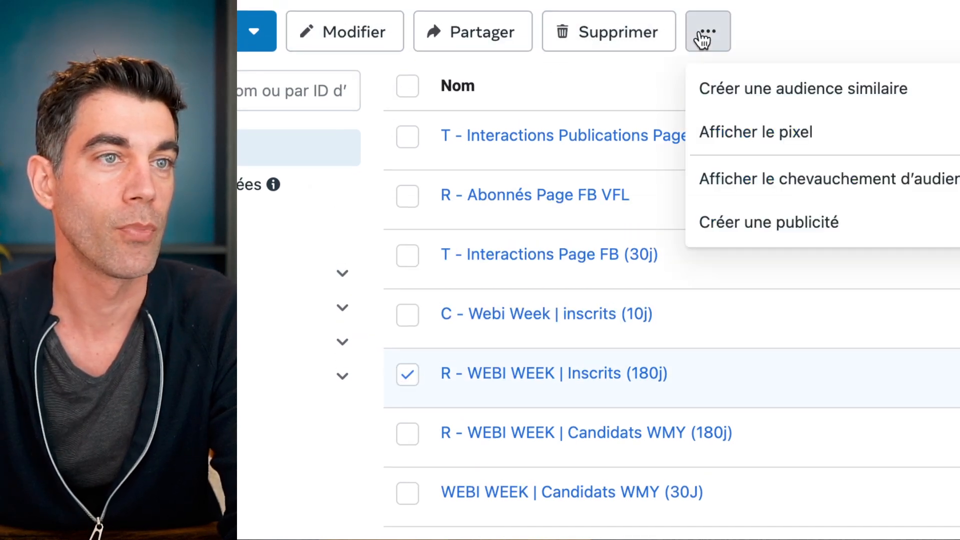
left_click(758, 95)
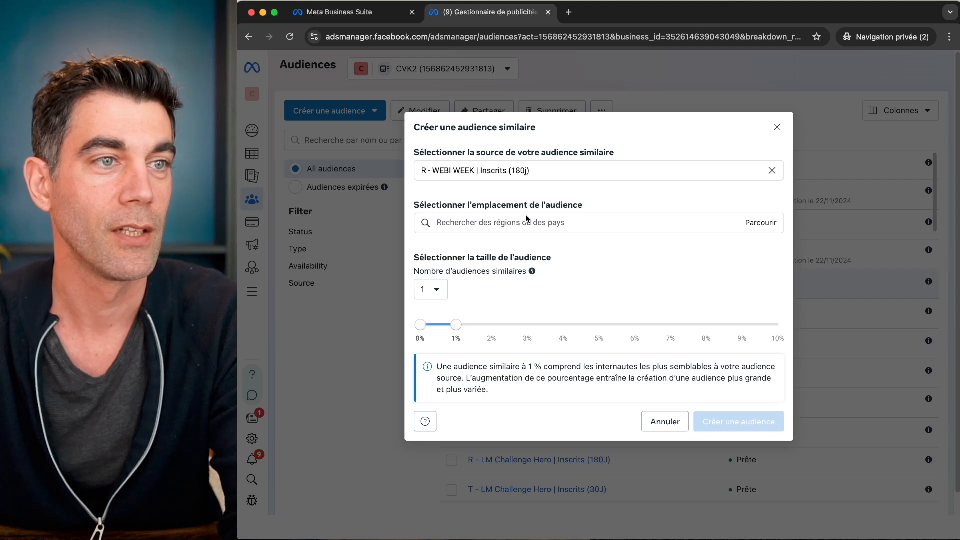
scroll(526, 214, "up", 2)
scroll(526, 214, "right", 2)
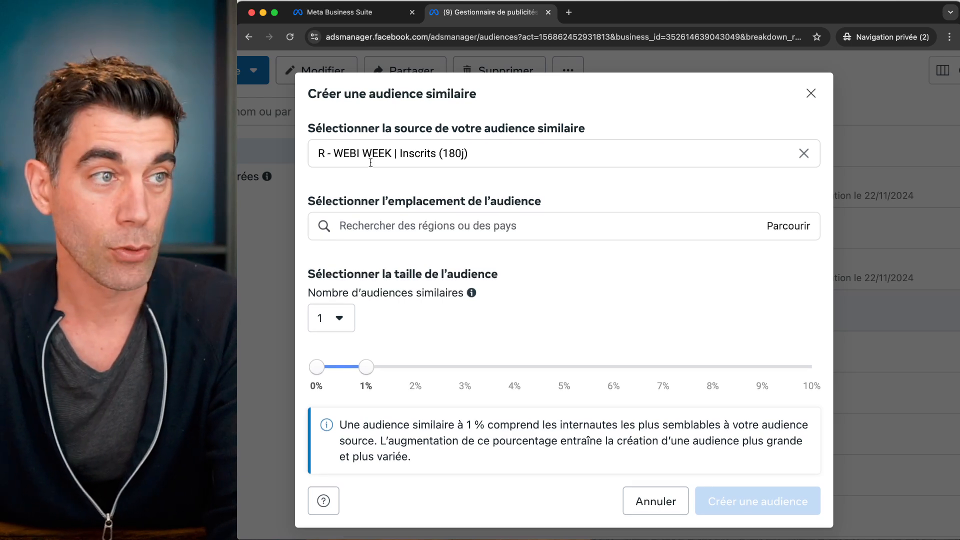
left_click(388, 235)
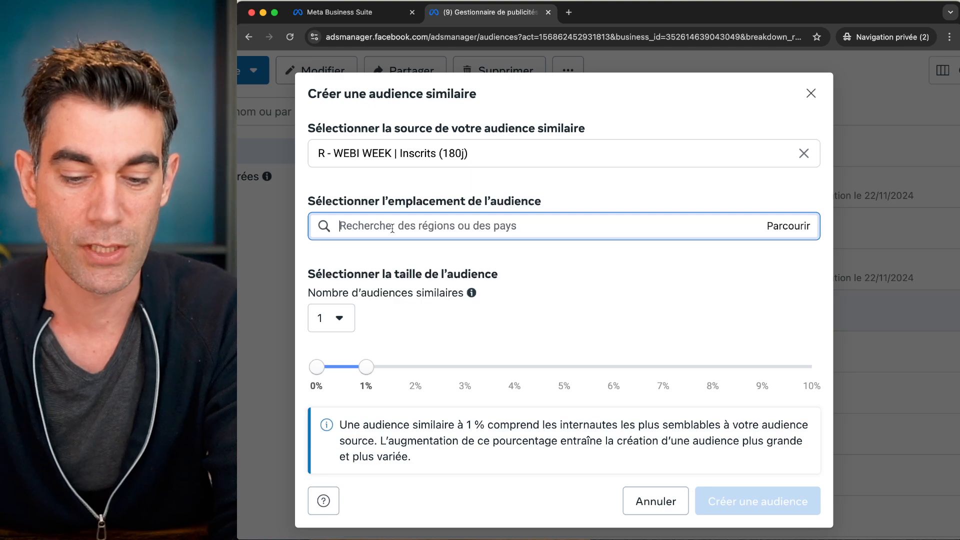
type("fran")
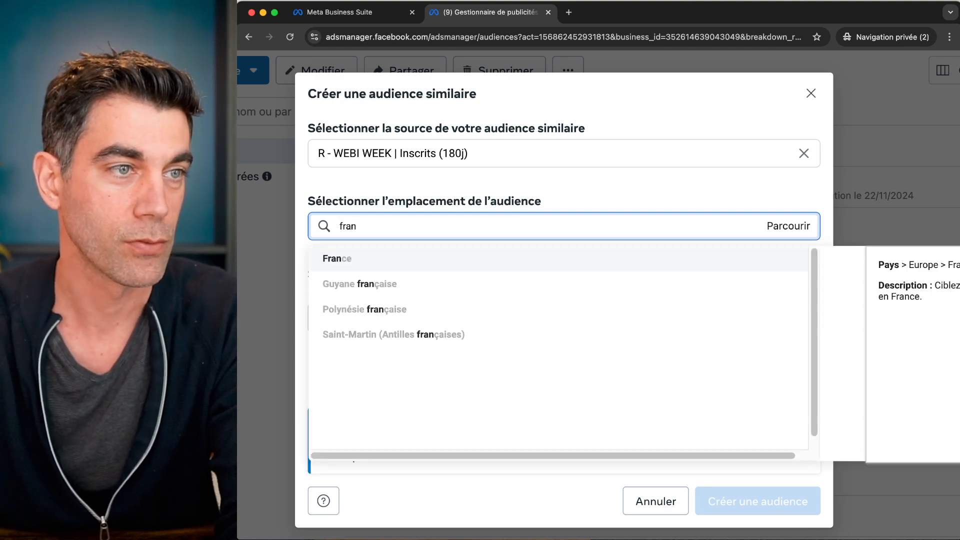
left_click(366, 256)
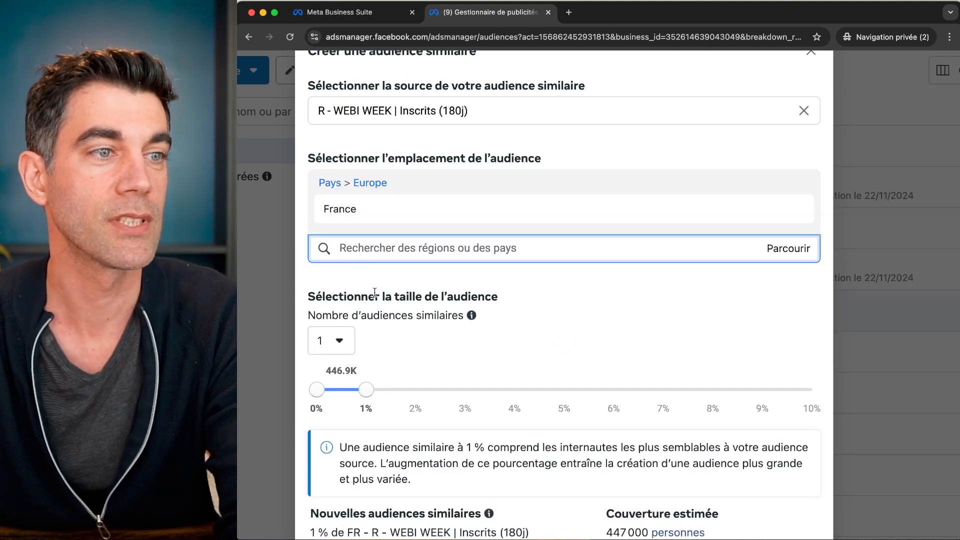
scroll(368, 331, "down", 1)
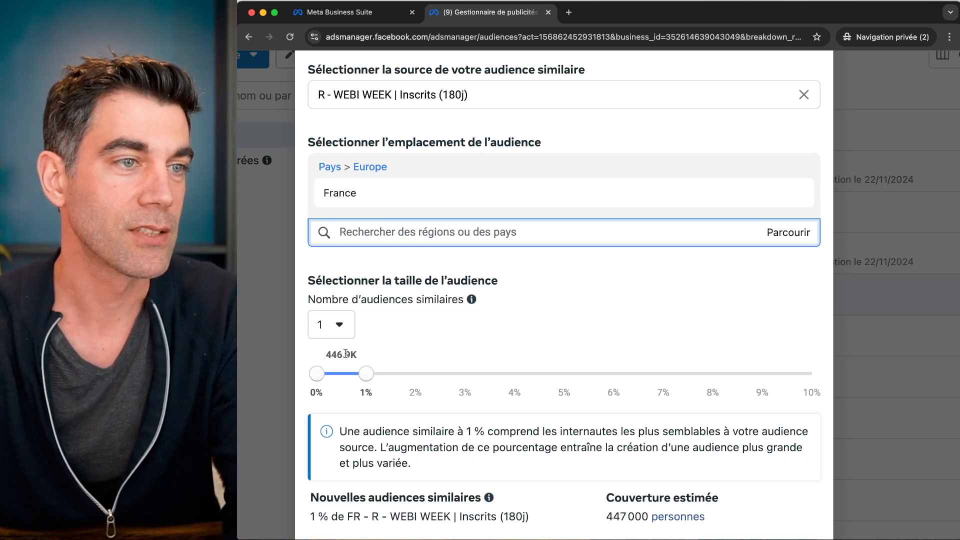
mouse_move(377, 206)
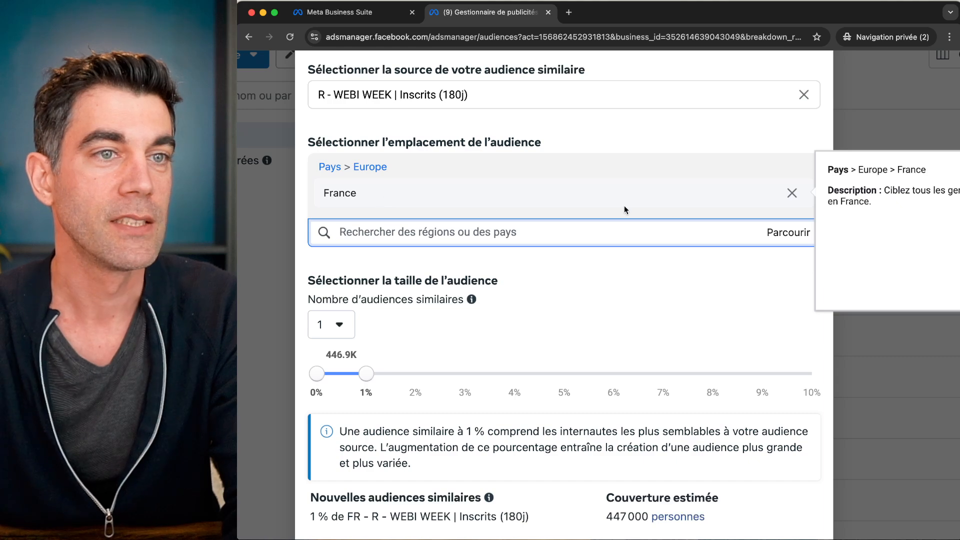
left_click(792, 193)
Step: Set the lookalike audience's locations to Belgique, France and Suisse
left_click(471, 209)
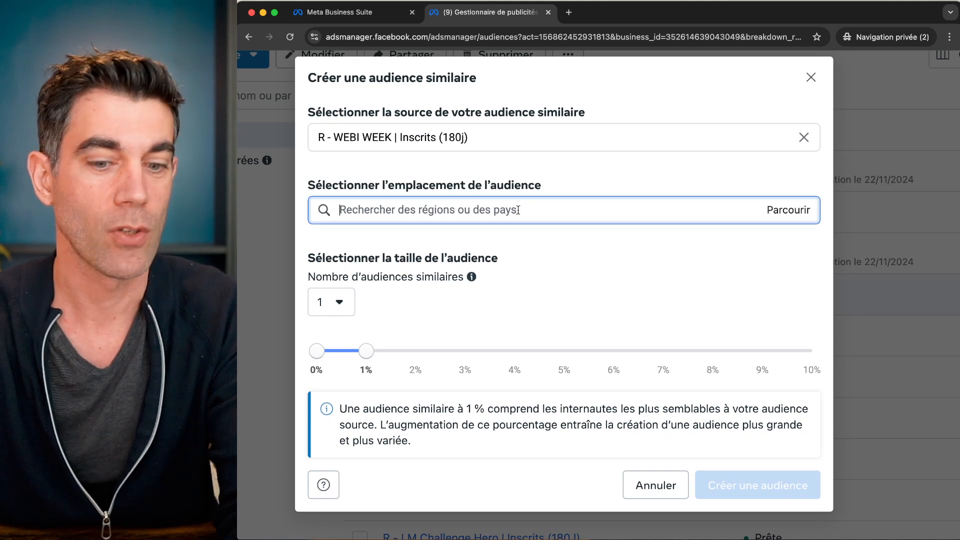
type("belgique")
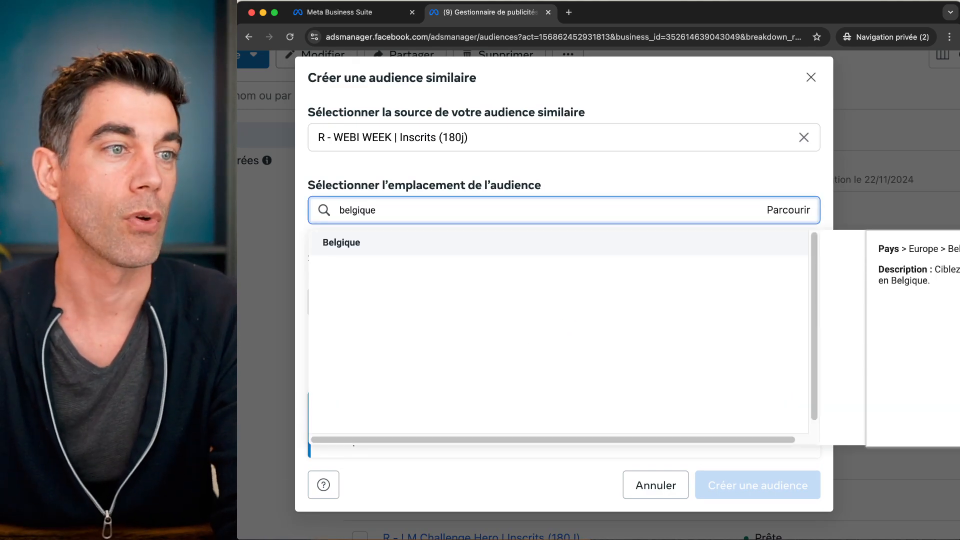
left_click(471, 246)
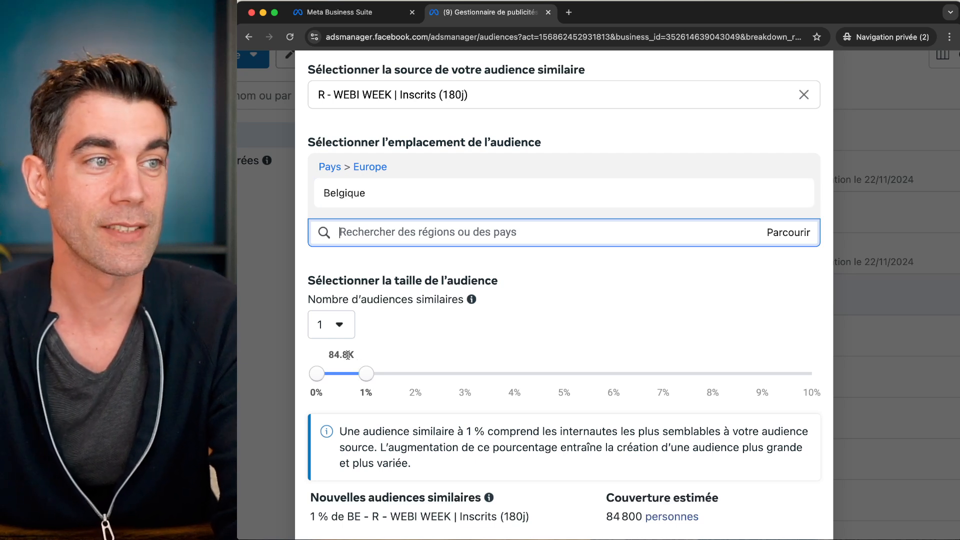
type("france")
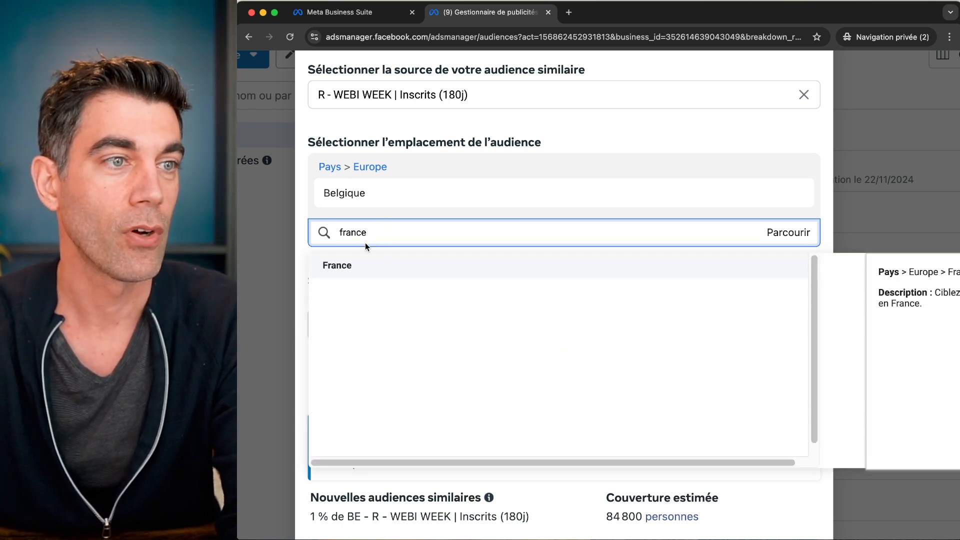
left_click(351, 262)
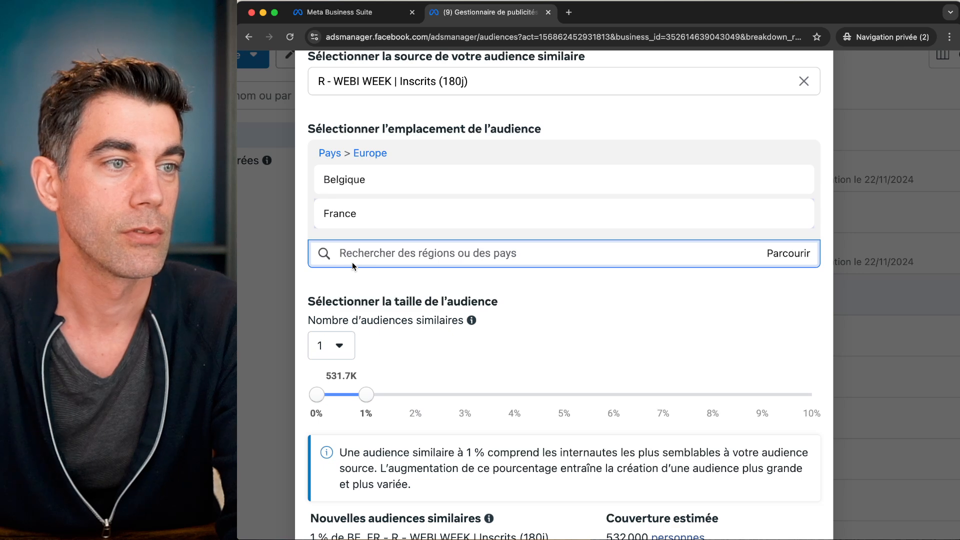
type("suisse")
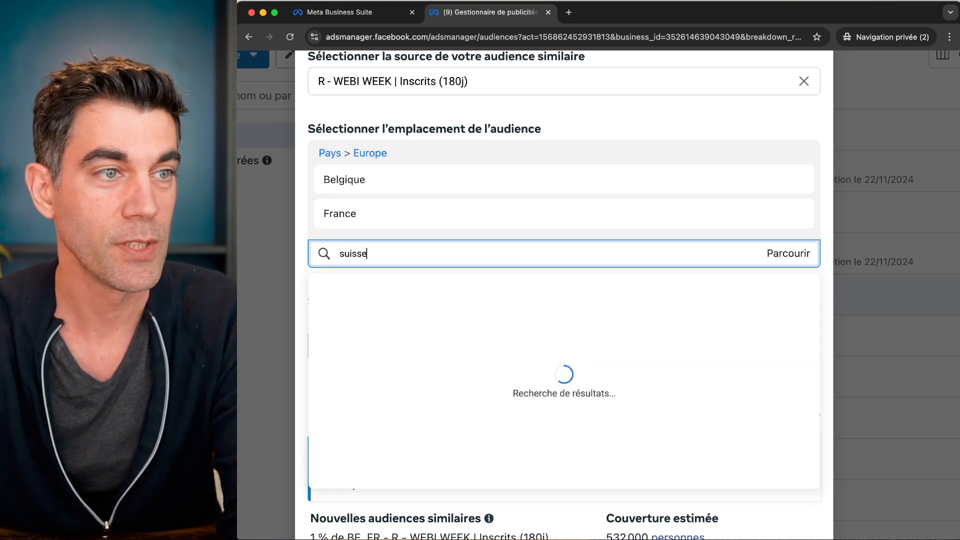
left_click(365, 283)
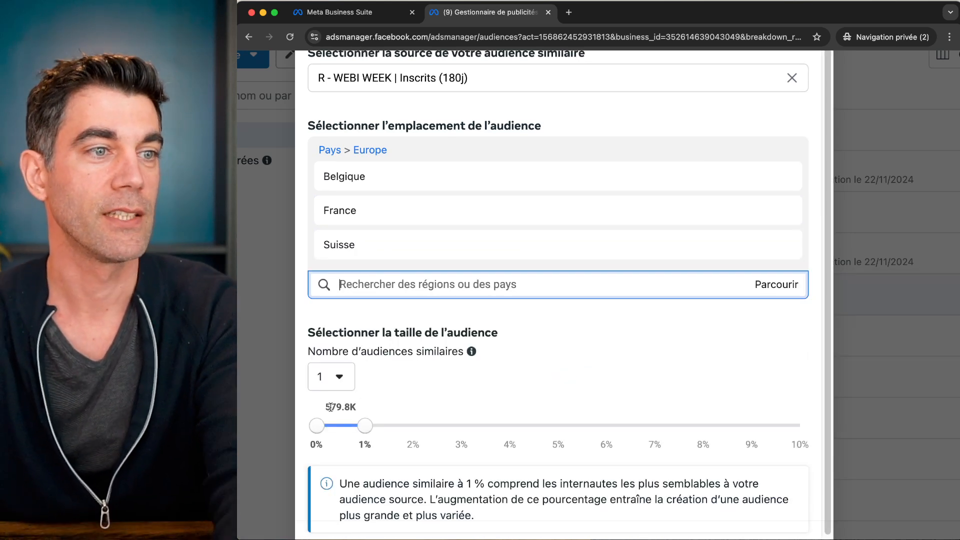
Step: Set the number of lookalike audiences to 3, with size ranges of 0–1%, 1–3% and 3–5%
scroll(392, 352, "down", 1)
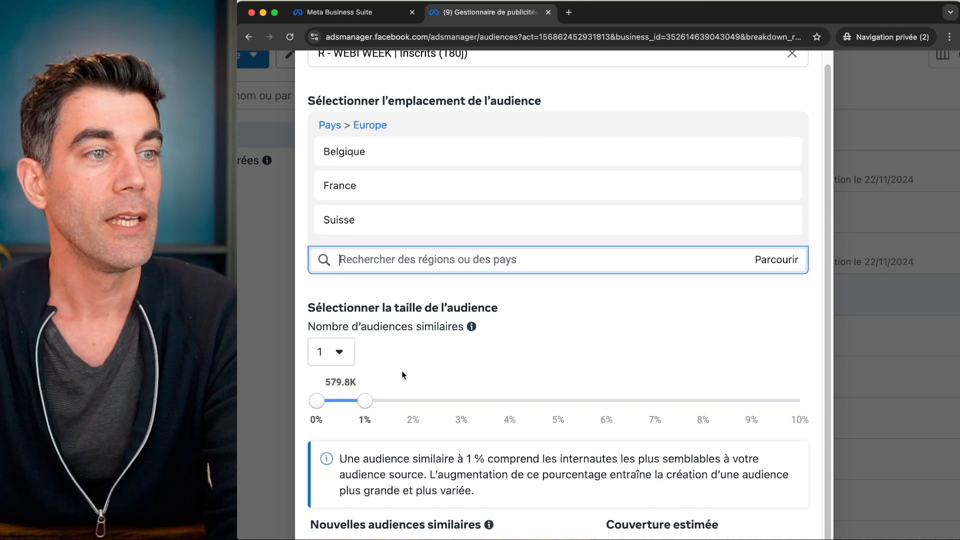
scroll(392, 352, "down", 3)
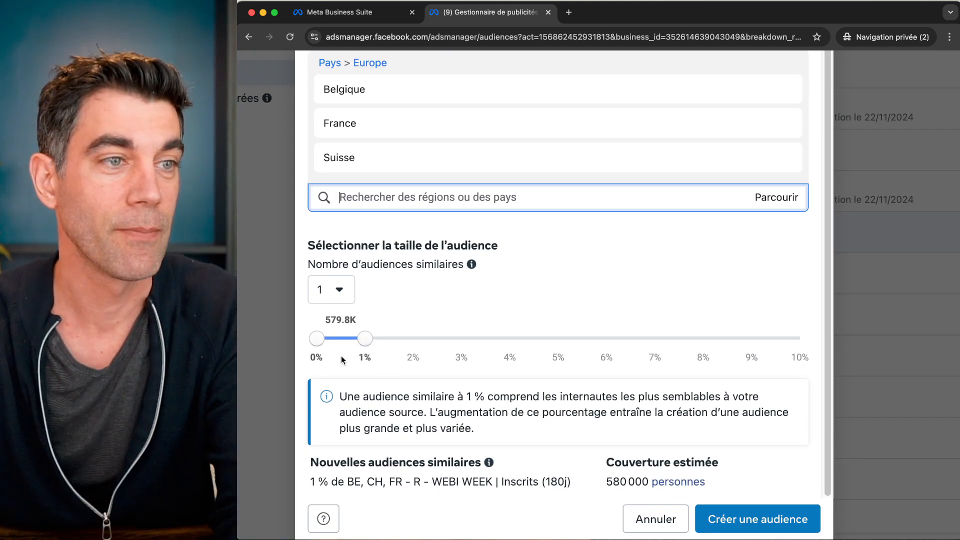
left_click(350, 305)
left_click(343, 378)
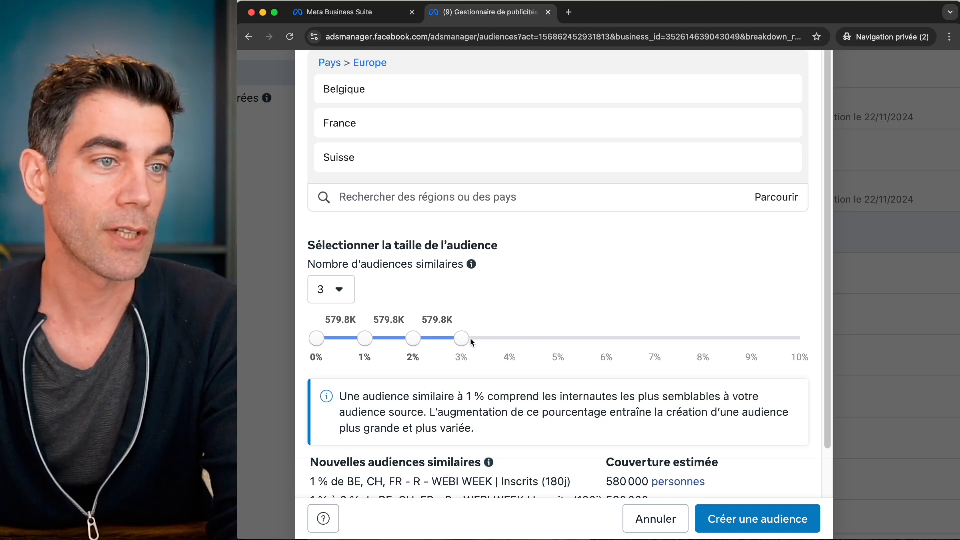
left_click_drag(472, 341, 566, 341)
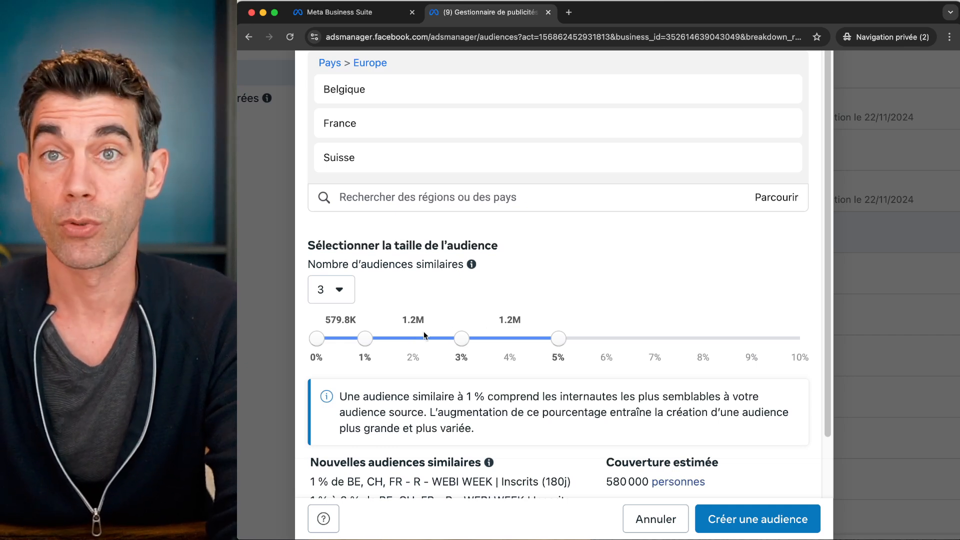
Step: Review the source, locations and size ranges, and create the three lookalike audiences
scroll(472, 352, "down", 3)
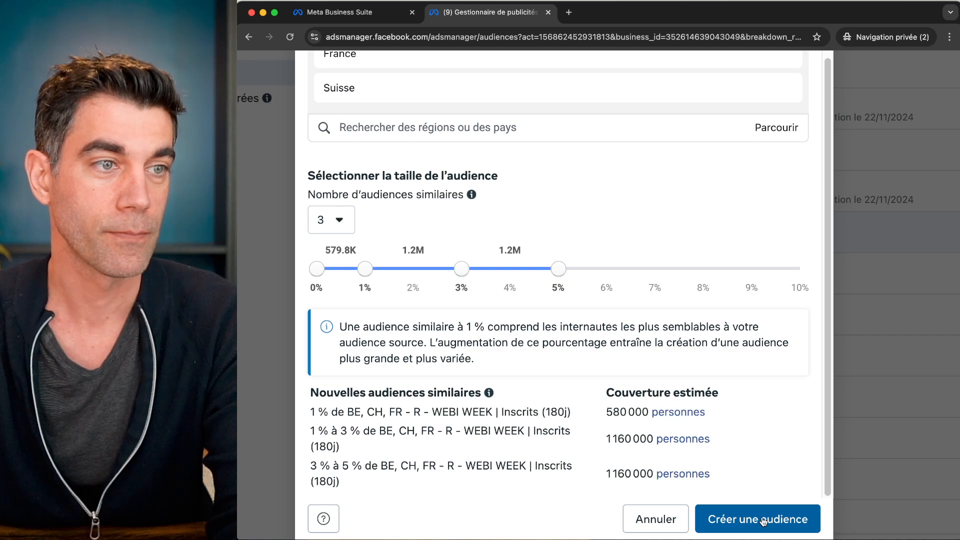
scroll(653, 394, "up", 5)
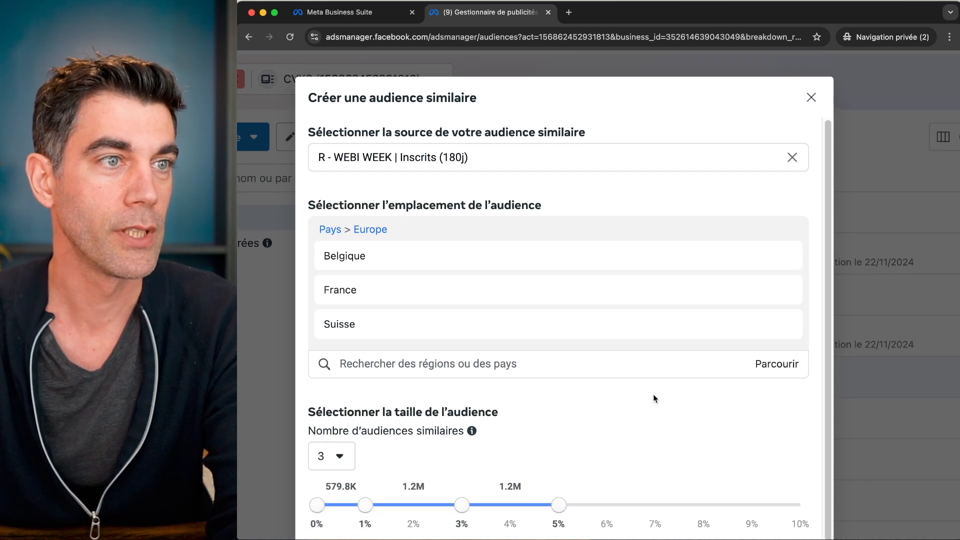
scroll(452, 380, "down", 5)
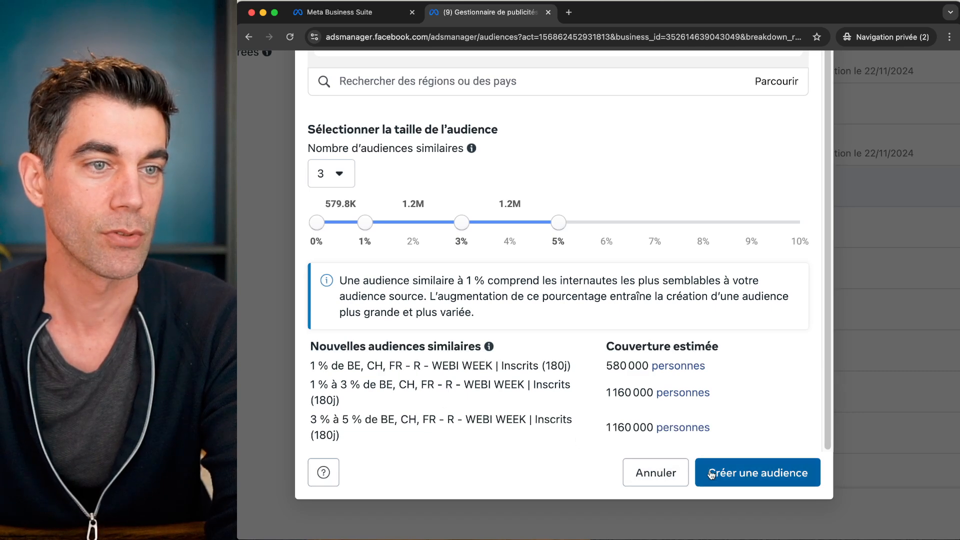
left_click(750, 473)
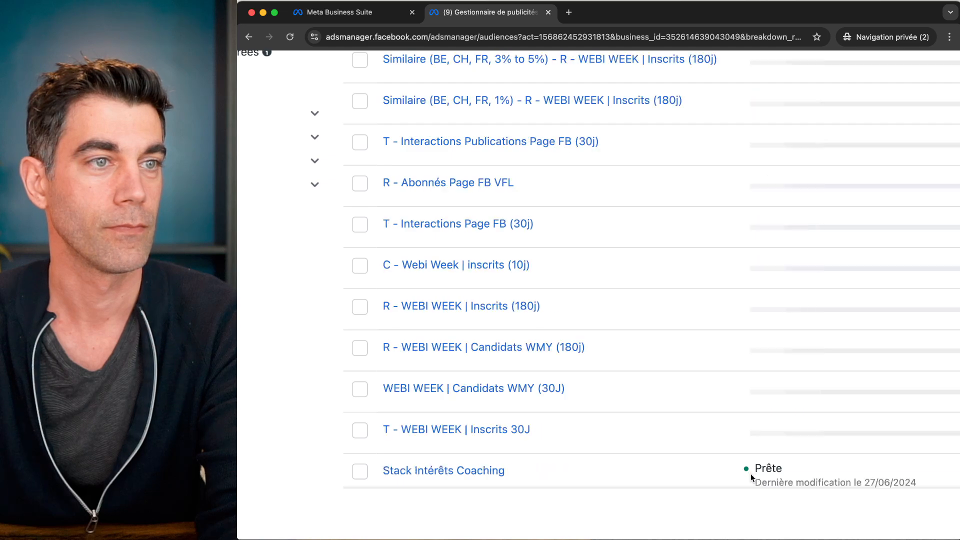
Step: Examine the new lookalike audiences in the audience list and the older lookalikes built from other sources such as video viewers and members
scroll(644, 294, "up", 3)
mouse_move(557, 235)
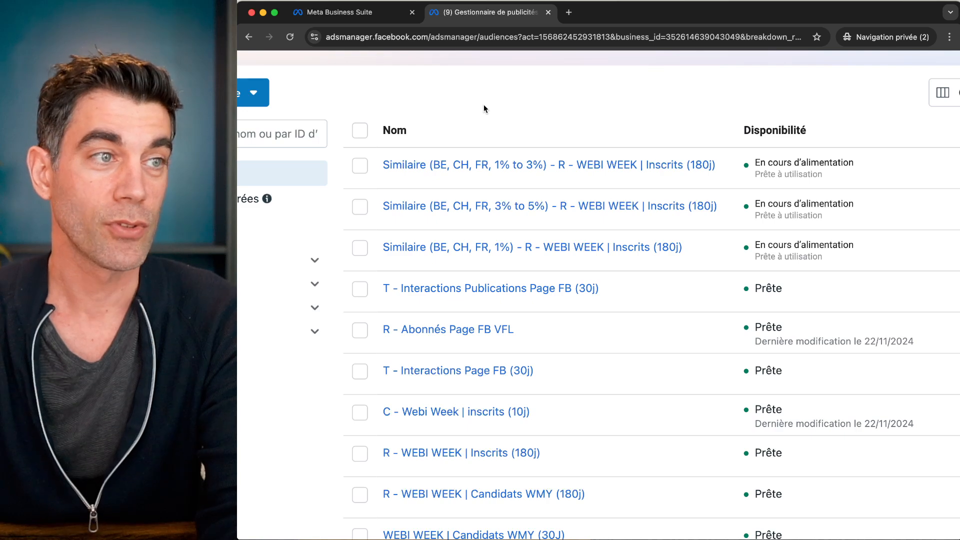
scroll(482, 105, "left", 1)
scroll(435, 190, "down", 5)
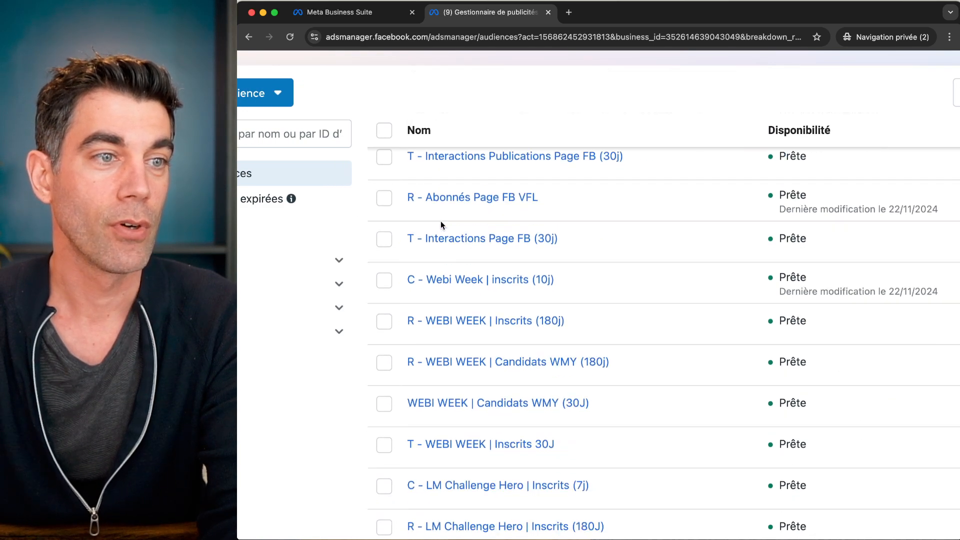
scroll(441, 224, "down", 4)
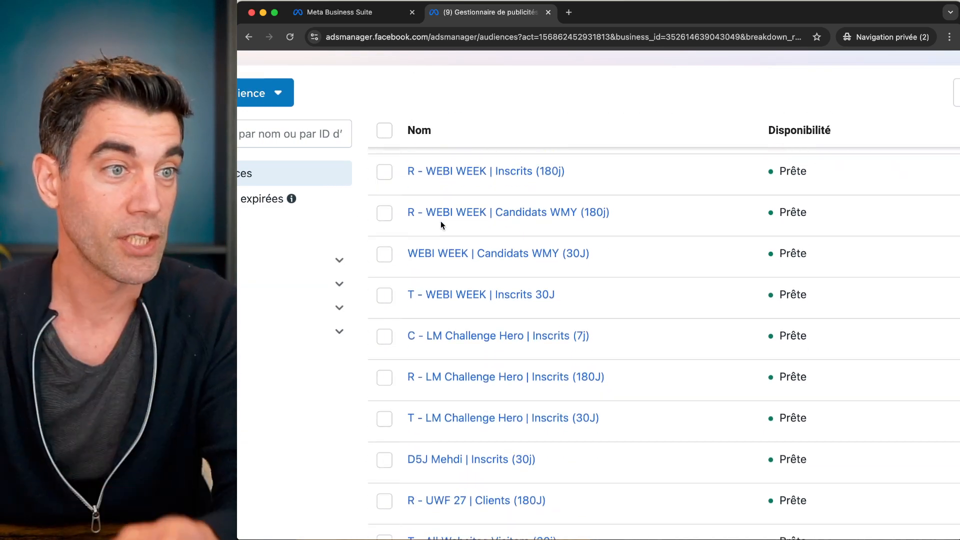
scroll(441, 225, "down", 8)
mouse_move(525, 244)
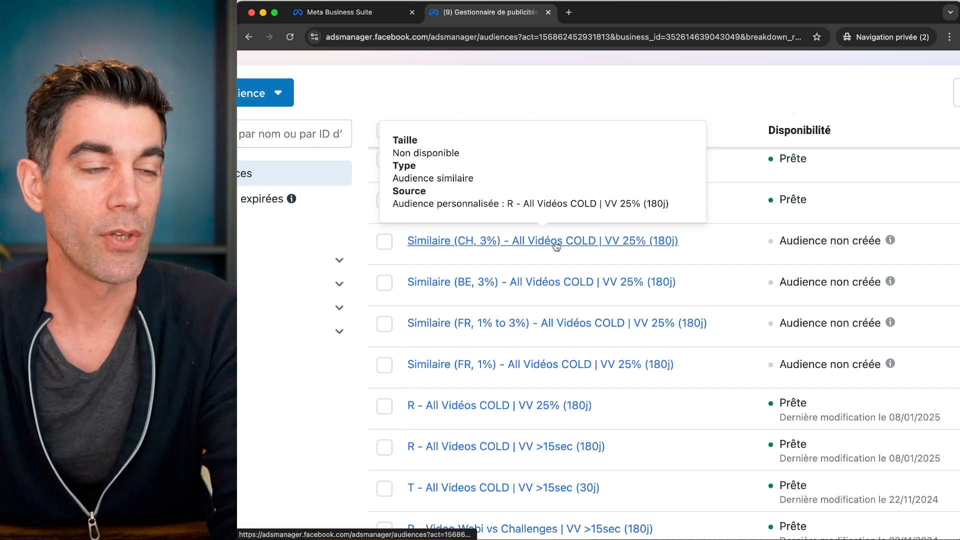
mouse_move(550, 280)
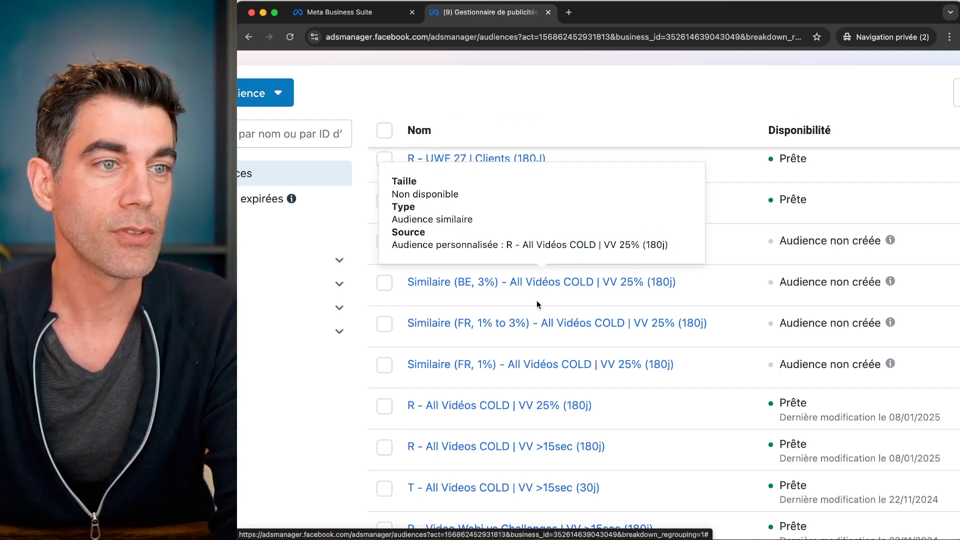
scroll(535, 311, "down", 7)
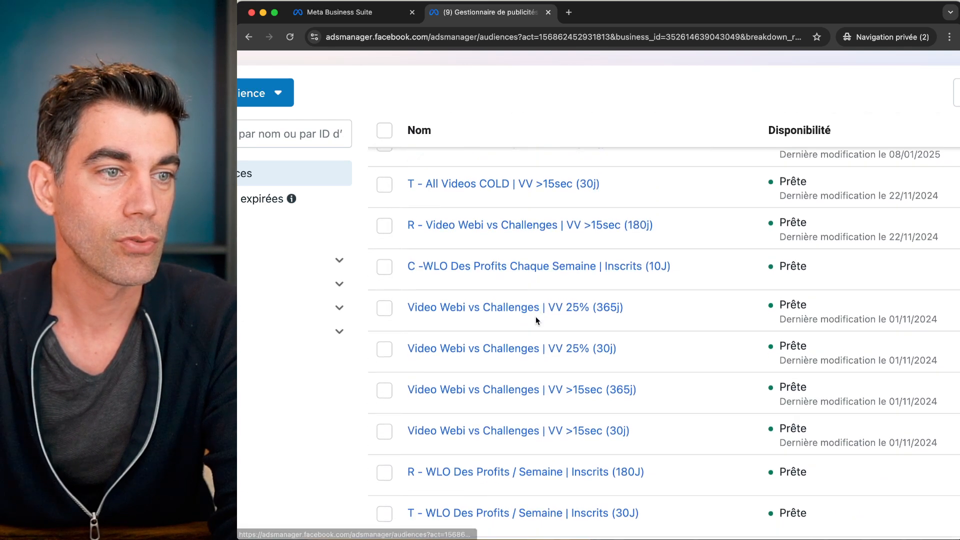
scroll(535, 320, "down", 7)
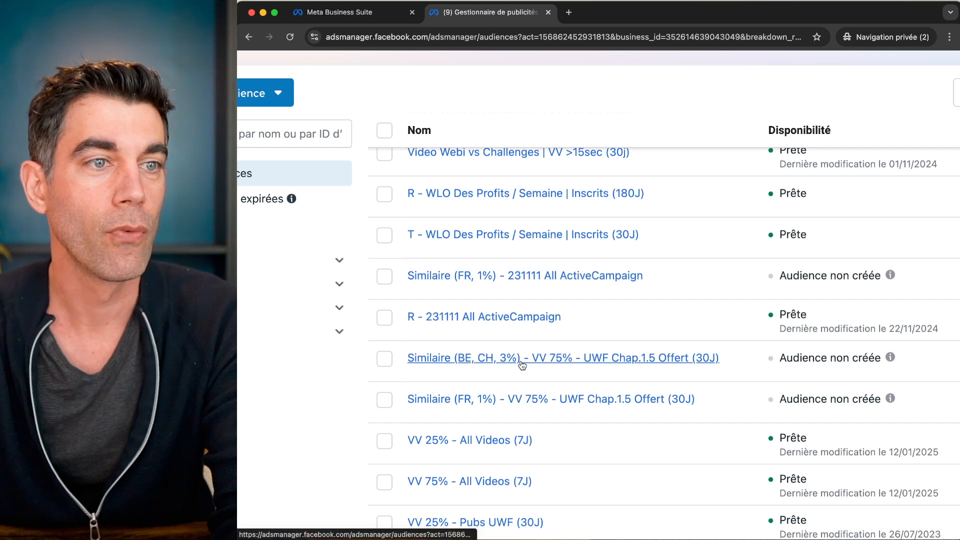
scroll(599, 361, "down", 10)
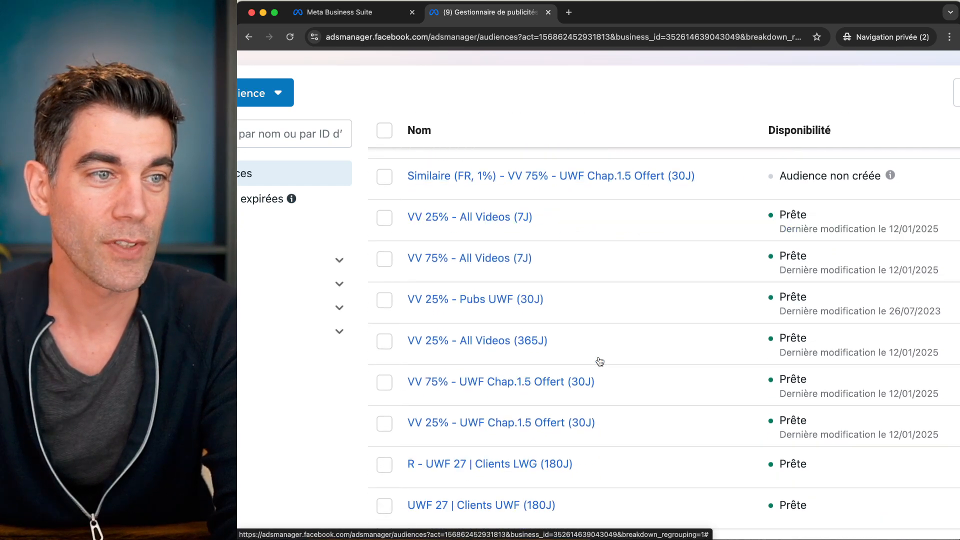
scroll(599, 361, "down", 2)
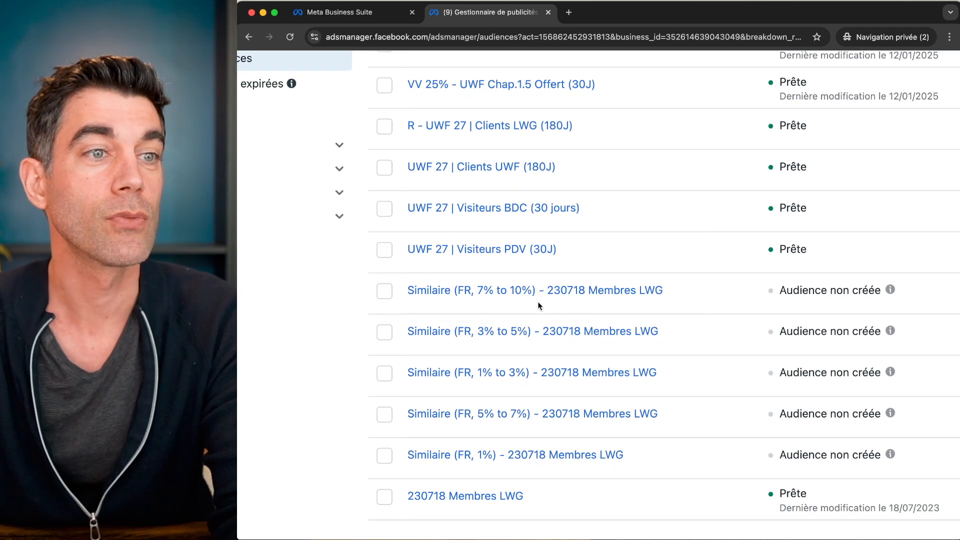
mouse_move(602, 339)
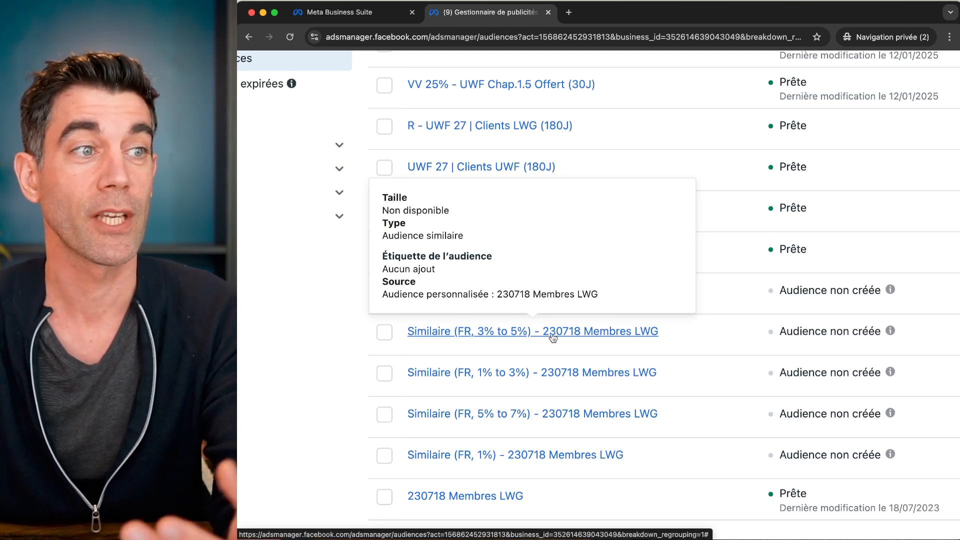
Step: Examine the 230718 Membres LWG lookalikes and compare them with the new WEBI WEEK registrant lookalikes in the audience list
scroll(552, 338, "down", 2)
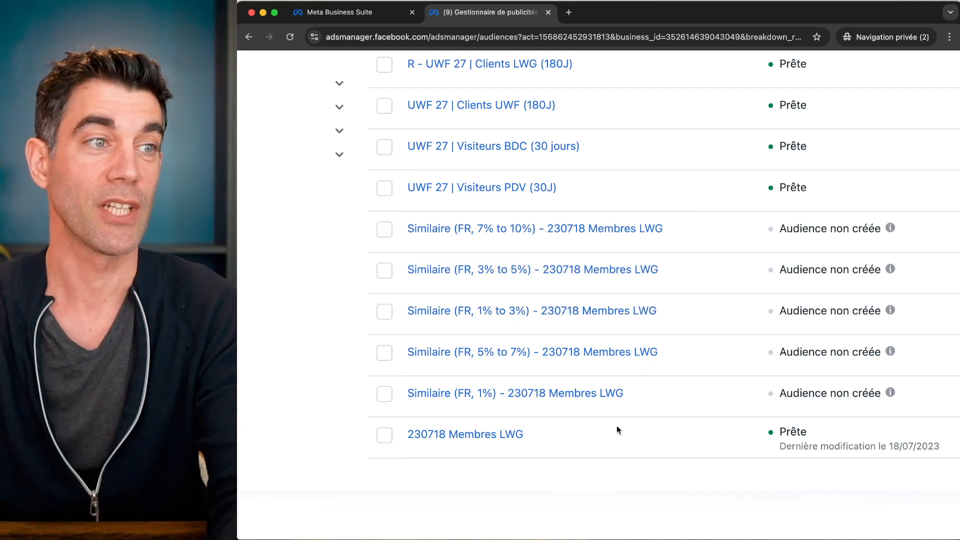
mouse_move(584, 393)
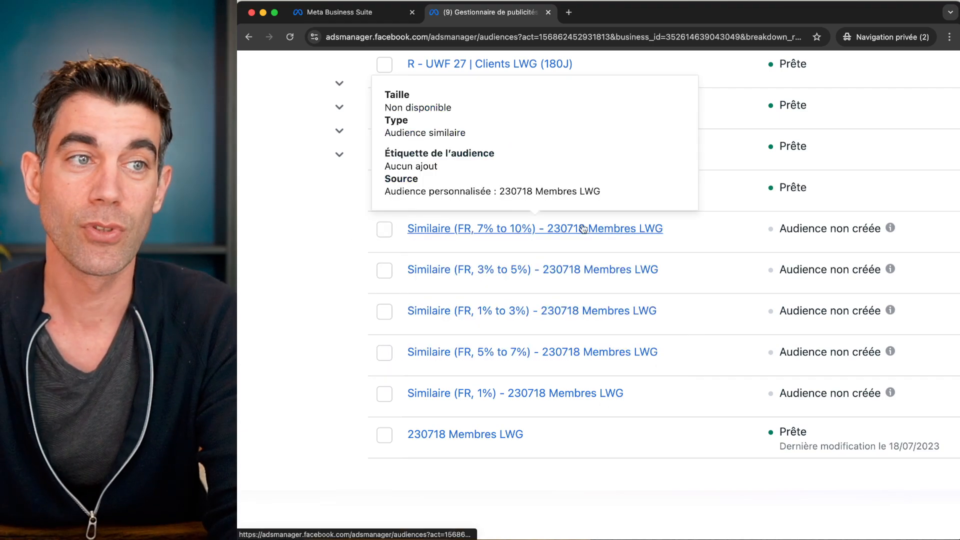
scroll(583, 226, "up", 10)
scroll(582, 226, "up", 7)
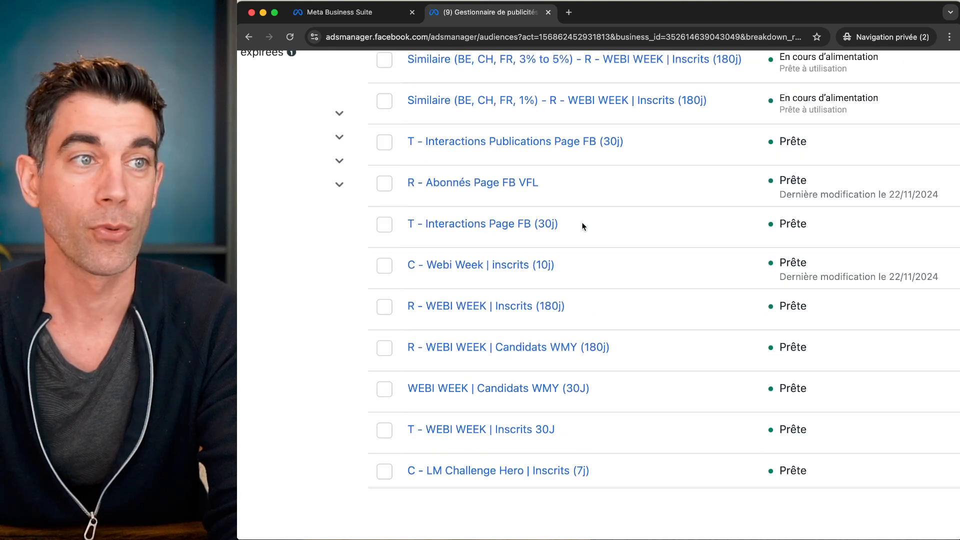
mouse_move(421, 129)
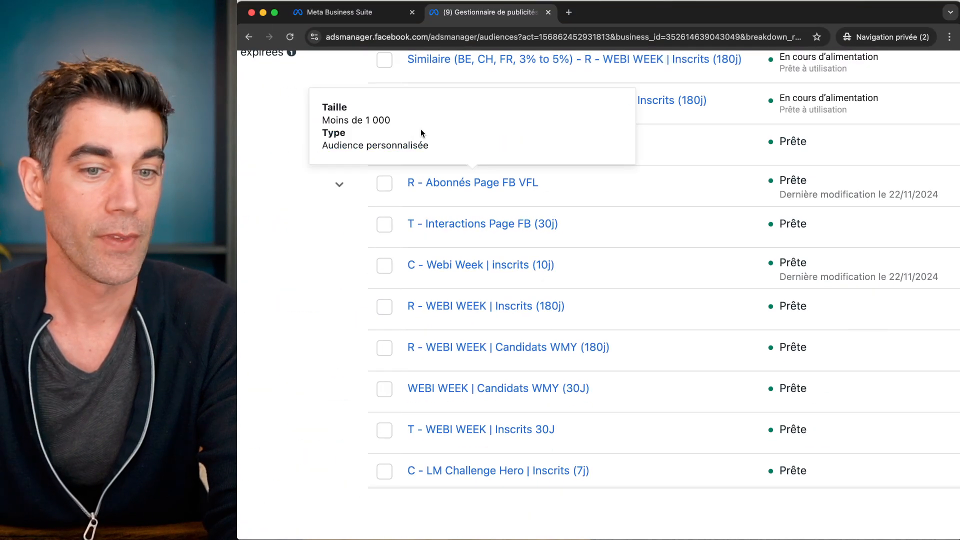
Step: Return to the campaigns and open the "Europe | fr | 22-58 | Audiences Similaires" ad set of the WEBI WEEK 1.COLD draft campaign for editing
key("super+minus")
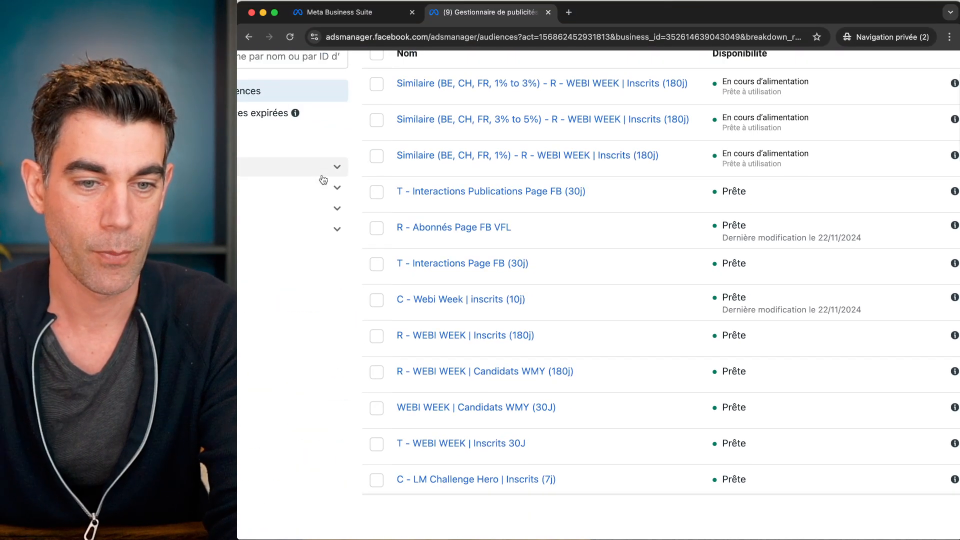
key("super+minus")
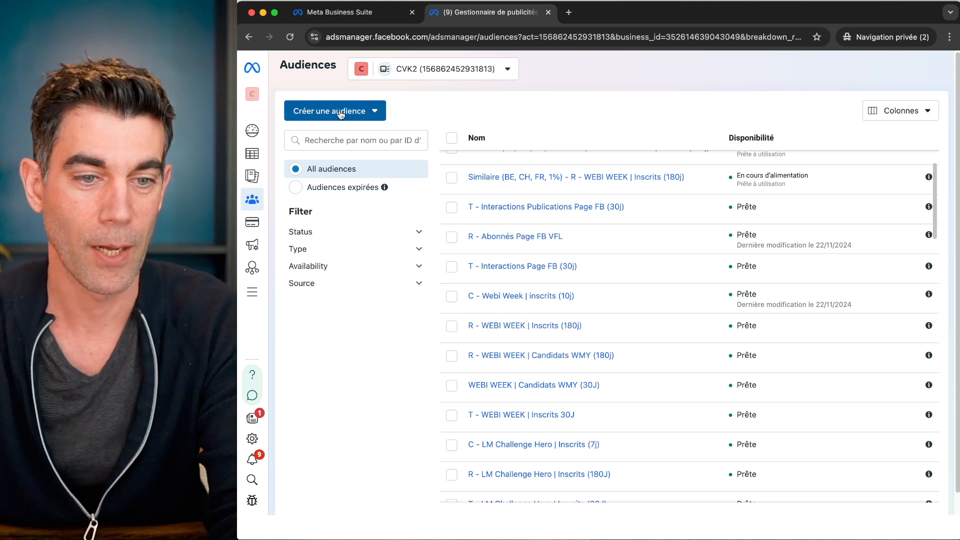
mouse_move(255, 150)
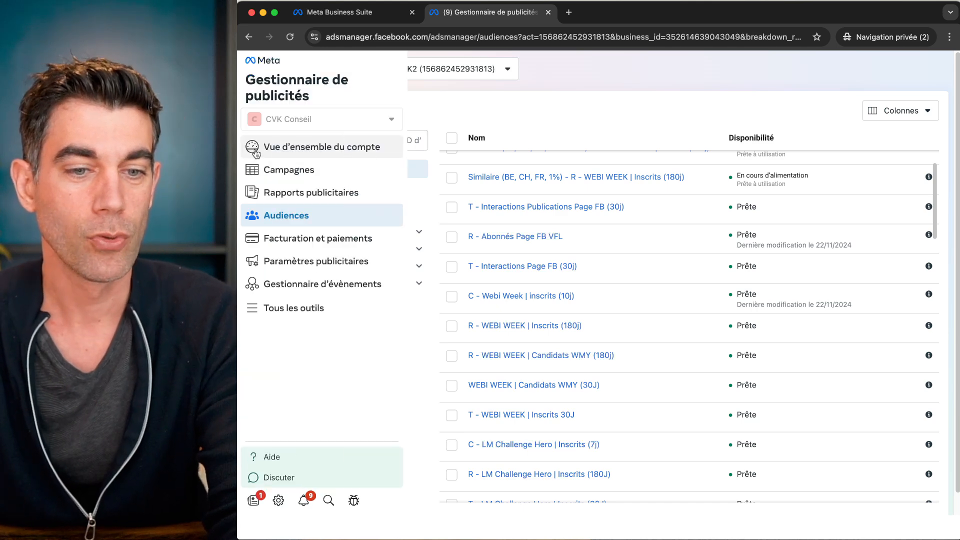
left_click(272, 169)
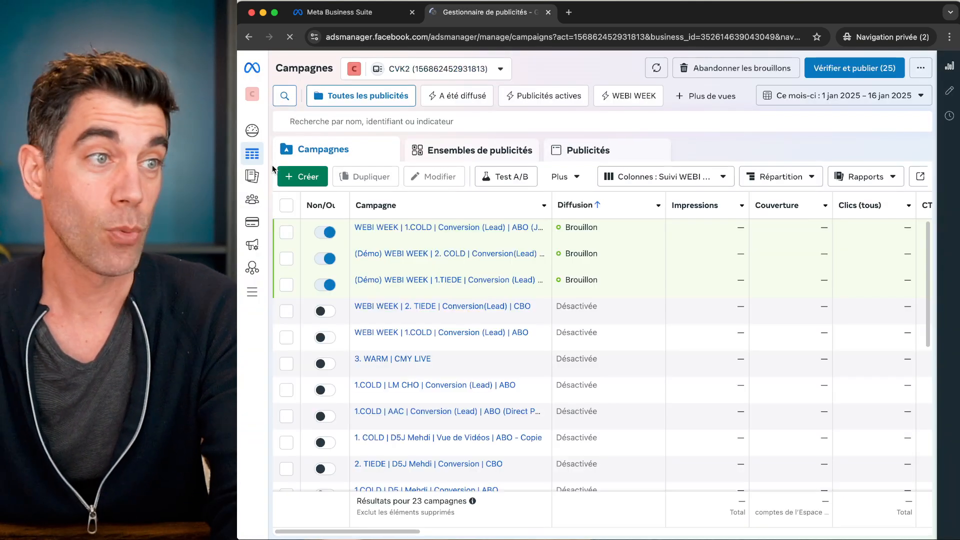
left_click(400, 228)
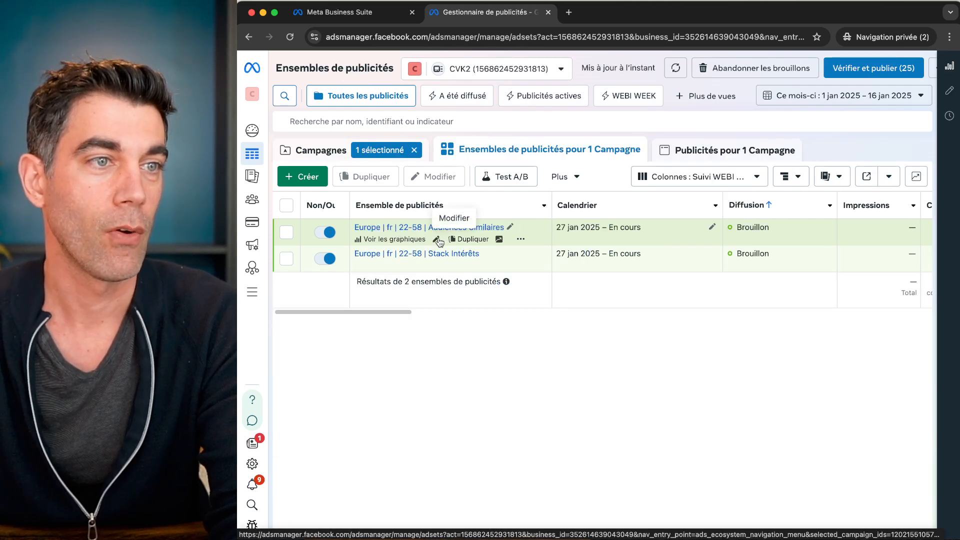
left_click(437, 239)
Step: Add the lookalike audience "Similaire (BE, CH, FR, 1%) - R - WEBI WEEK | Inscrits (180j)" to the ad set's custom audiences
scroll(483, 314, "down", 4)
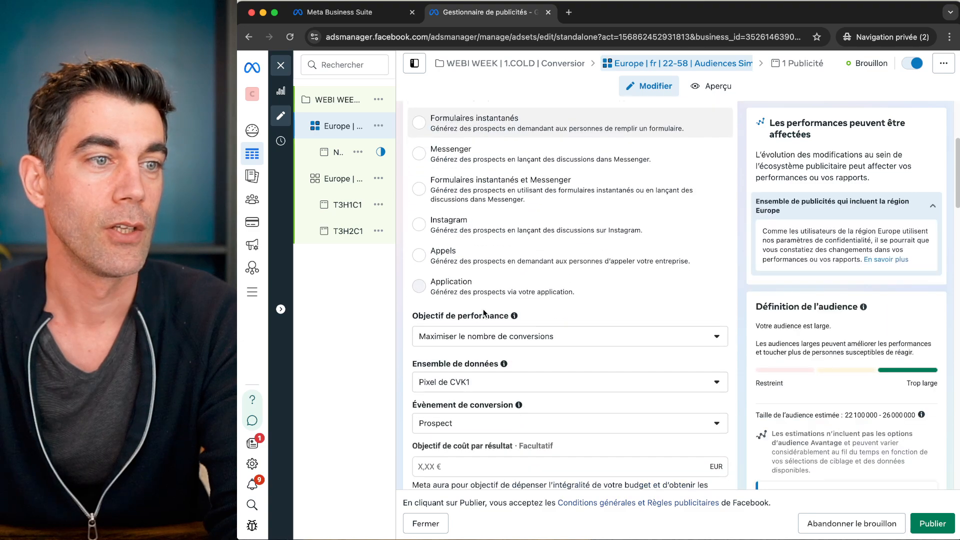
scroll(483, 313, "down", 10)
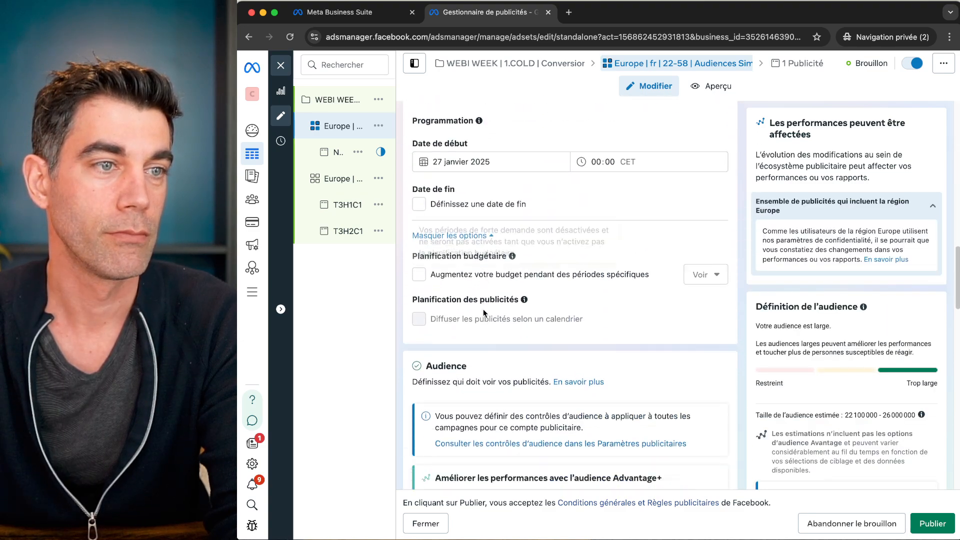
scroll(483, 314, "down", 7)
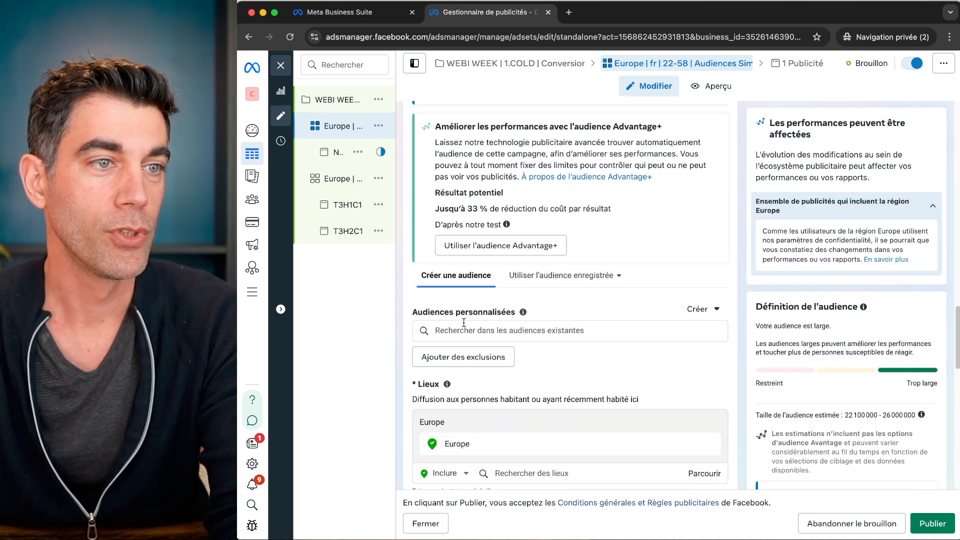
left_click(463, 323)
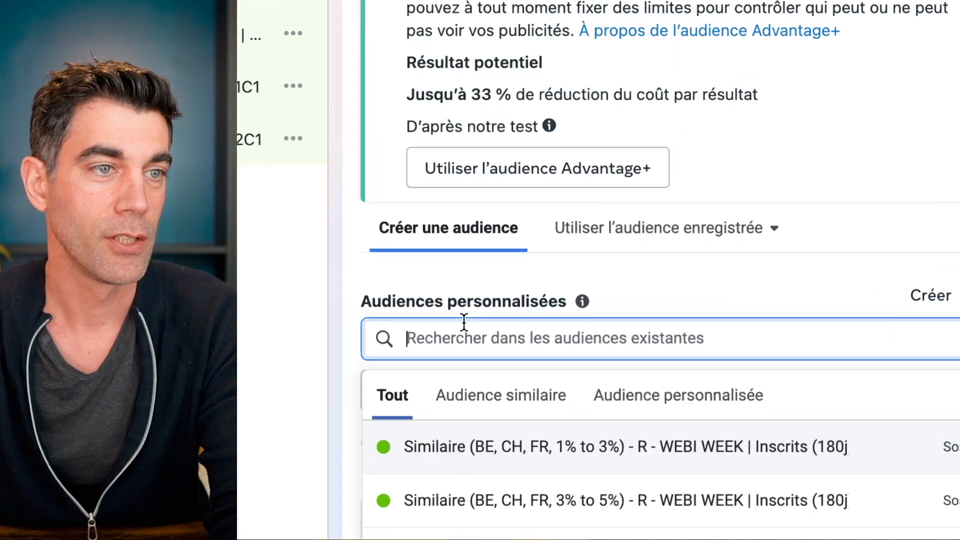
left_click(486, 391)
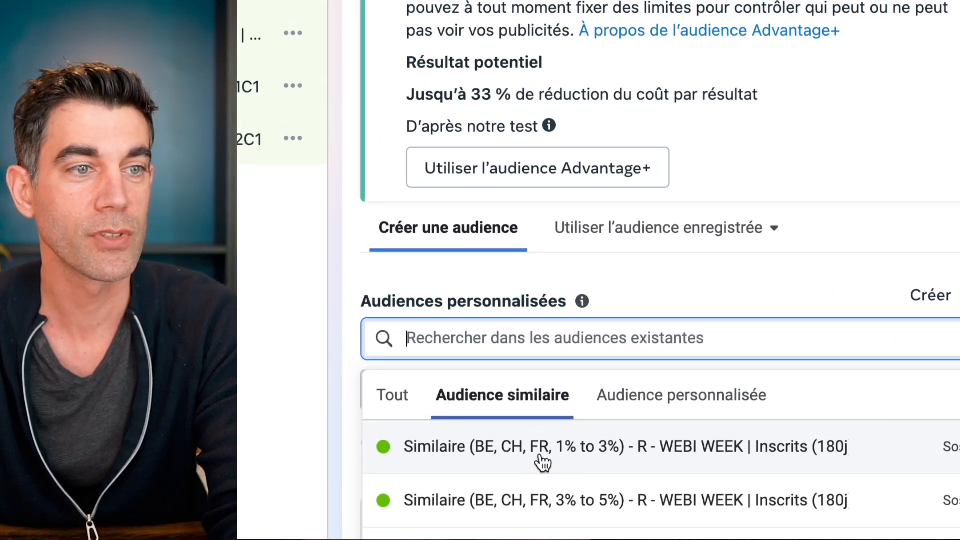
scroll(542, 462, "down", 2)
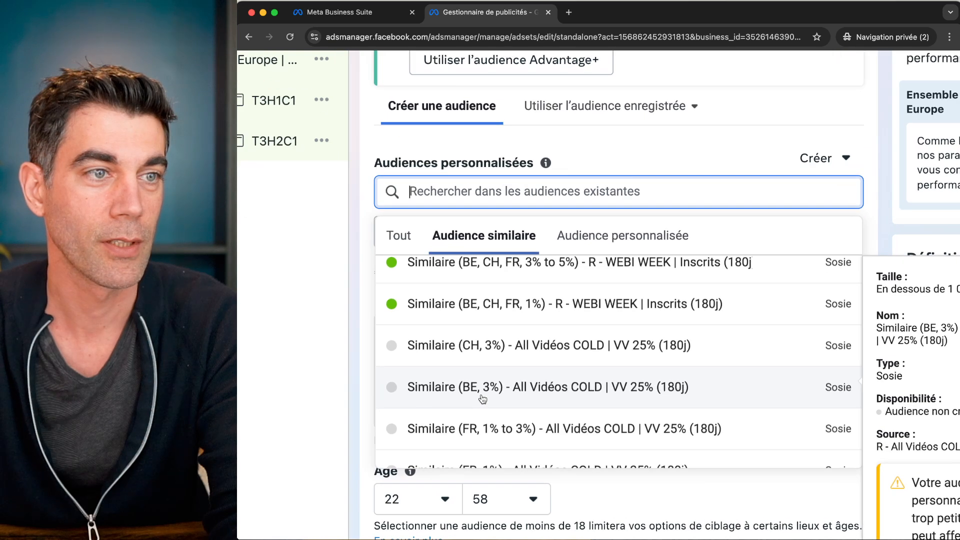
scroll(483, 398, "right", 3)
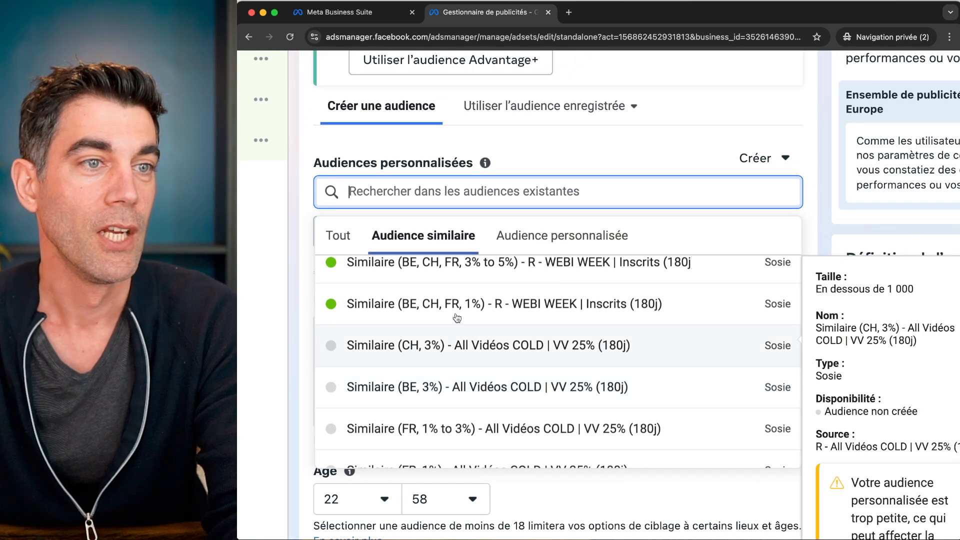
left_click(524, 305)
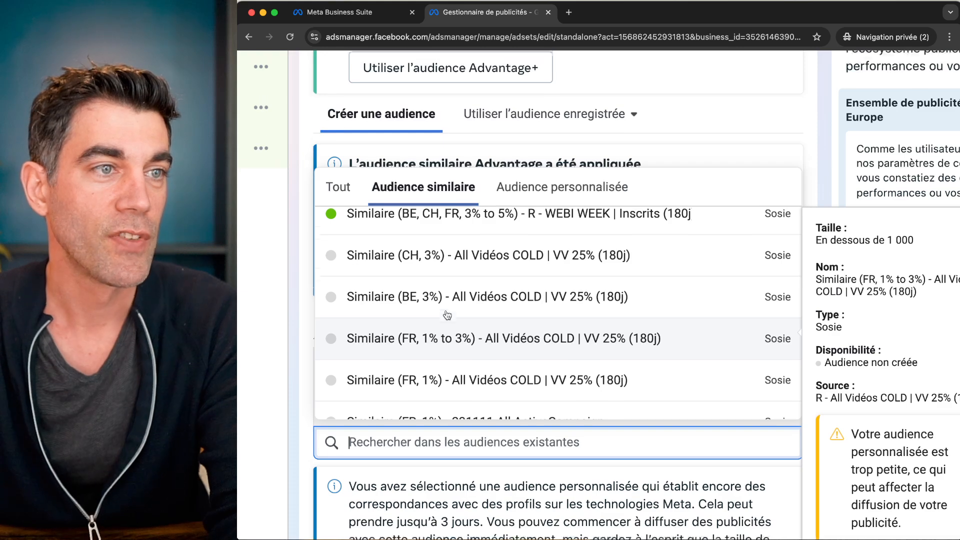
Step: Search the existing audiences for "similaire" and add the BE, CH, FR 1% to 3% lookalike of WEBI WEEK registrants (180j)
scroll(447, 314, "up", 1)
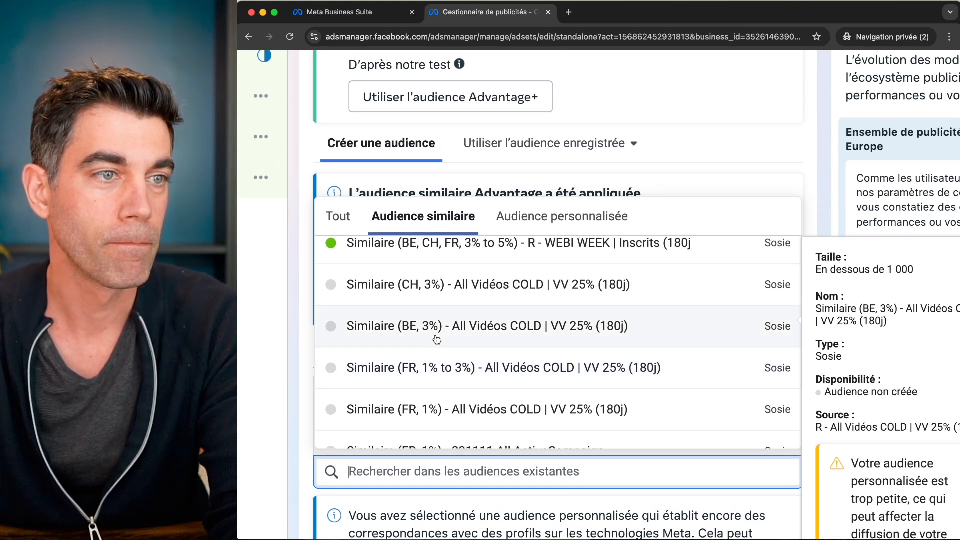
scroll(438, 340, "down", 4)
scroll(438, 338, "up", 2)
scroll(434, 324, "up", 3)
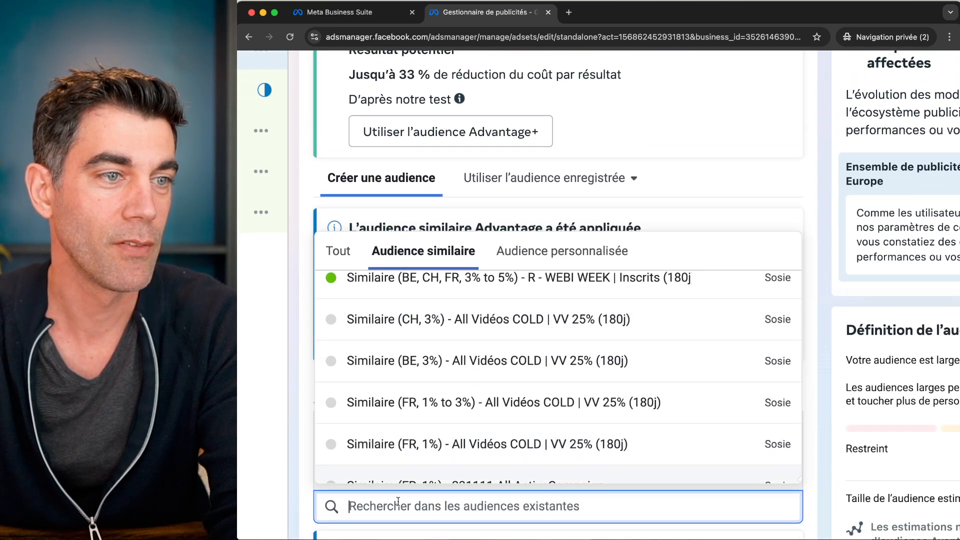
type("similaire")
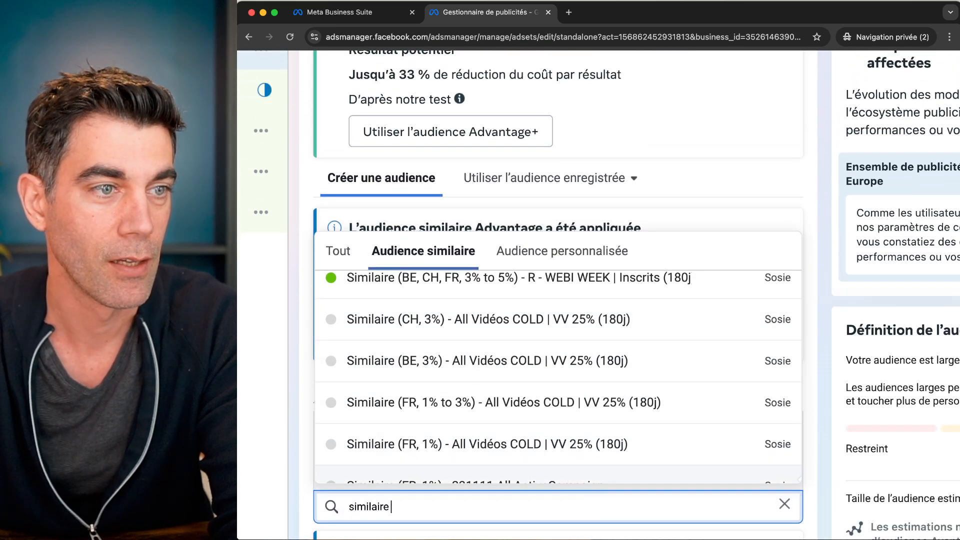
mouse_move(407, 441)
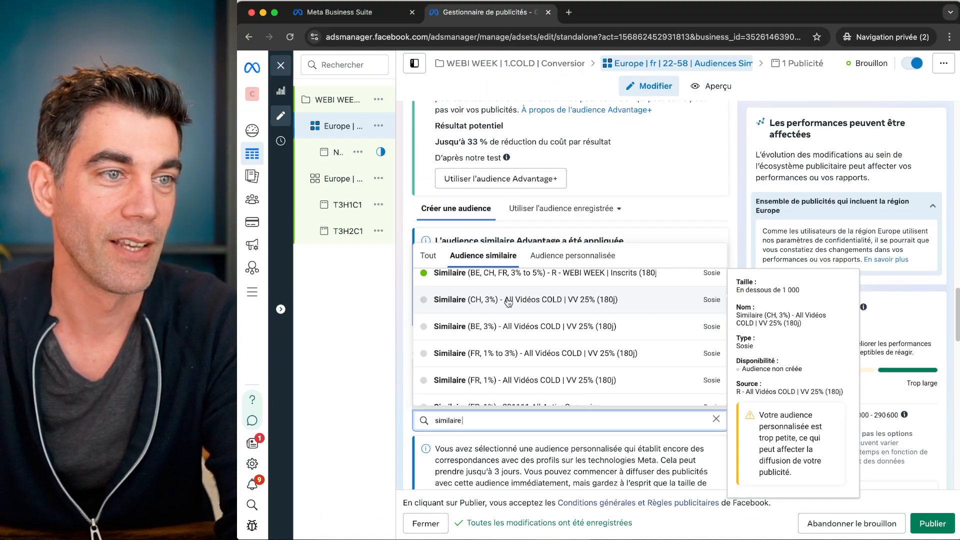
scroll(509, 301, "down", 5)
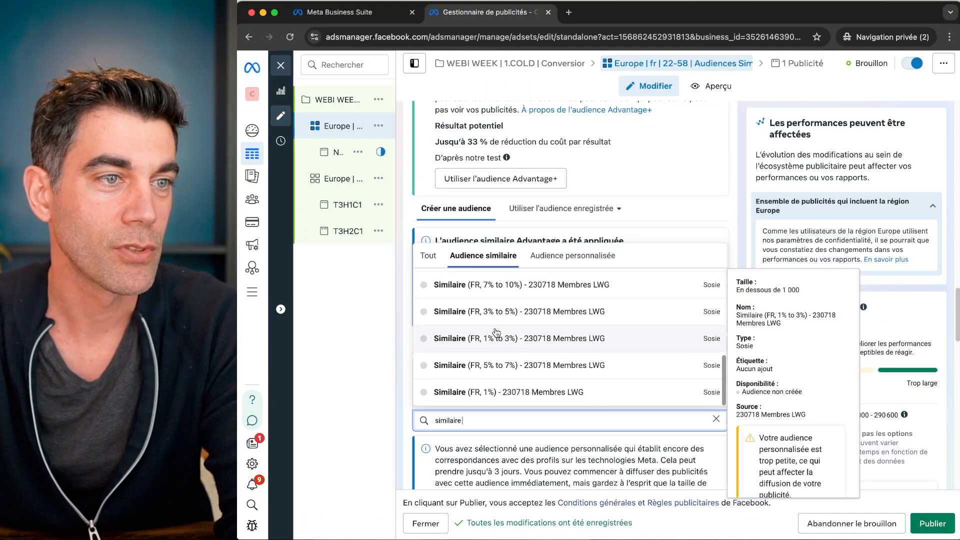
scroll(496, 332, "up", 5)
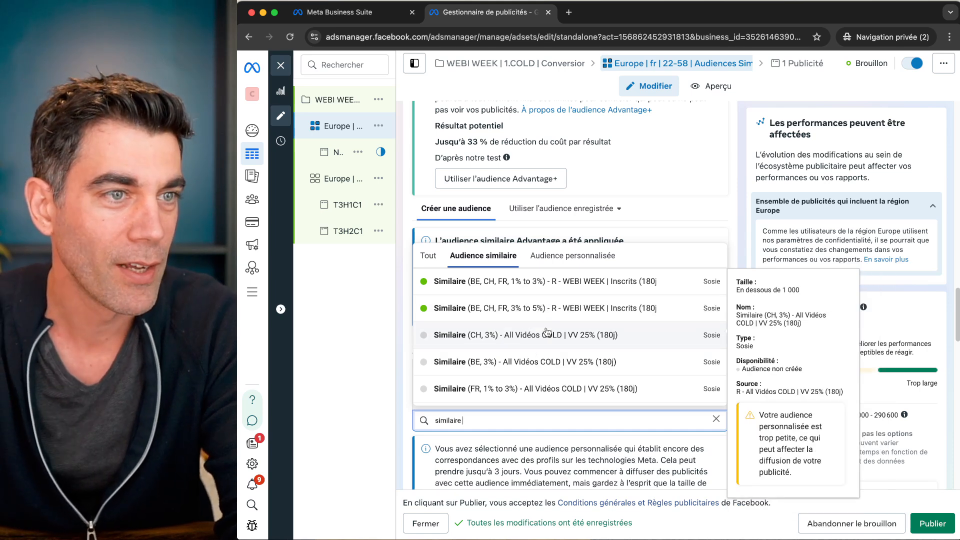
scroll(540, 361, "down", 1)
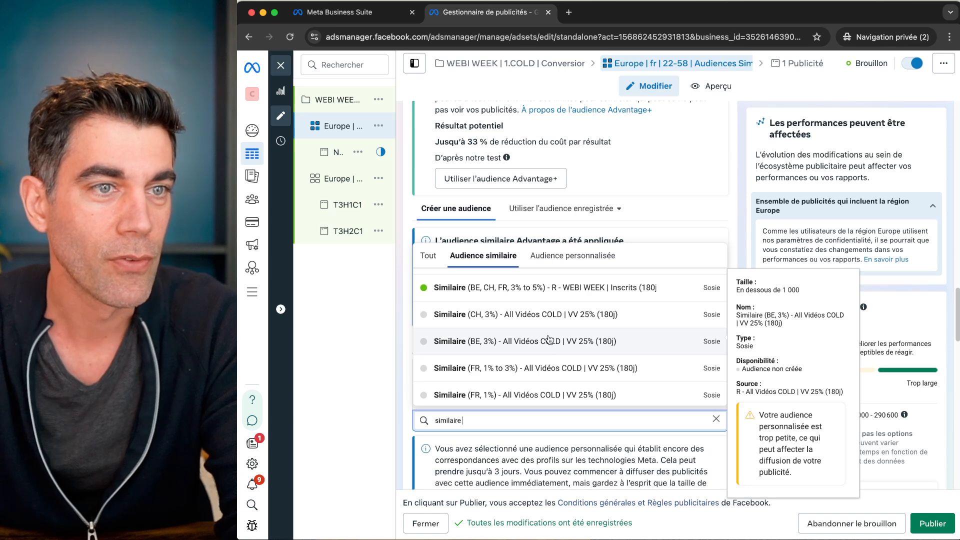
scroll(549, 335, "up", 1)
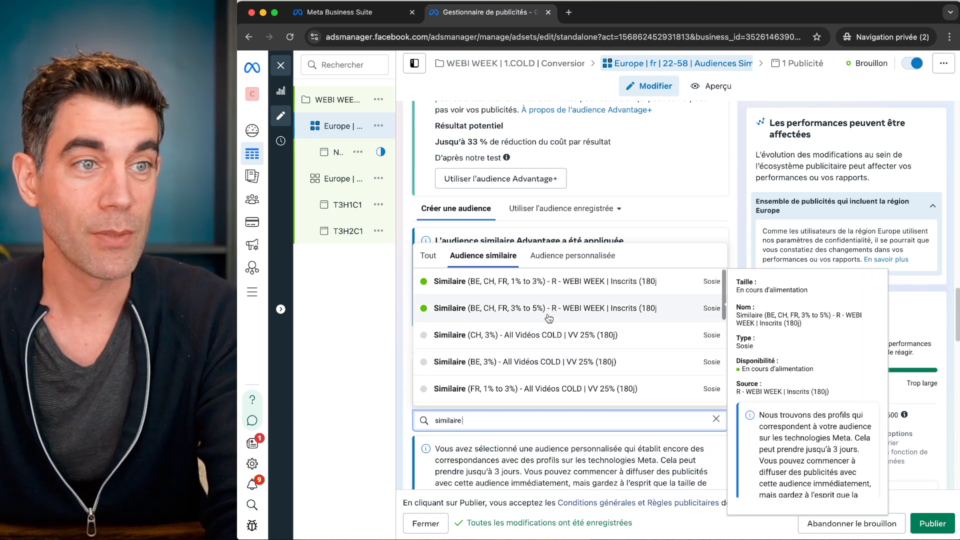
left_click(493, 282)
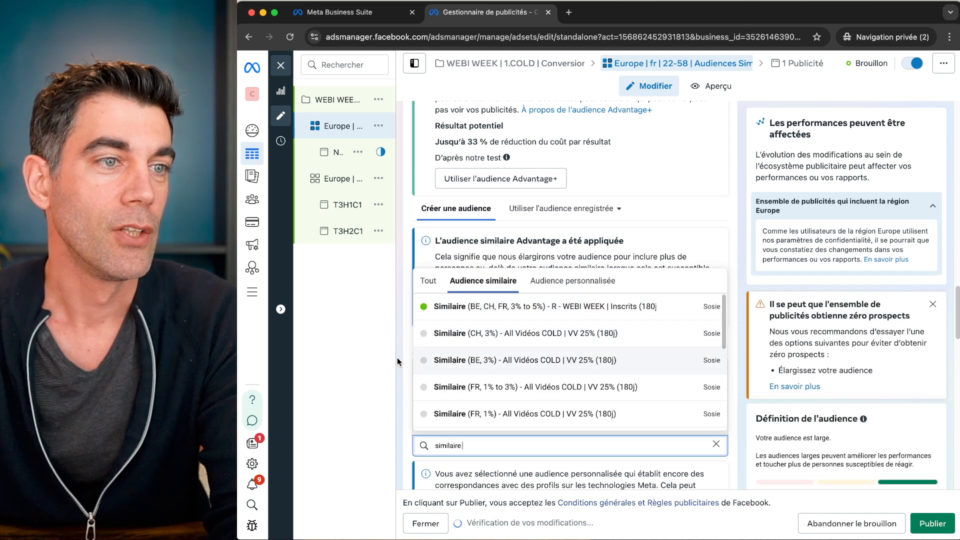
Step: Review the ad set's selected lookalikes, exclusions, locations, age range, languages, beneficiary and placements
scroll(497, 407, "down", 5)
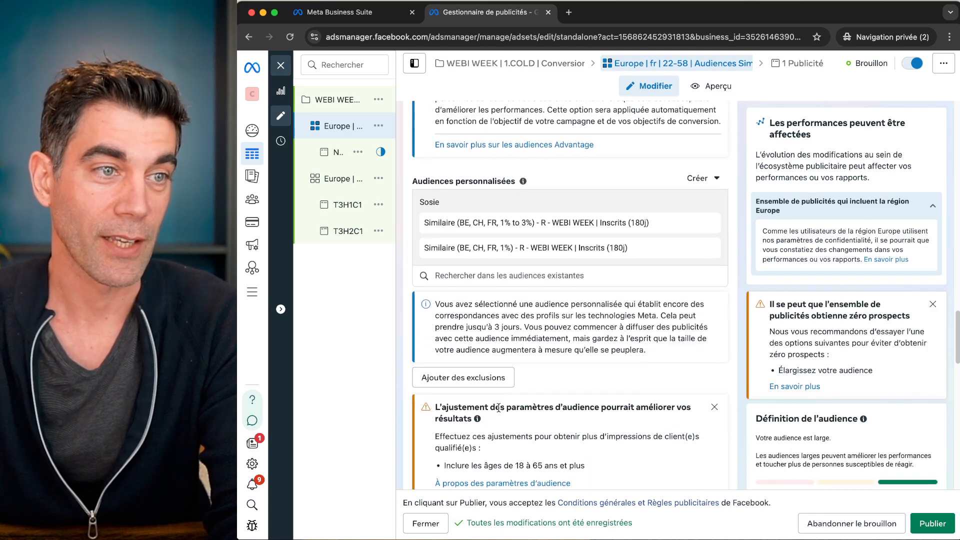
scroll(500, 408, "down", 2)
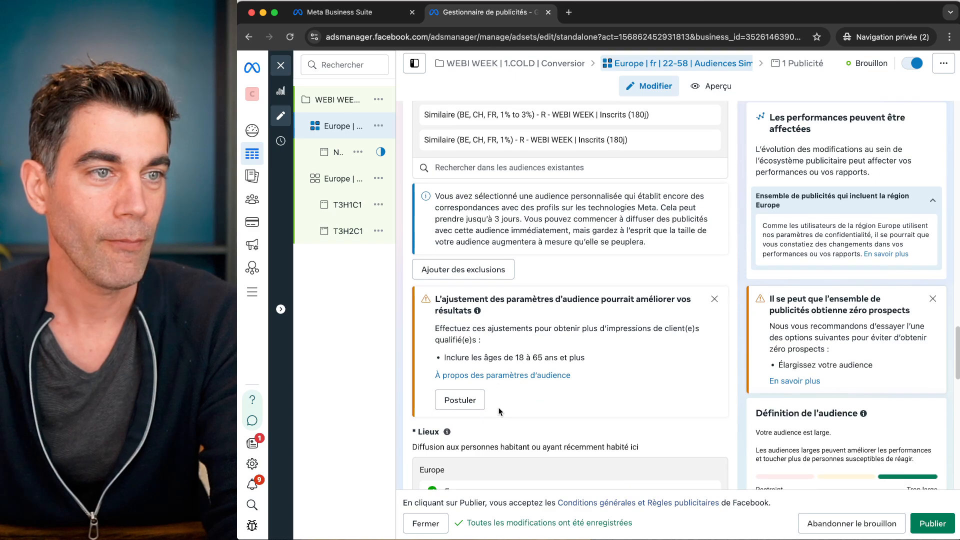
scroll(529, 392, "down", 1)
scroll(530, 396, "down", 2)
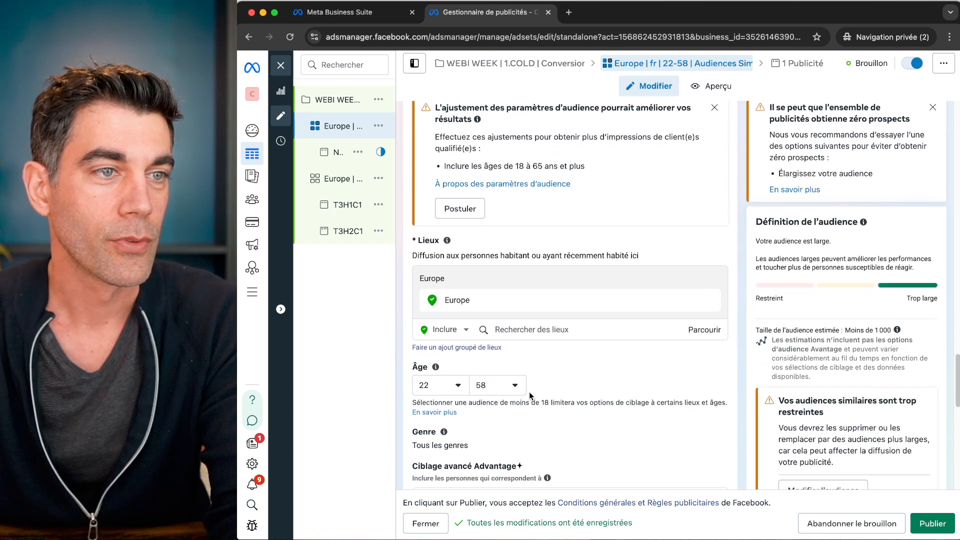
scroll(530, 396, "down", 3)
scroll(529, 391, "down", 5)
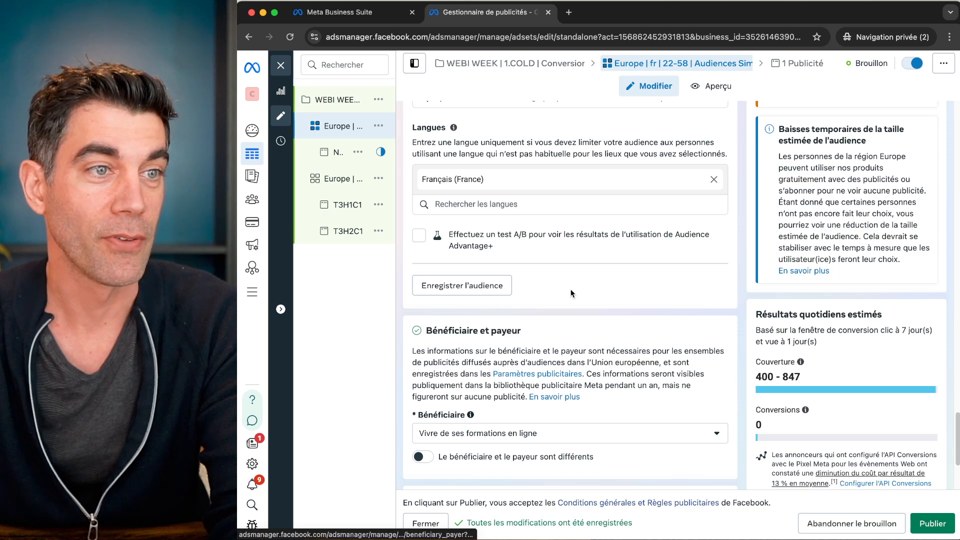
scroll(571, 293, "down", 3)
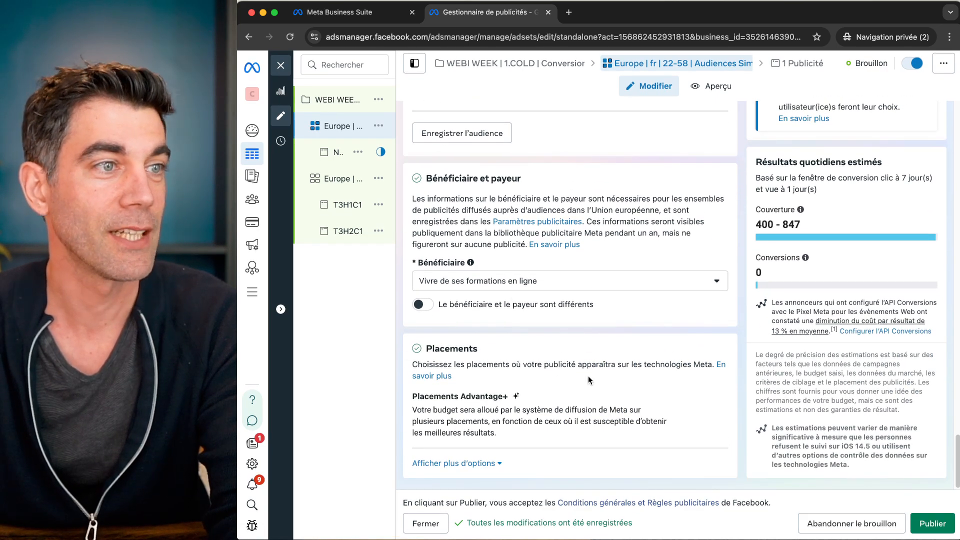
scroll(588, 376, "up", 10)
scroll(588, 376, "up", 3)
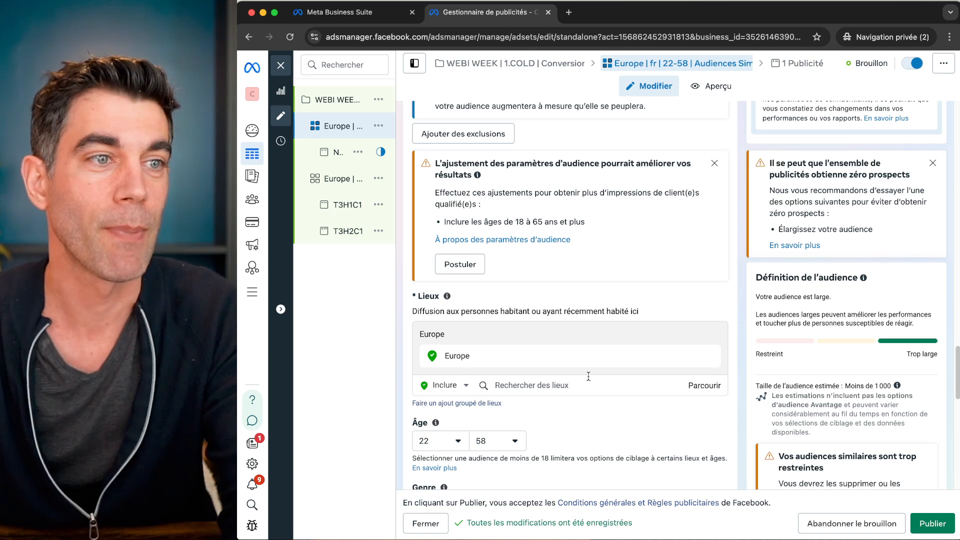
scroll(610, 381, "up", 4)
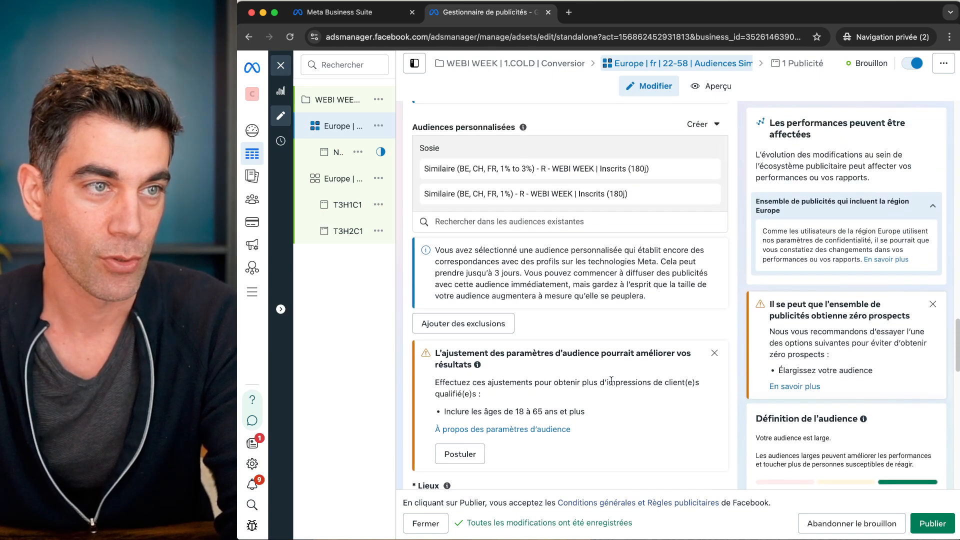
scroll(610, 381, "up", 3)
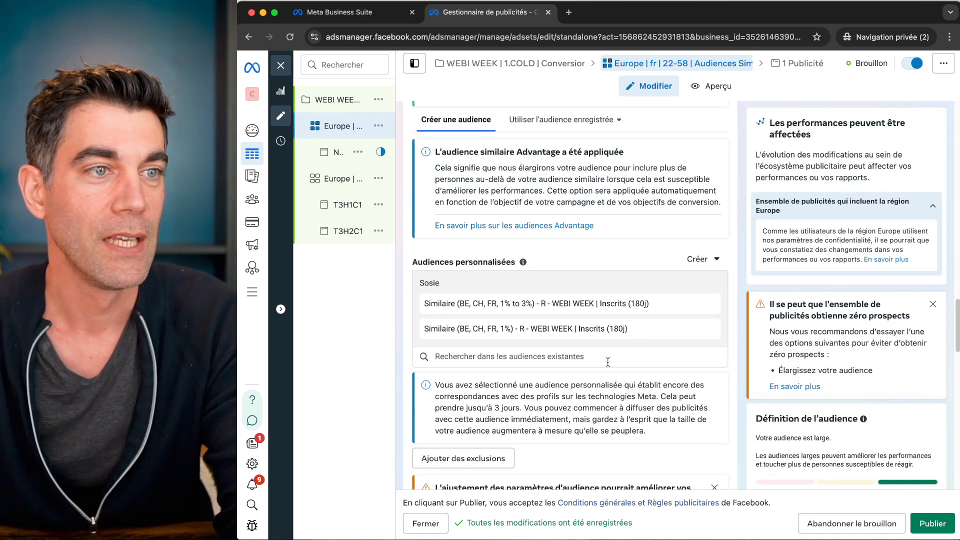
scroll(554, 332, "down", 2)
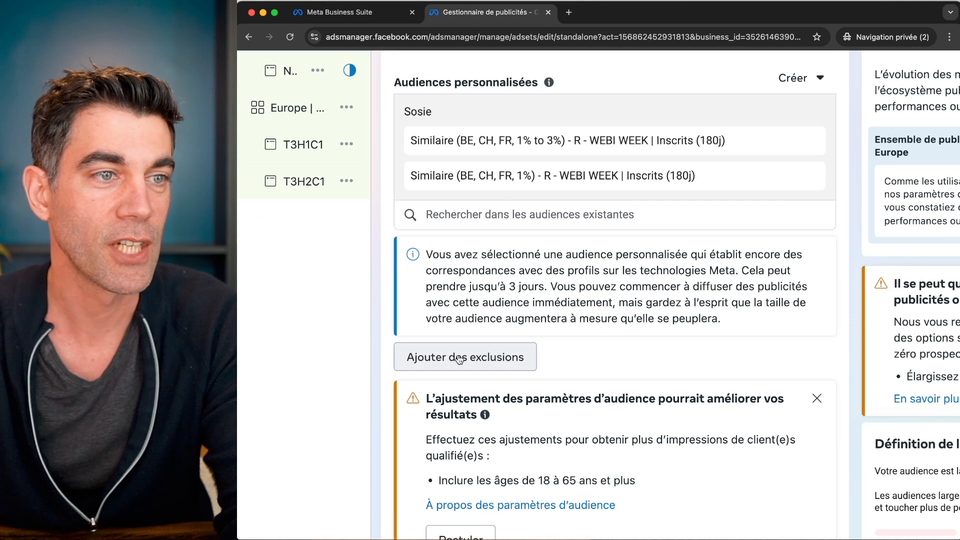
Step: Add exclusions to the Audiences Similaires ad set for "T - Interactions Publications Page FB (30j)" and "T - Interactions Page FB (30j)"
left_click(459, 358)
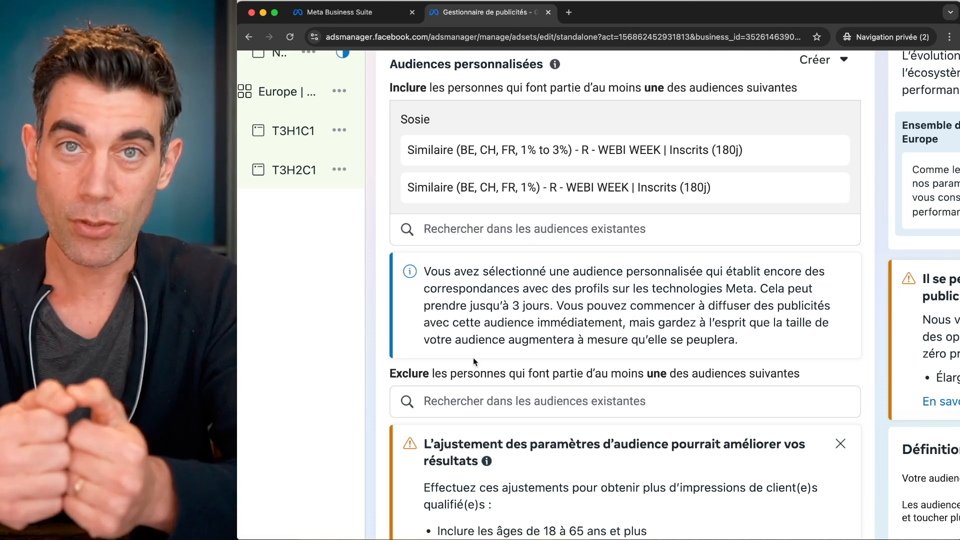
left_click(462, 404)
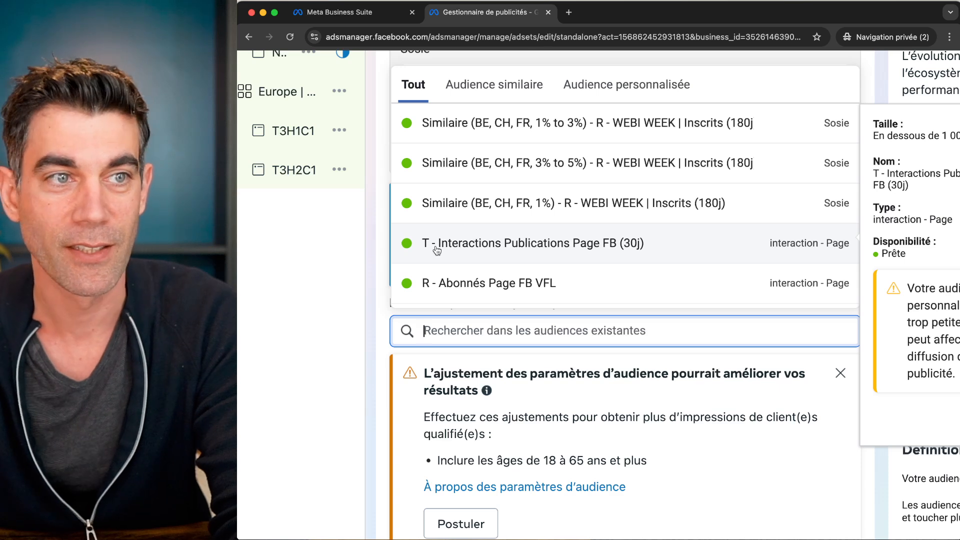
left_click(441, 248)
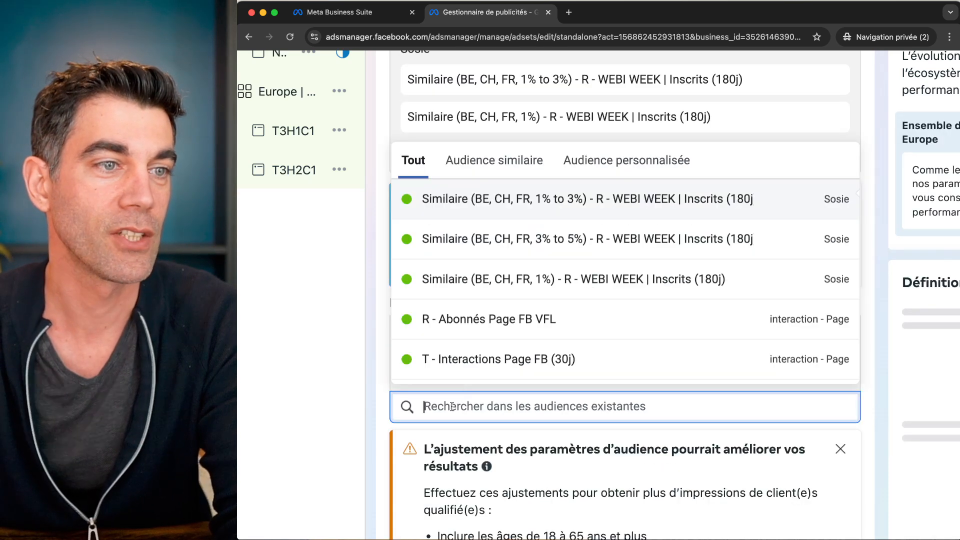
scroll(467, 364, "down", 1)
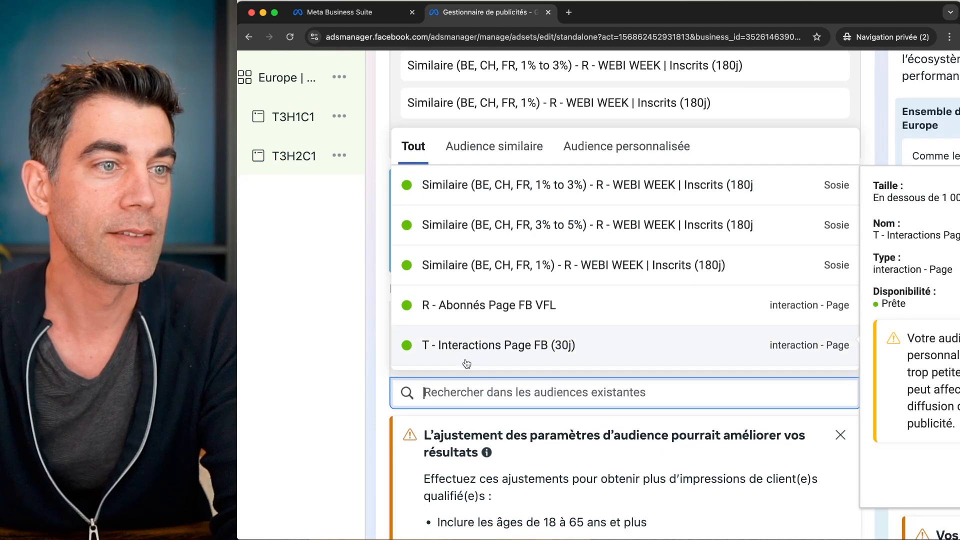
left_click(468, 352)
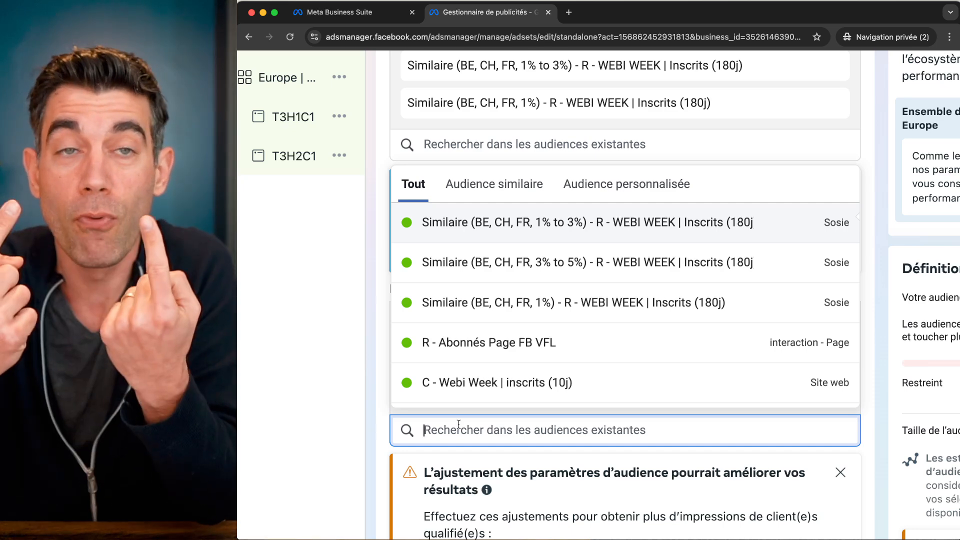
Step: Exclude the website audience "C - Webi Week | inscrits (10j)" from the Audiences Similaires ad set and close the audience list
mouse_move(478, 389)
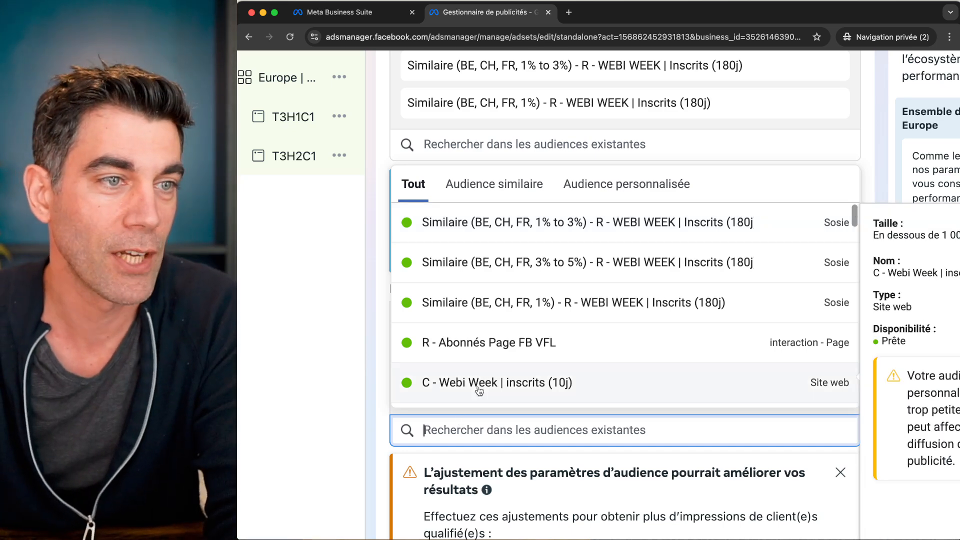
scroll(478, 390, "down", 1)
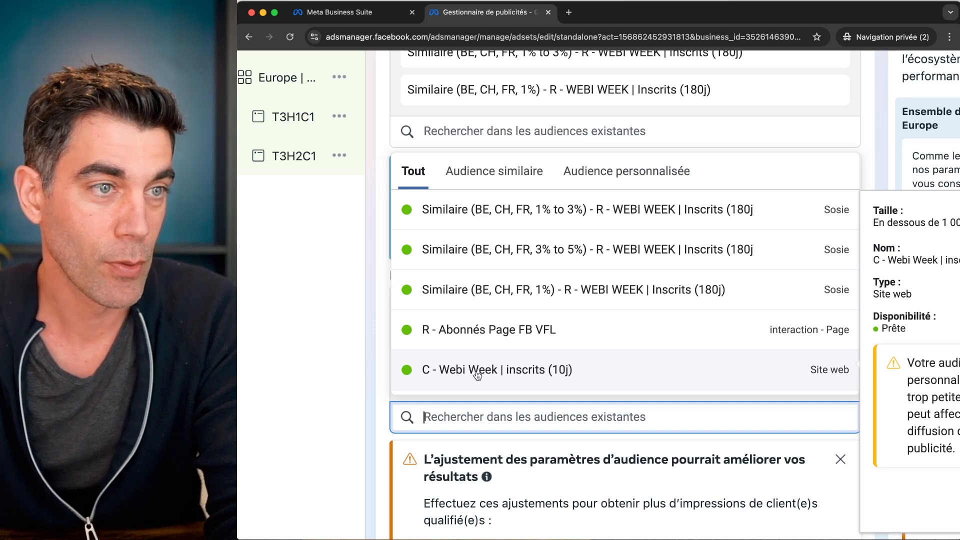
left_click(477, 375)
scroll(469, 425, "down", 1)
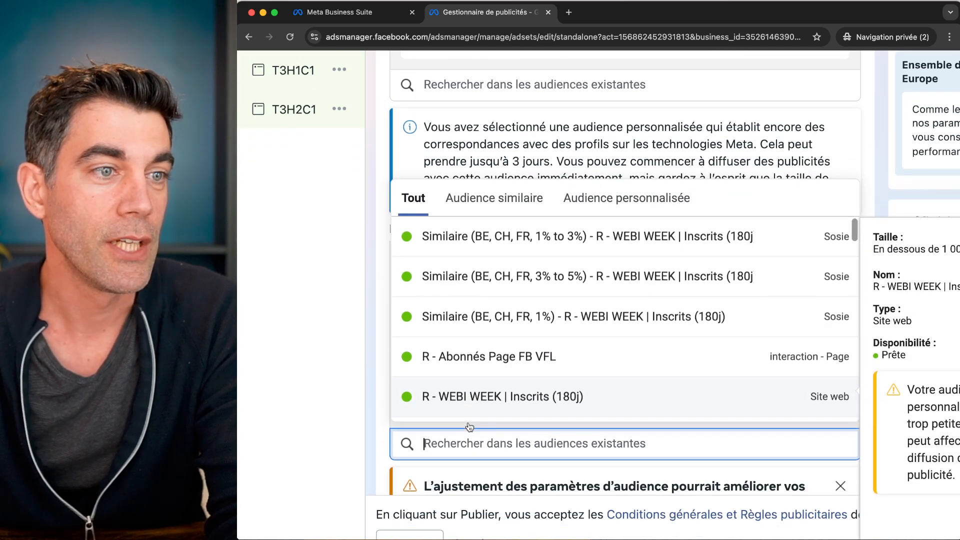
scroll(470, 420, "down", 1)
scroll(476, 356, "up", 2)
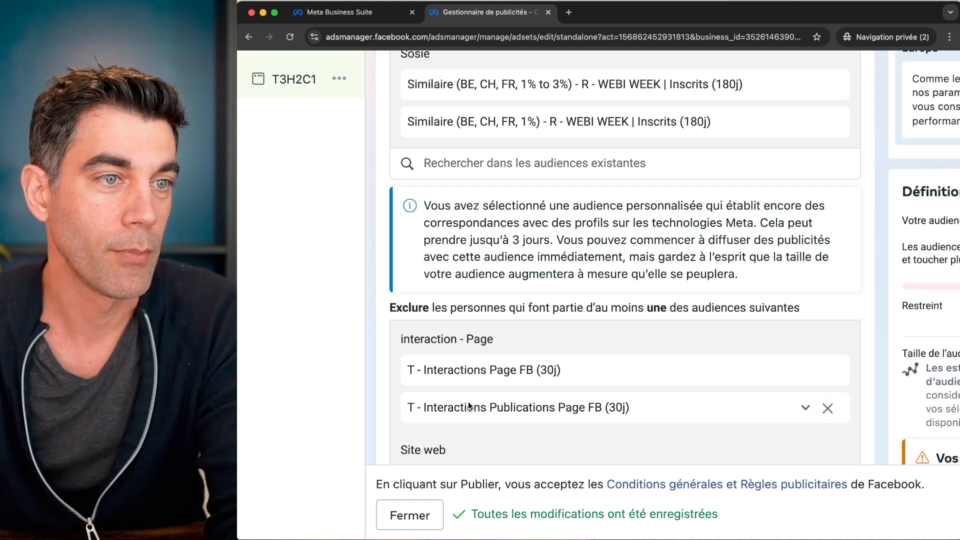
left_click(468, 406)
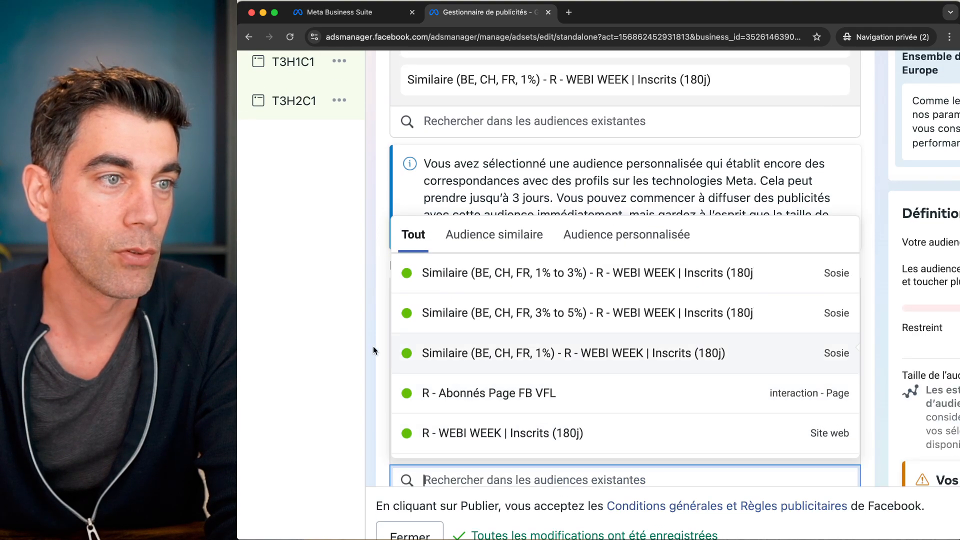
left_click(373, 347)
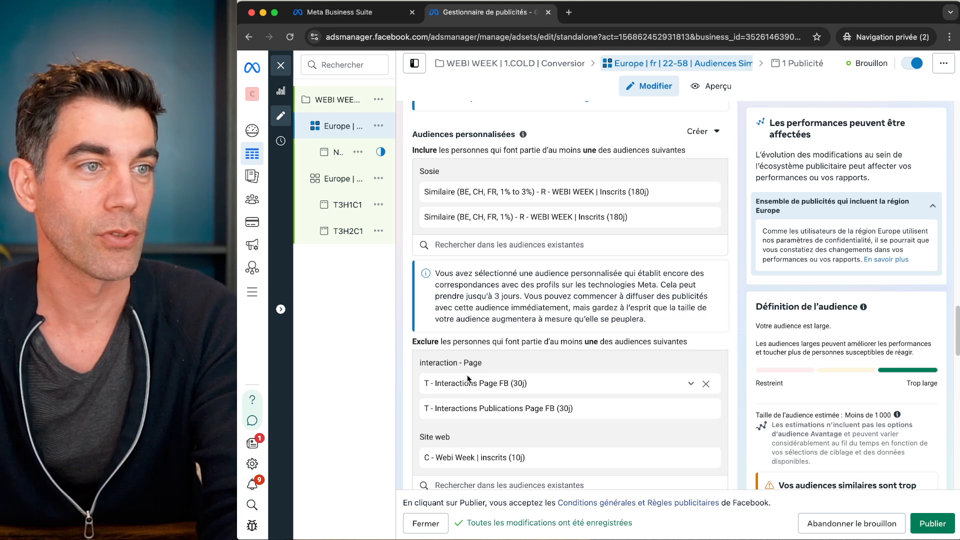
scroll(468, 372, "up", 1)
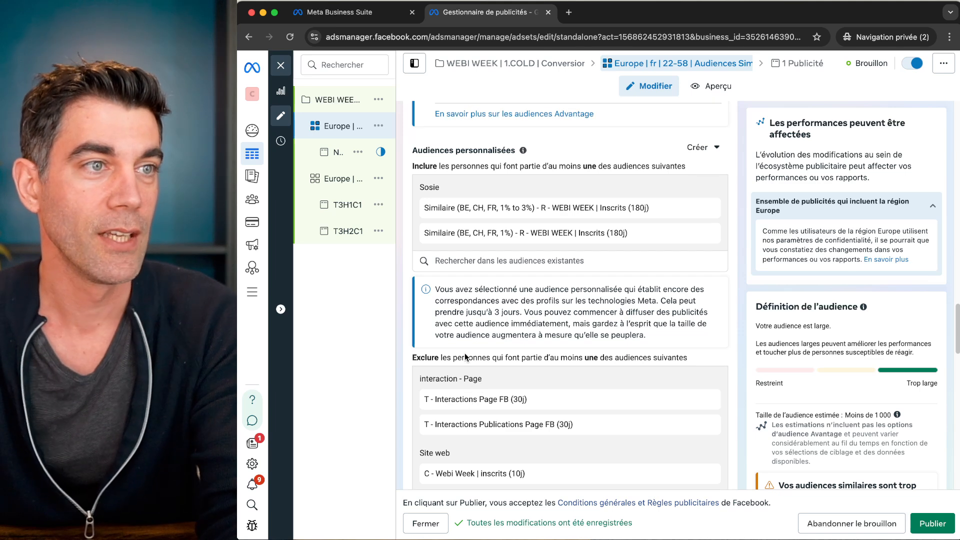
Step: In the Stack Intérêts ad set, exclude "T - Interactions Publications Page FB (30j)", "T - Interactions Page FB (30j)" and "C - Webi Week | inscrits (10j)"
left_click(346, 183)
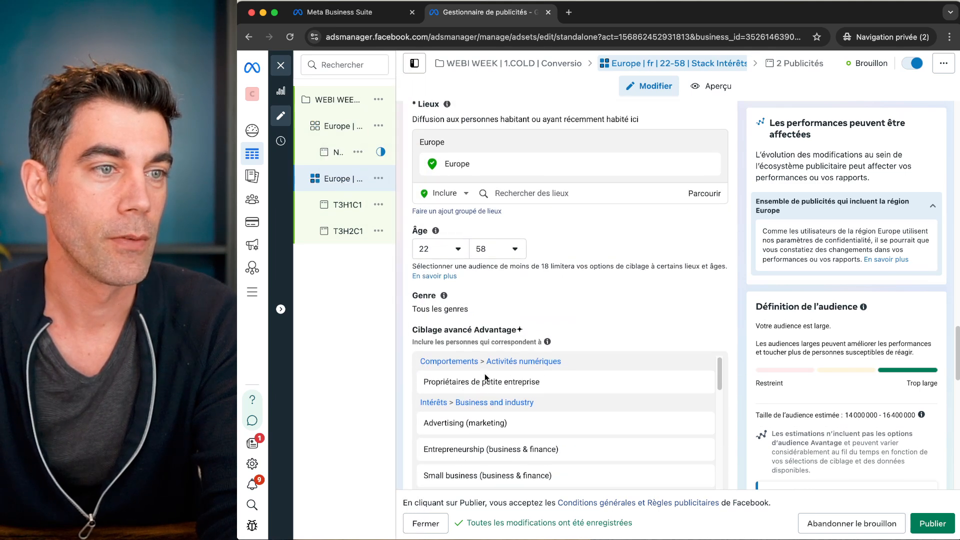
scroll(484, 373, "down", 2)
scroll(484, 373, "up", 5)
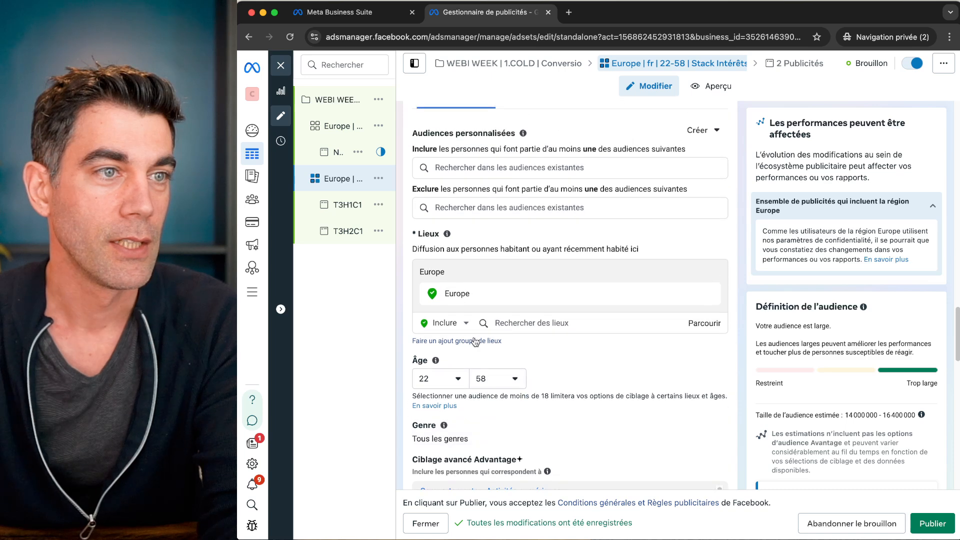
scroll(475, 342, "up", 3)
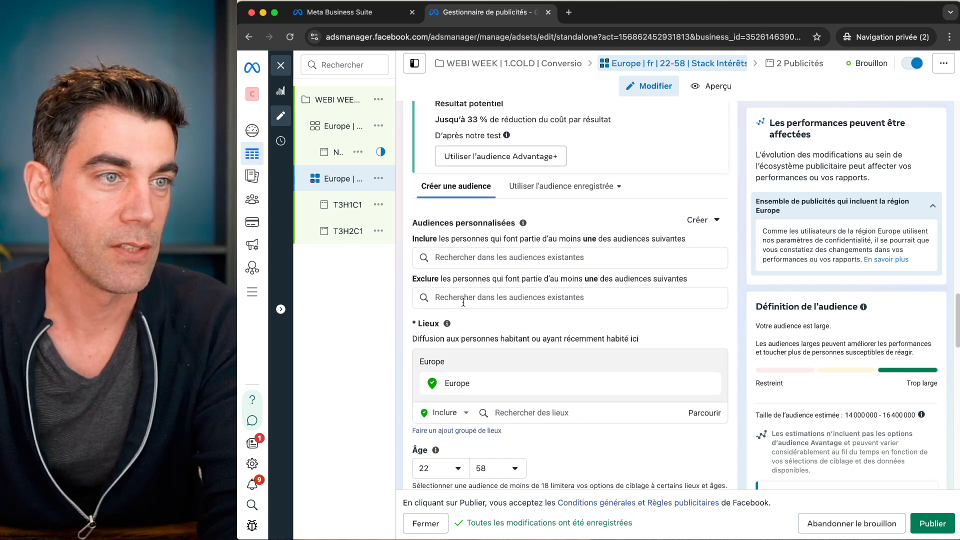
left_click(465, 300)
left_click(464, 240)
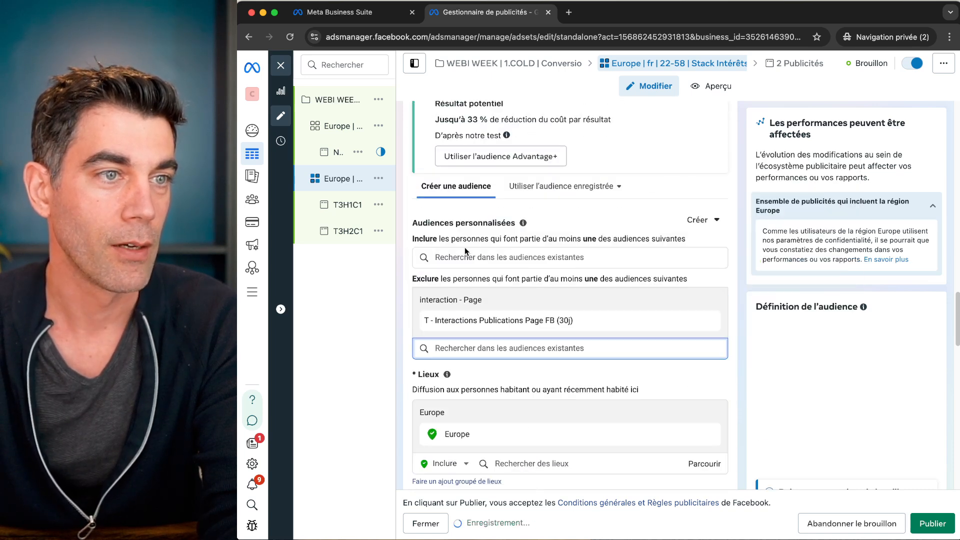
left_click(463, 316)
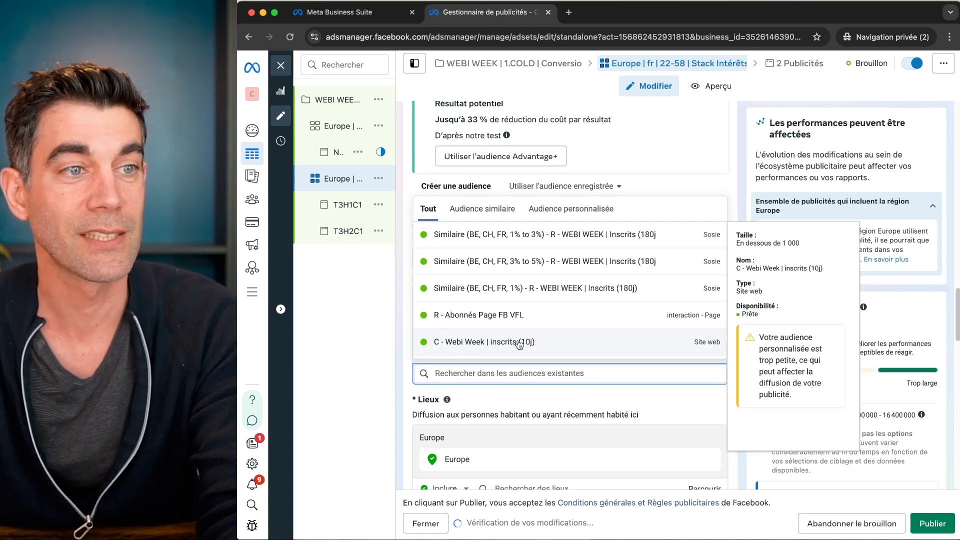
left_click(468, 343)
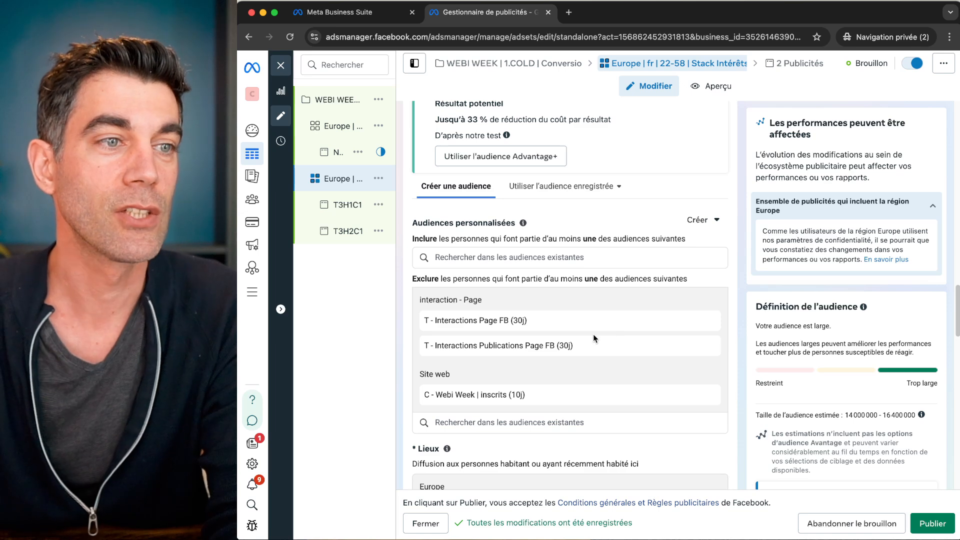
Step: Duplicate the "Europe | fr | 22-58 | Audiences Similaires" ad set once within its original campaign
left_click(333, 131)
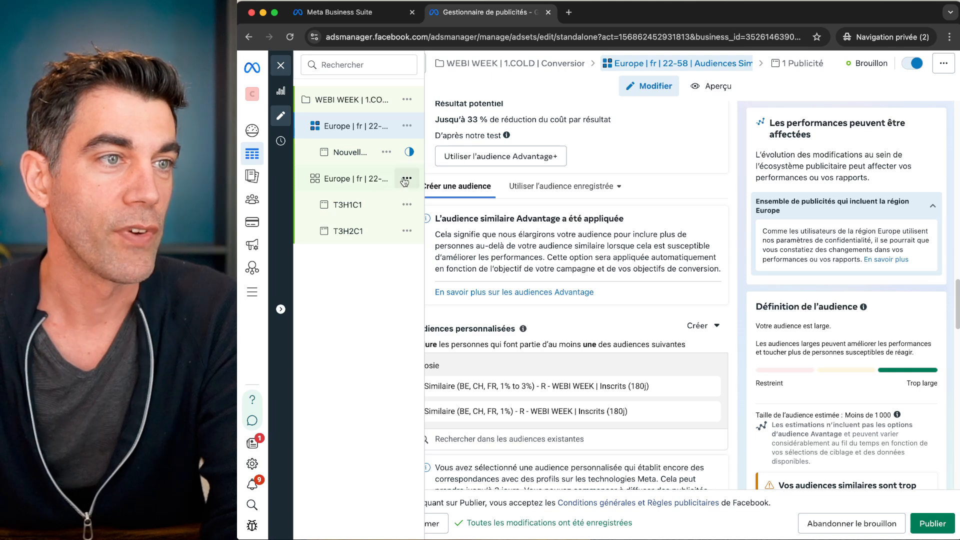
left_click(408, 124)
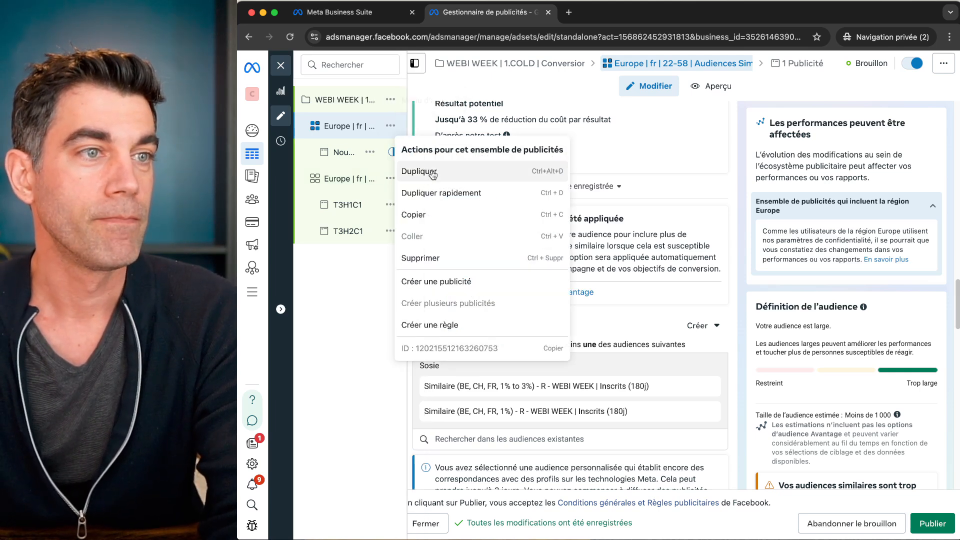
left_click(422, 114)
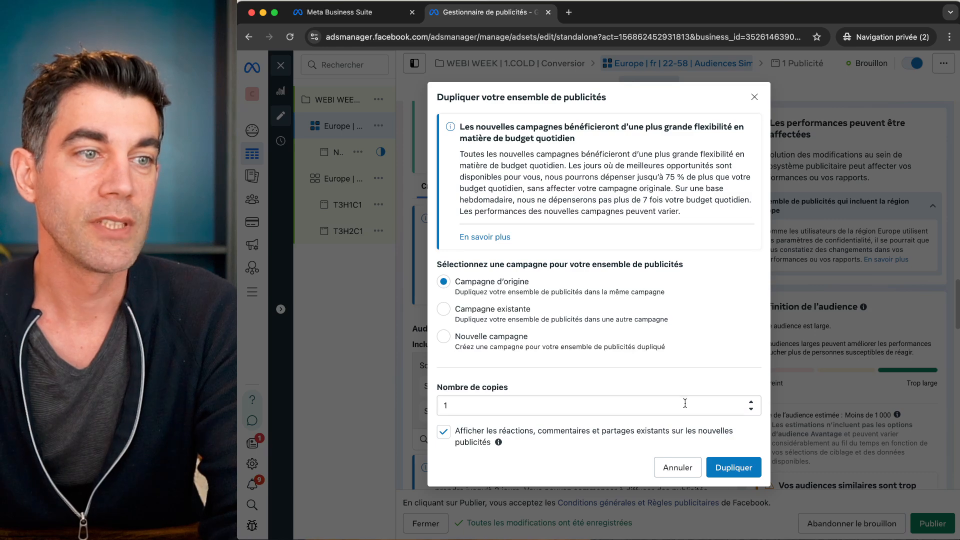
left_click(731, 469)
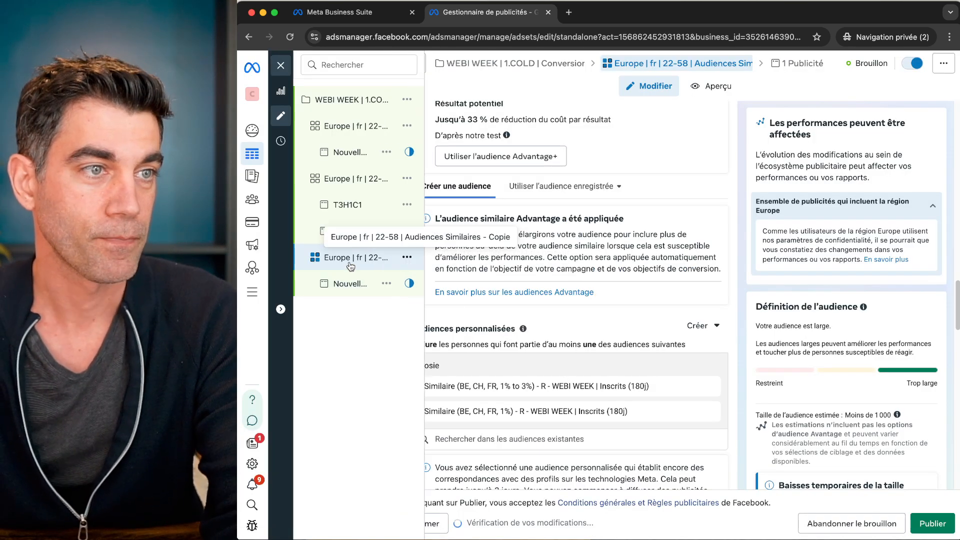
Step: Rename the duplicated ad set "Europe | fr | 22-58 | Sans Ciblage"
scroll(525, 176, "up", 15)
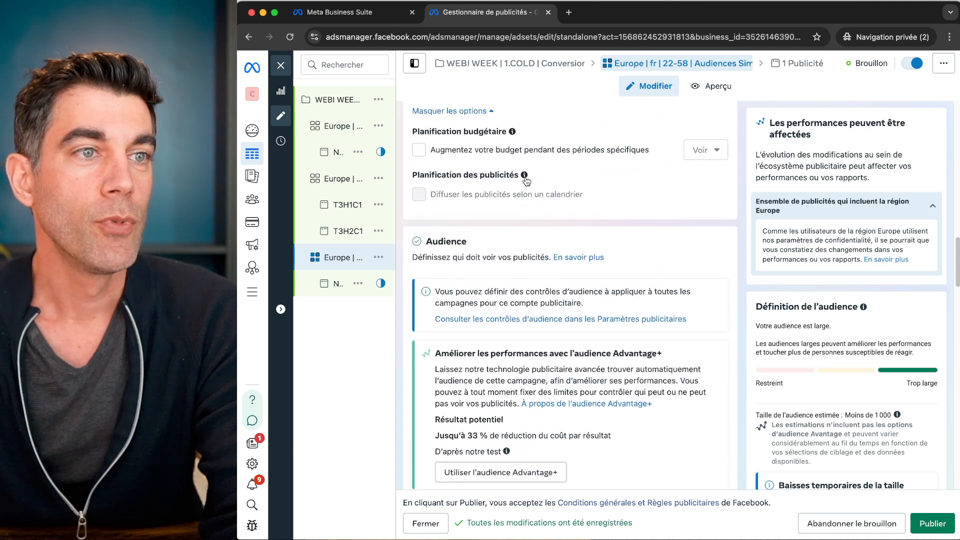
scroll(524, 176, "up", 2)
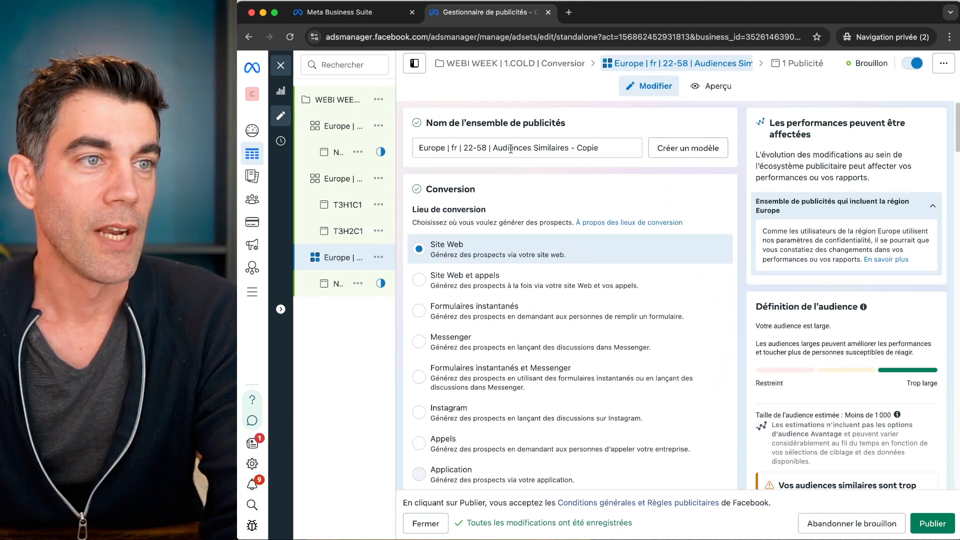
left_click(492, 147)
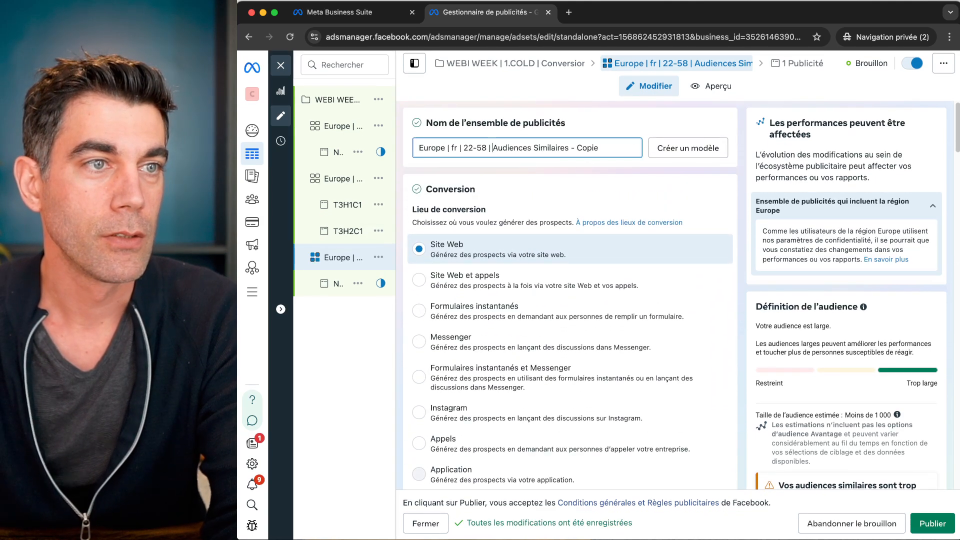
type("San")
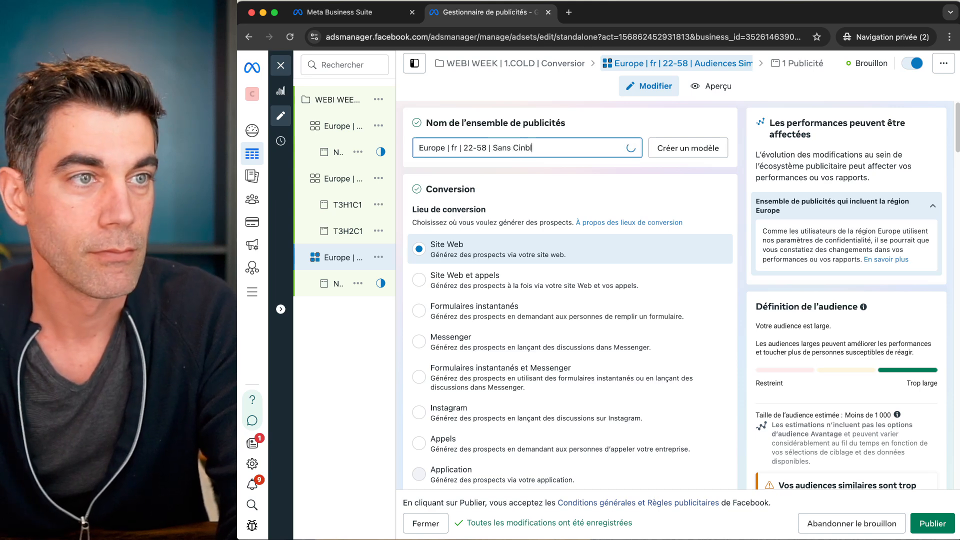
type("s Ciblage")
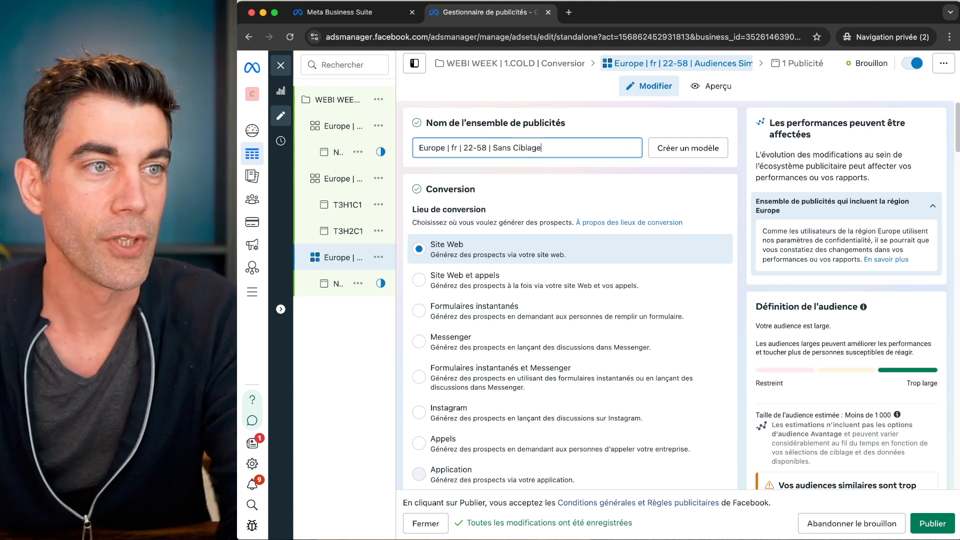
Step: Review the Sans Ciblage ad set's conversion settings, daily budget, schedule and included custom audiences
scroll(488, 228, "down", 5)
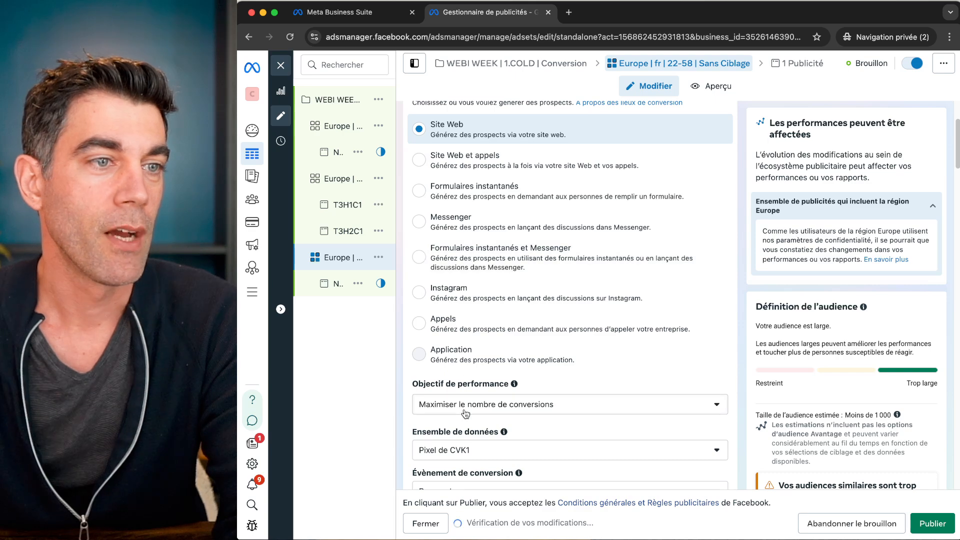
scroll(462, 408, "down", 3)
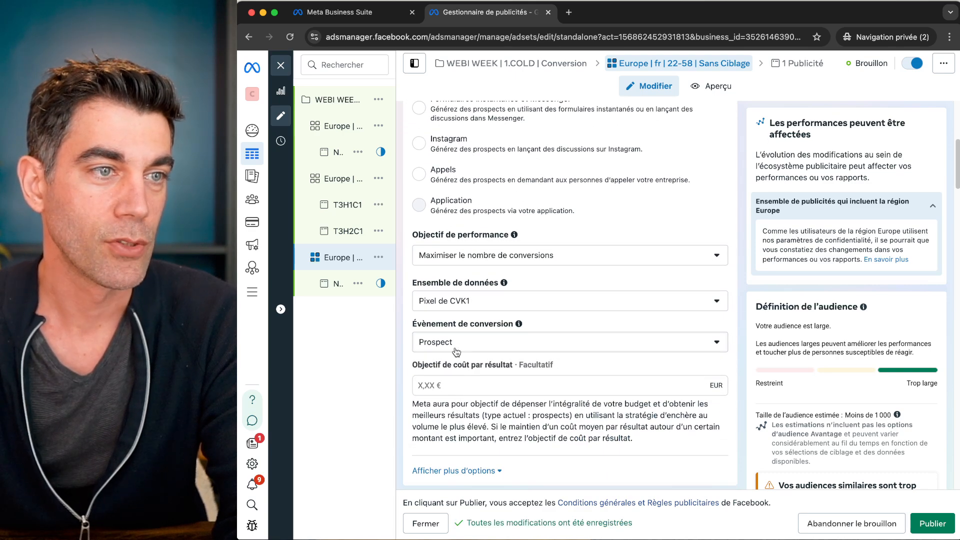
scroll(457, 349, "down", 10)
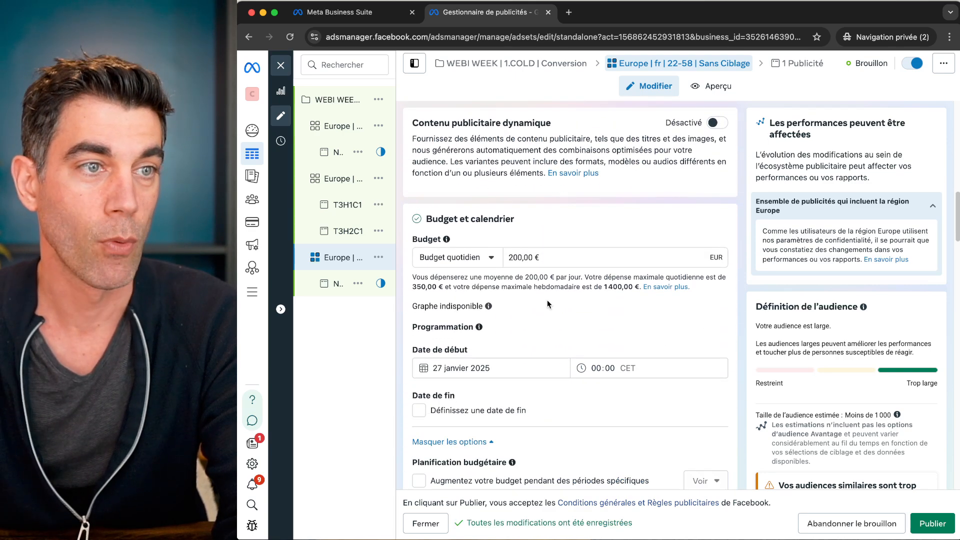
scroll(514, 255, "down", 2)
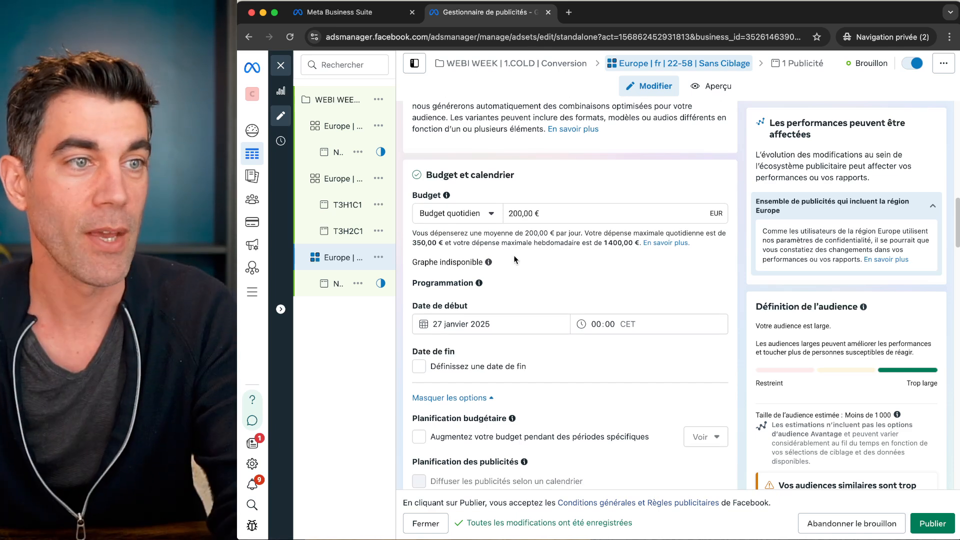
scroll(527, 271, "down", 1)
scroll(527, 270, "down", 5)
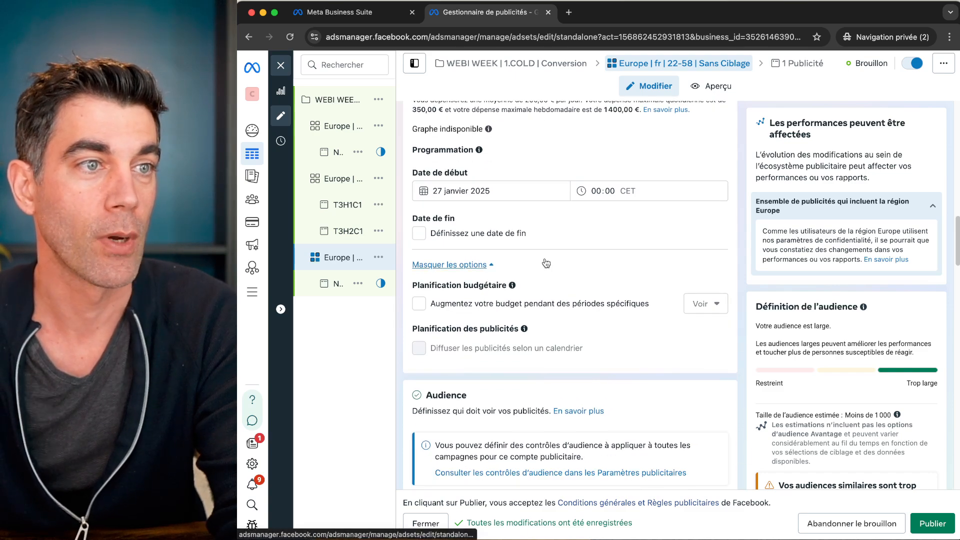
scroll(506, 197, "down", 5)
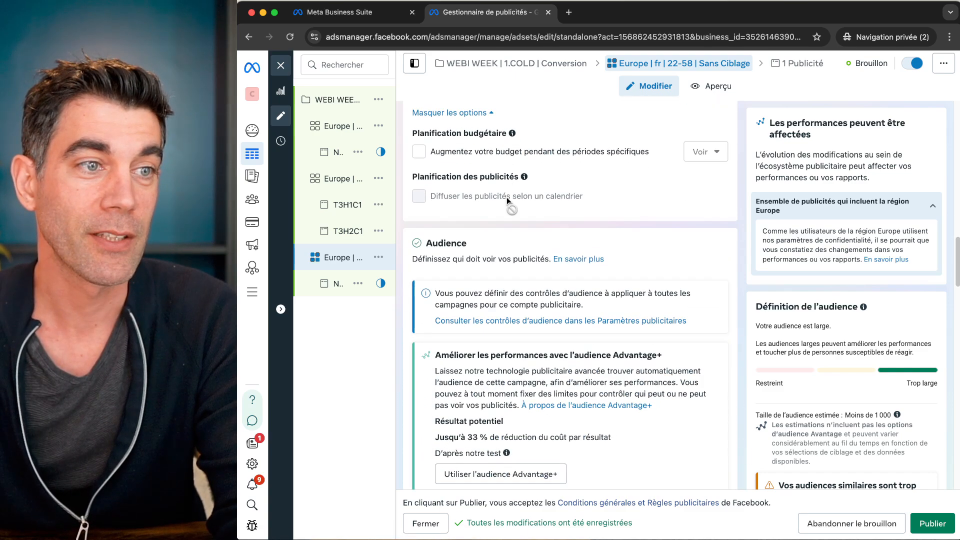
scroll(506, 197, "down", 3)
scroll(506, 197, "up", 3)
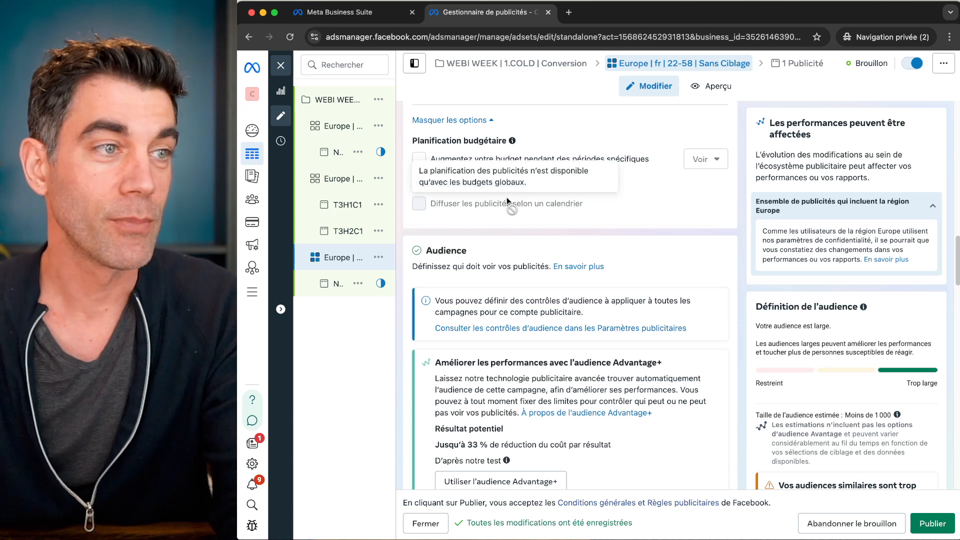
scroll(506, 197, "down", 15)
scroll(511, 263, "up", 3)
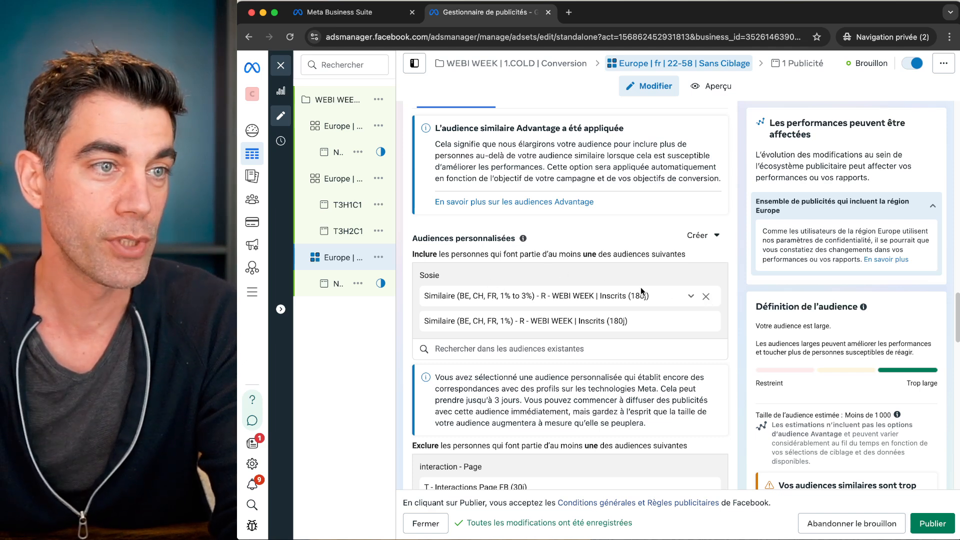
Step: Remove both Similaire lookalike audiences from the Sans Ciblage ad set's included custom audiences and check the remaining targeting
left_click(706, 297)
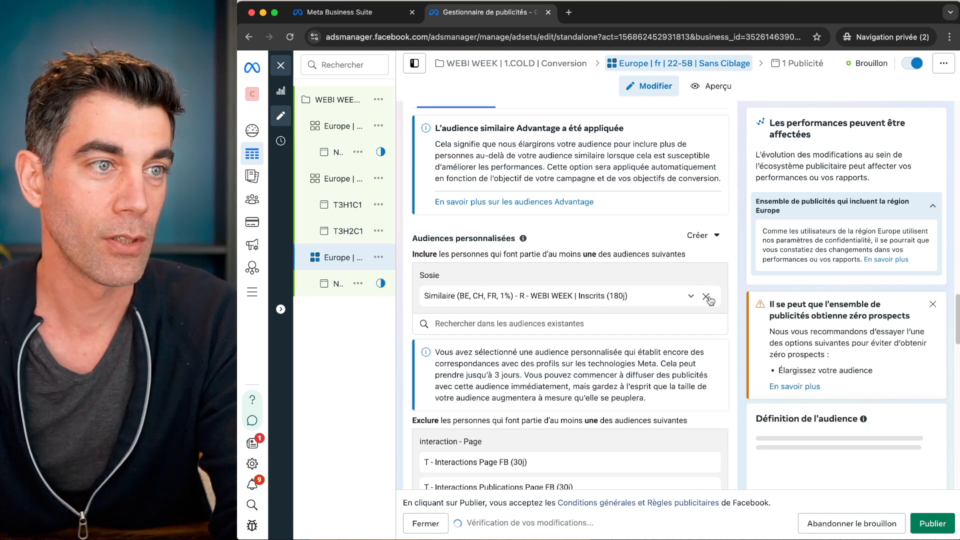
left_click(706, 296)
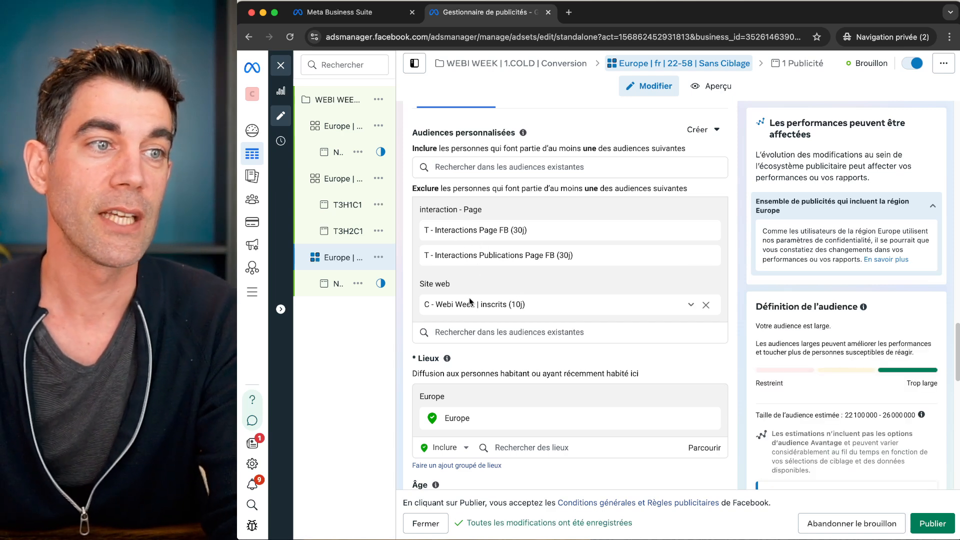
scroll(484, 299, "down", 5)
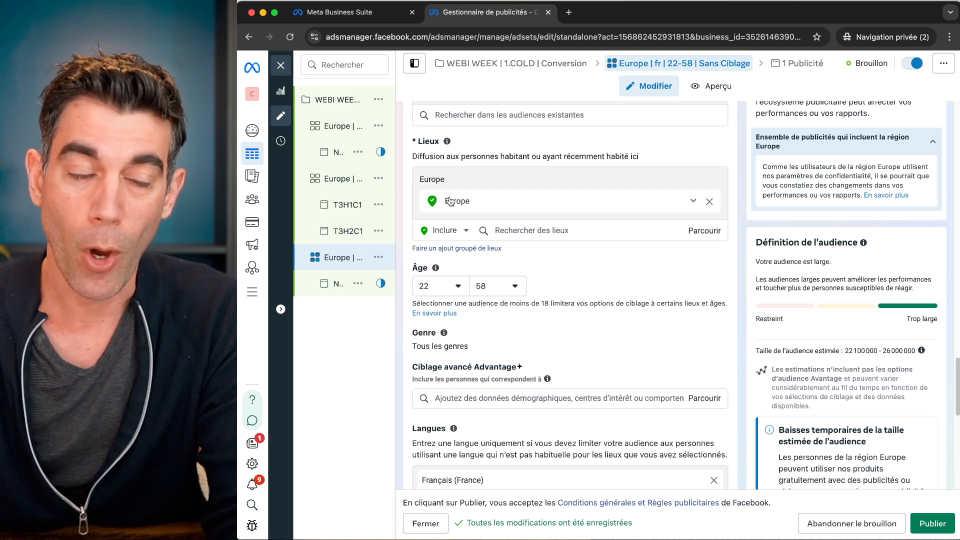
scroll(502, 291, "down", 2)
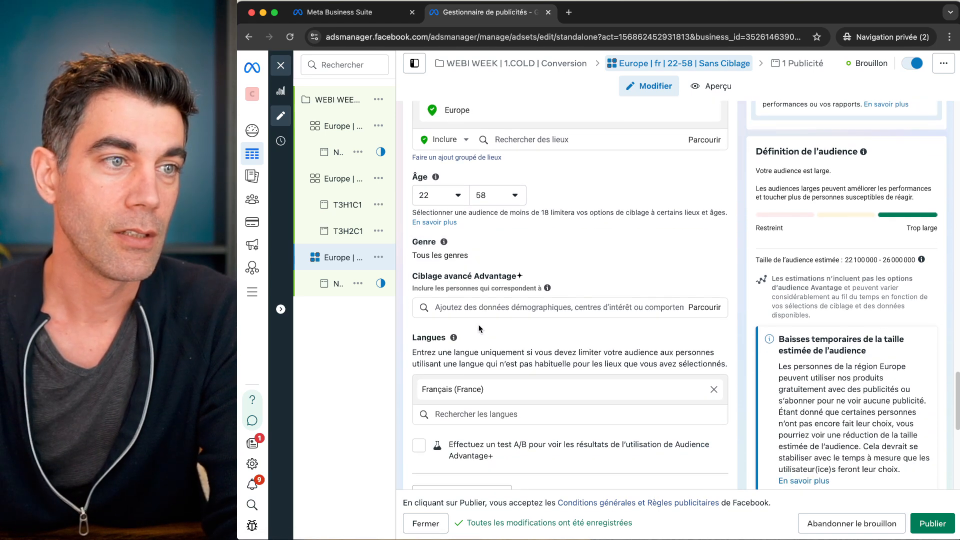
scroll(493, 319, "down", 2)
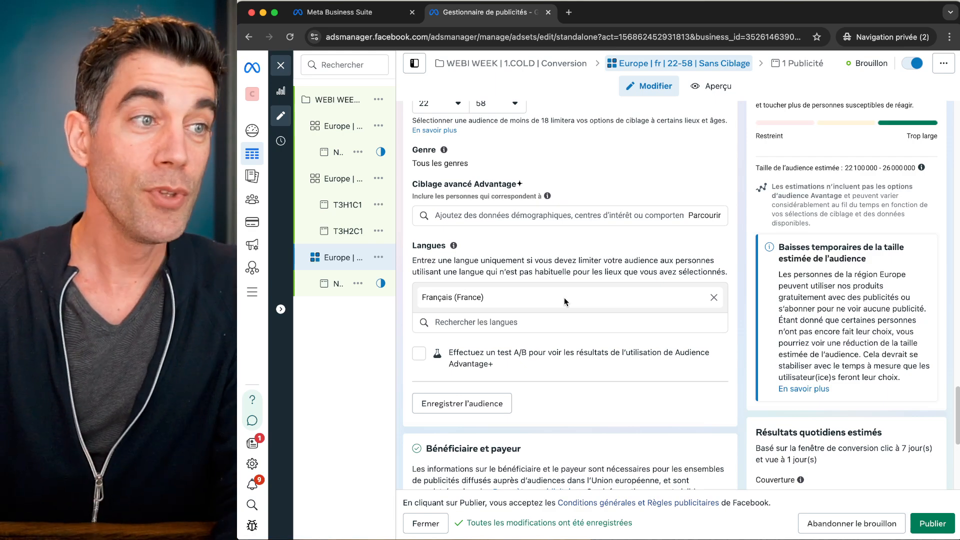
scroll(564, 298, "up", 5)
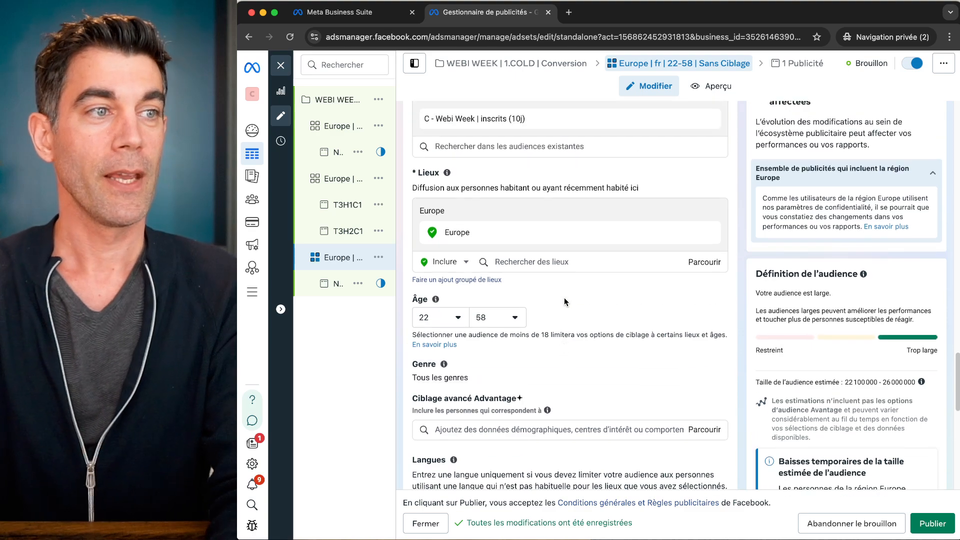
scroll(564, 298, "up", 4)
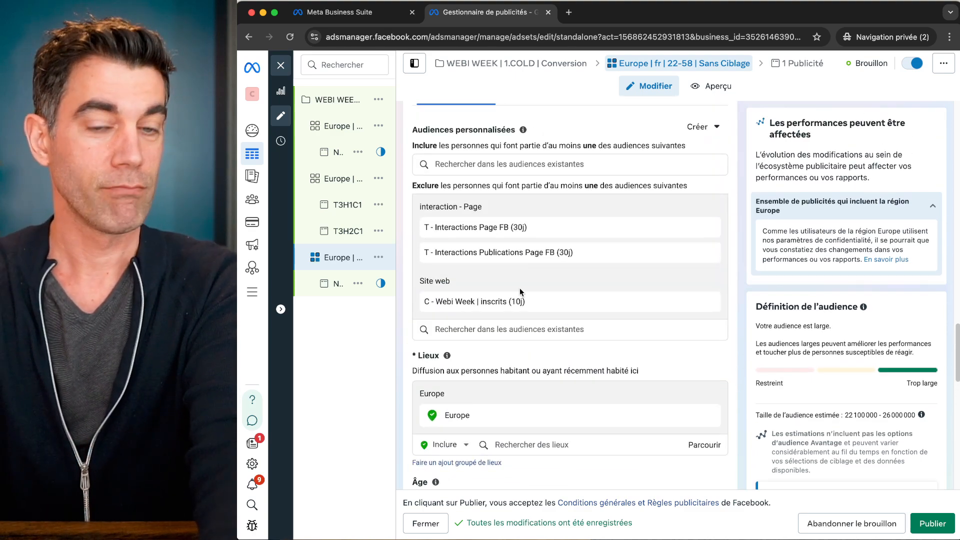
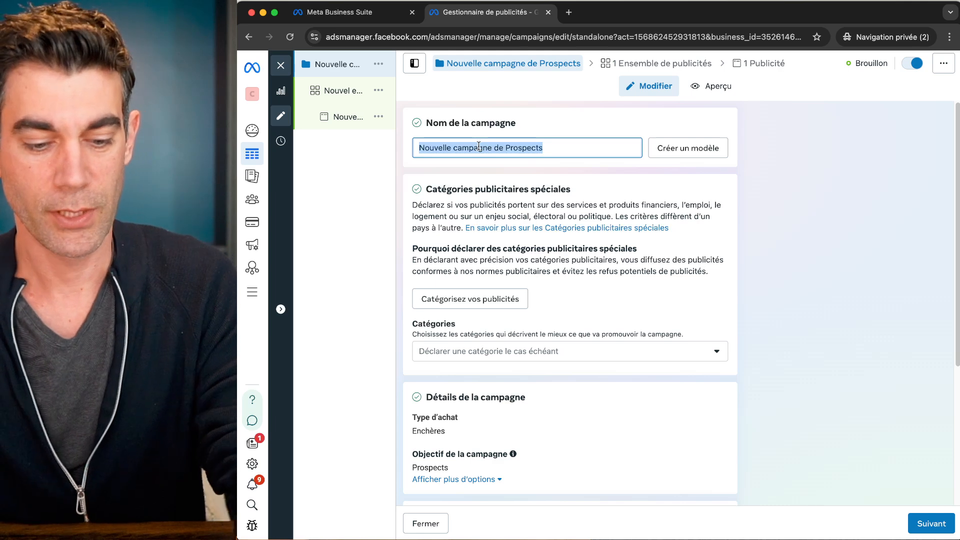
Step: Name the new leads campaign "WEBI WEEK | 2. TIEDE | Conversion(Lead) | ABO (Jan 2025)"
type("WEBI")
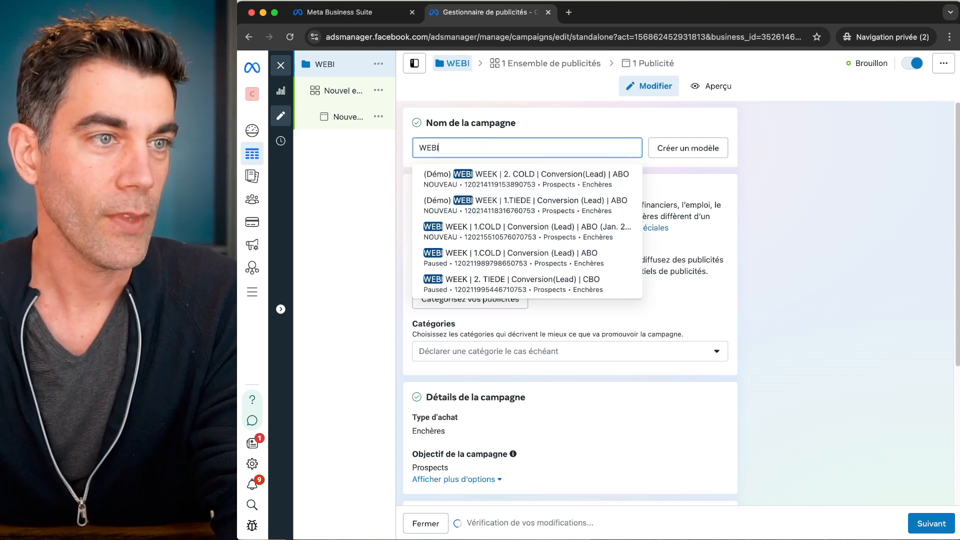
left_click(512, 283)
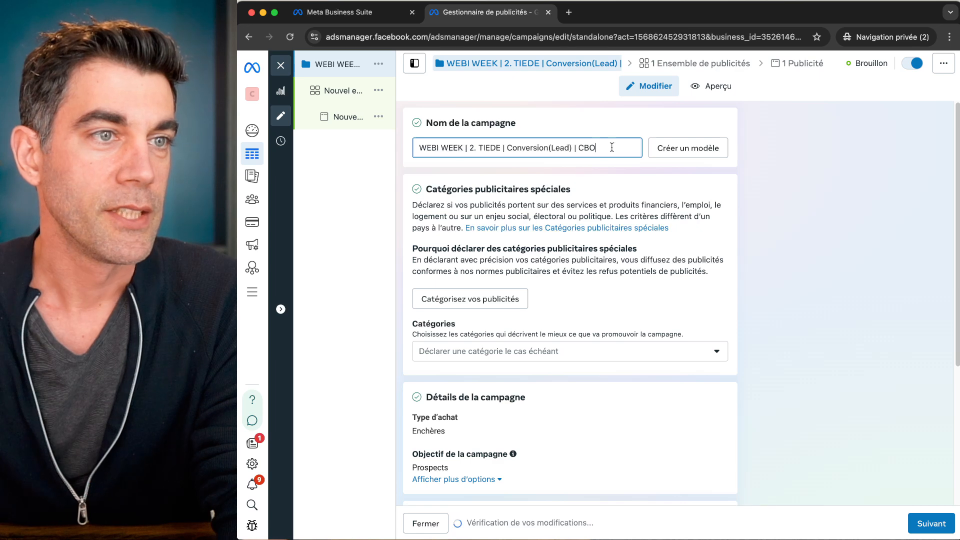
key("BackSpace")
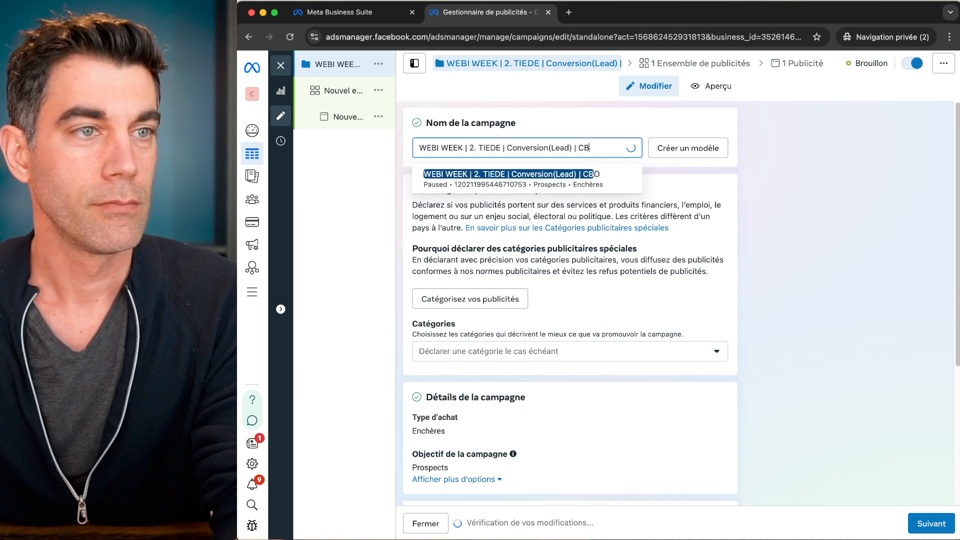
key("BackSpace")
key("BackSpace")
type("ABO")
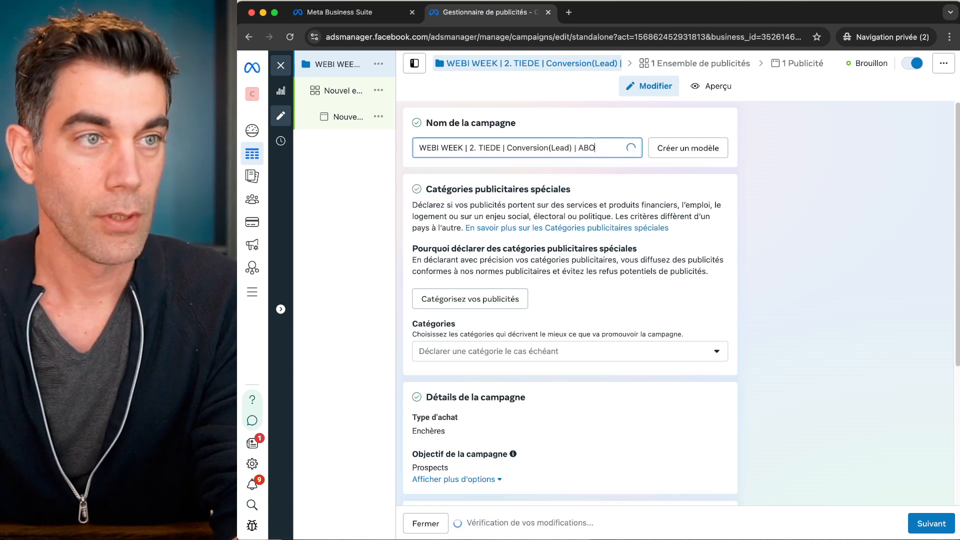
type(" (")
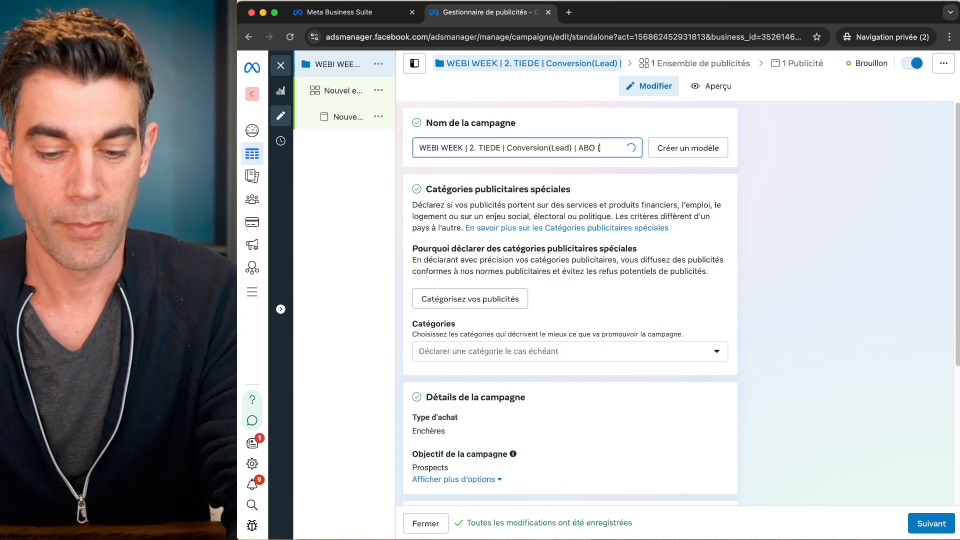
type("J")
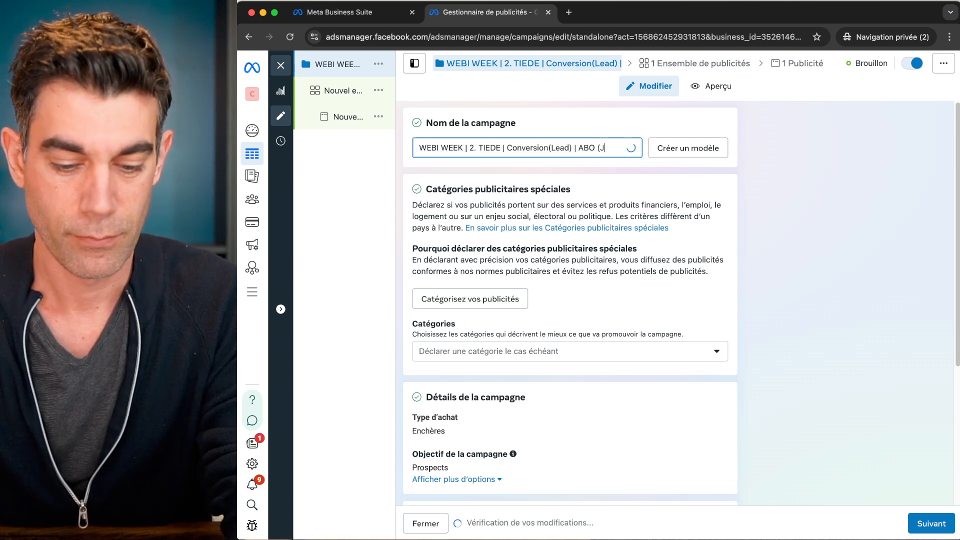
type("an 2025)")
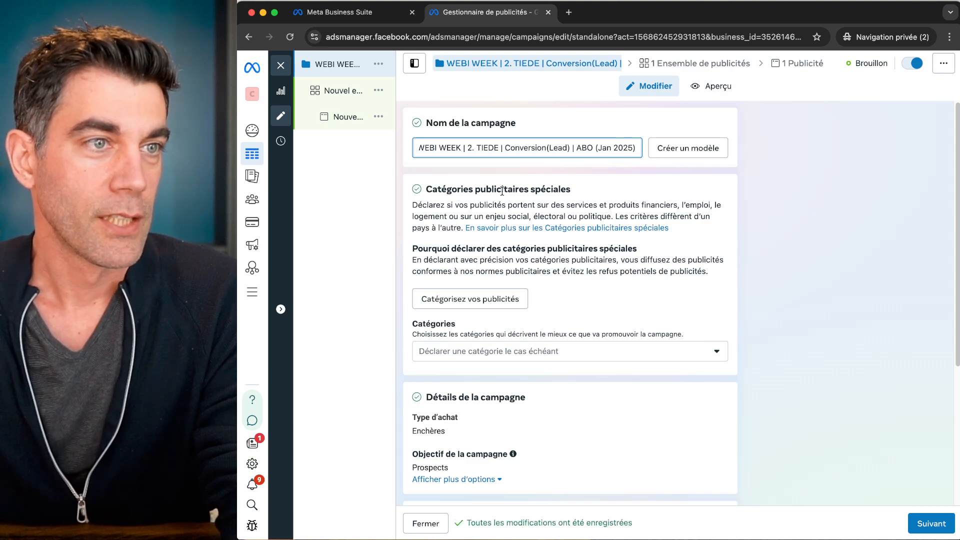
Step: Continue to the new campaign's ad set and name it "ALL TIEDE"
scroll(488, 205, "down", 1)
scroll(488, 205, "down", 5)
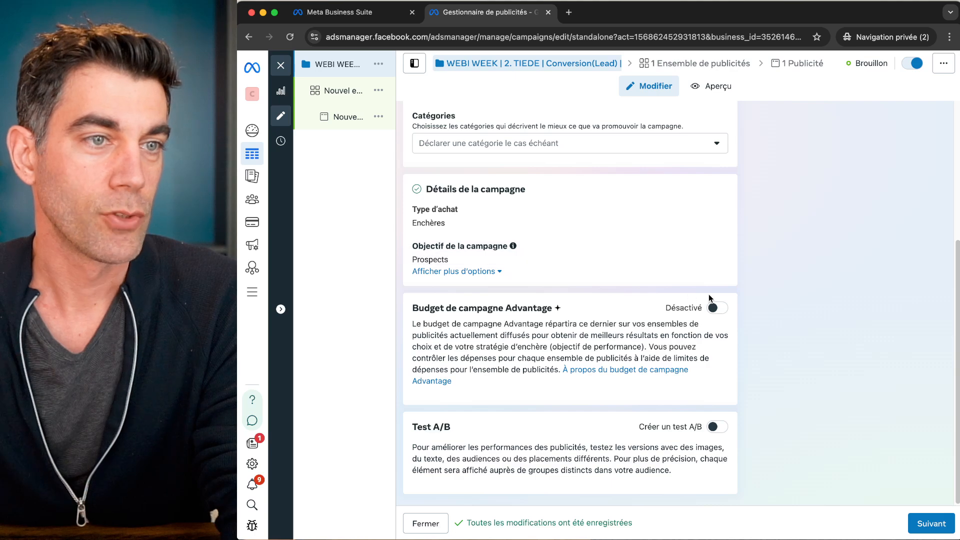
left_click(930, 523)
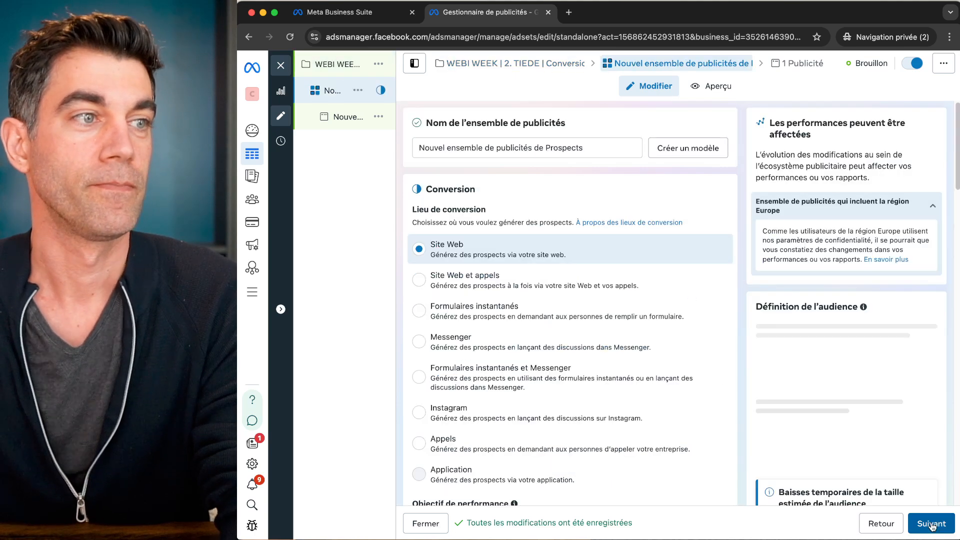
triple_click(543, 144)
type("ALL")
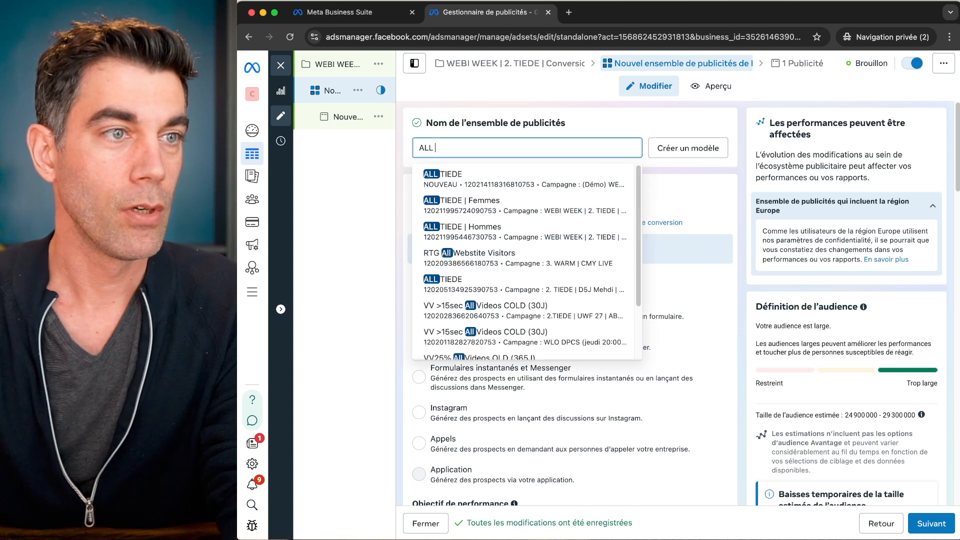
key("Down")
key("Return")
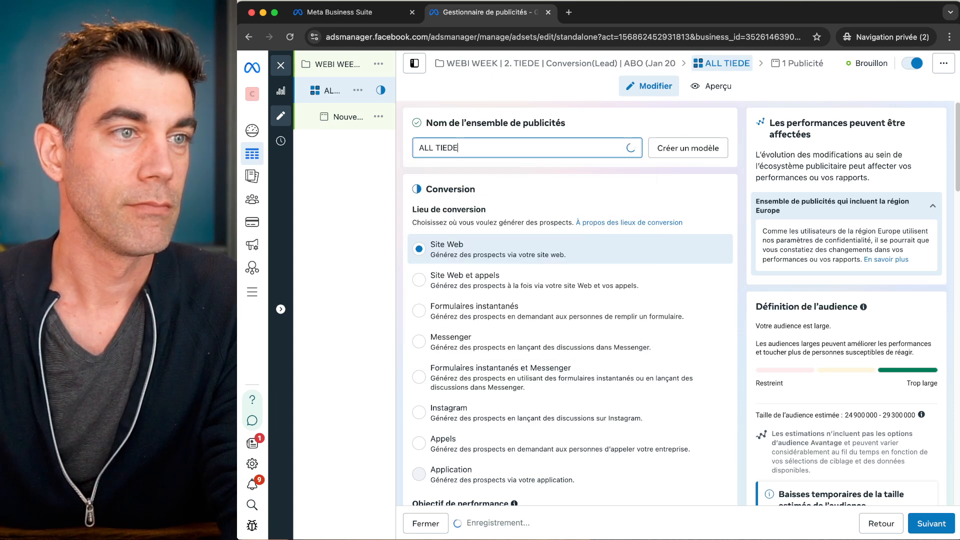
Step: Set the ALL TIEDE ad set's dataset to "Pixel de CVK1" and its conversion event to Prospect
scroll(556, 188, "down", 3)
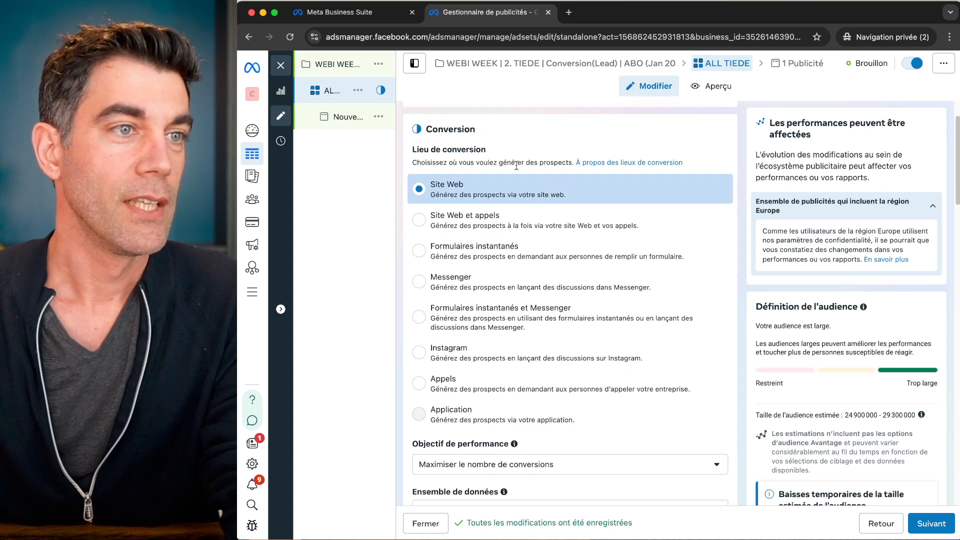
scroll(448, 201, "down", 5)
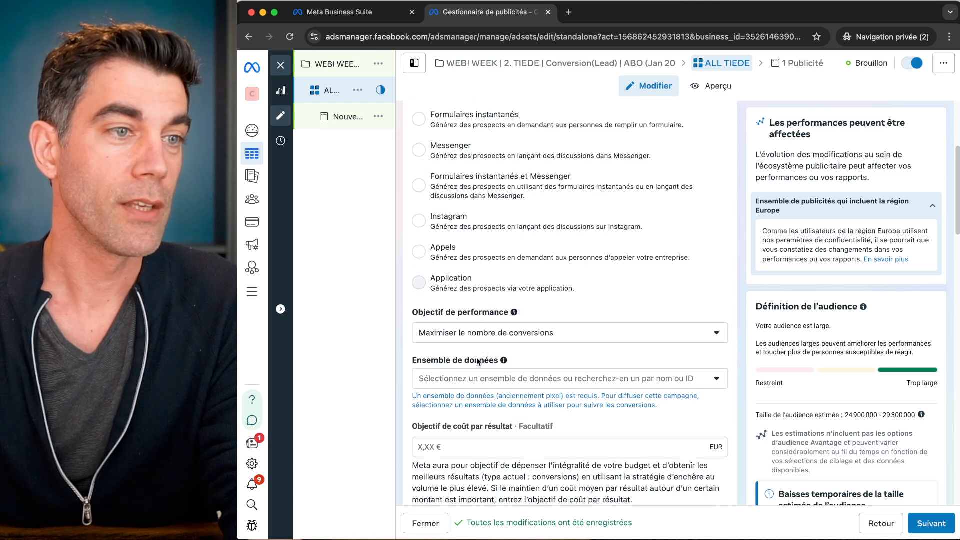
left_click(470, 382)
key("Up")
key("Up")
key("Up")
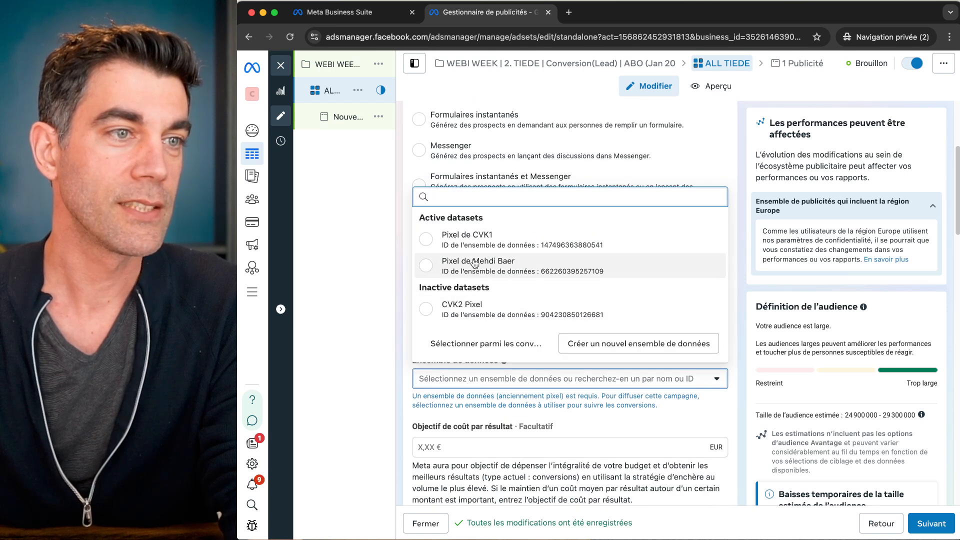
key("Return")
scroll(474, 383, "down", 2)
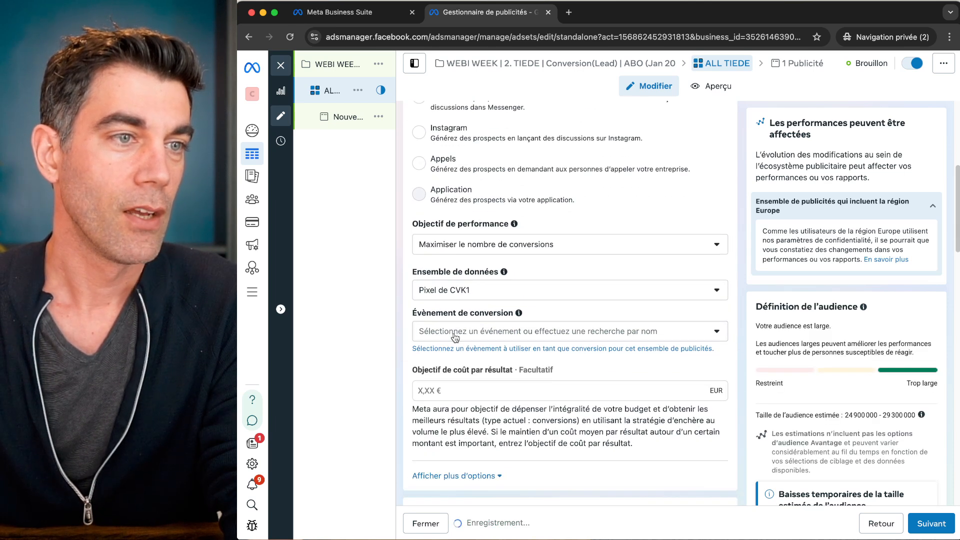
left_click(461, 330)
left_click(458, 168)
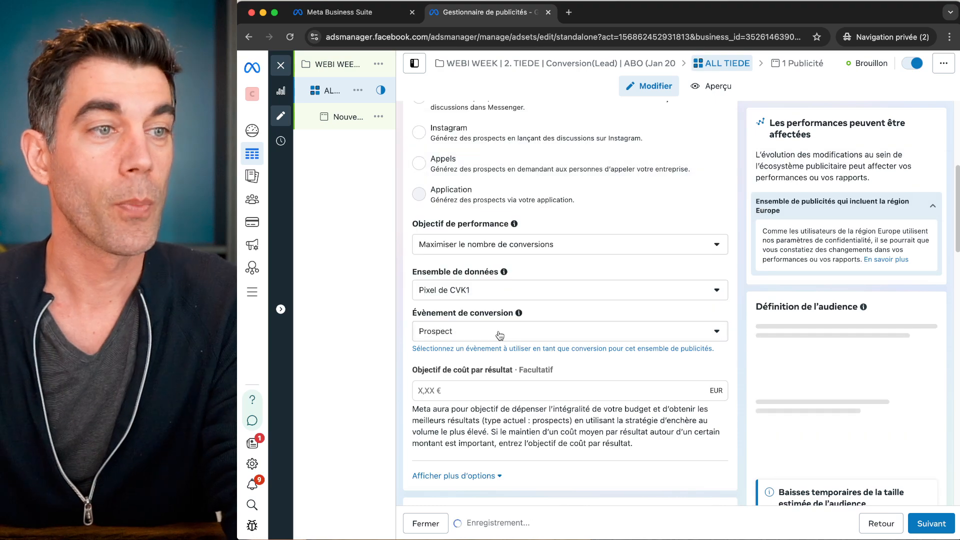
Step: Set the ALL TIEDE ad set's daily budget to 80,00 €
scroll(501, 380, "down", 3)
scroll(501, 380, "down", 4)
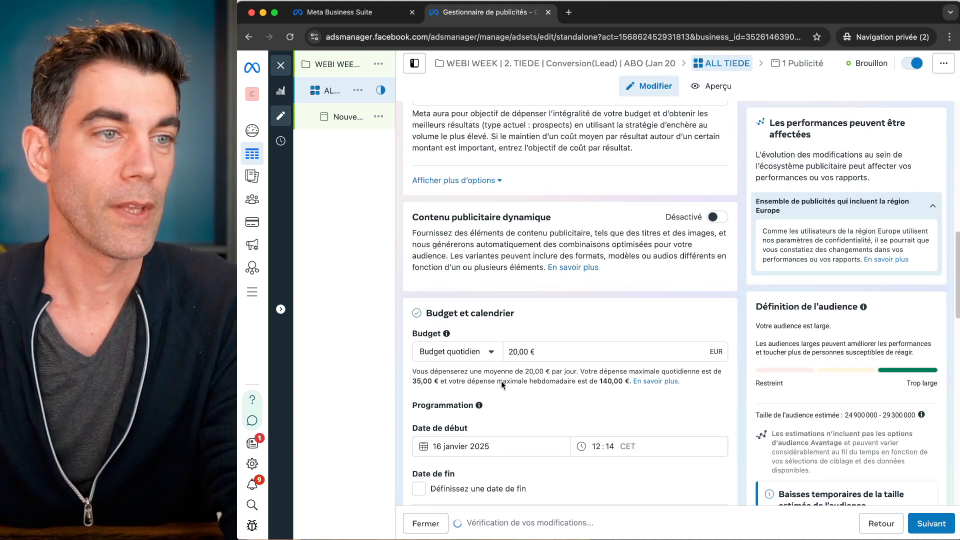
left_click(511, 327)
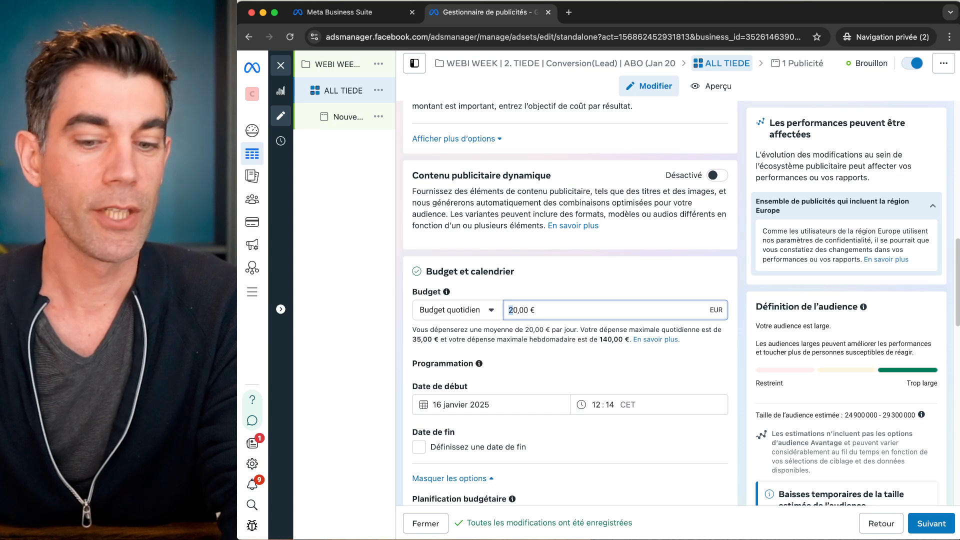
type("8")
left_click(575, 283)
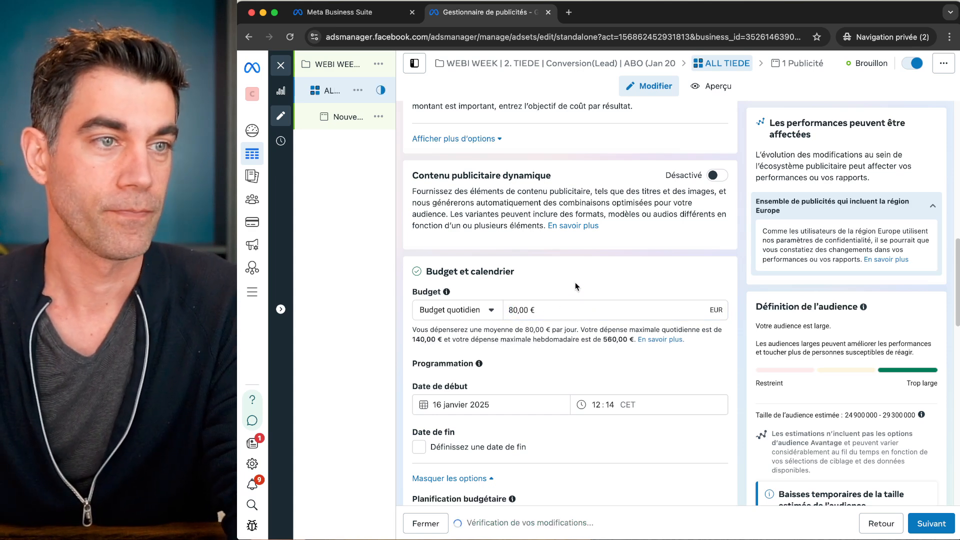
Step: Schedule the ALL TIEDE ad set to start on 27 janvier 2025 at 00:00
scroll(573, 296, "down", 2)
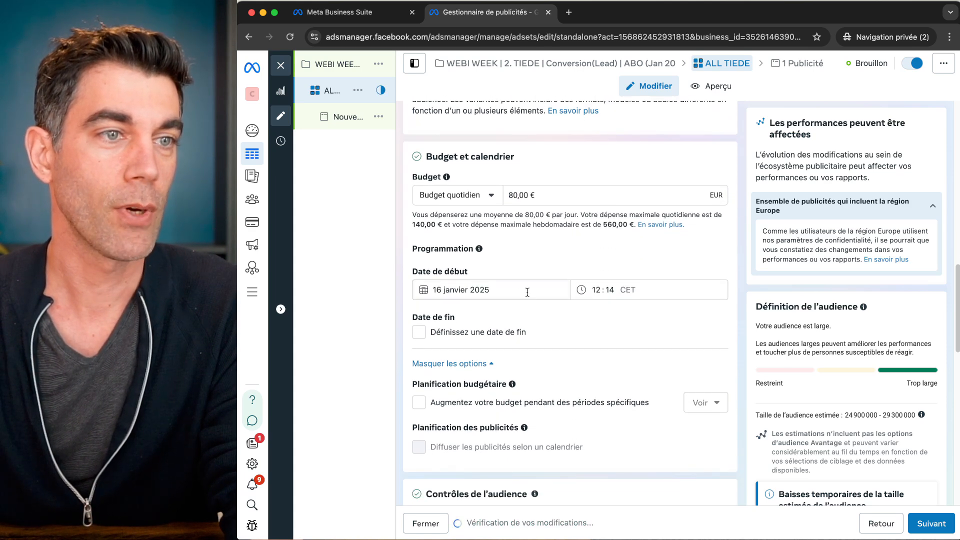
left_click(525, 290)
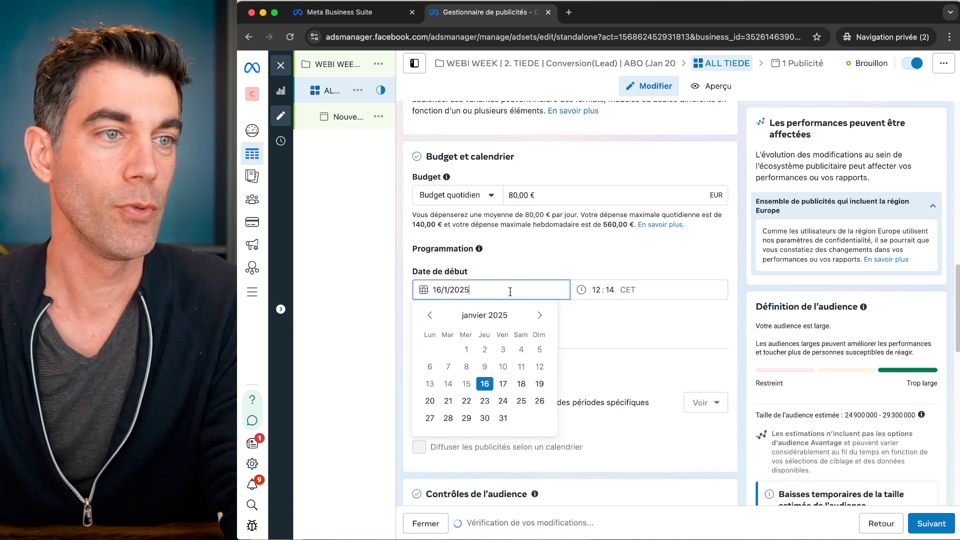
left_click(429, 418)
left_click(596, 288)
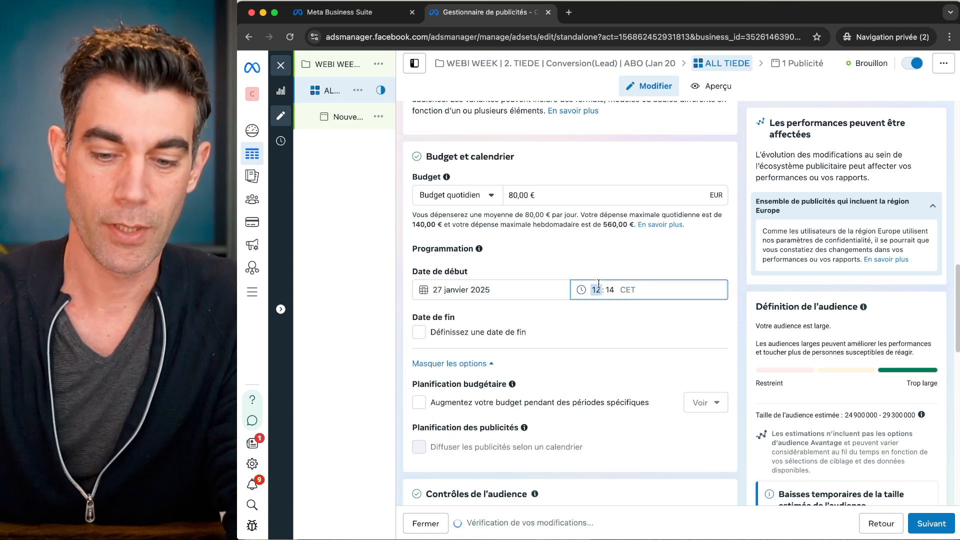
key("Tab")
type("00")
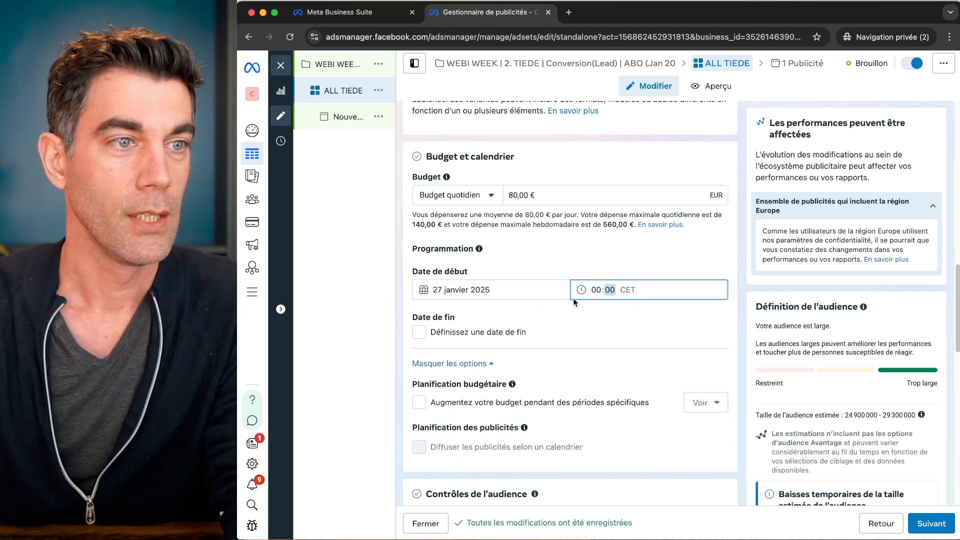
Step: Try giving the ALL TIEDE ad set an end date of 5 février 2025 at 12:00
left_click(509, 330)
left_click(507, 358)
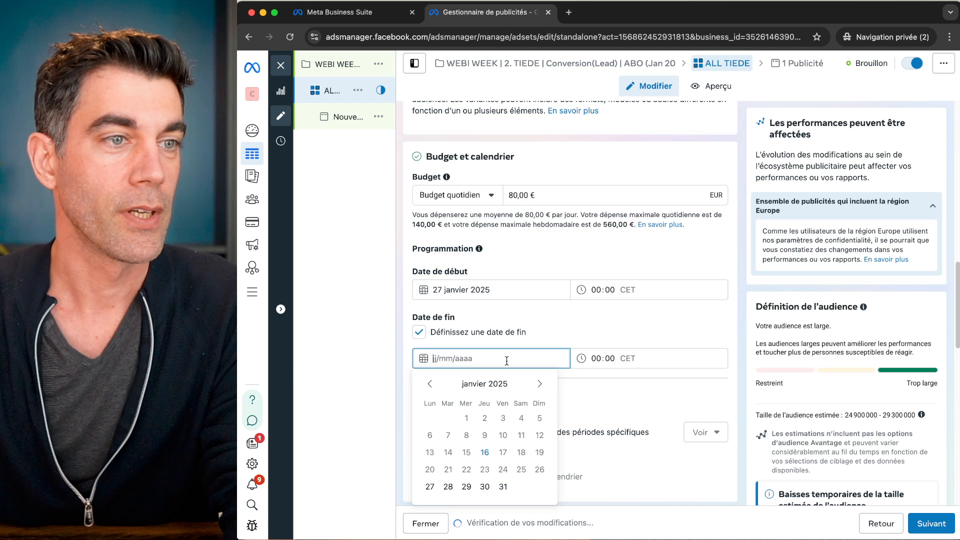
left_click(538, 384)
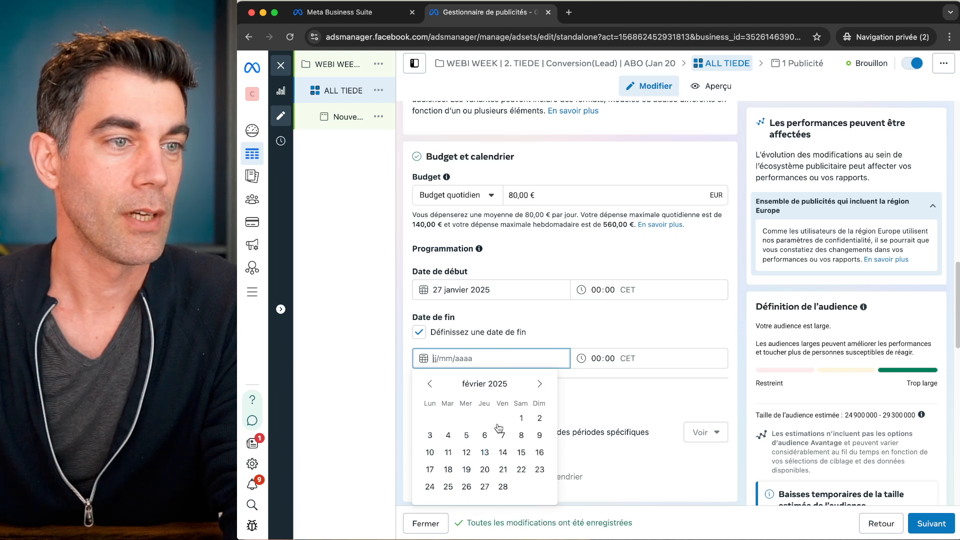
left_click(466, 436)
left_click(596, 358)
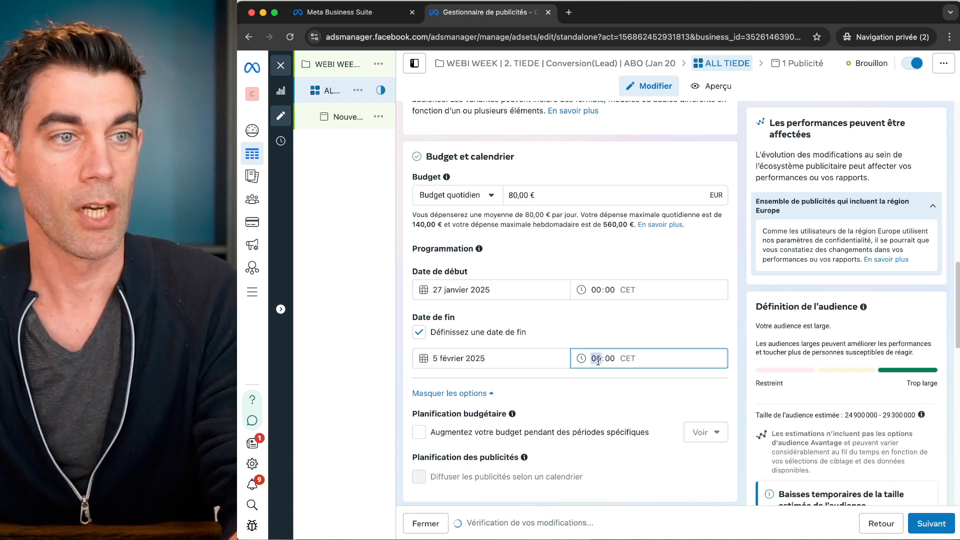
type("12")
left_click(608, 337)
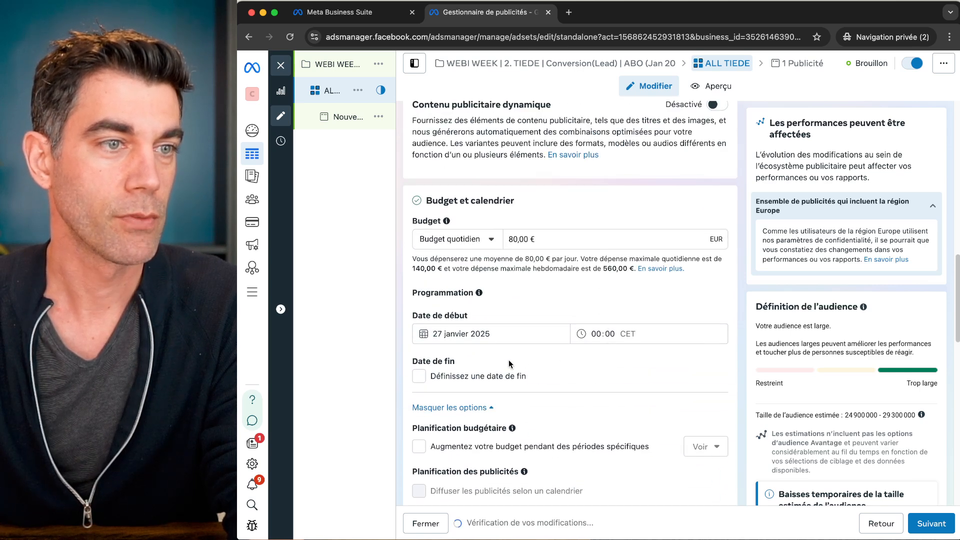
Step: Give the ALL TIEDE ad set an end date of 5 février 2025 at 12:00
left_click(505, 375)
left_click(472, 406)
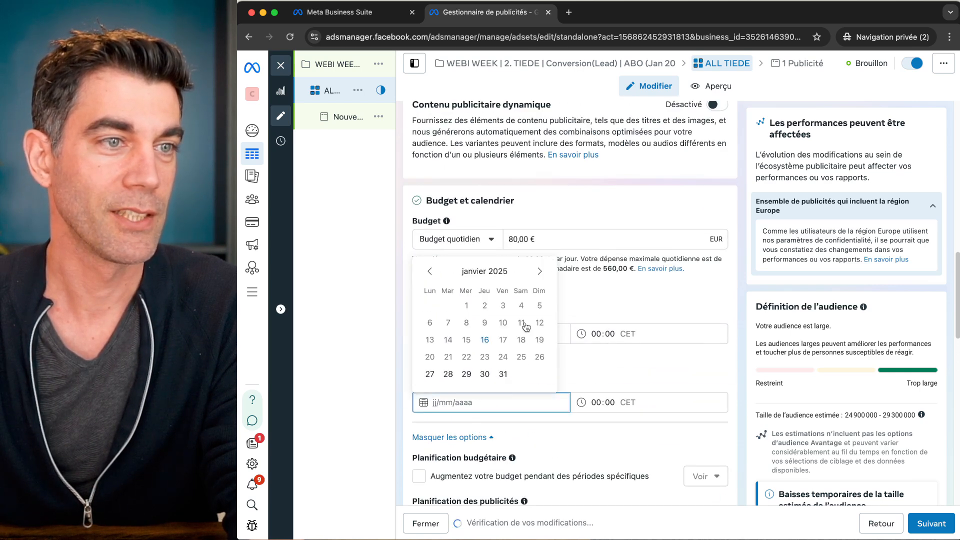
left_click(539, 270)
left_click(468, 322)
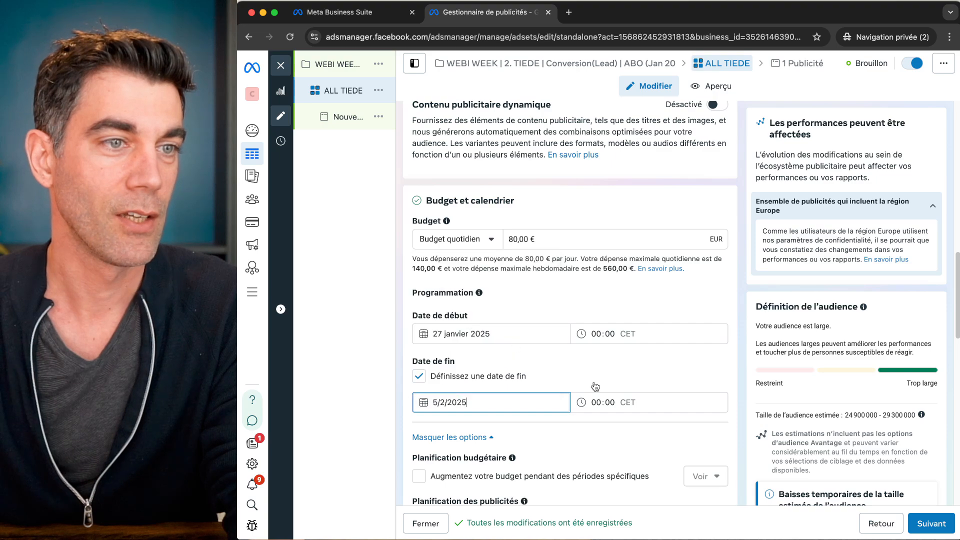
left_click(605, 400)
left_click(634, 429)
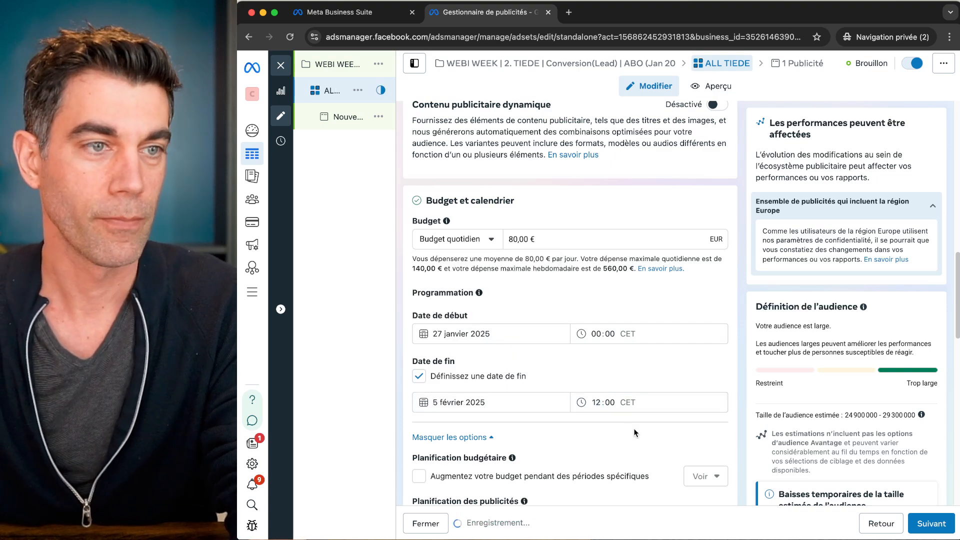
Step: Switch the ALL TIEDE ad set from the Advantage+ audience back to the original audience options
scroll(634, 429, "down", 4)
scroll(634, 428, "down", 8)
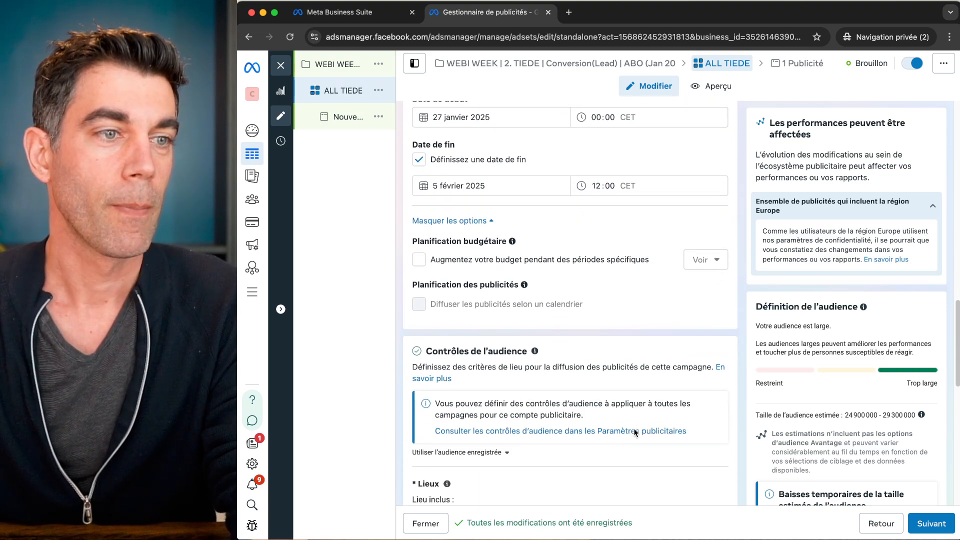
scroll(542, 264, "up", 2)
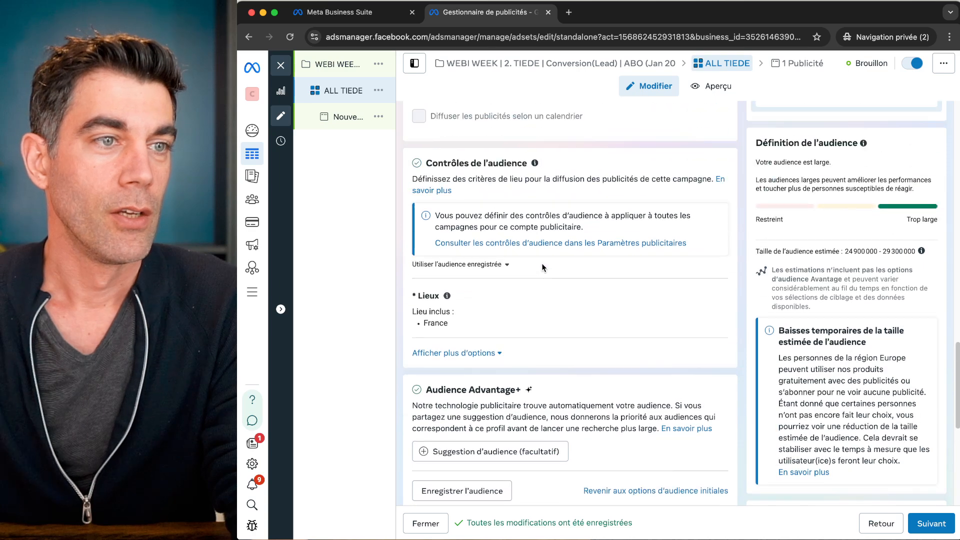
scroll(542, 264, "down", 4)
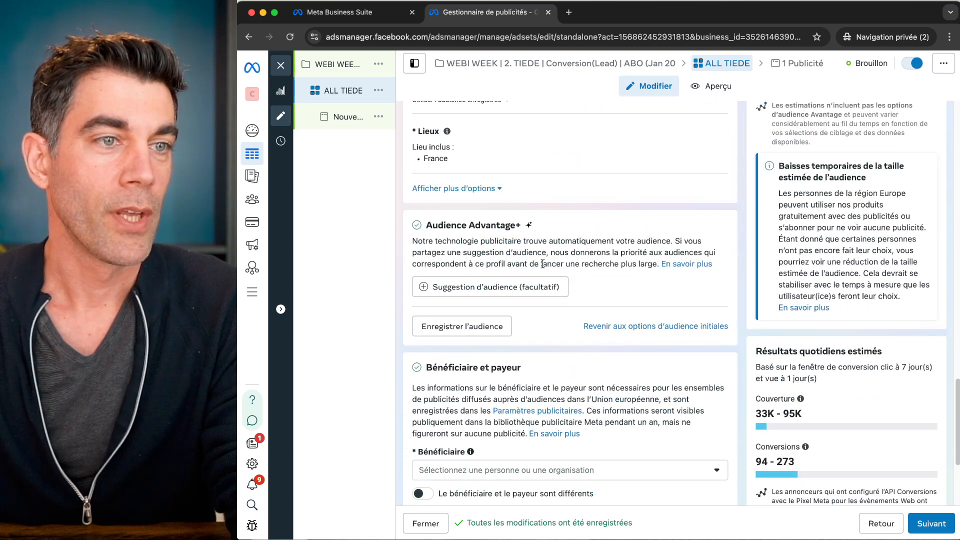
left_click(649, 330)
left_click(583, 326)
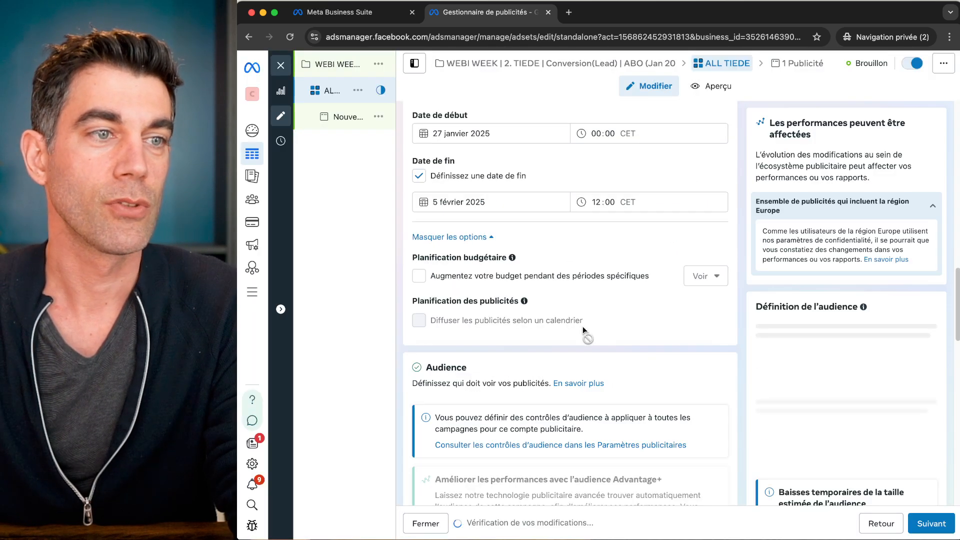
Step: Set the audience location to International by including all countries in place of France
scroll(582, 326, "down", 7)
scroll(584, 331, "down", 3)
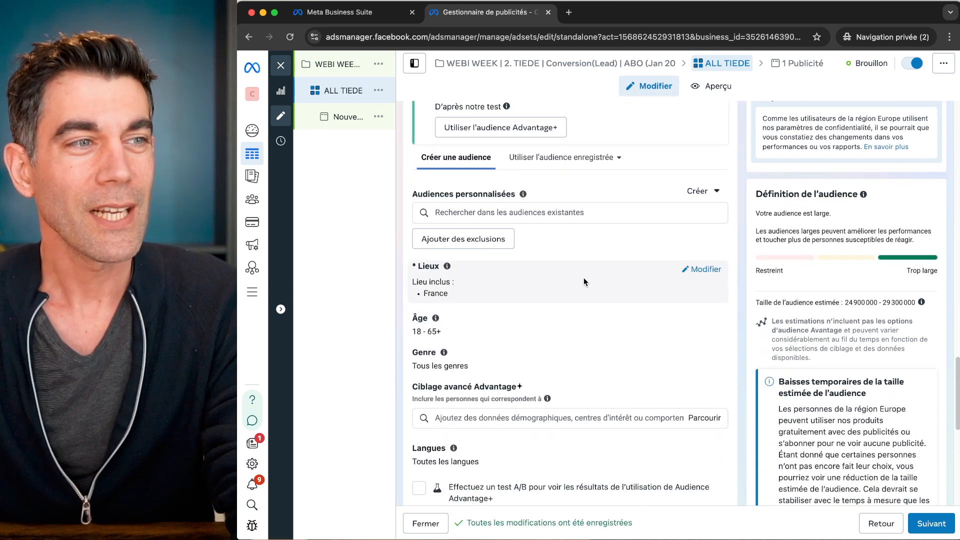
left_click(707, 270)
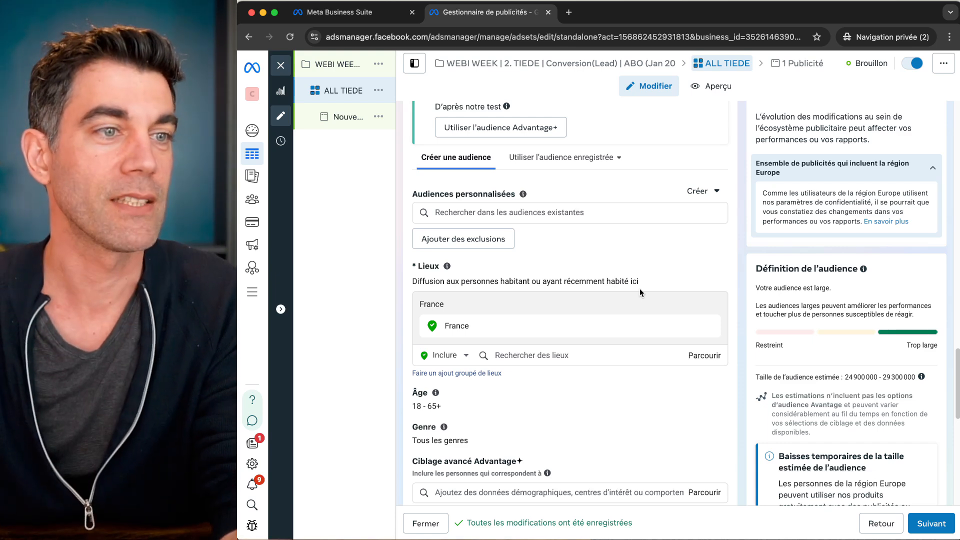
left_click(712, 357)
left_click(719, 317)
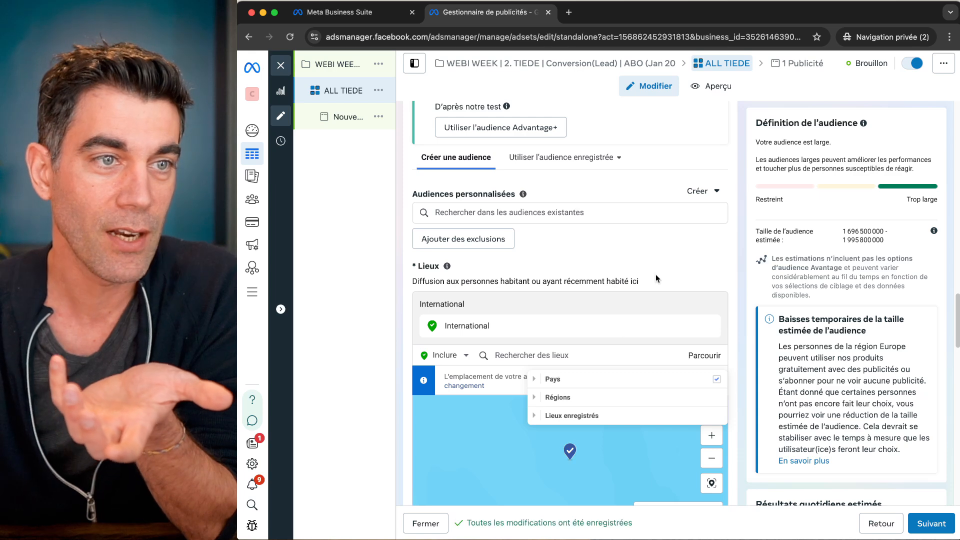
left_click(655, 276)
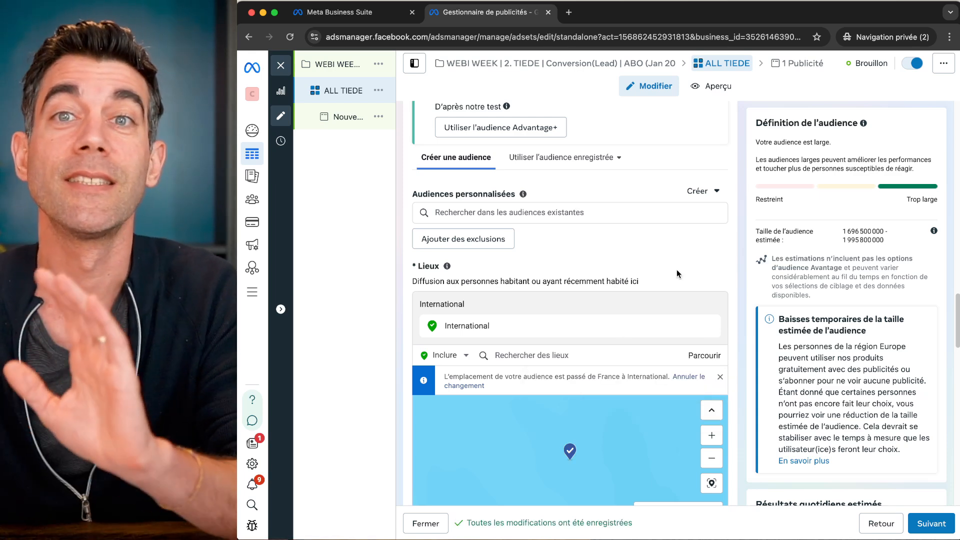
Step: Check the beneficiary choices in the ad set's Taiwan beneficiary and payer section
scroll(676, 270, "down", 3)
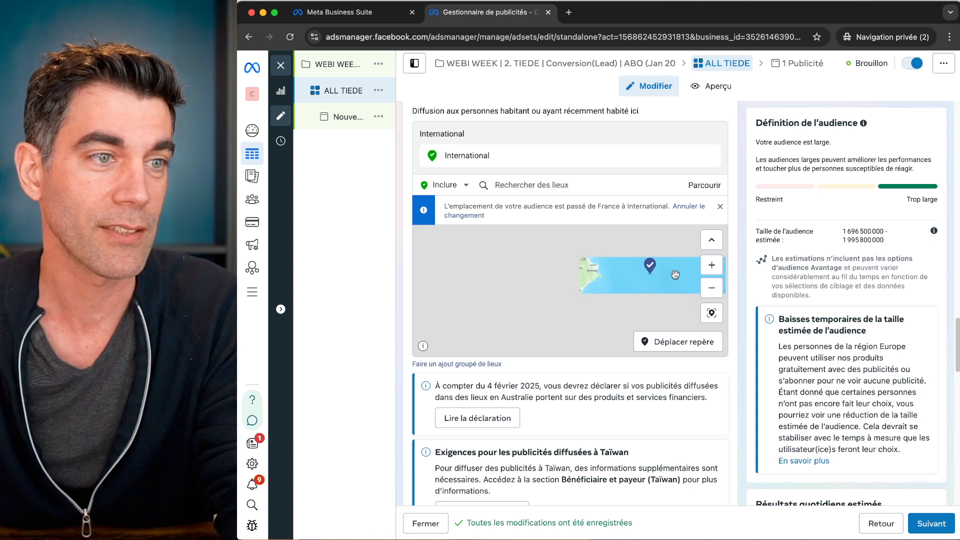
scroll(623, 387, "down", 5)
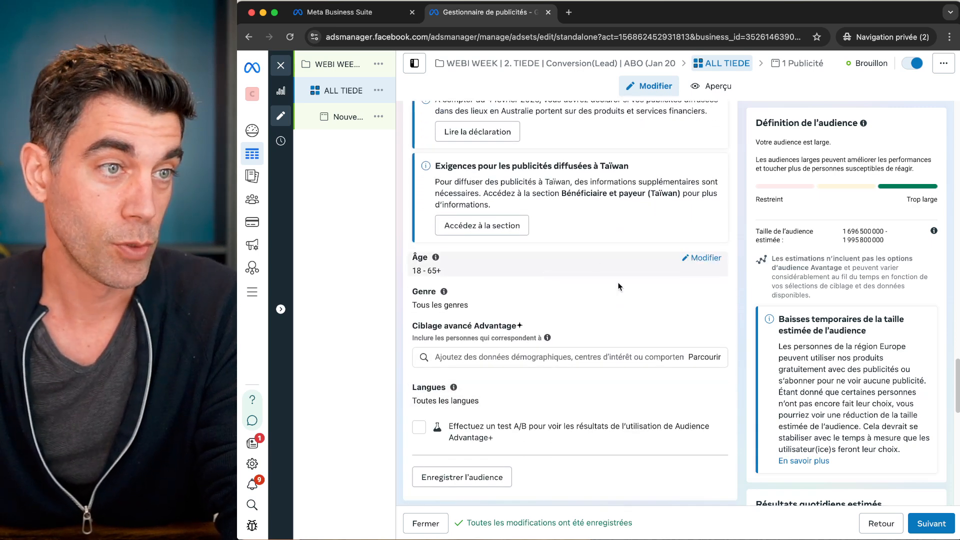
scroll(595, 298, "down", 4)
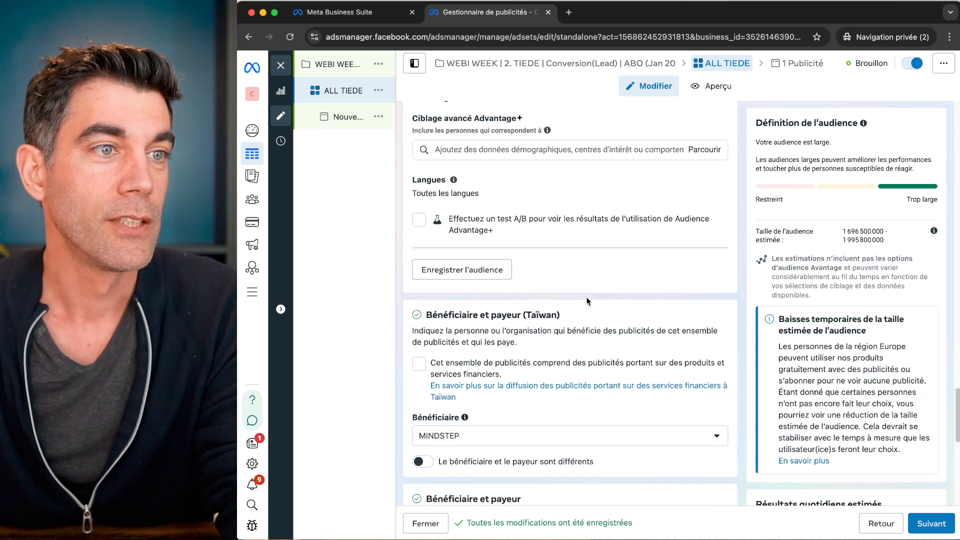
scroll(587, 301, "down", 3)
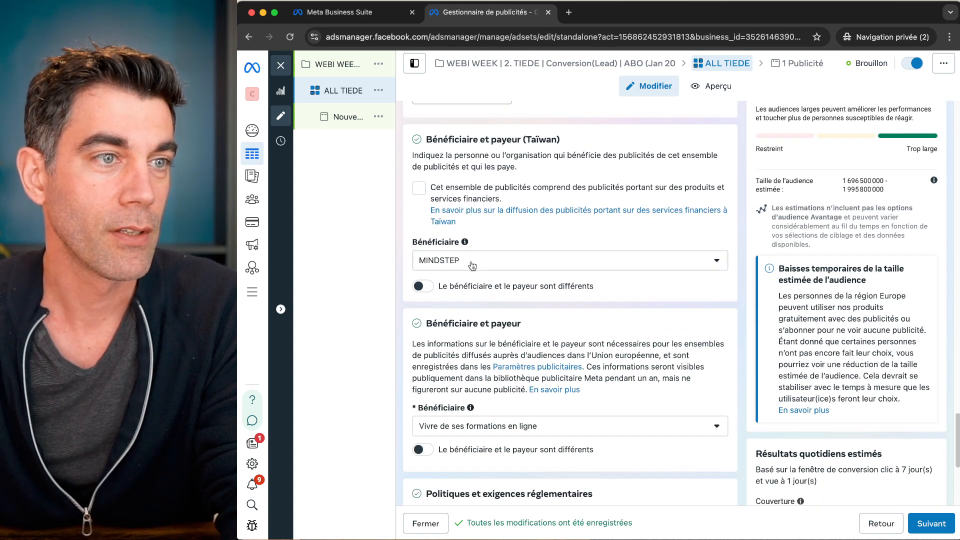
left_click(472, 266)
left_click(537, 230)
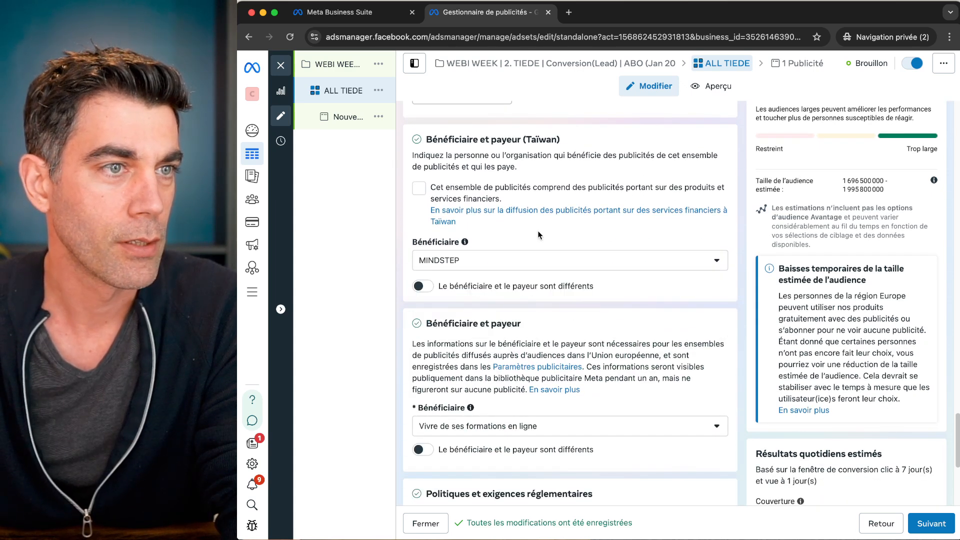
Step: Review the ALL TIEDE ad set's conversion, budget, schedule, audience and location settings
scroll(538, 231, "up", 1)
scroll(538, 235, "up", 15)
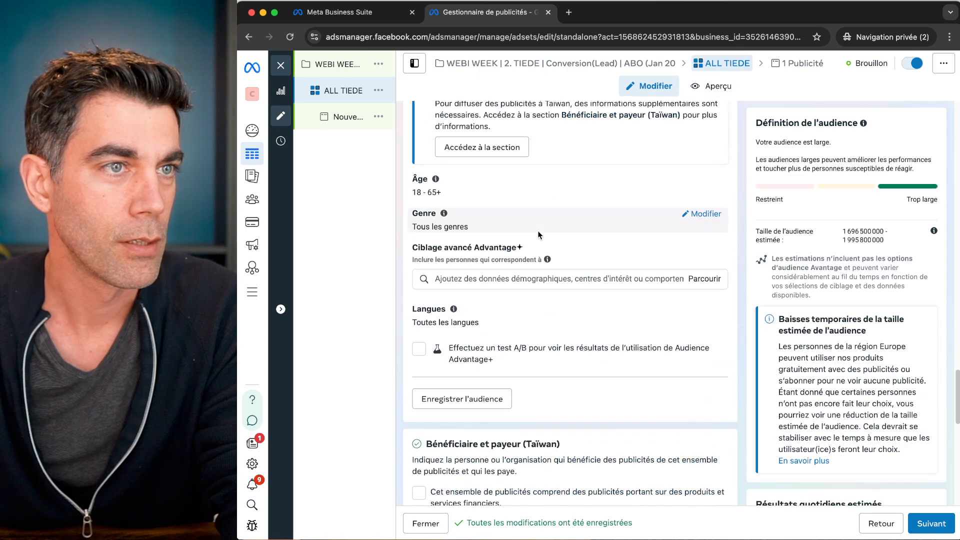
scroll(538, 231, "up", 10)
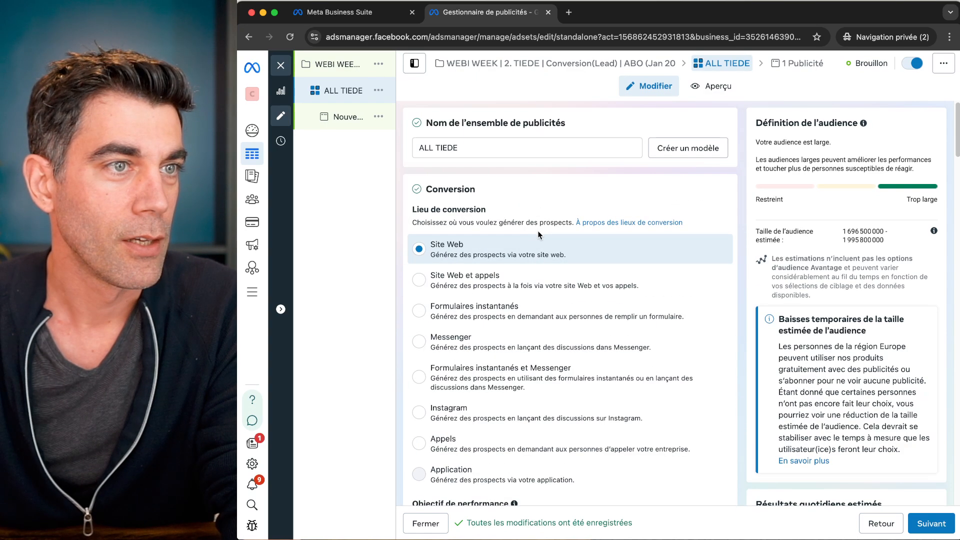
scroll(538, 234, "down", 8)
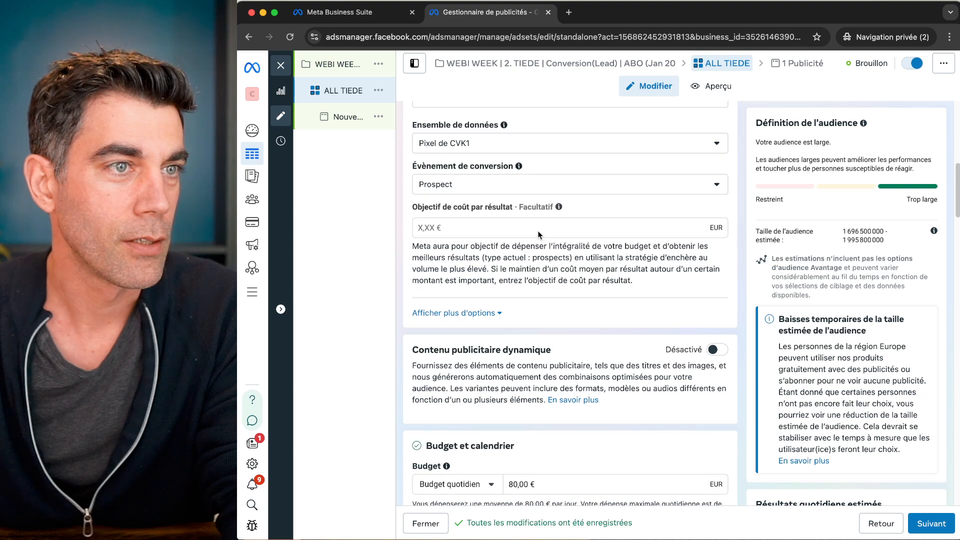
scroll(538, 232, "up", 1)
scroll(538, 231, "down", 8)
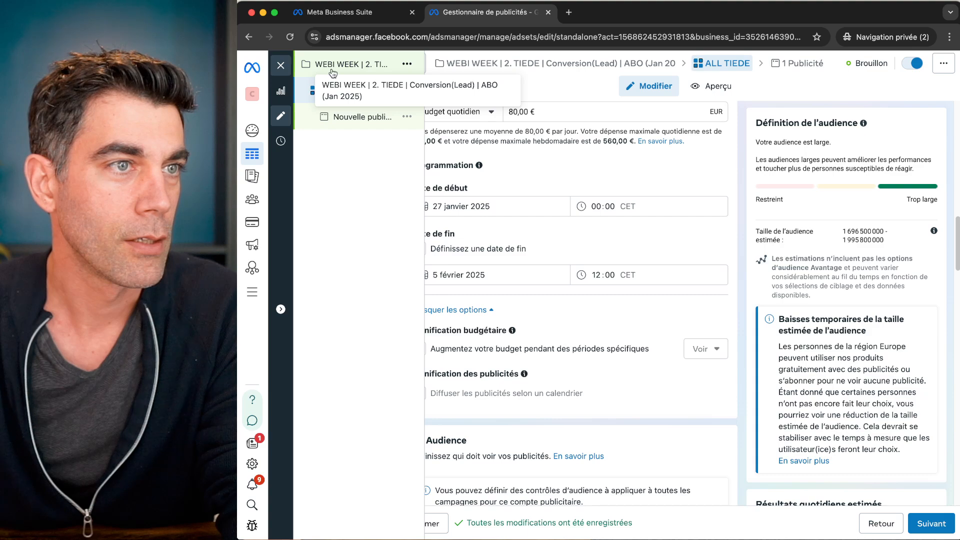
scroll(533, 280, "down", 10)
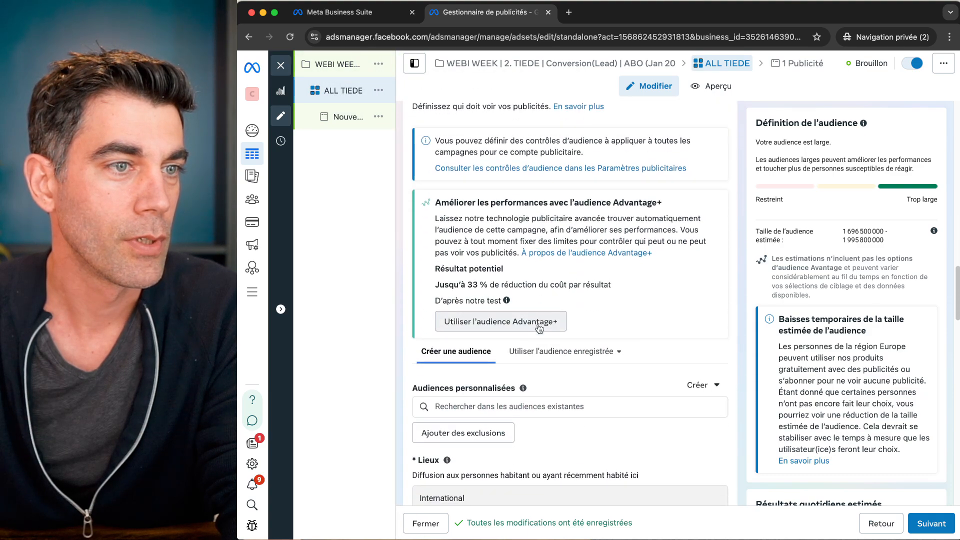
scroll(539, 328, "up", 3)
scroll(539, 328, "down", 9)
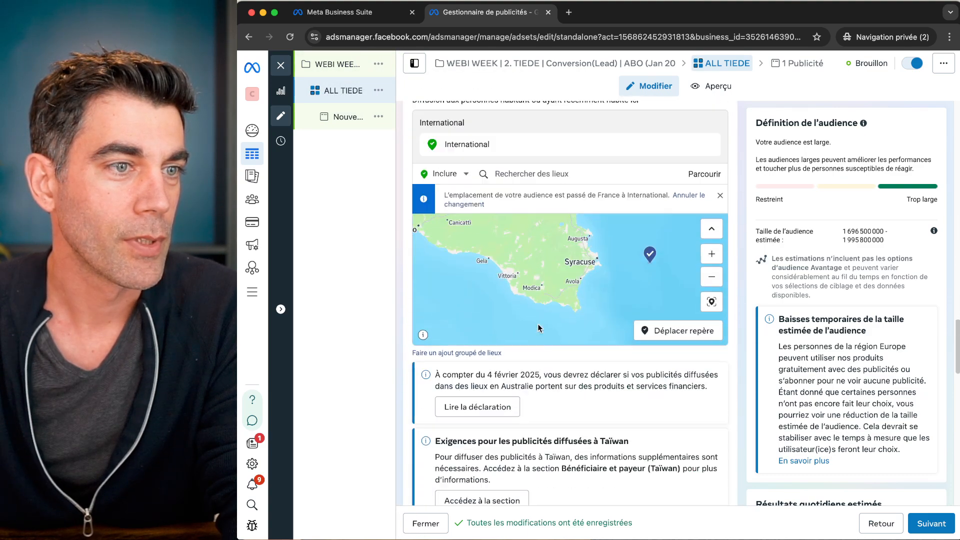
scroll(537, 325, "down", 10)
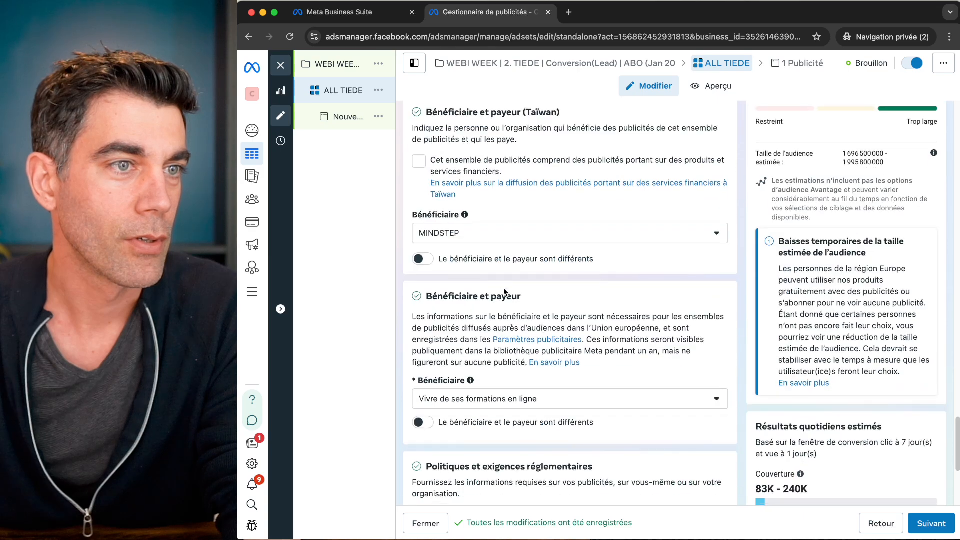
Step: Recheck the Taiwan beneficiary choices and try declaring that the Taiwan beneficiary and payer are different
left_click(479, 239)
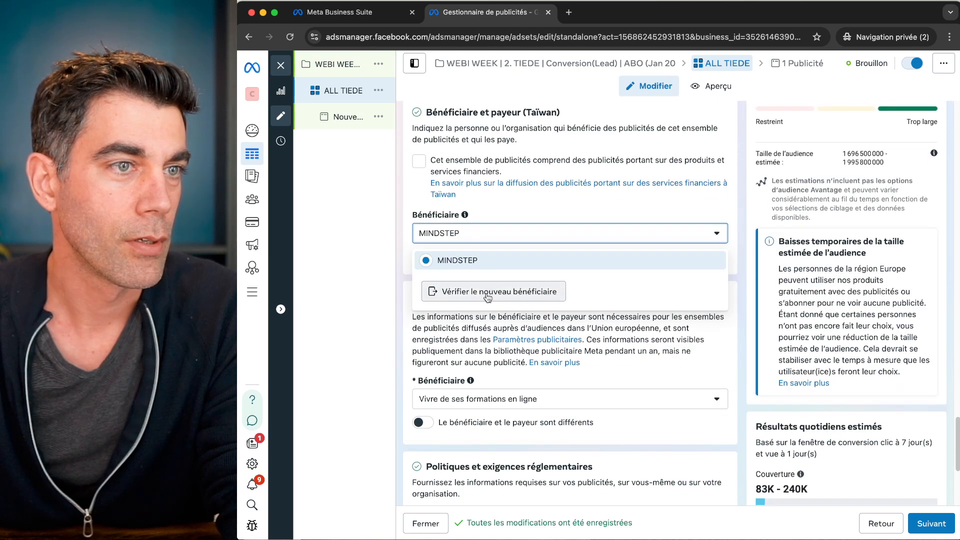
left_click(512, 214)
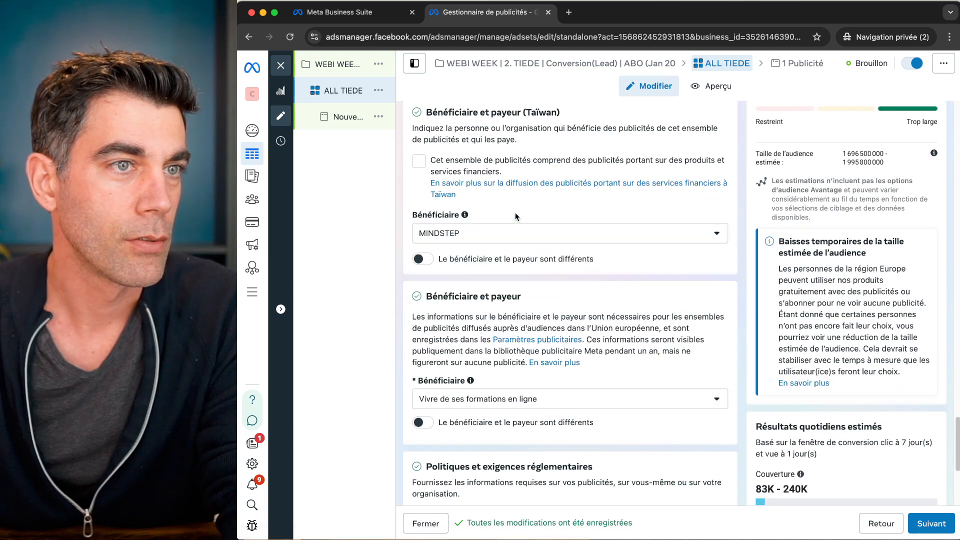
scroll(515, 212, "up", 3)
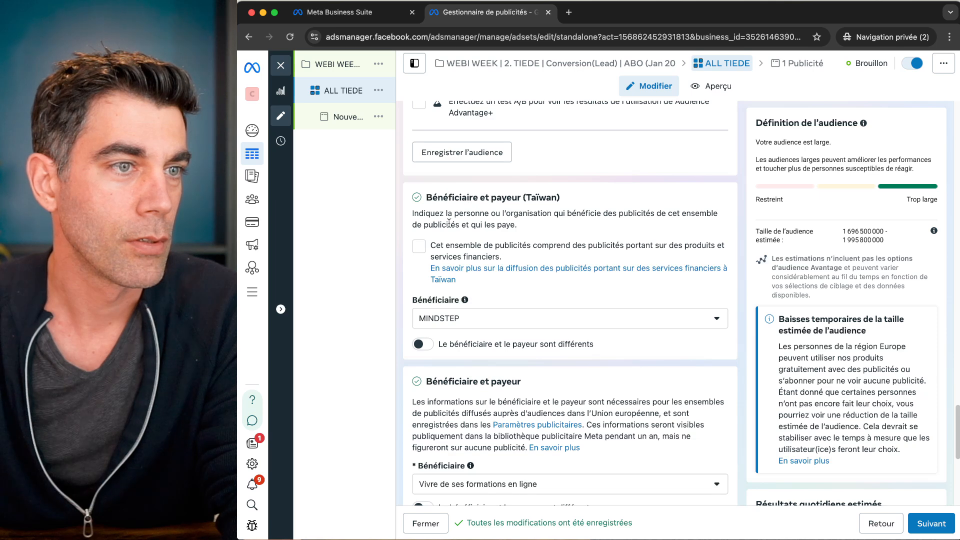
left_click(420, 345)
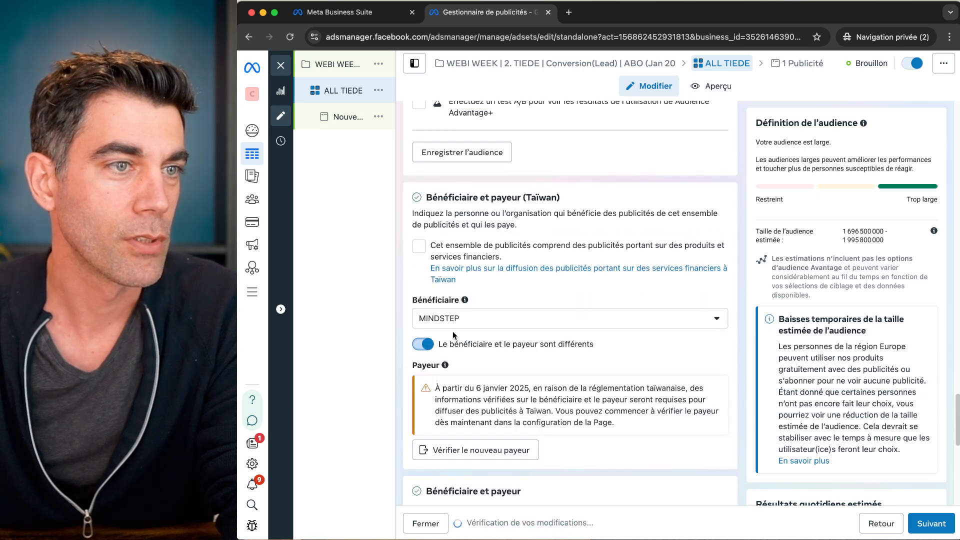
left_click(420, 346)
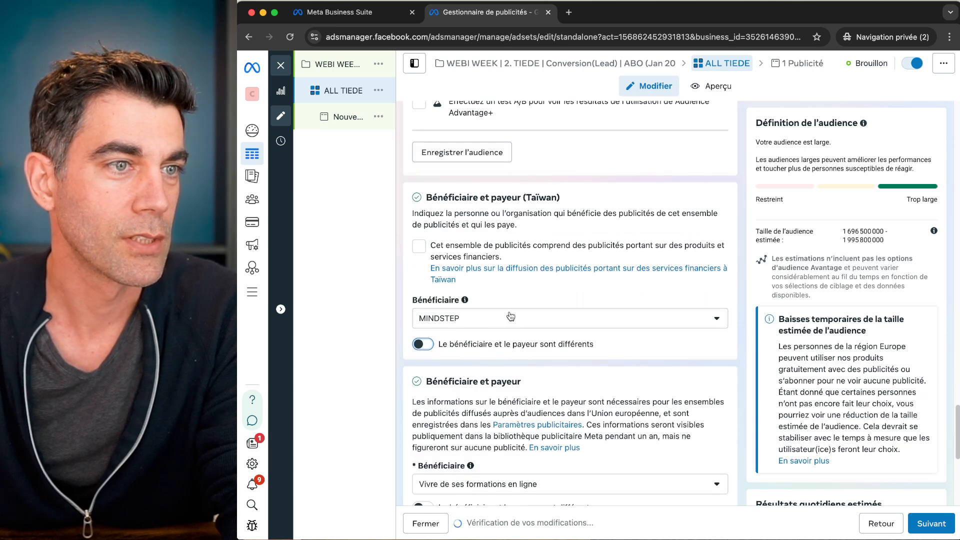
Step: Examine the ad set's beneficiary and payer, regulatory requirements, placements and Taiwan ad requirement sections
scroll(518, 306, "up", 1)
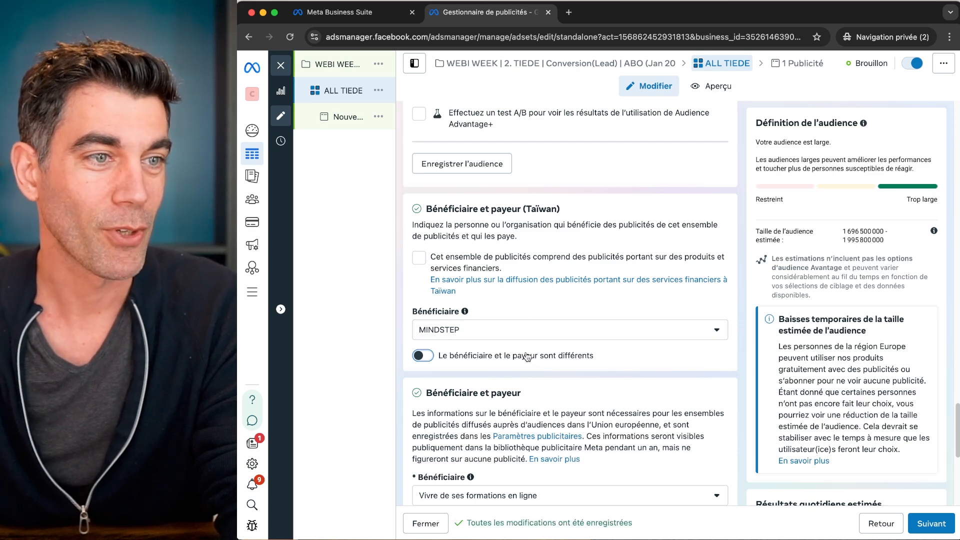
scroll(526, 356, "down", 4)
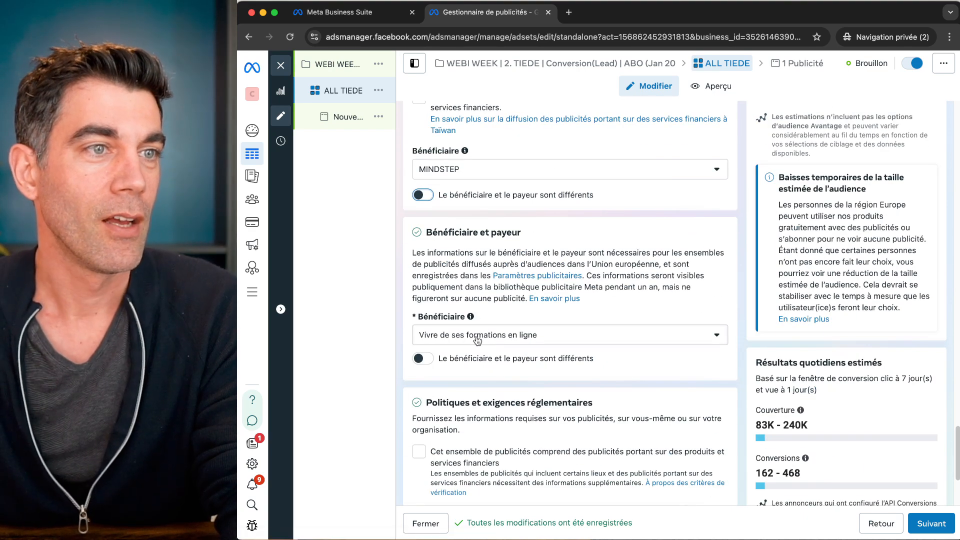
scroll(469, 279, "up", 2)
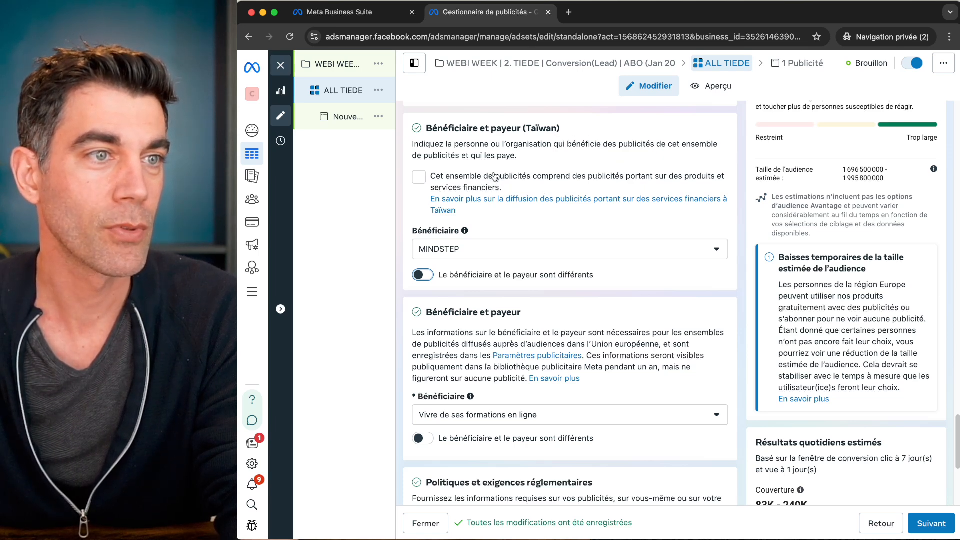
scroll(599, 253, "down", 3)
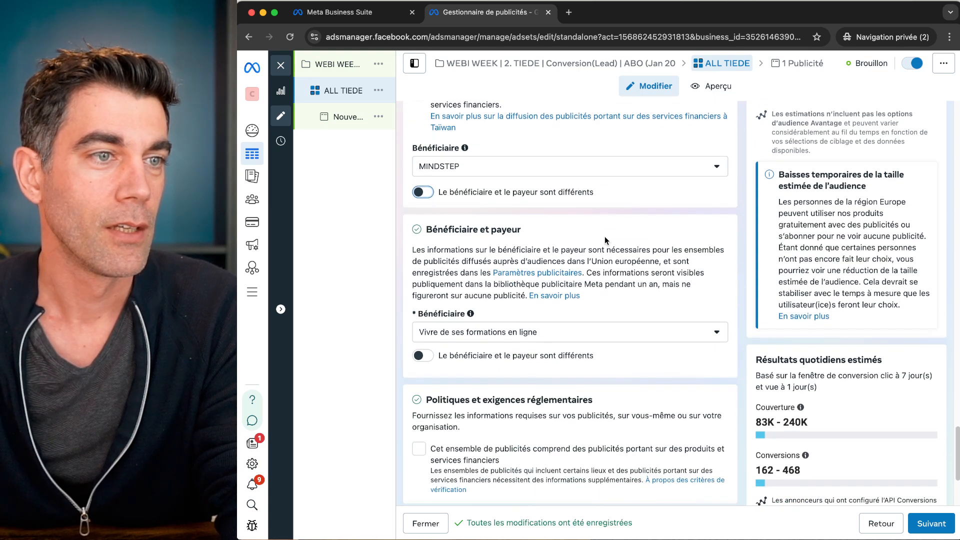
scroll(604, 240, "down", 2)
scroll(500, 235, "up", 5)
scroll(499, 259, "down", 3)
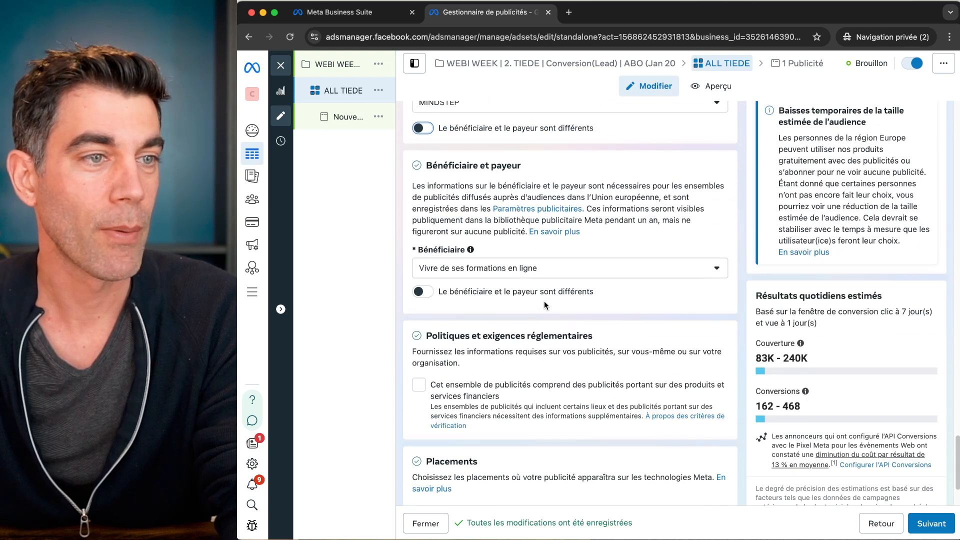
scroll(498, 280, "down", 5)
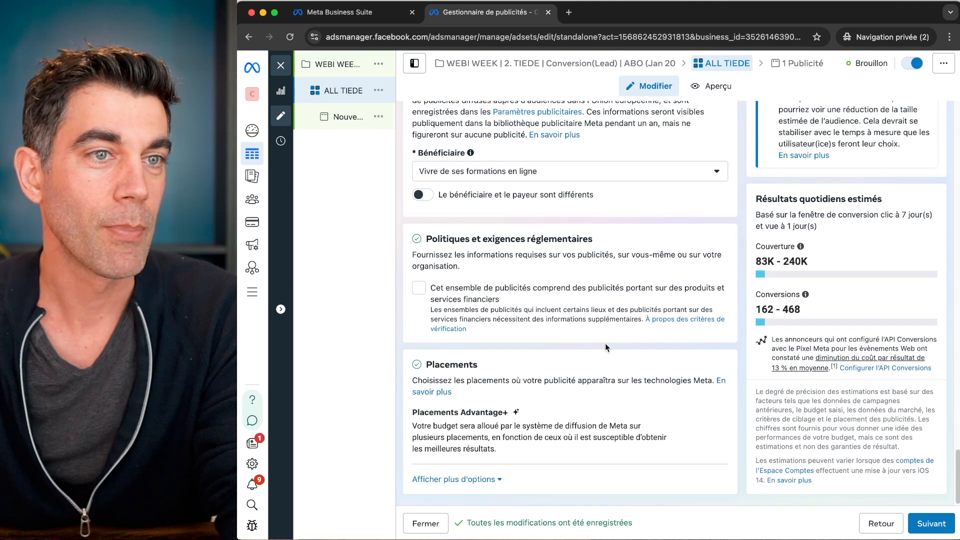
scroll(605, 342, "up", 12)
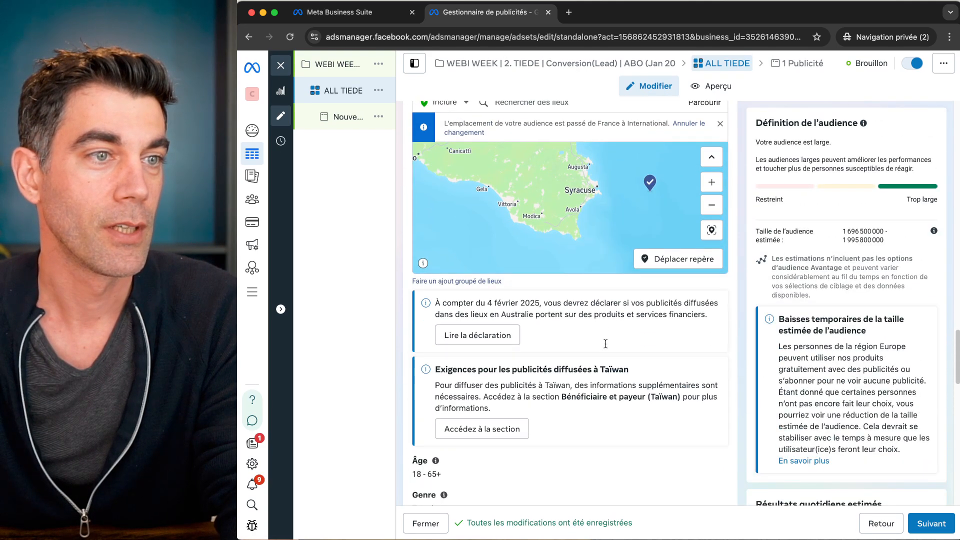
Step: Add the custom audiences T - Interactions Publications Page FB (30j) and T - Interactions Page FB (30j) to the ALL TIEDE ad set
scroll(605, 343, "down", 3)
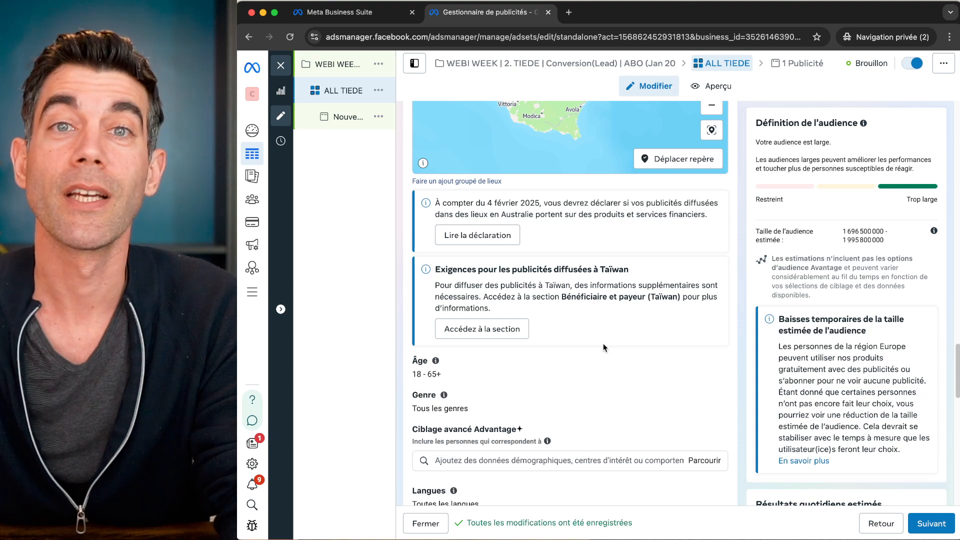
scroll(603, 343, "up", 8)
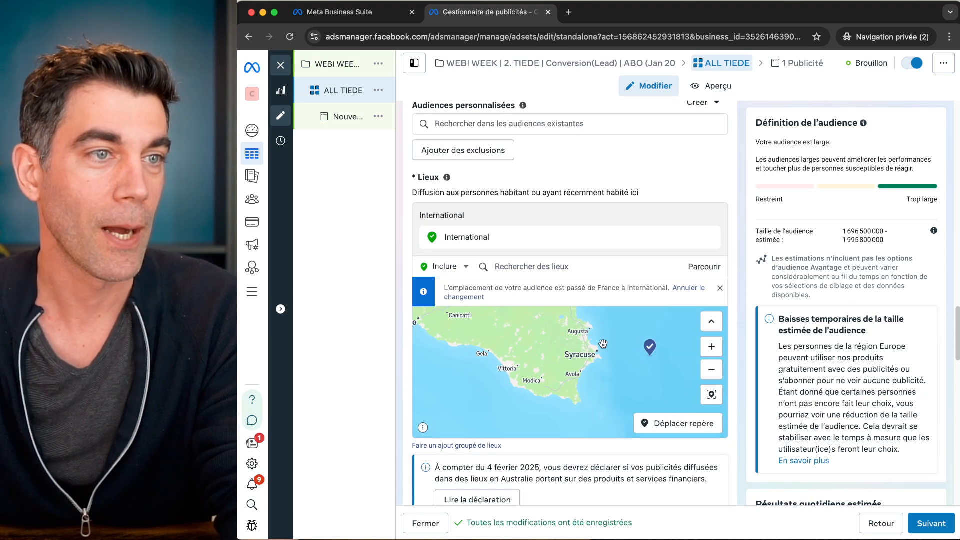
scroll(568, 308, "up", 2)
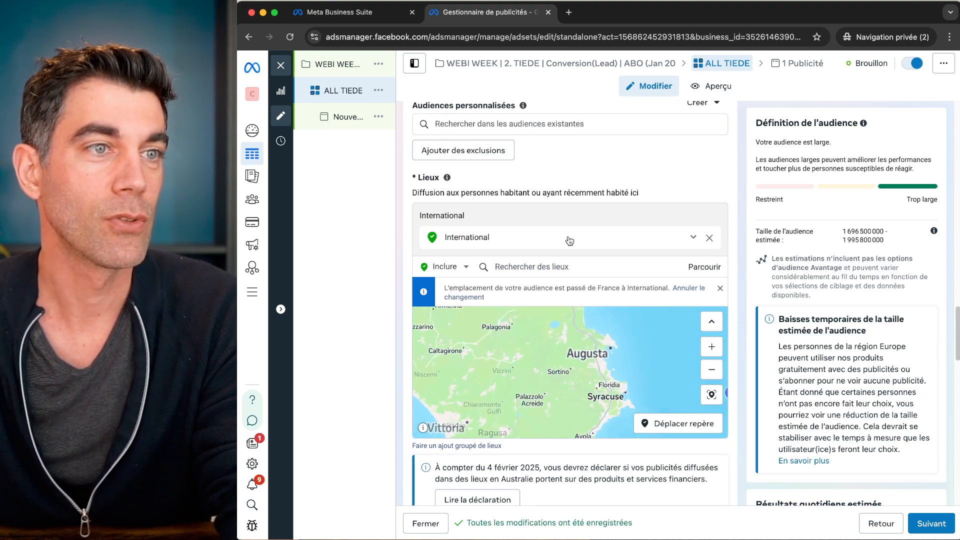
scroll(515, 235, "up", 3)
left_click(509, 229)
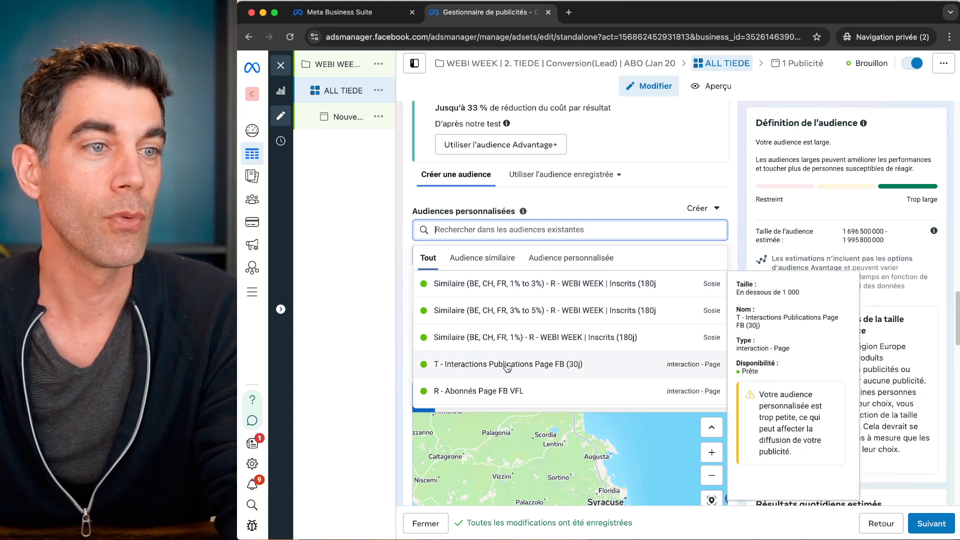
left_click(548, 366)
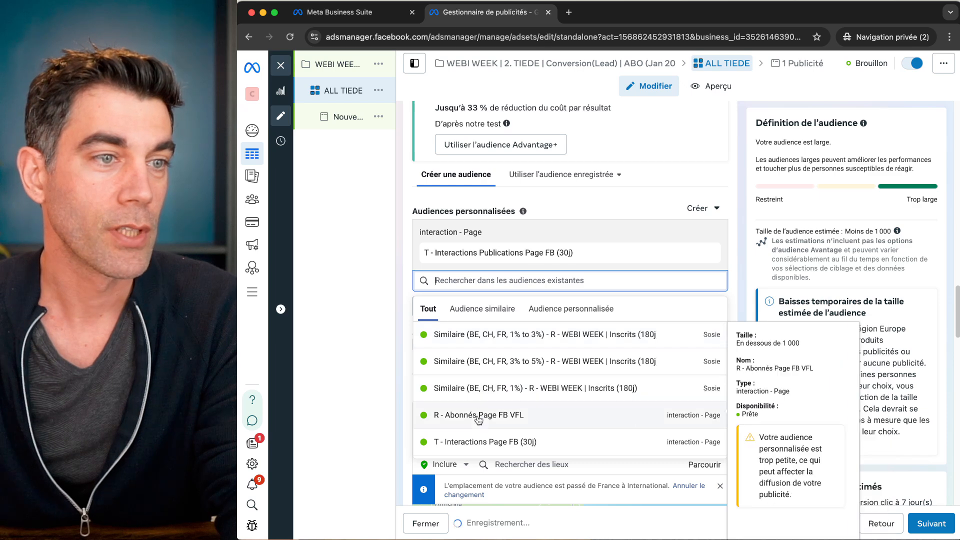
left_click(495, 442)
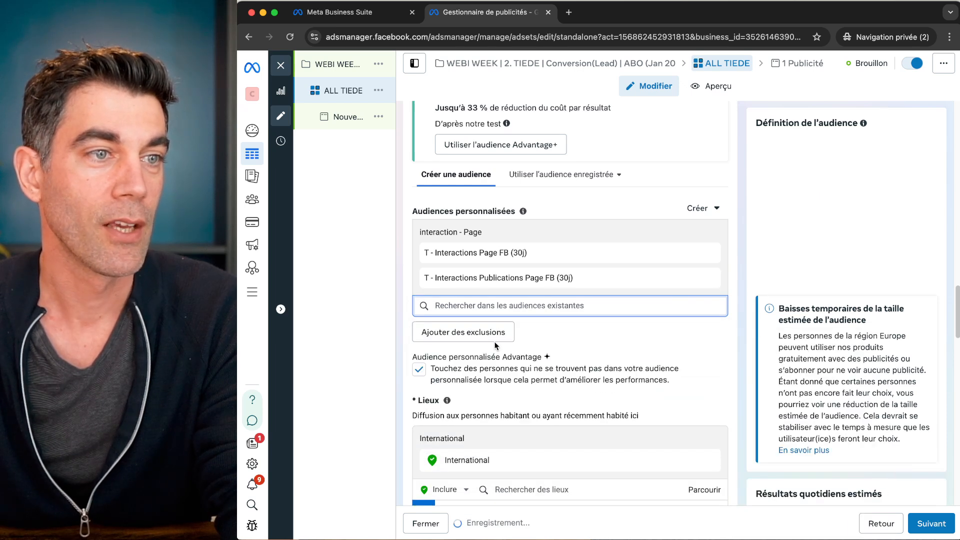
Step: Add the website audiences T - LM Challenge Hero | Inscrits (30J), T - All Websites Visitors (30j) and R - UWF 27 | Clients (180J)
left_click(481, 302)
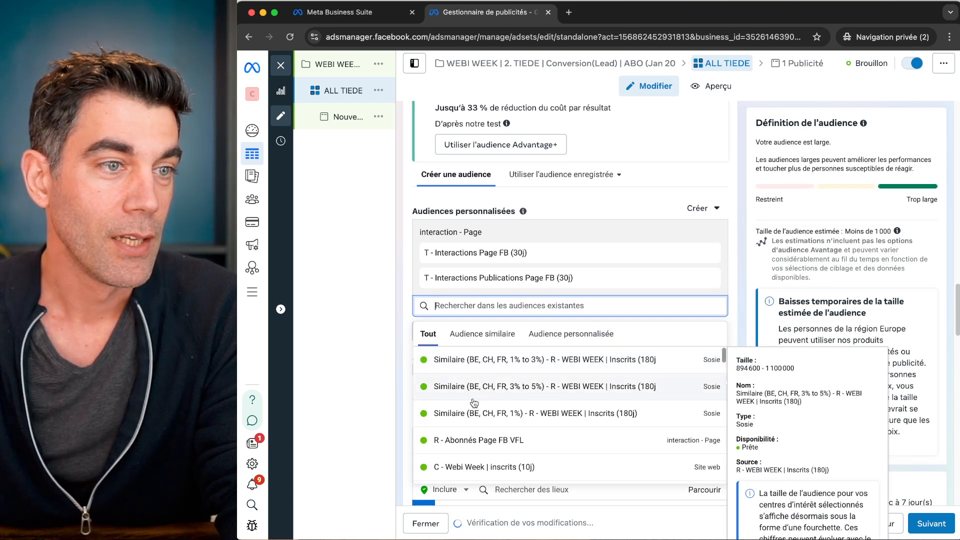
scroll(473, 402, "down", 5)
scroll(474, 402, "down", 2)
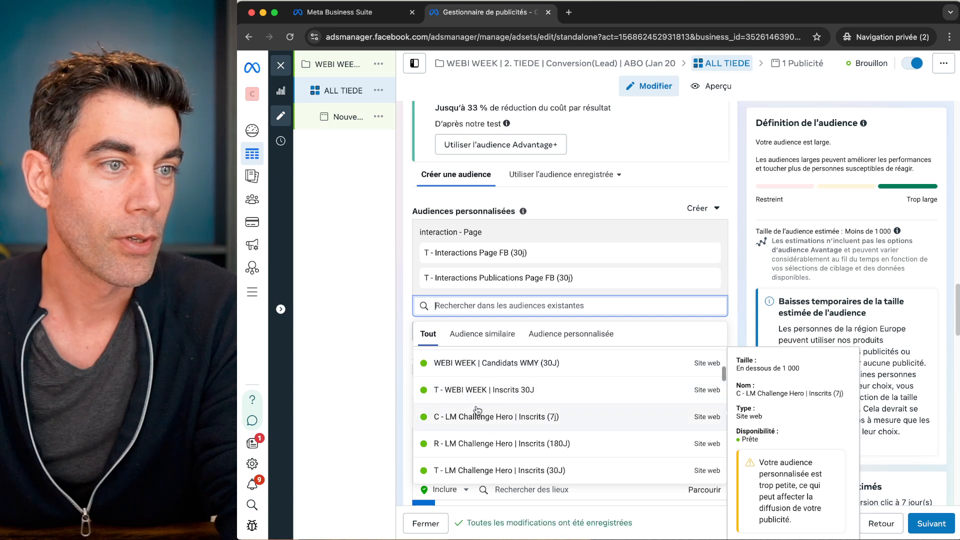
left_click(486, 471)
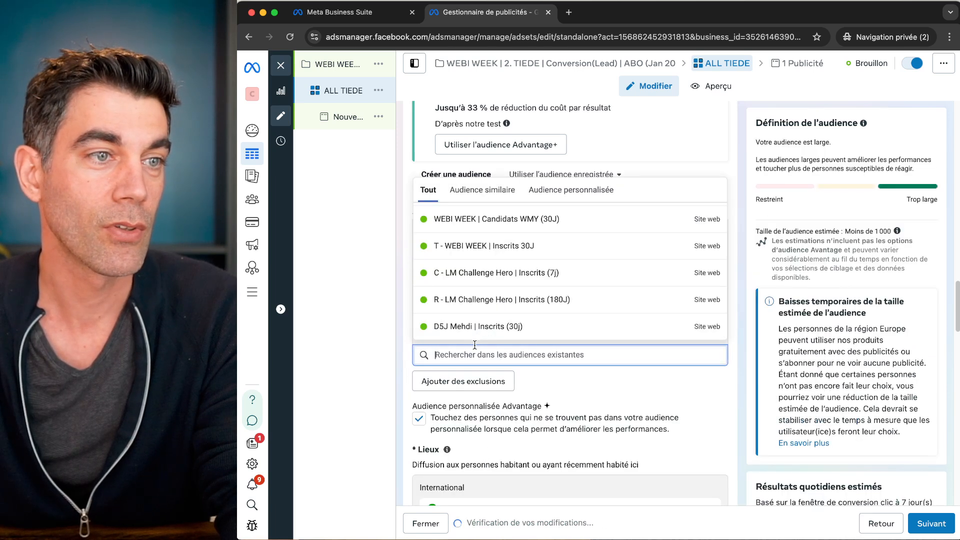
scroll(493, 300, "down", 2)
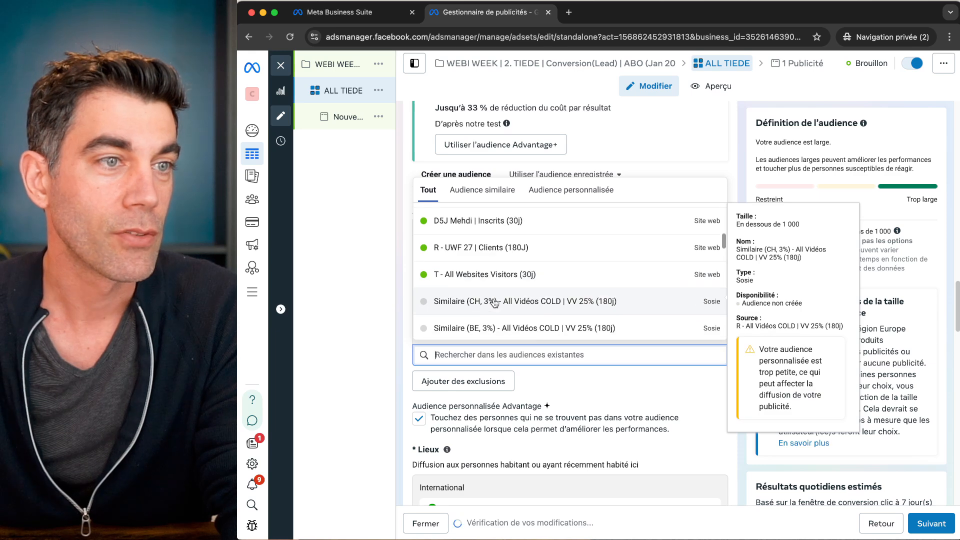
left_click(486, 275)
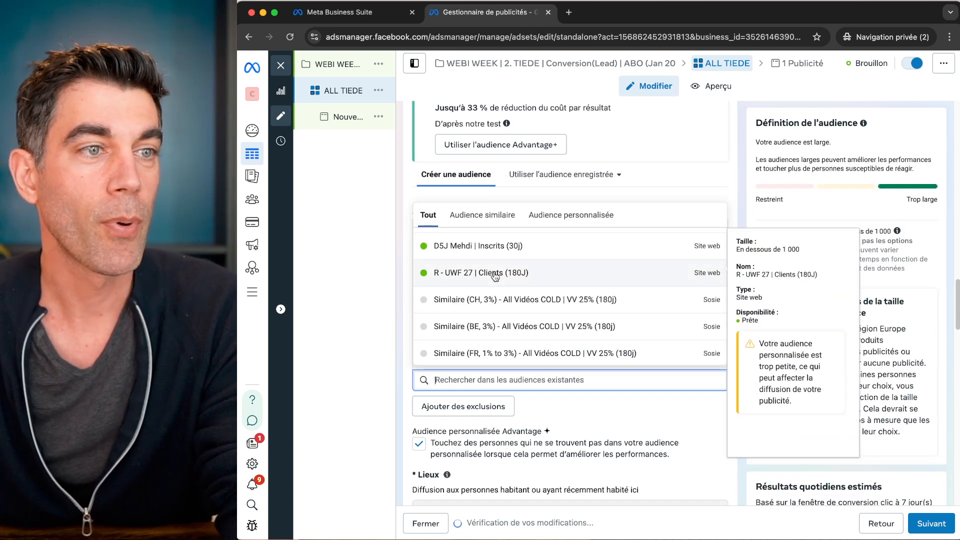
left_click(494, 276)
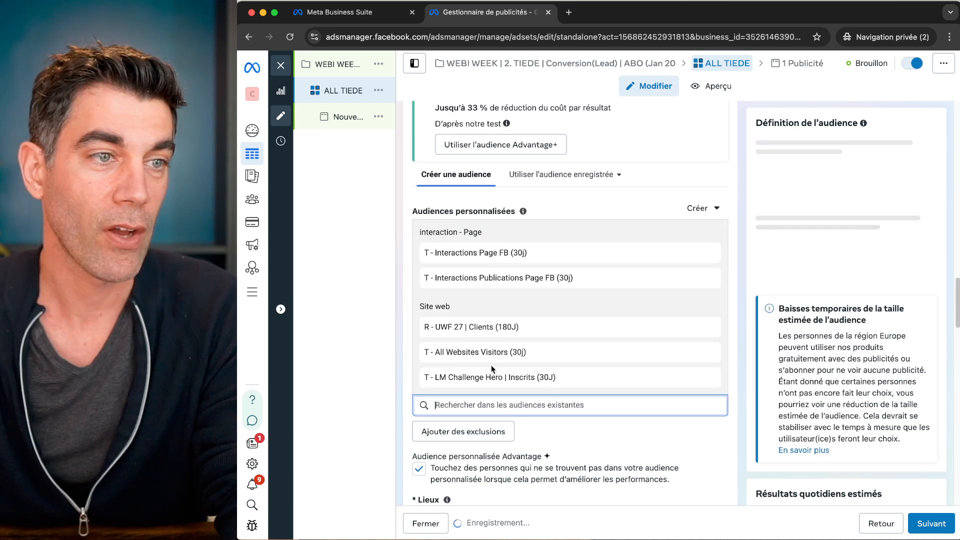
Step: Add the 180-day R audiences LM Challenge Hero | Inscrits, WEBI WEEK | Candidats WMY and WEBI WEEK | Inscrits, plus R - Abonnés Page FB VFL
scroll(485, 298, "up", 4)
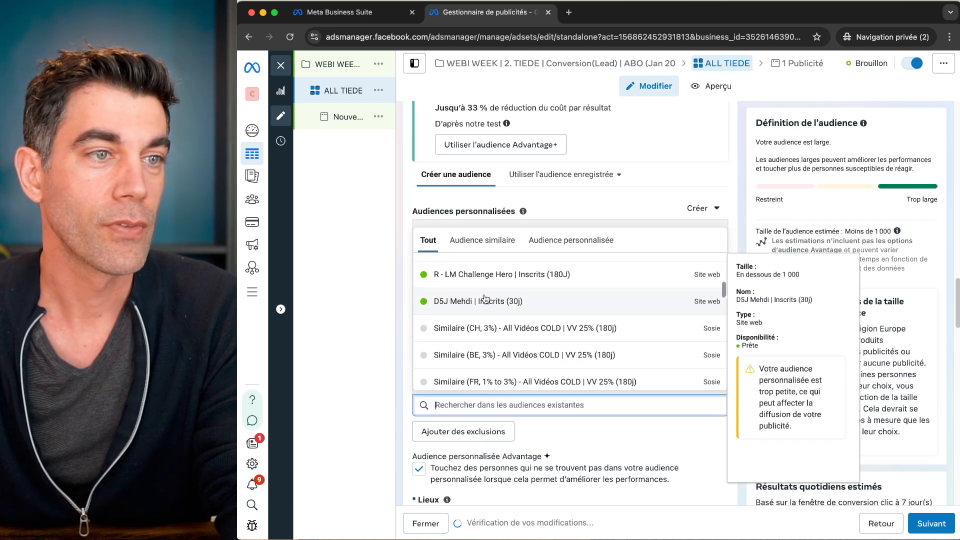
left_click(484, 300)
left_click(480, 430)
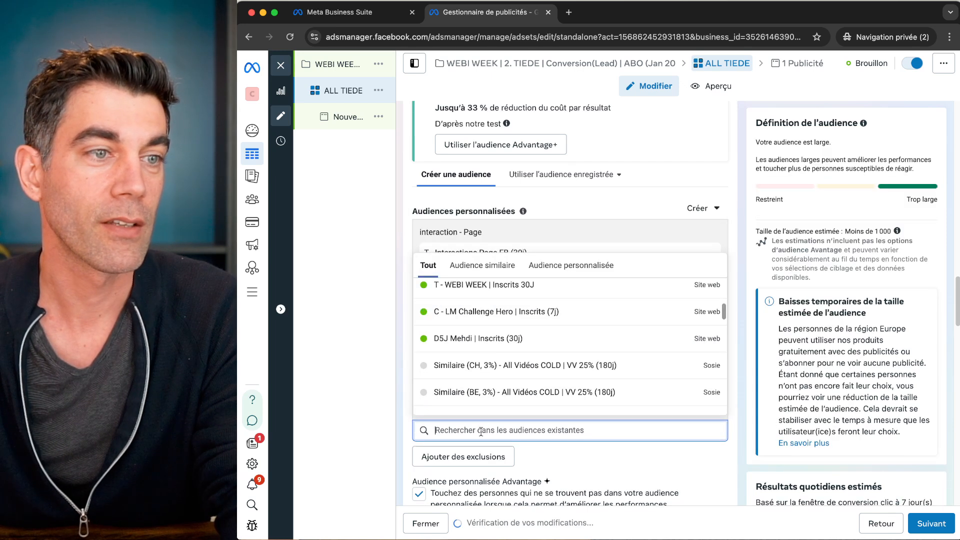
mouse_move(498, 342)
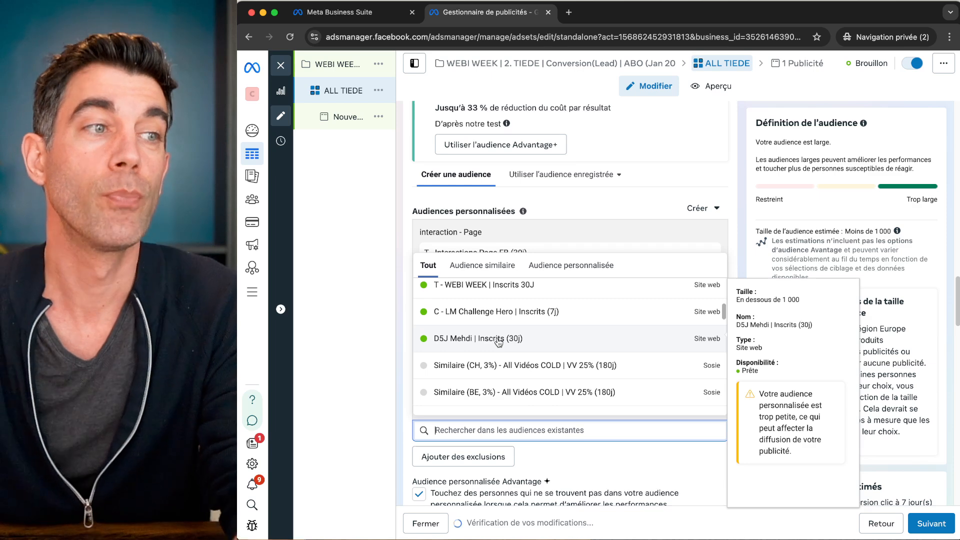
scroll(498, 341, "up", 1)
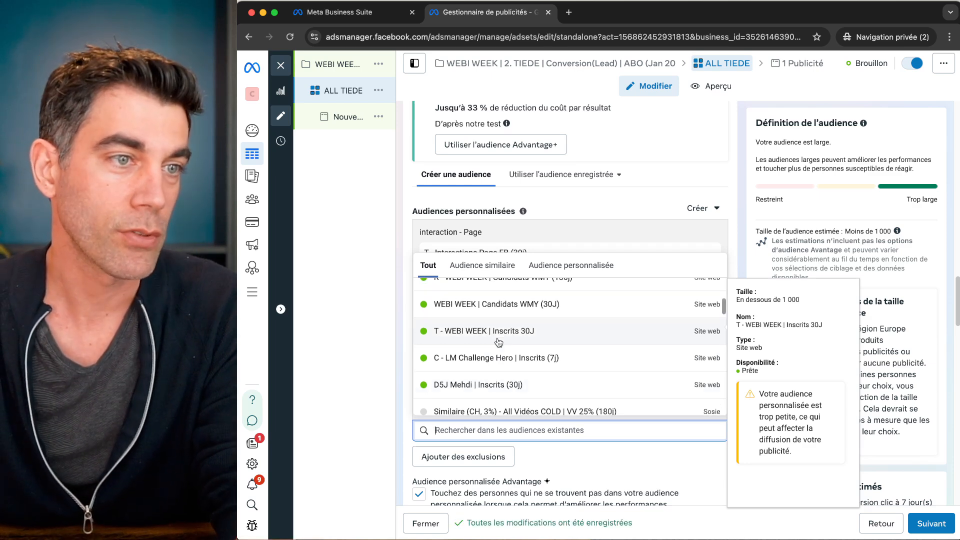
scroll(498, 341, "up", 4)
left_click(496, 358)
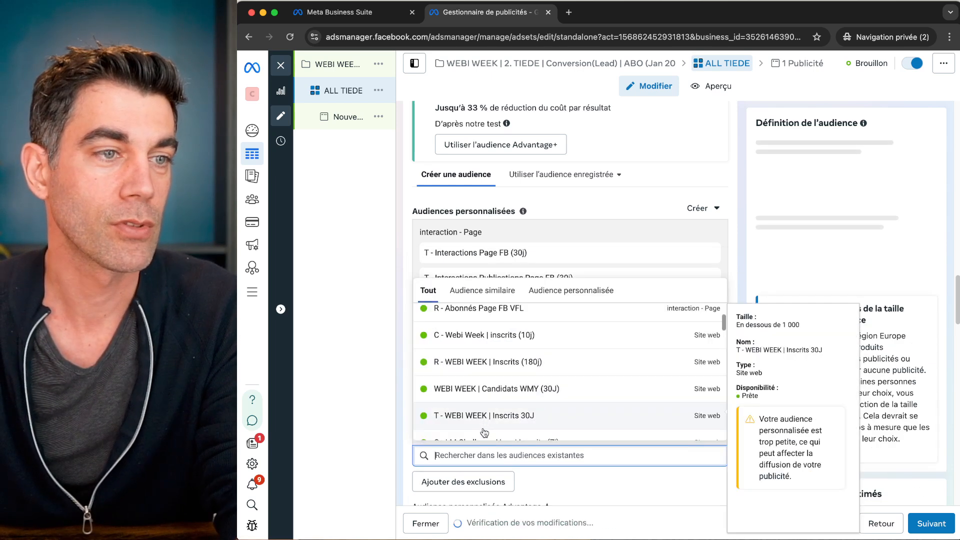
left_click(494, 362)
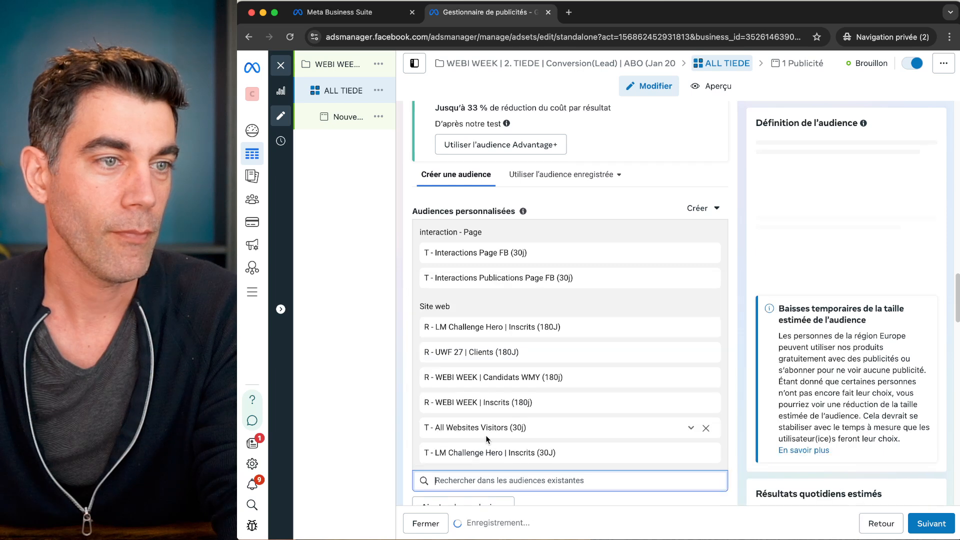
scroll(496, 387, "up", 1)
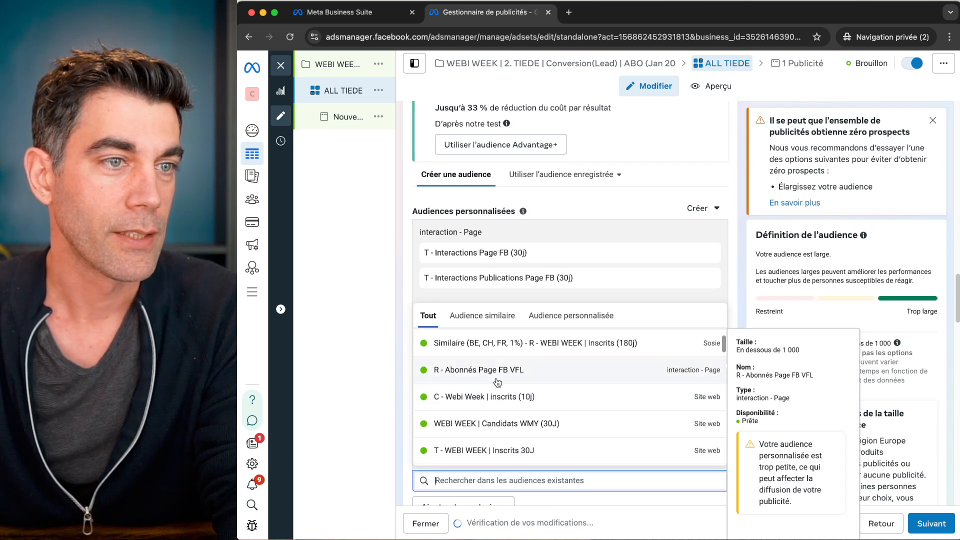
left_click(484, 372)
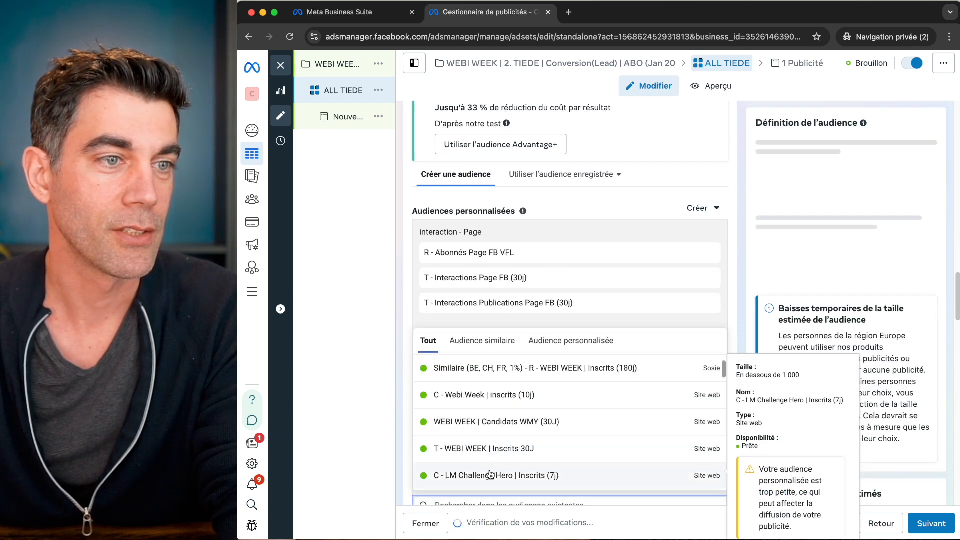
Step: Add the 180-day R video audiences All Vidéos COLD | VV 25%, Video Webi vs Challenges | VV >15sec and All Videos COLD | VV >15sec
scroll(478, 419, "up", 2)
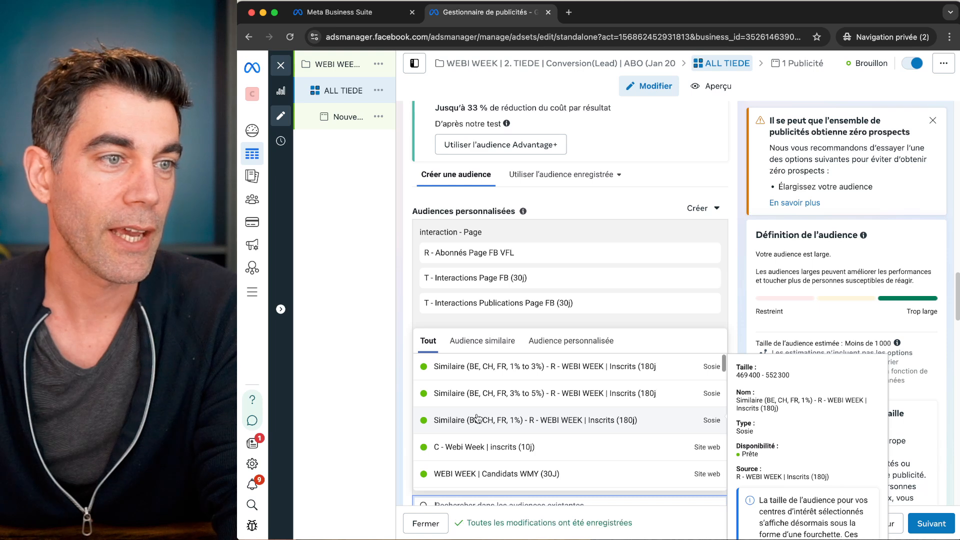
scroll(473, 437, "down", 4)
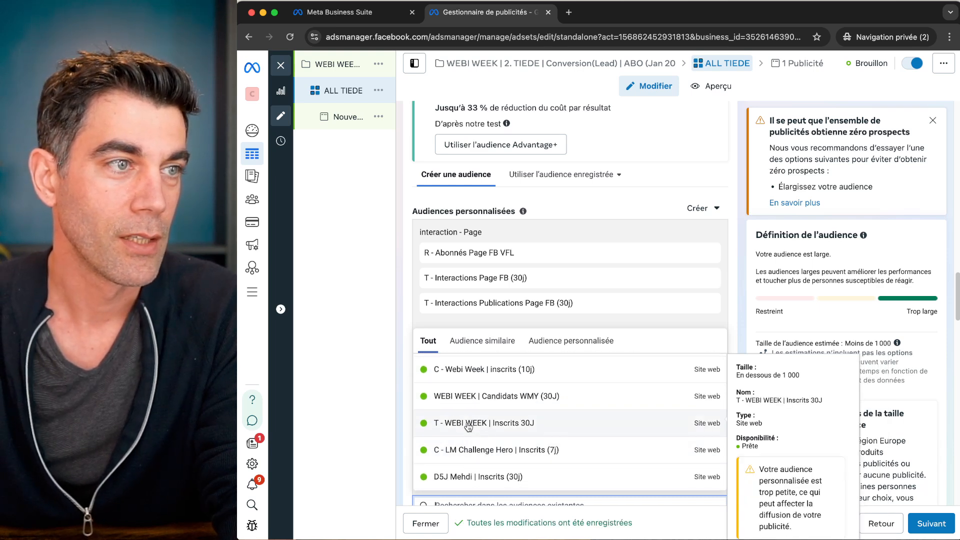
scroll(468, 426, "down", 4)
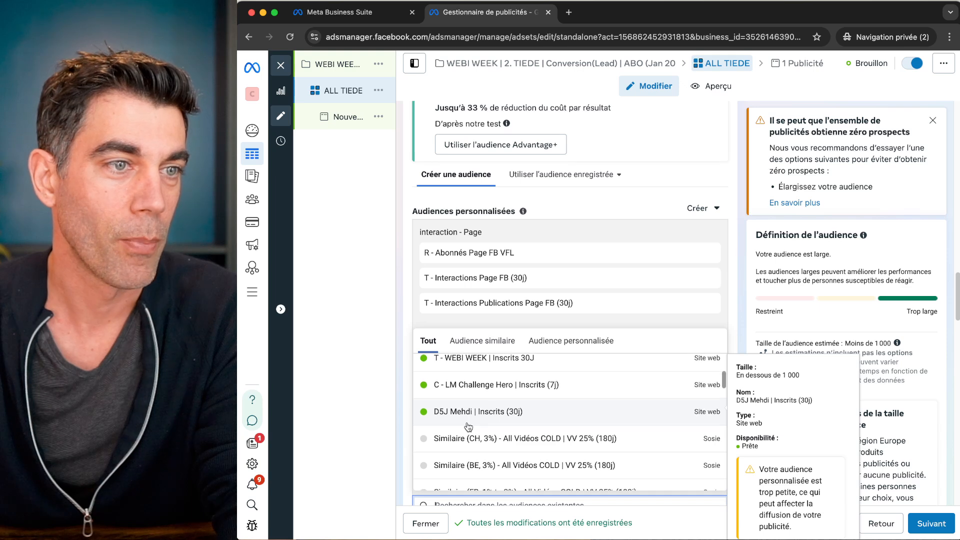
scroll(467, 426, "down", 6)
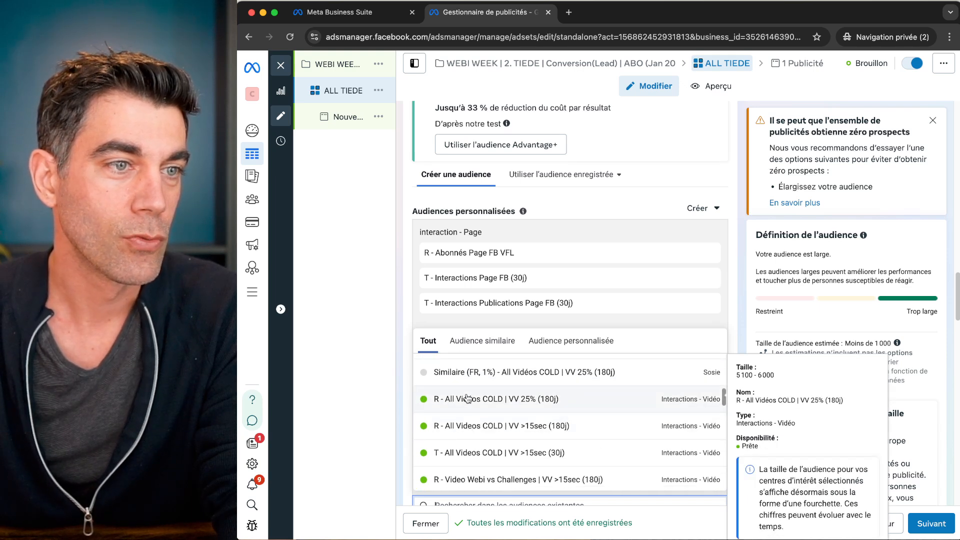
left_click(468, 399)
scroll(469, 461, "down", 3)
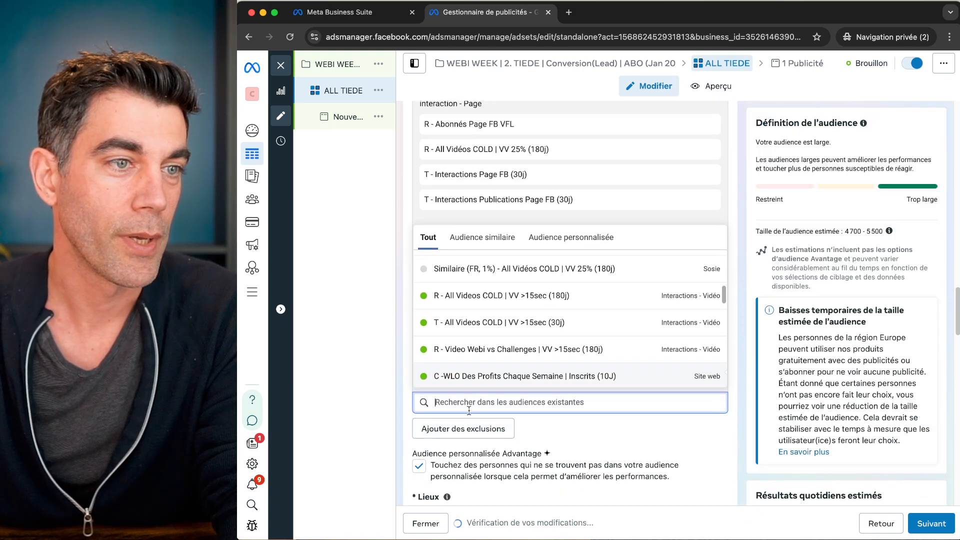
left_click(467, 349)
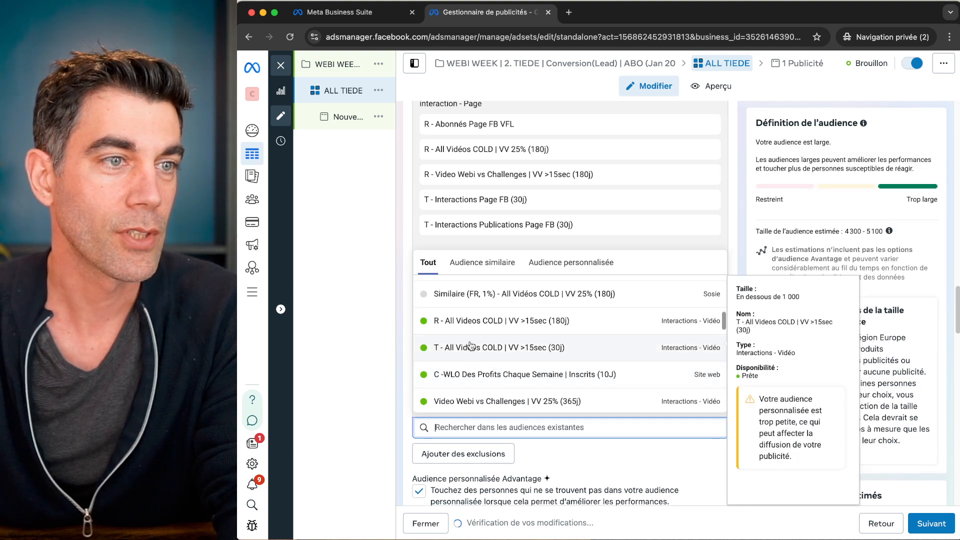
left_click(473, 325)
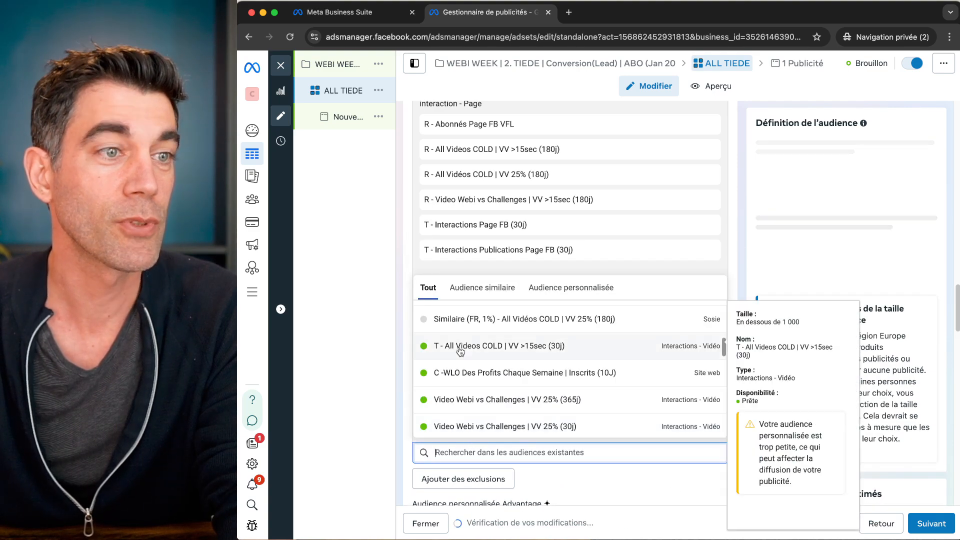
Step: Add R - WLO Des Profits / Semaine | Inscrits (180J), R - 231111 All ActiveCampaign and R - UWF 27 | Clients LWG (180J), then close the audience list
scroll(470, 359, "down", 5)
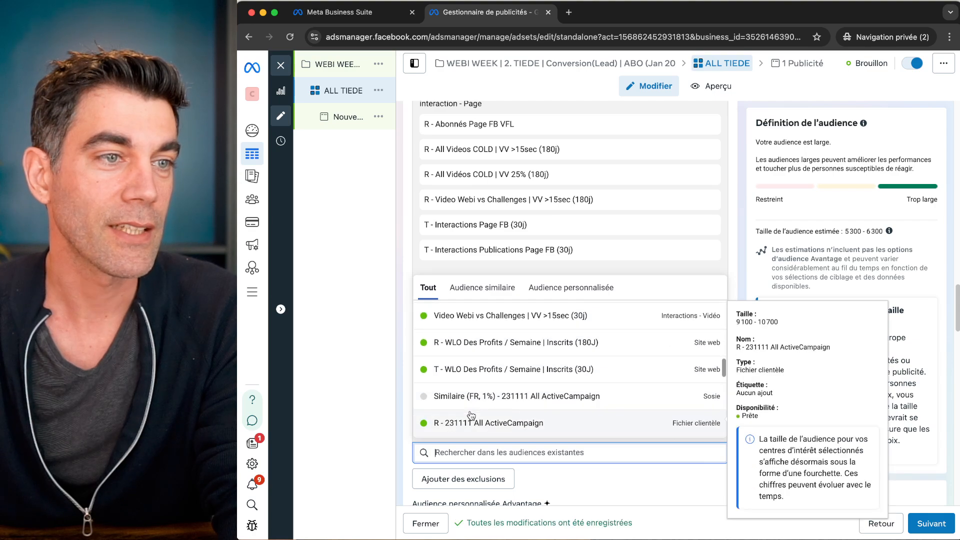
left_click(462, 349)
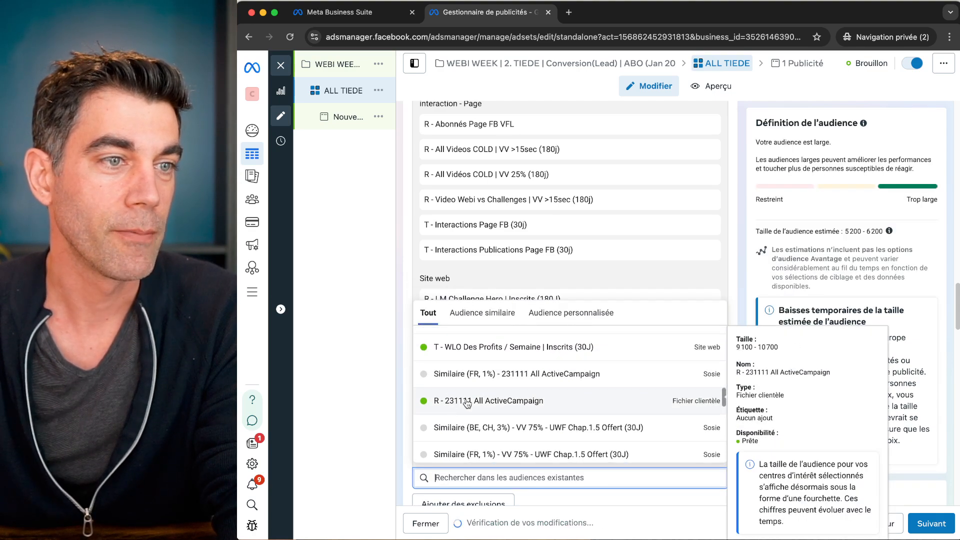
left_click(466, 403)
scroll(469, 429, "down", 3)
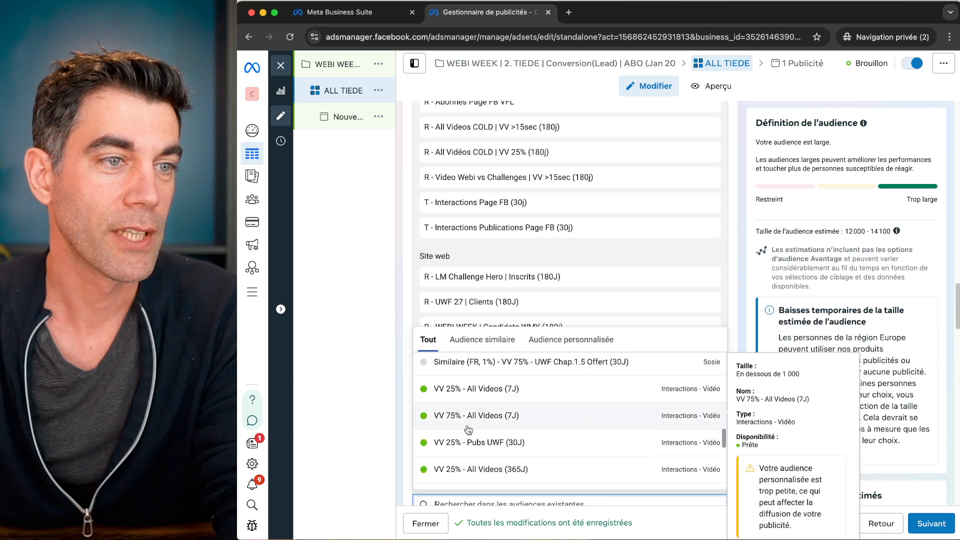
scroll(468, 429, "down", 5)
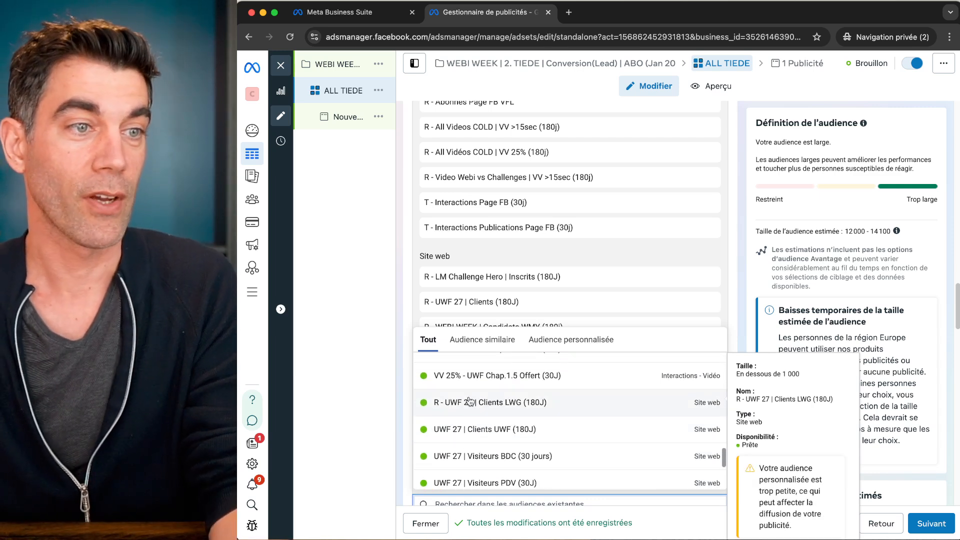
left_click(469, 402)
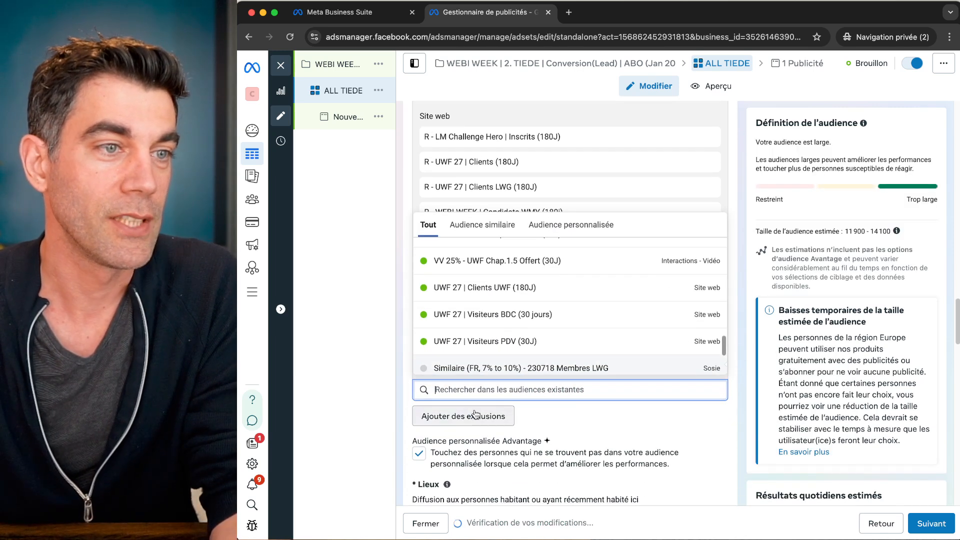
scroll(482, 359, "down", 5)
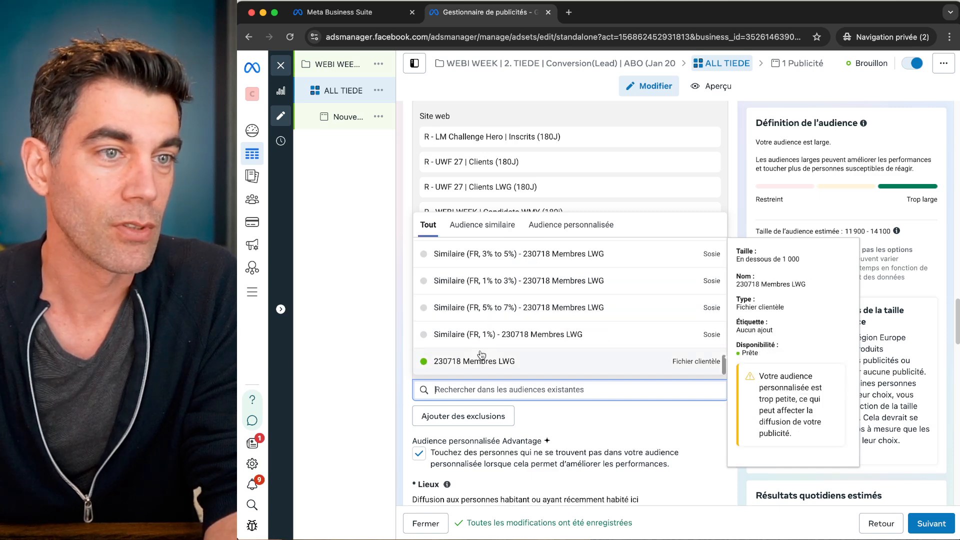
left_click(404, 310)
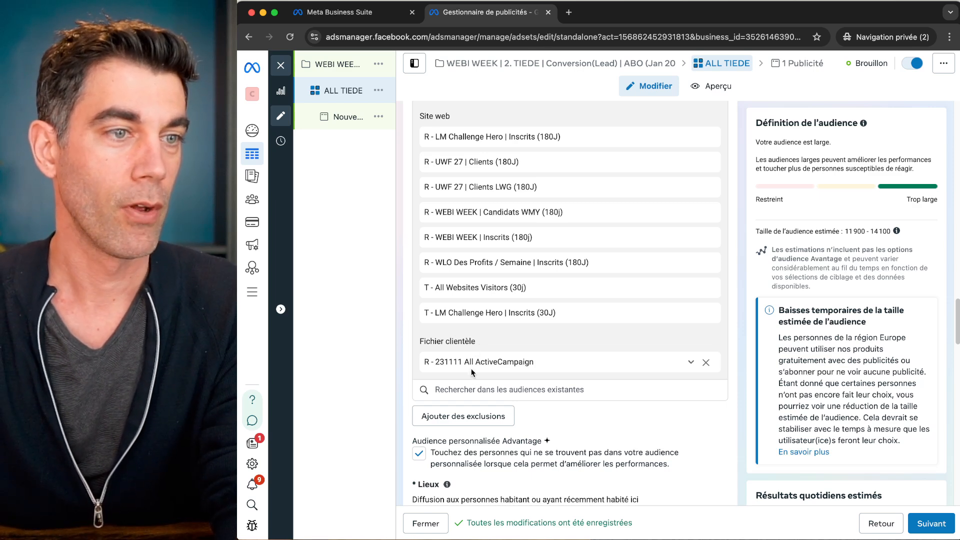
Step: Turn off the Advantage custom audience option that reaches people outside the selected custom audiences
scroll(475, 347, "down", 5)
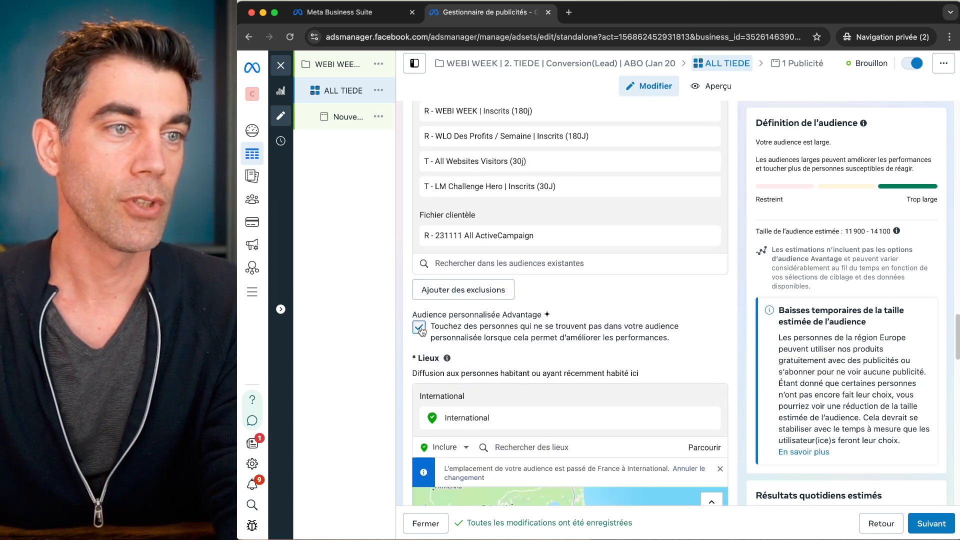
left_click(419, 327)
scroll(500, 322, "down", 5)
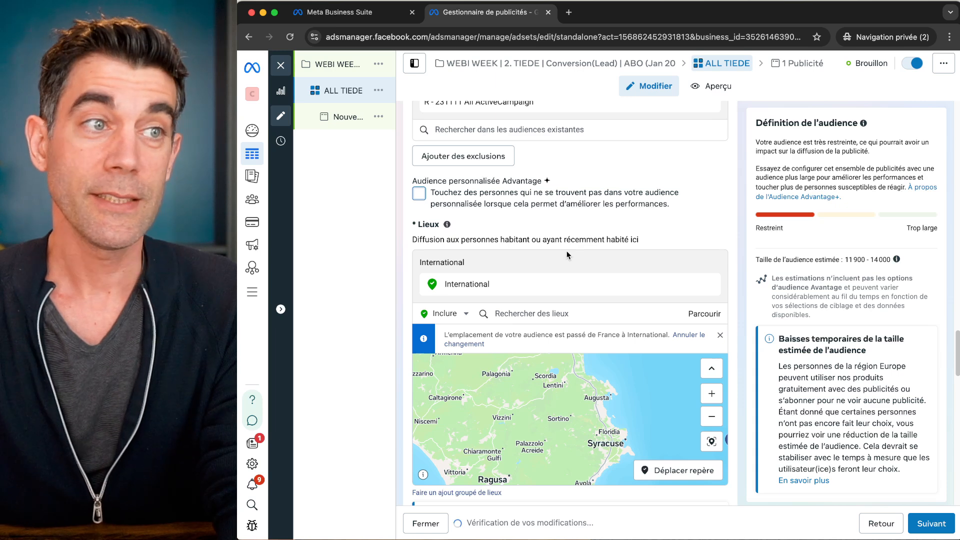